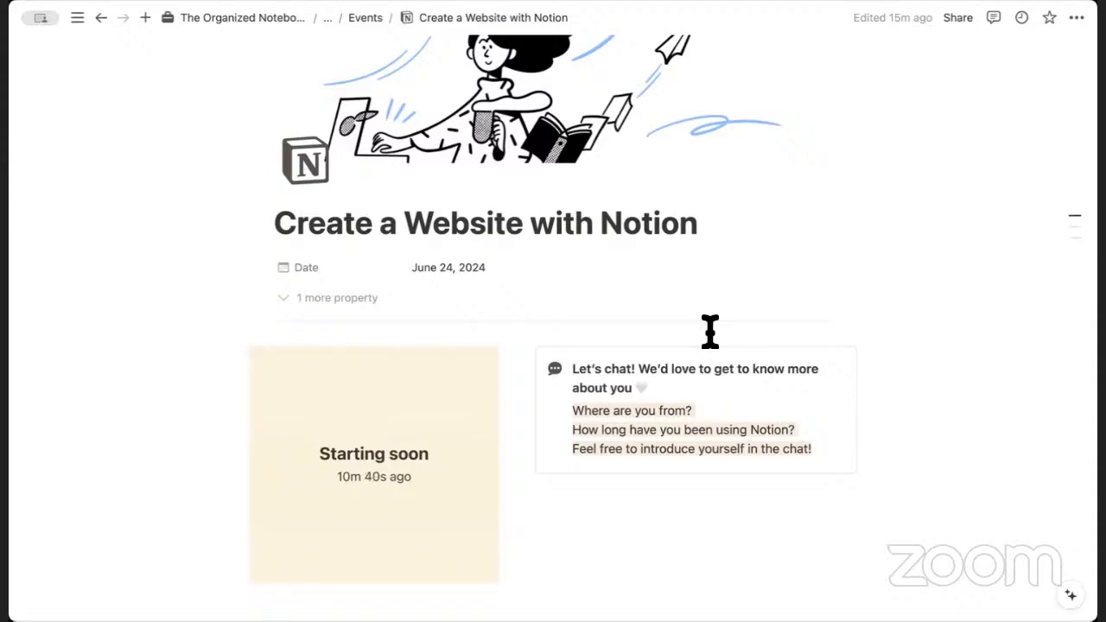
Open the Introduction page from Today's Event Itinerary and read the Who we are and Notes about the Event sections.
{"action": "scroll", "coordinate": [709, 331], "scroll_direction": "down", "scroll_amount": 5}
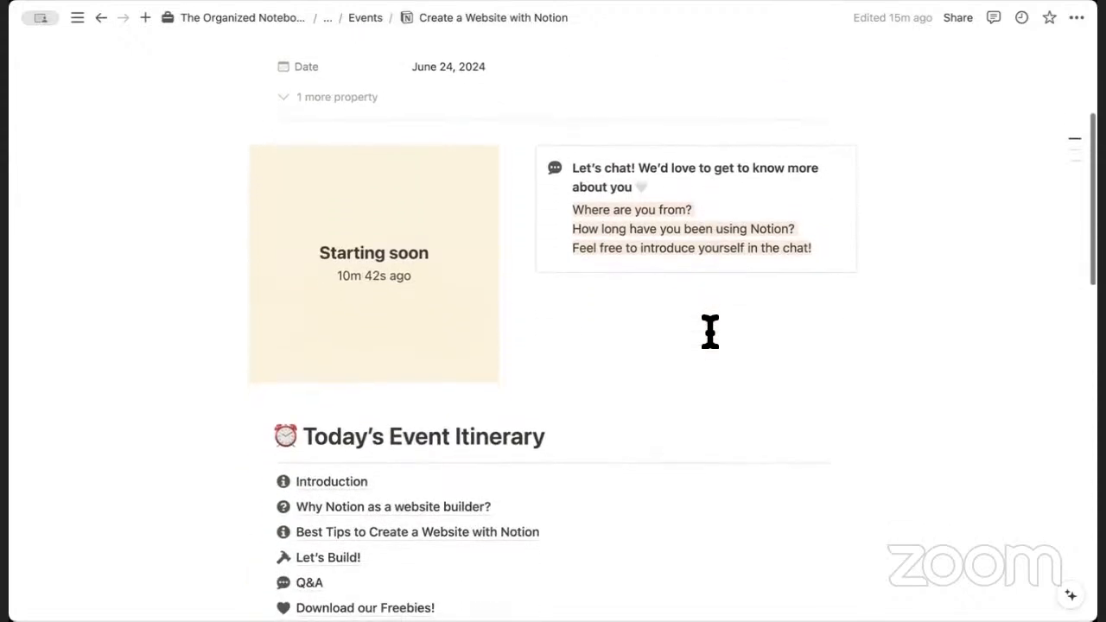
{"action": "scroll", "coordinate": [641, 352], "scroll_direction": "down", "scroll_amount": 1}
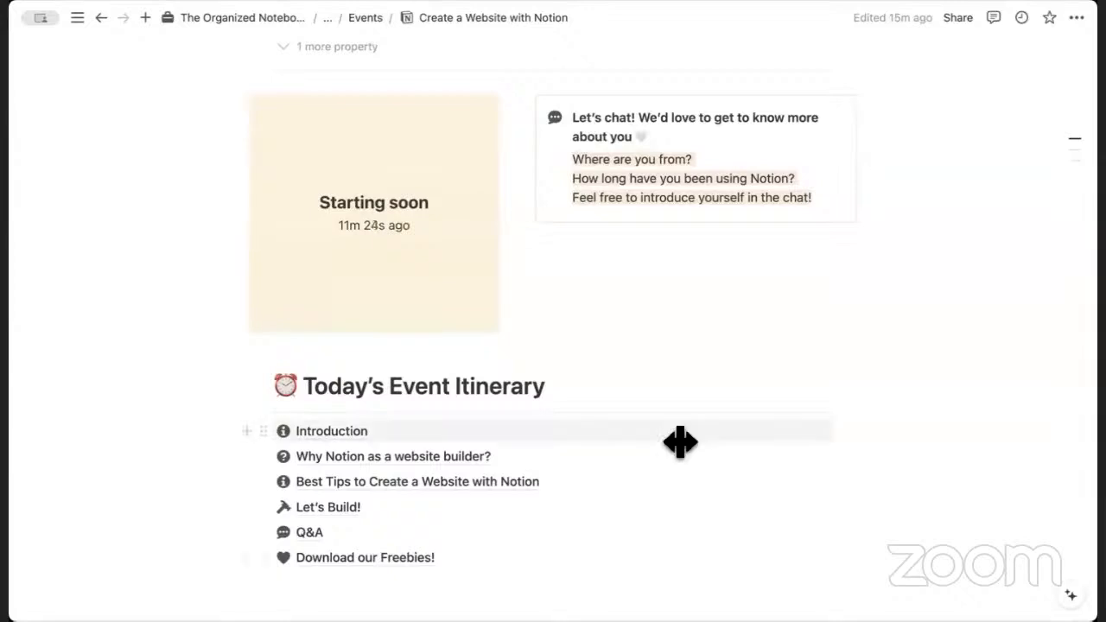
{"action": "left_click", "coordinate": [339, 436]}
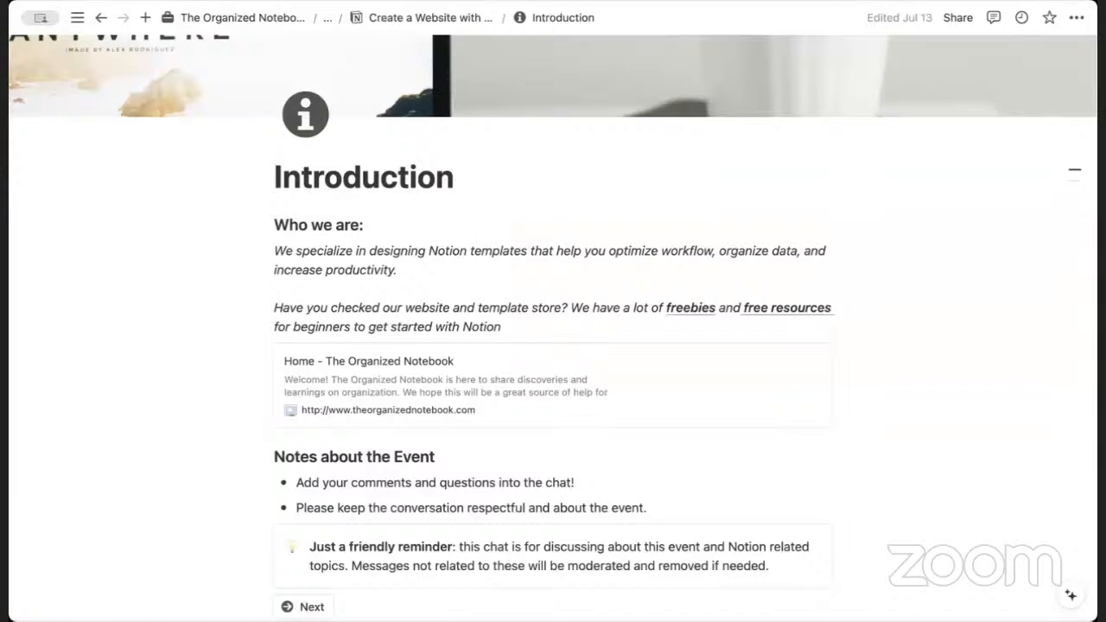
{"action": "scroll", "coordinate": [679, 412], "scroll_direction": "down", "scroll_amount": 2}
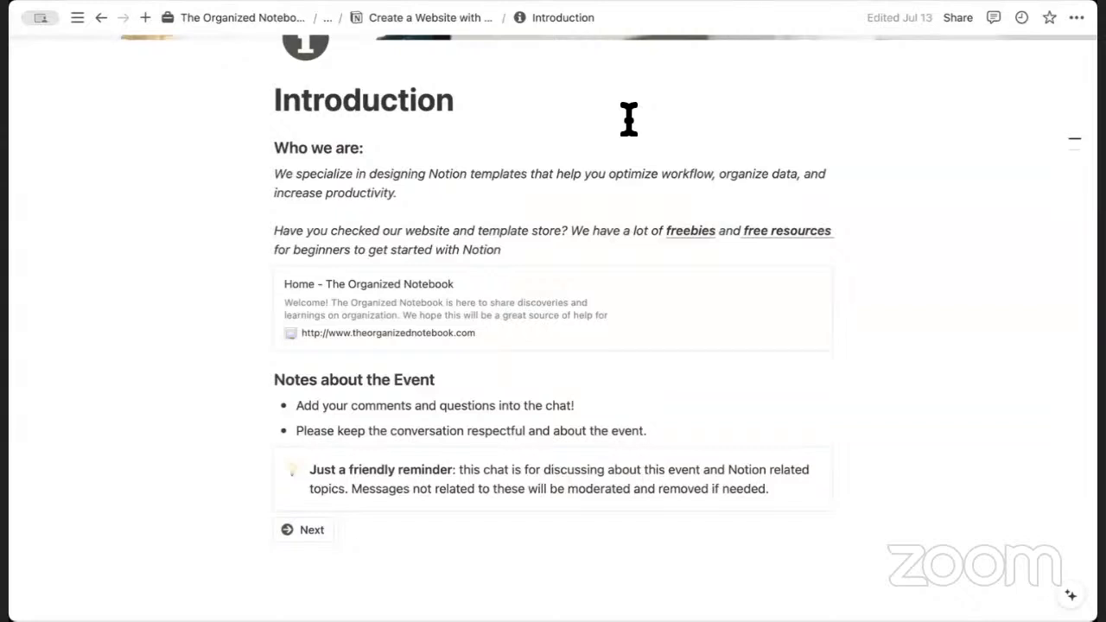
{"action": "scroll", "coordinate": [618, 142], "scroll_direction": "up", "scroll_amount": 1}
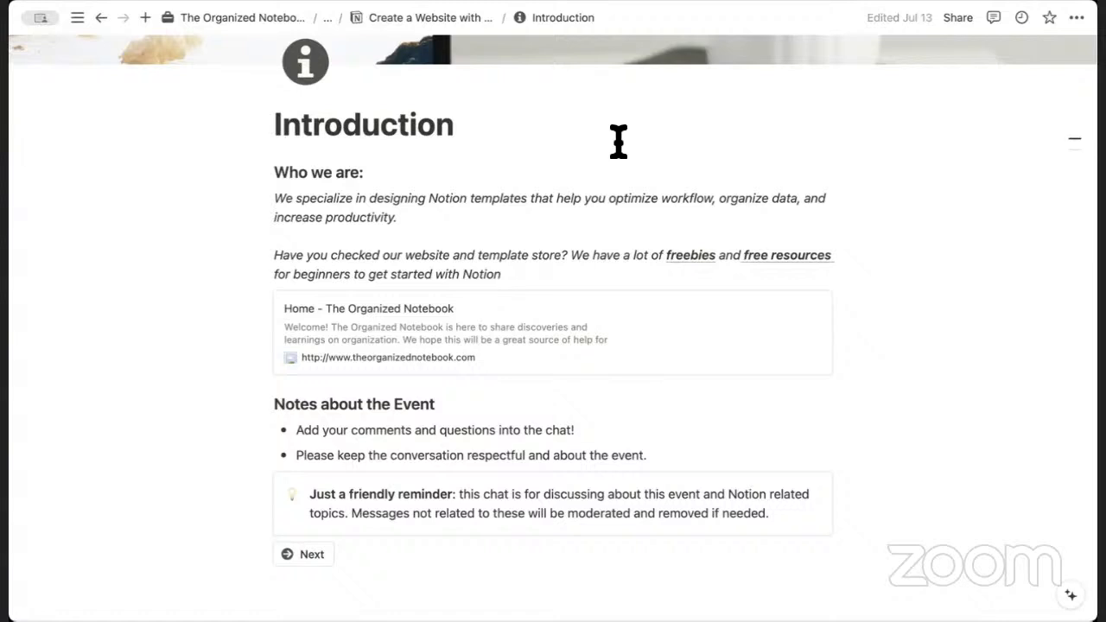
Return to the Create a Website with Notion page and review the Vote your Favorites section through the list of embeddable apps.
{"action": "left_click", "coordinate": [395, 19]}
{"action": "scroll", "coordinate": [614, 311], "scroll_direction": "down", "scroll_amount": 2}
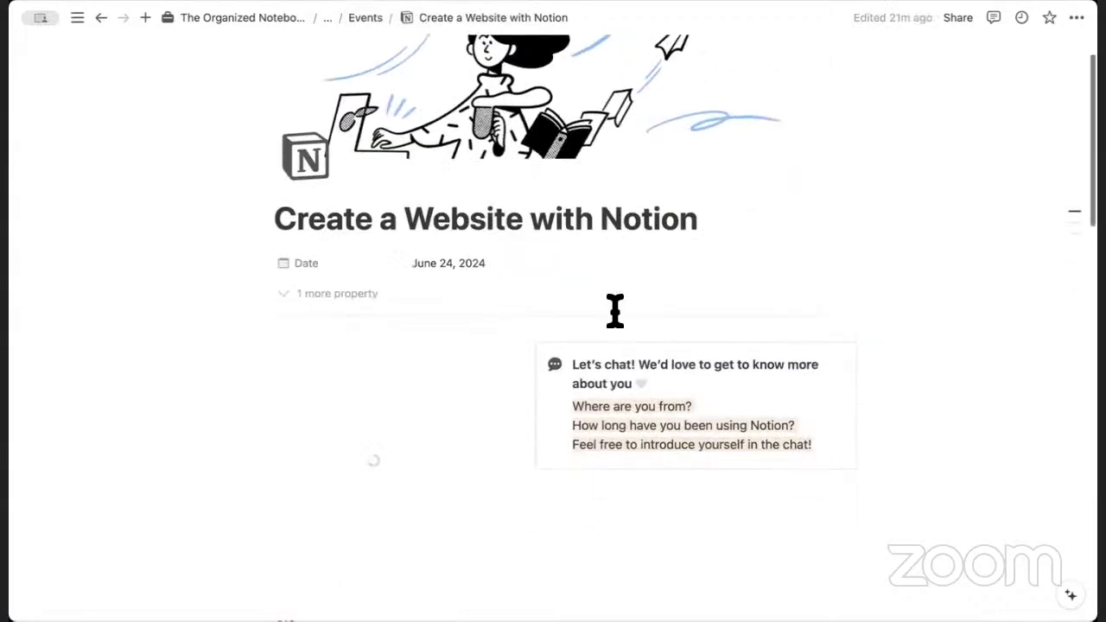
{"action": "scroll", "coordinate": [614, 311], "scroll_direction": "down", "scroll_amount": 10}
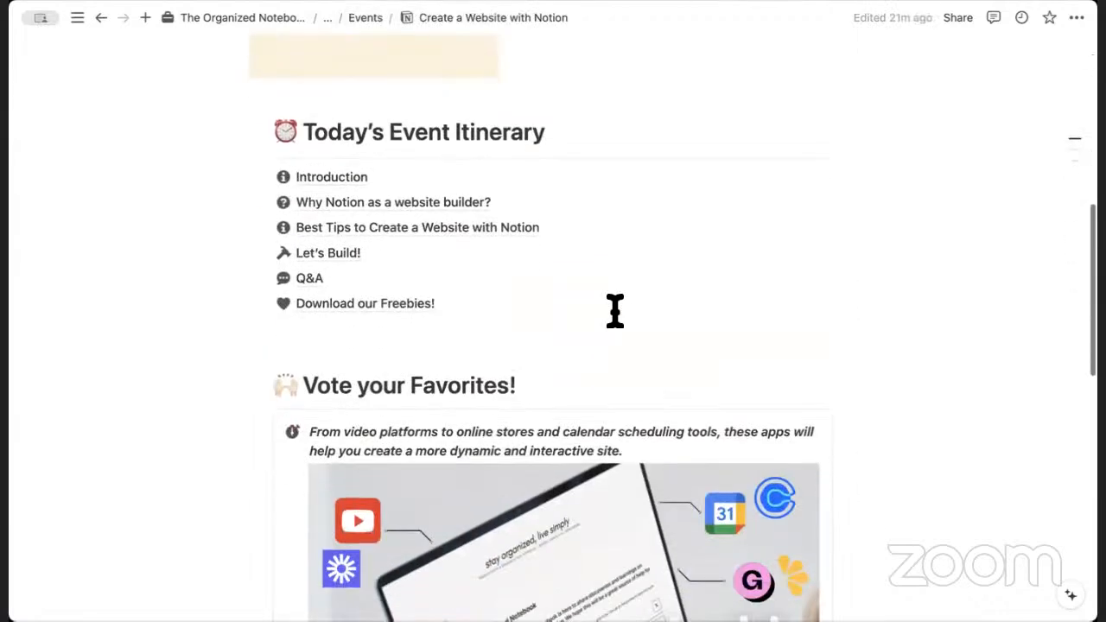
{"action": "scroll", "coordinate": [614, 311], "scroll_direction": "down", "scroll_amount": 8}
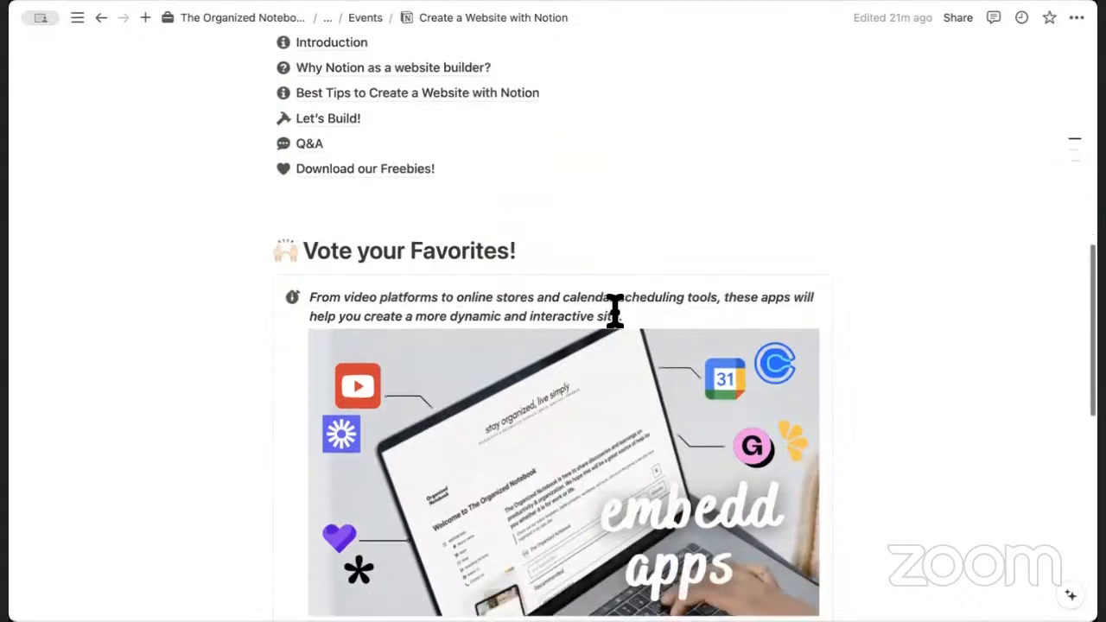
{"action": "scroll", "coordinate": [620, 324], "scroll_direction": "up", "scroll_amount": 1}
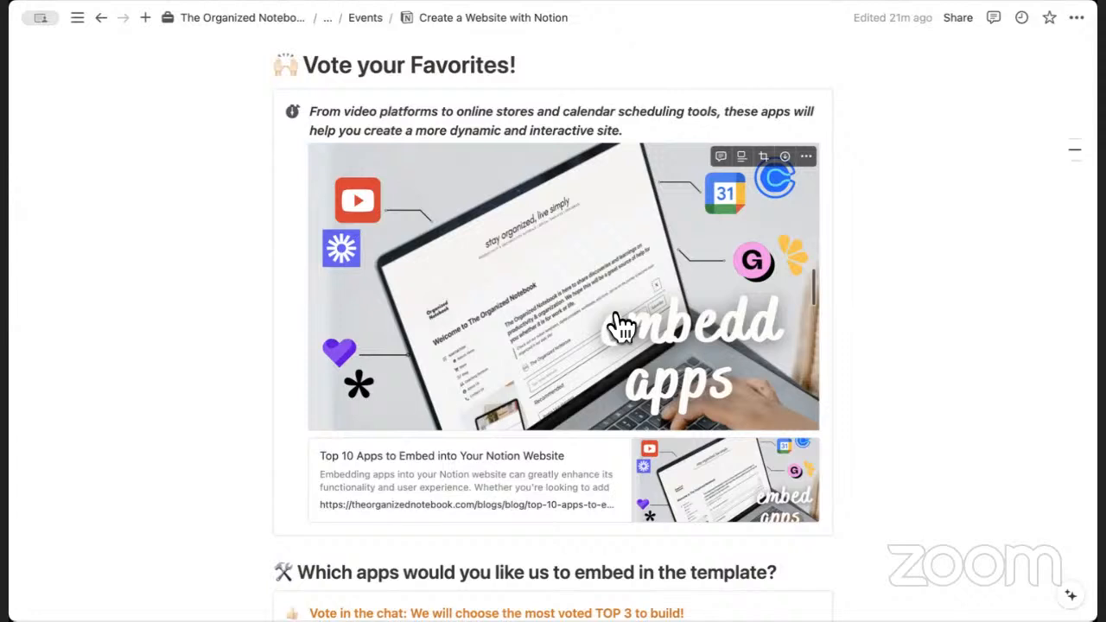
{"action": "scroll", "coordinate": [618, 324], "scroll_direction": "down", "scroll_amount": 6}
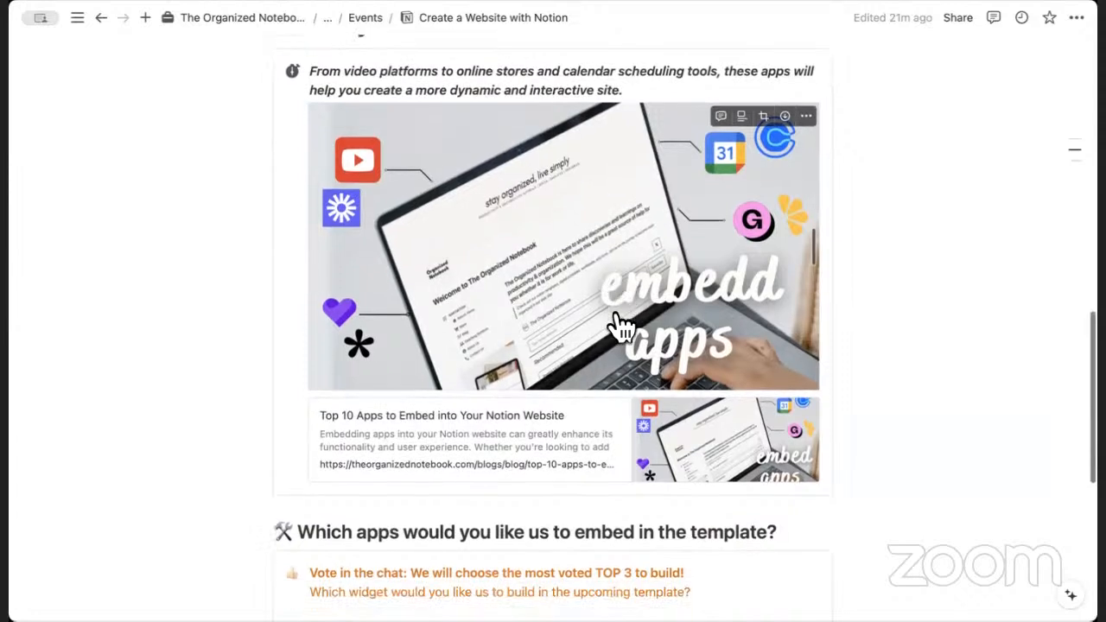
{"action": "scroll", "coordinate": [615, 311], "scroll_direction": "down", "scroll_amount": 3}
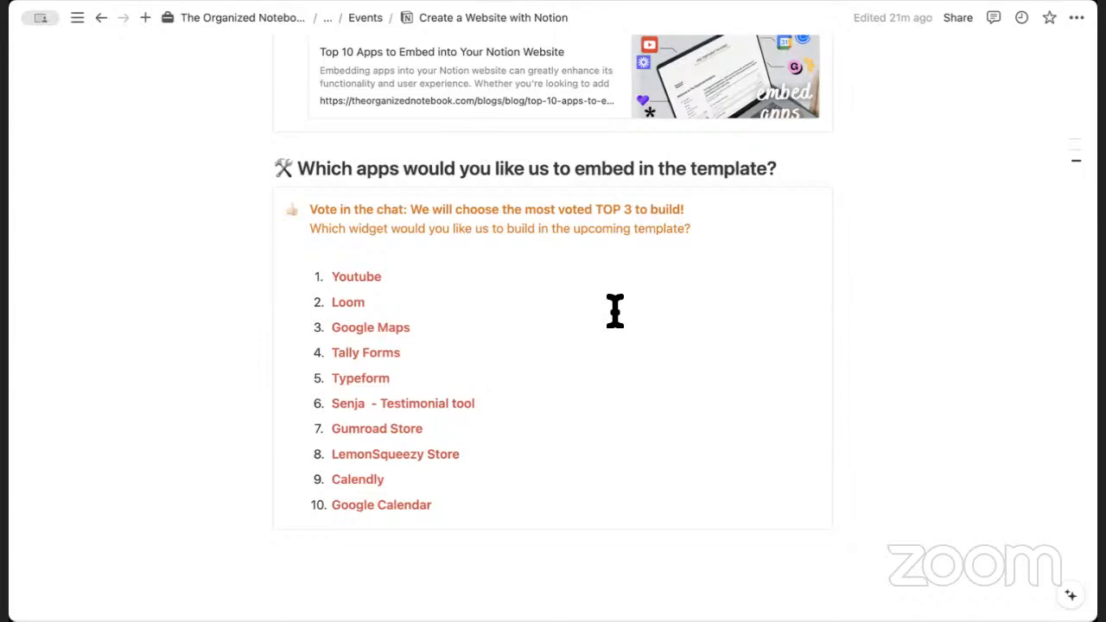
Open the itinerary page "Why Notion as a website builder?" and review what Notion Sites can create and its first pros.
{"action": "scroll", "coordinate": [615, 311], "scroll_direction": "up", "scroll_amount": 10}
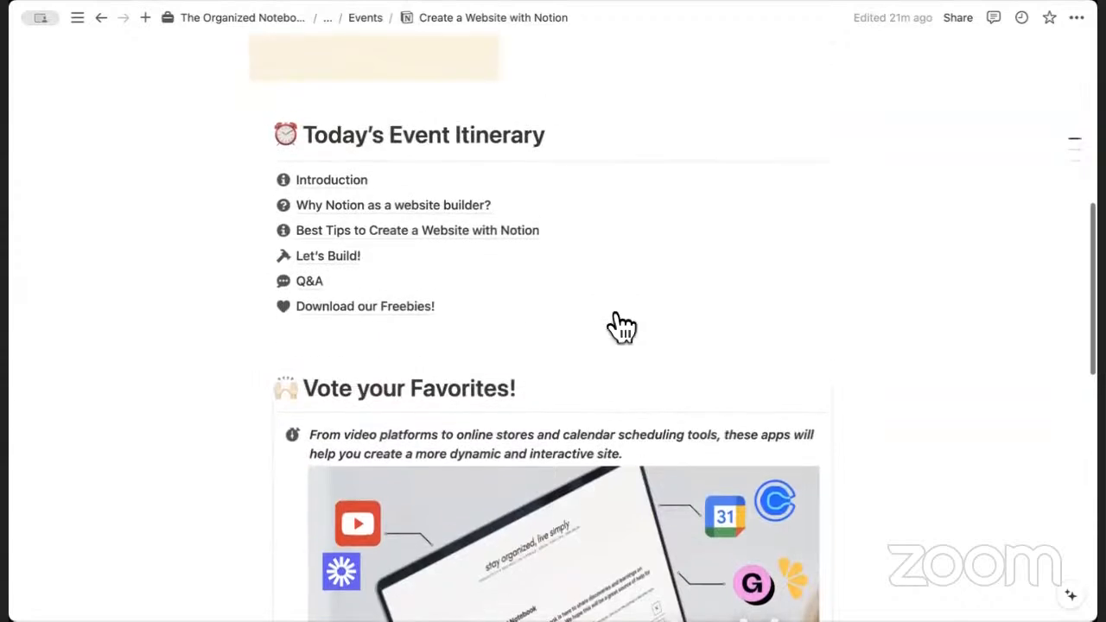
{"action": "scroll", "coordinate": [622, 327], "scroll_direction": "up", "scroll_amount": 2}
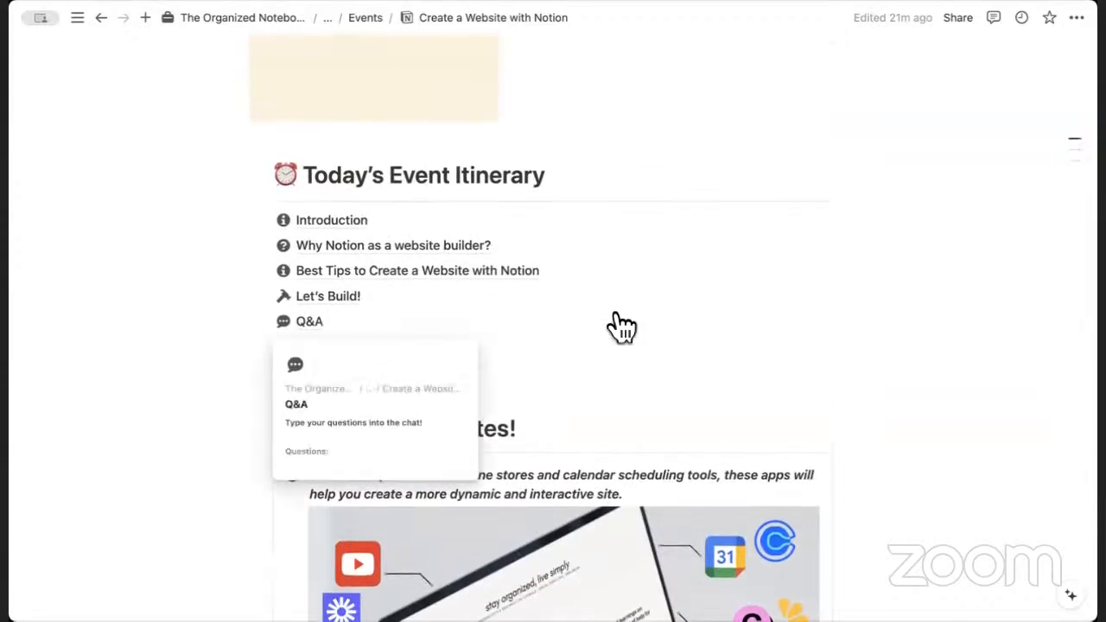
{"action": "mouse_move", "coordinate": [462, 257]}
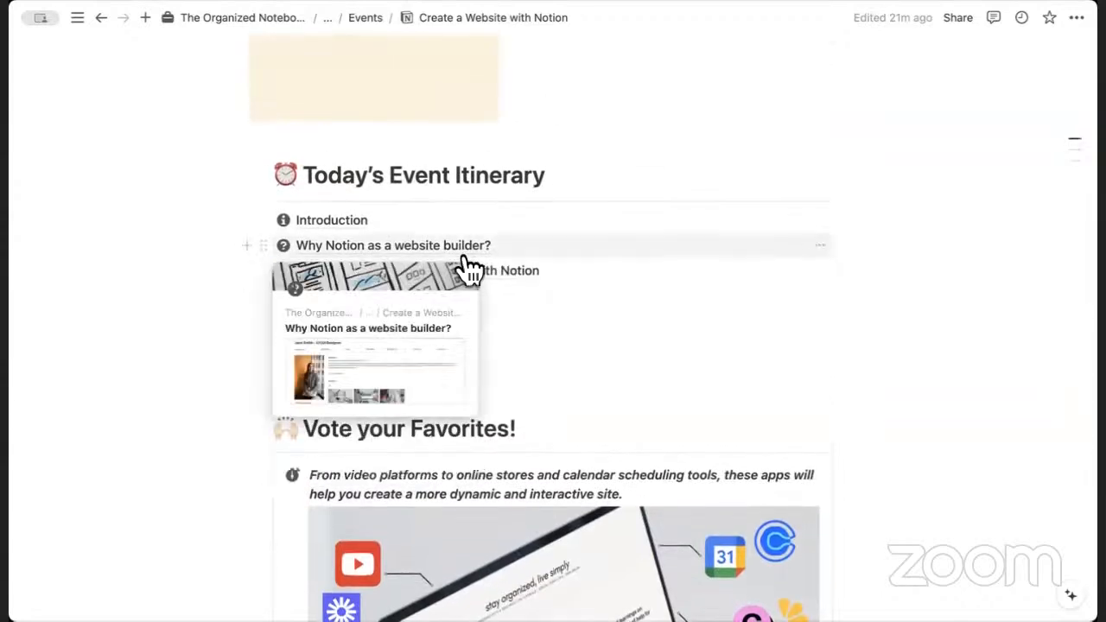
{"action": "left_click", "coordinate": [478, 247]}
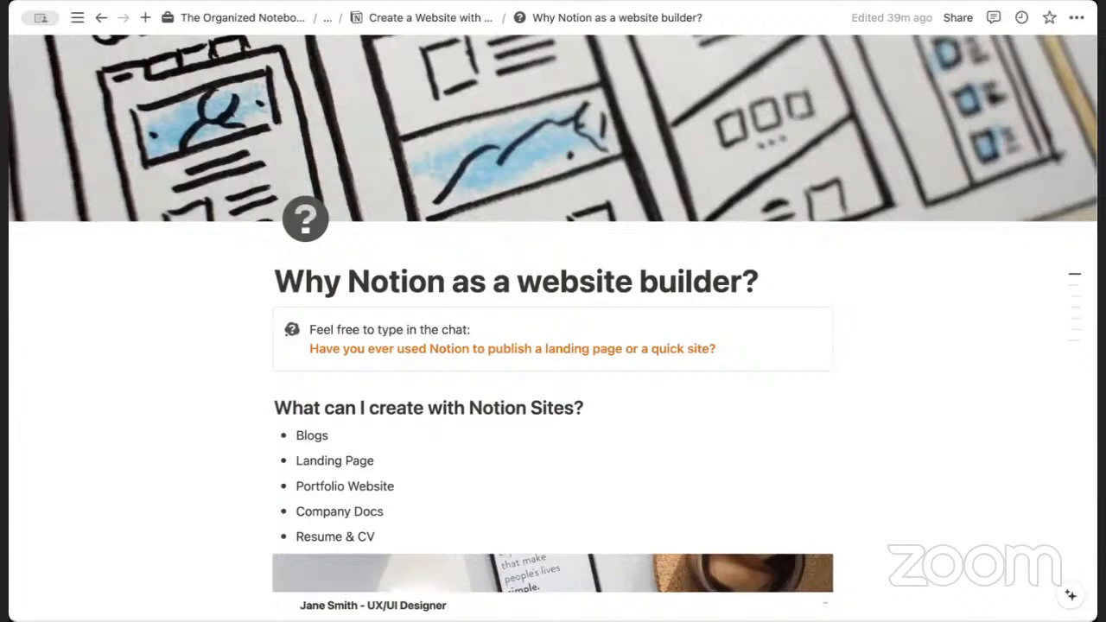
{"action": "scroll", "coordinate": [708, 506], "scroll_direction": "down", "scroll_amount": 4}
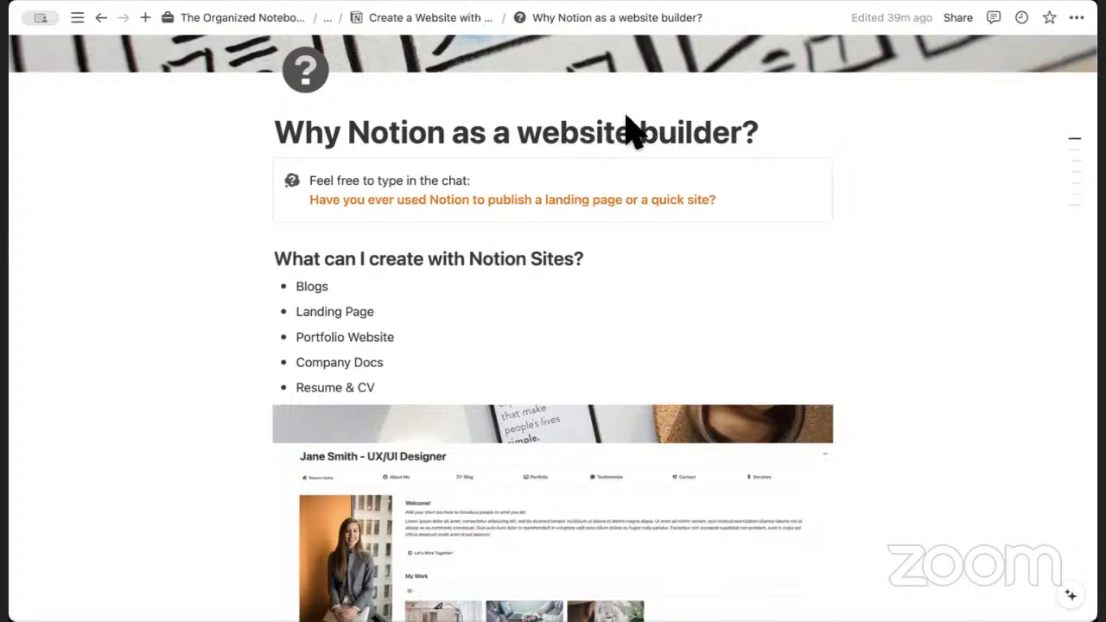
{"action": "scroll", "coordinate": [652, 205], "scroll_direction": "down", "scroll_amount": 10}
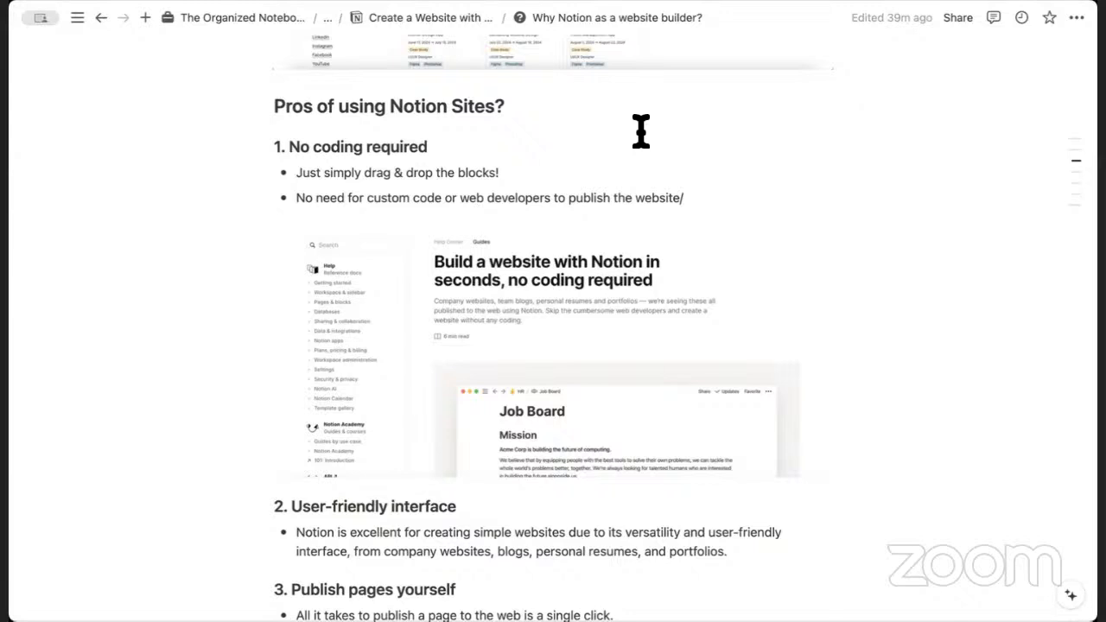
{"action": "scroll", "coordinate": [640, 131], "scroll_direction": "down", "scroll_amount": 5}
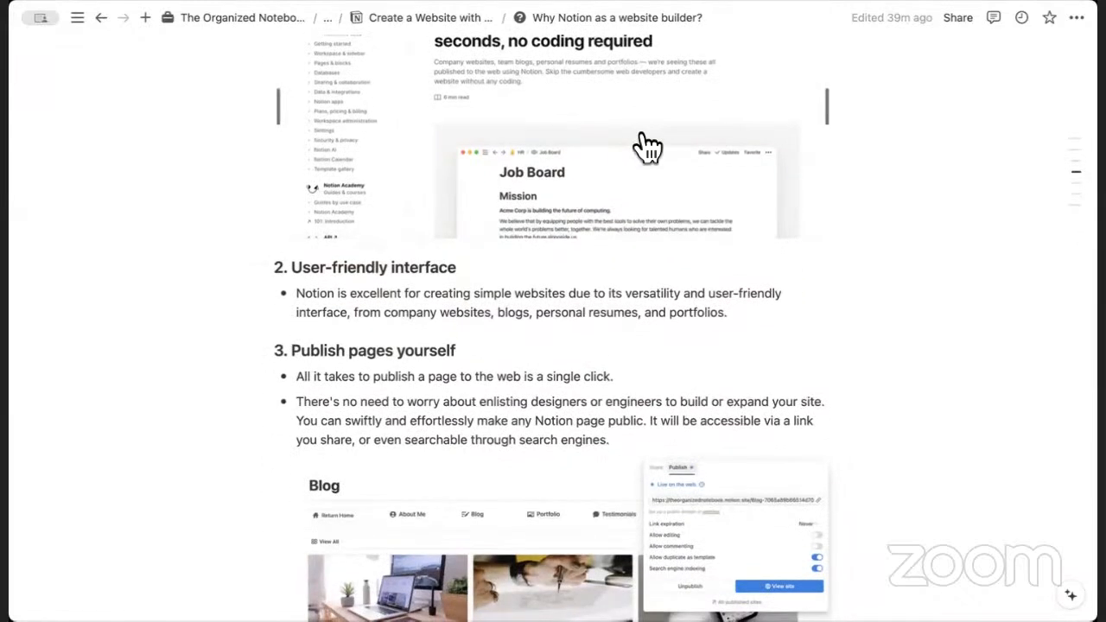
Read the sections on publishing pages yourself, the custom domain, and the cons of building a website in Notion.
{"action": "scroll", "coordinate": [647, 147], "scroll_direction": "down", "scroll_amount": 1}
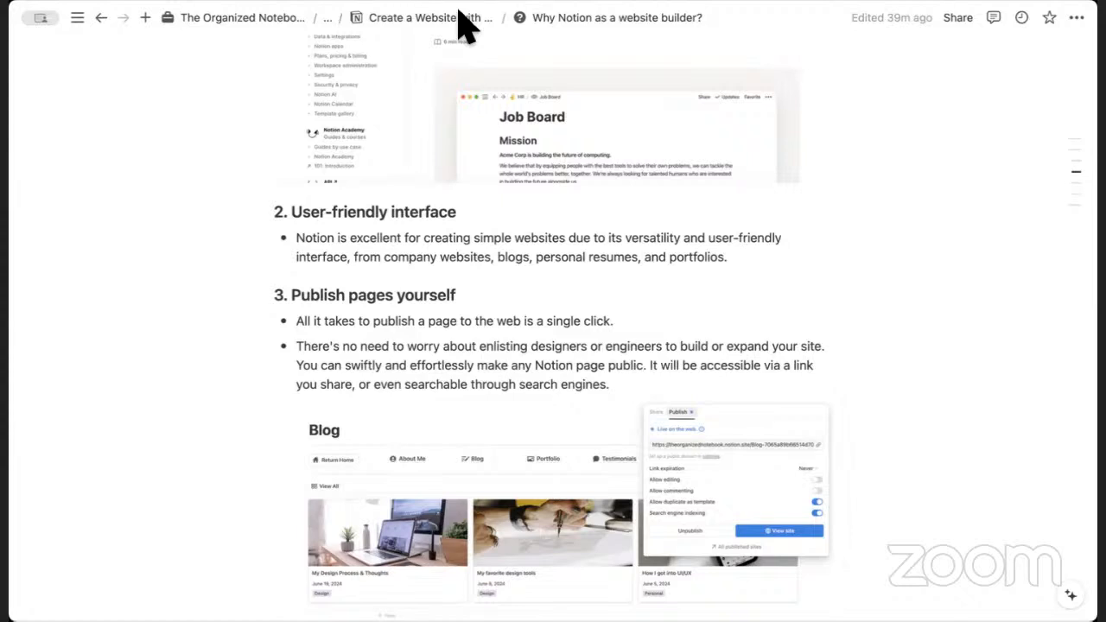
{"action": "scroll", "coordinate": [579, 185], "scroll_direction": "down", "scroll_amount": 4}
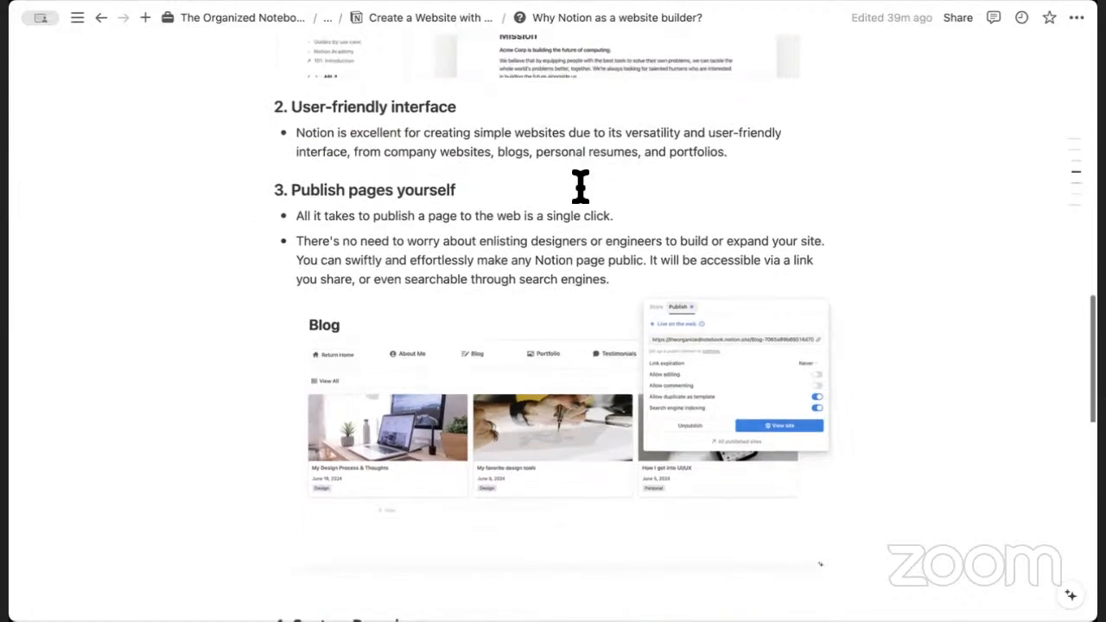
{"action": "scroll", "coordinate": [579, 185], "scroll_direction": "down", "scroll_amount": 10}
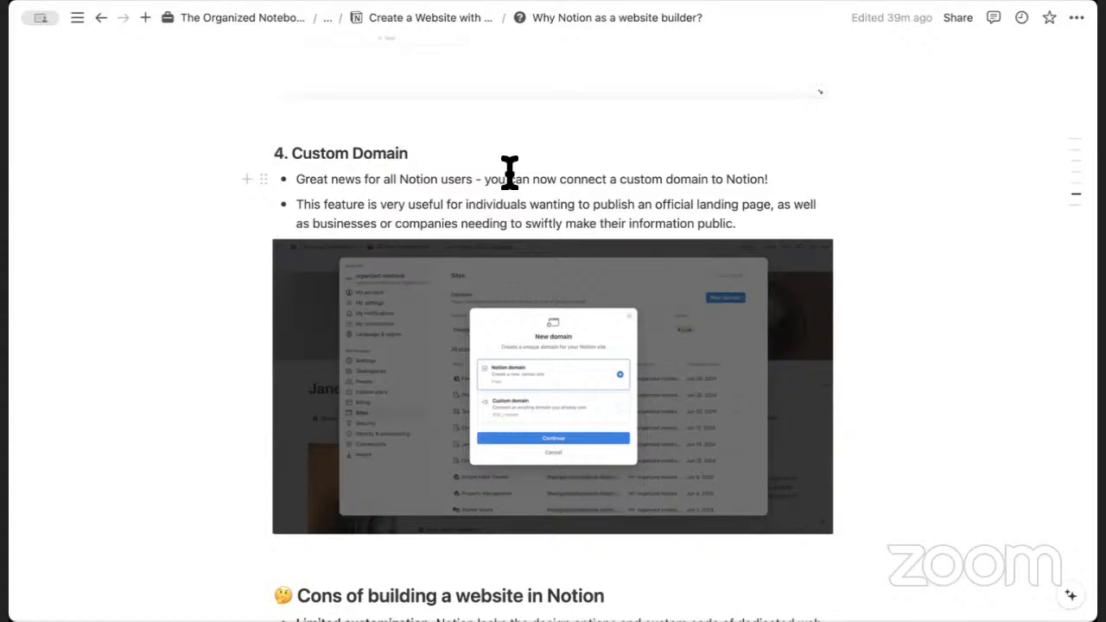
{"action": "scroll", "coordinate": [553, 313], "scroll_direction": "down", "scroll_amount": 1}
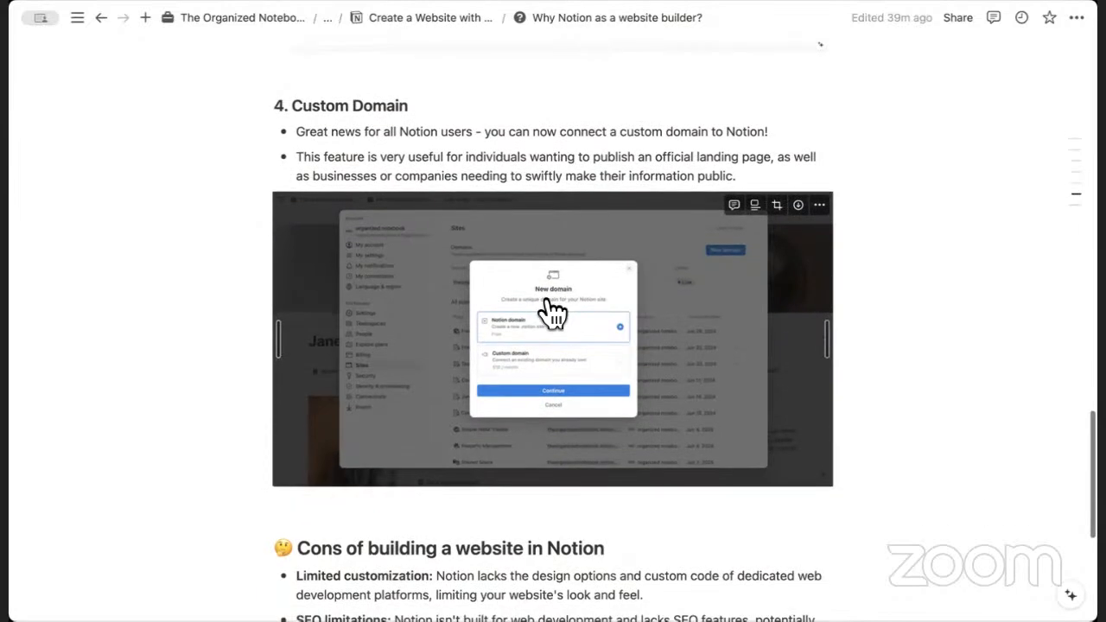
{"action": "scroll", "coordinate": [553, 313], "scroll_direction": "down", "scroll_amount": 3}
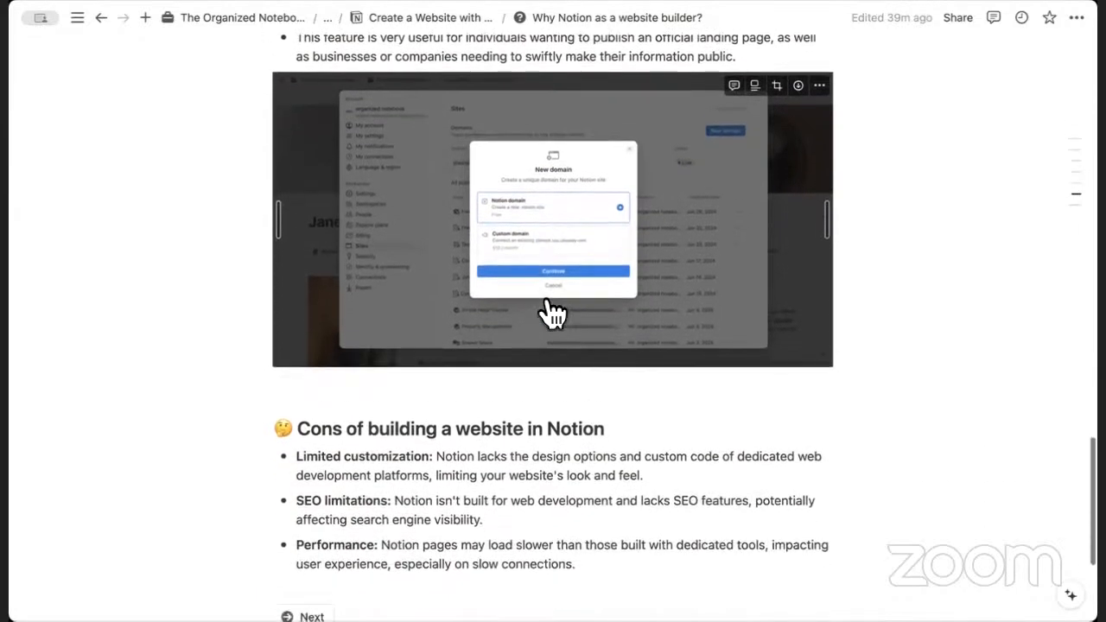
{"action": "scroll", "coordinate": [553, 313], "scroll_direction": "down", "scroll_amount": 1}
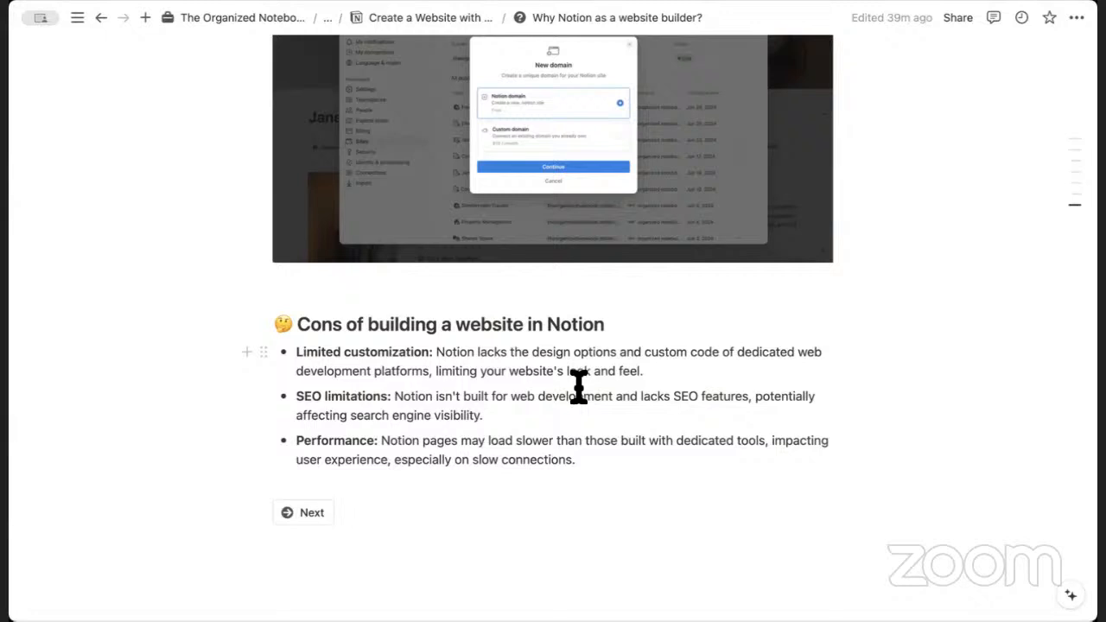
Continue to the Best Tips to Create a Website with Notion page and review the goals, pre-designed templates and customization sections.
{"action": "left_click", "coordinate": [307, 515]}
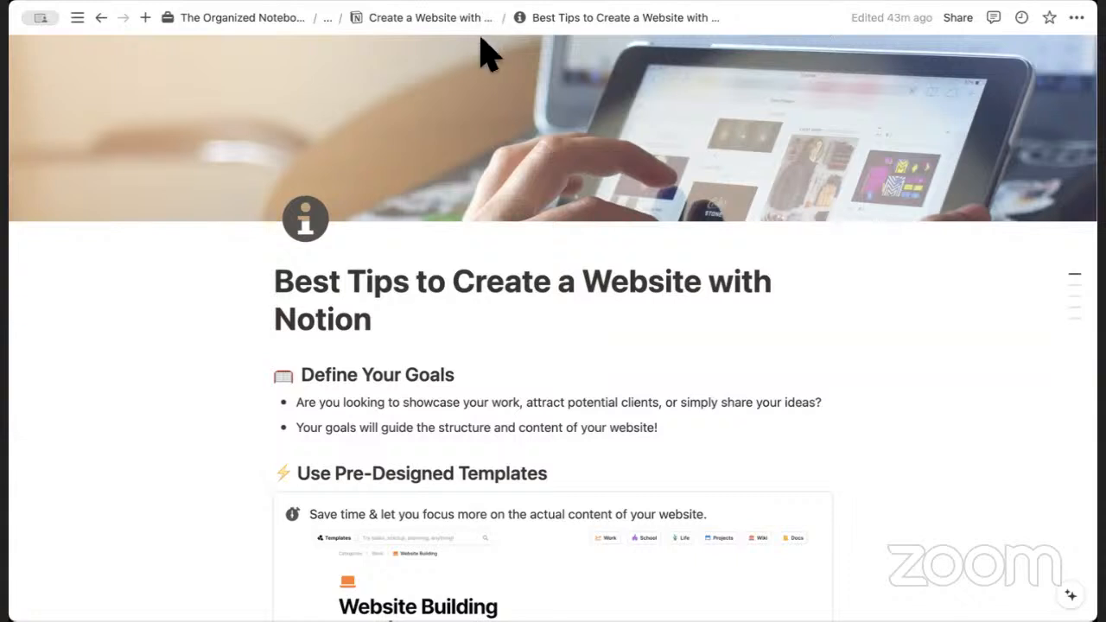
{"action": "mouse_move", "coordinate": [504, 128]}
{"action": "scroll", "coordinate": [802, 311], "scroll_direction": "down", "scroll_amount": 5}
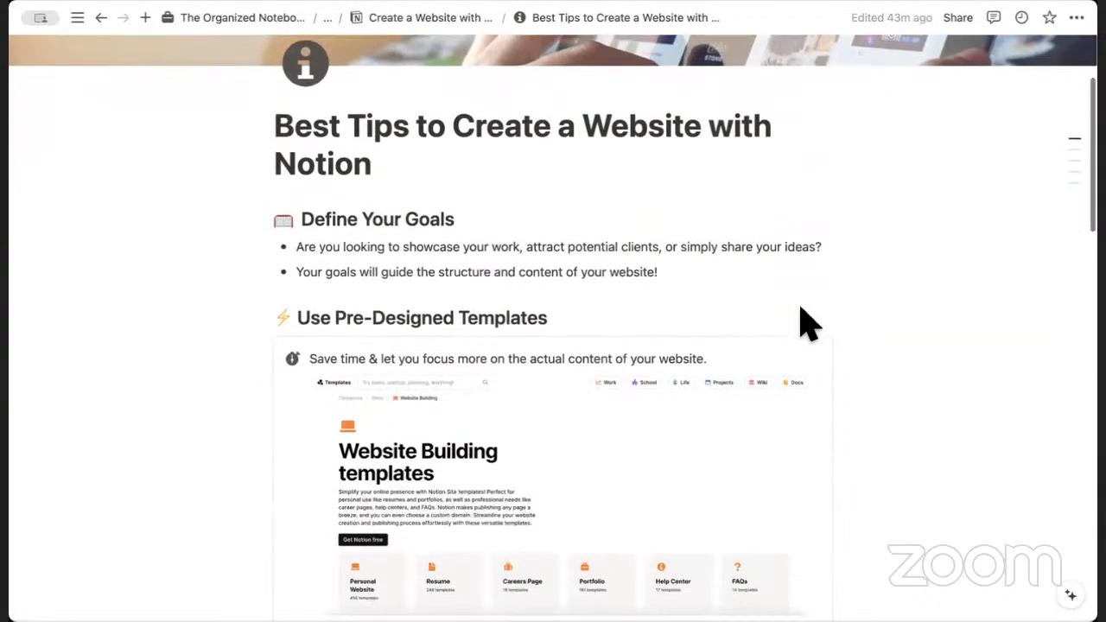
{"action": "scroll", "coordinate": [808, 324], "scroll_direction": "down", "scroll_amount": 1}
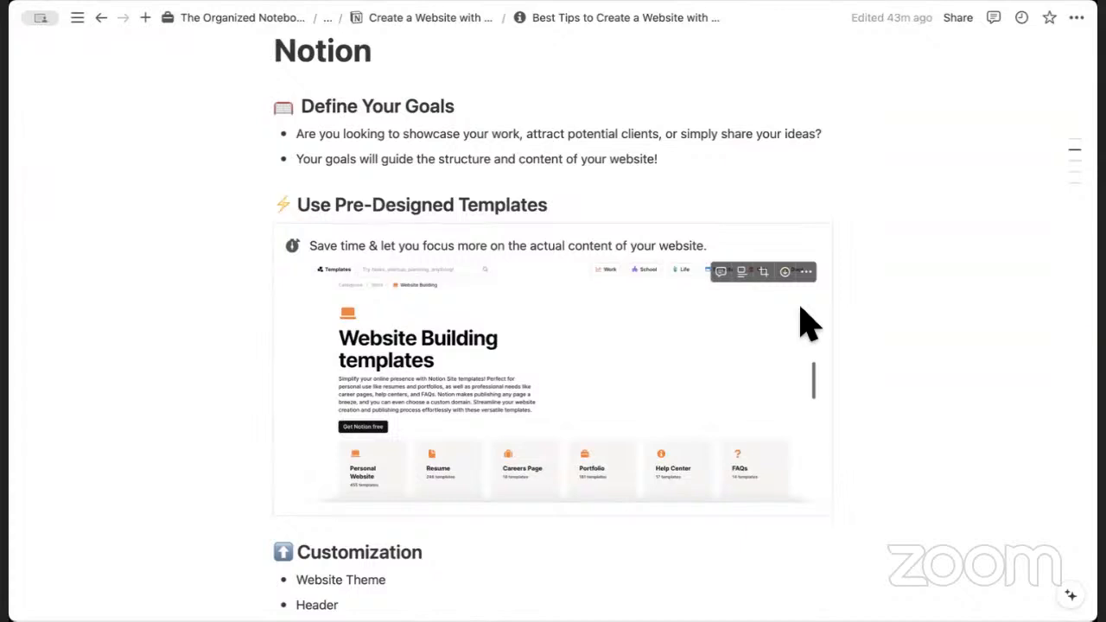
{"action": "scroll", "coordinate": [808, 324], "scroll_direction": "down", "scroll_amount": 5}
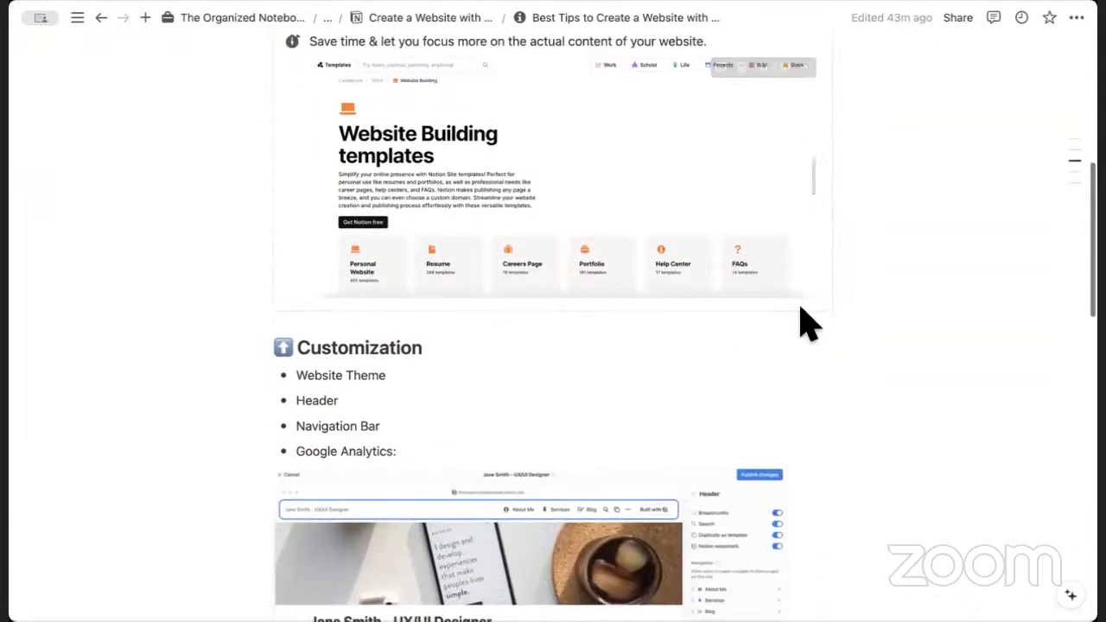
{"action": "scroll", "coordinate": [808, 324], "scroll_direction": "down", "scroll_amount": 5}
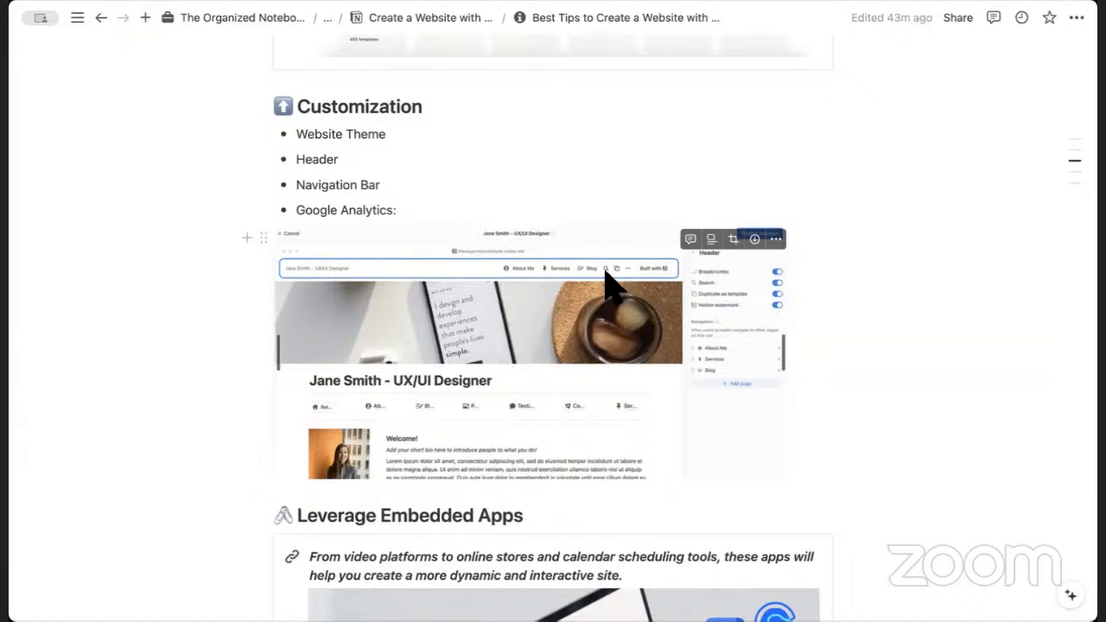
Review the Leverage Embedded Apps section and the final vote list of apps, and continue to the Let's Build! page.
{"action": "scroll", "coordinate": [630, 311], "scroll_direction": "down", "scroll_amount": 2}
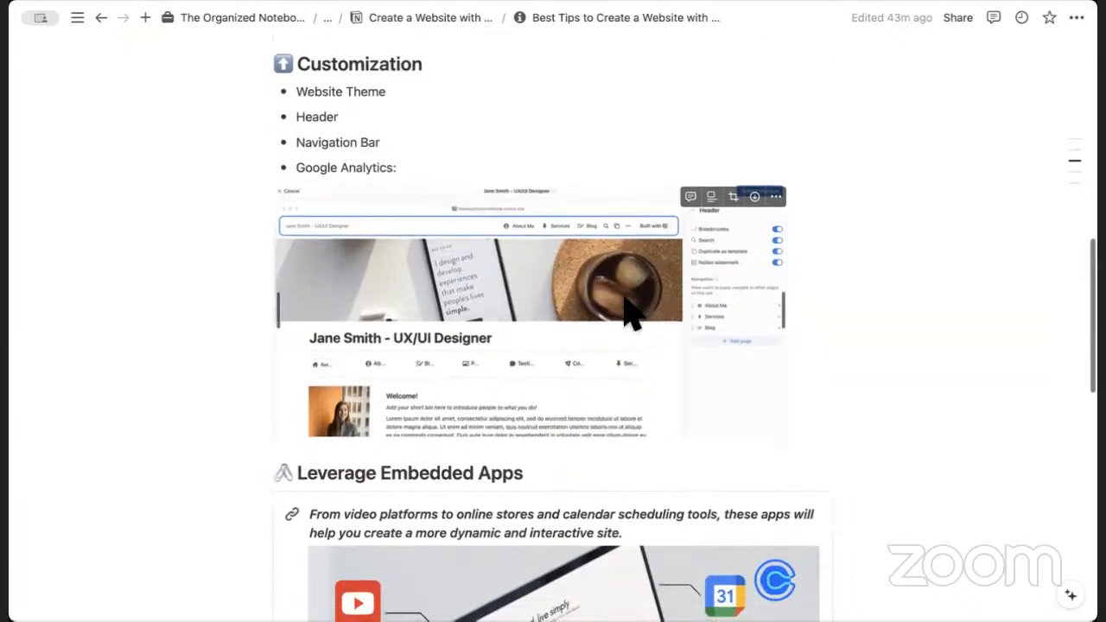
{"action": "scroll", "coordinate": [630, 311], "scroll_direction": "down", "scroll_amount": 5}
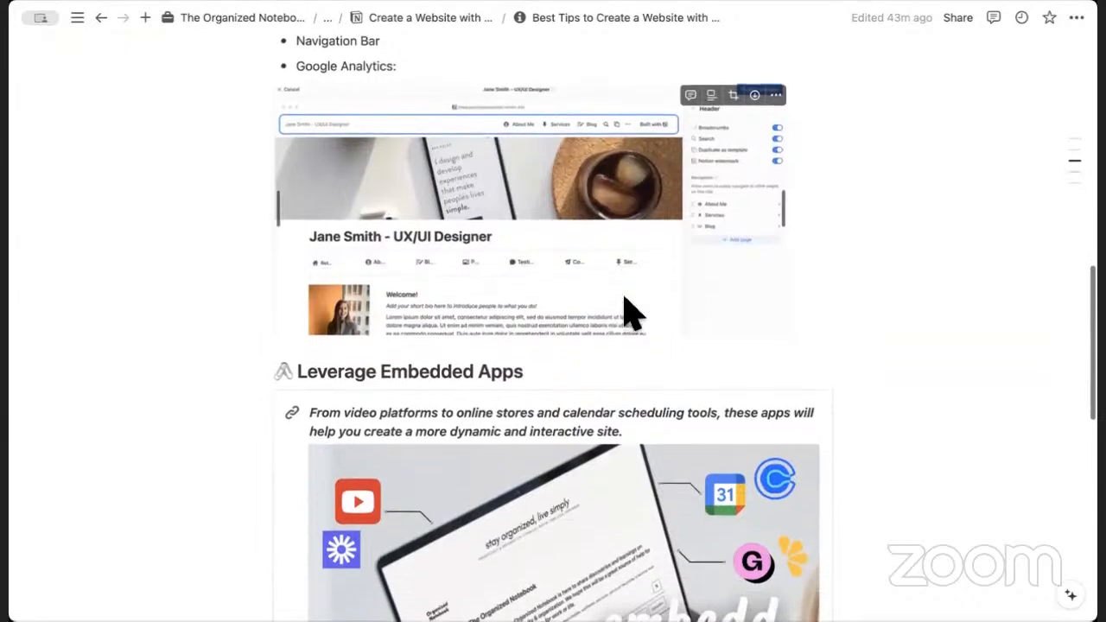
{"action": "scroll", "coordinate": [631, 311], "scroll_direction": "down", "scroll_amount": 1}
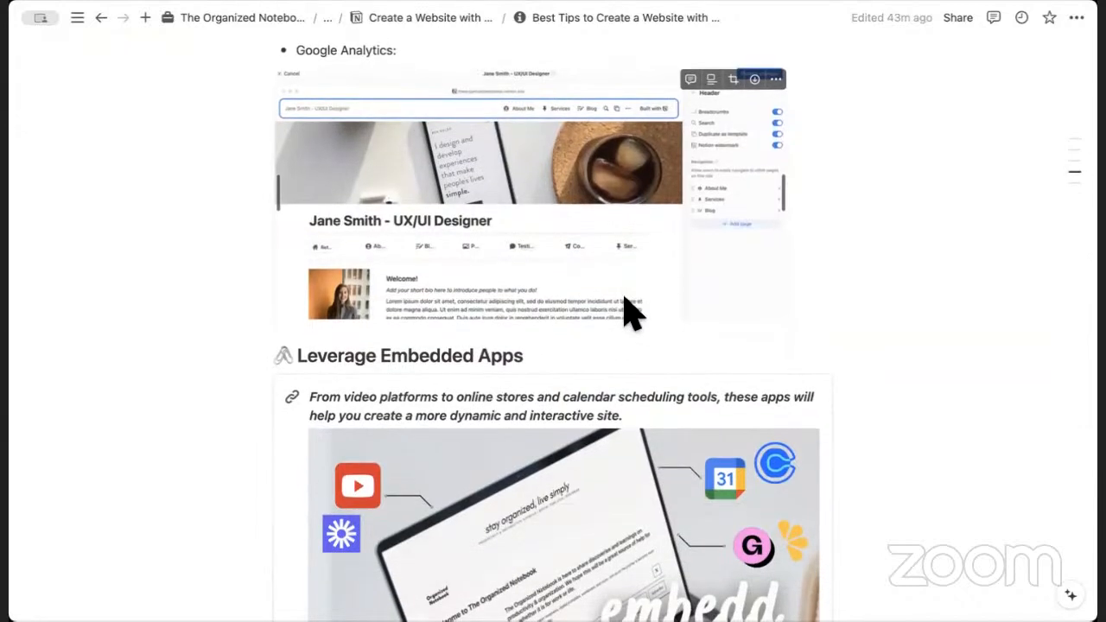
{"action": "scroll", "coordinate": [630, 311], "scroll_direction": "down", "scroll_amount": 6}
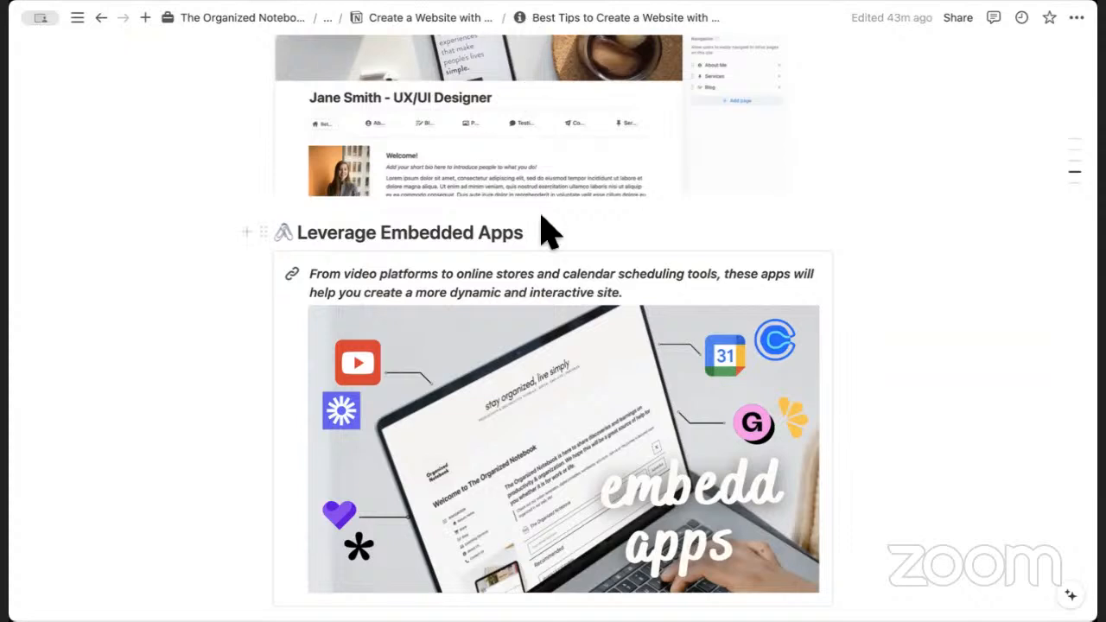
{"action": "scroll", "coordinate": [543, 220], "scroll_direction": "down", "scroll_amount": 5}
{"action": "scroll", "coordinate": [542, 229], "scroll_direction": "down", "scroll_amount": 6}
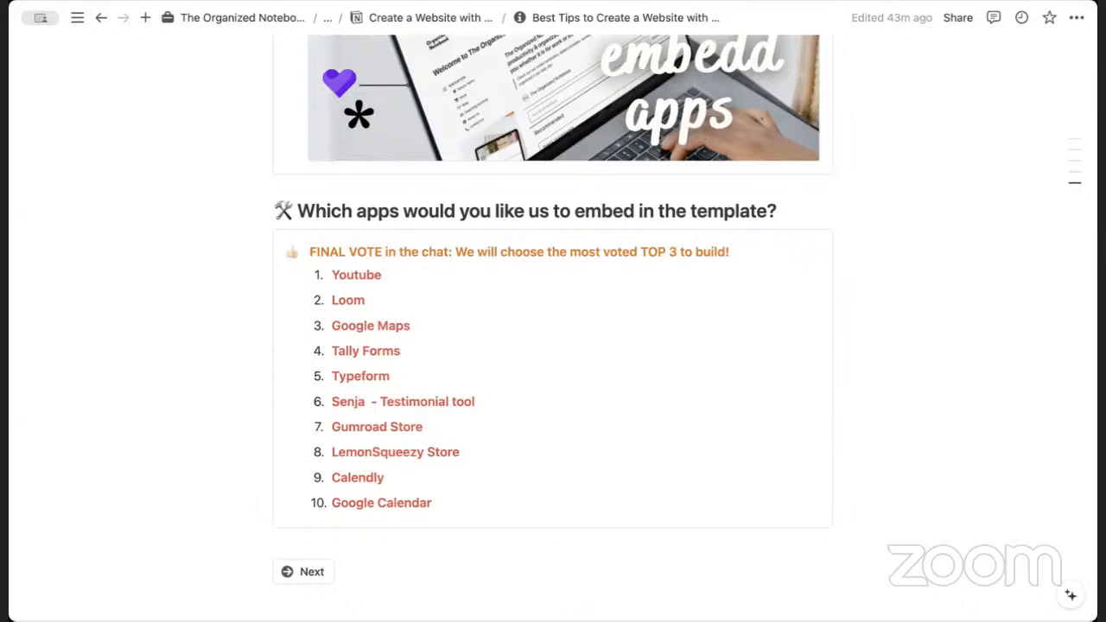
{"action": "left_click", "coordinate": [311, 572]}
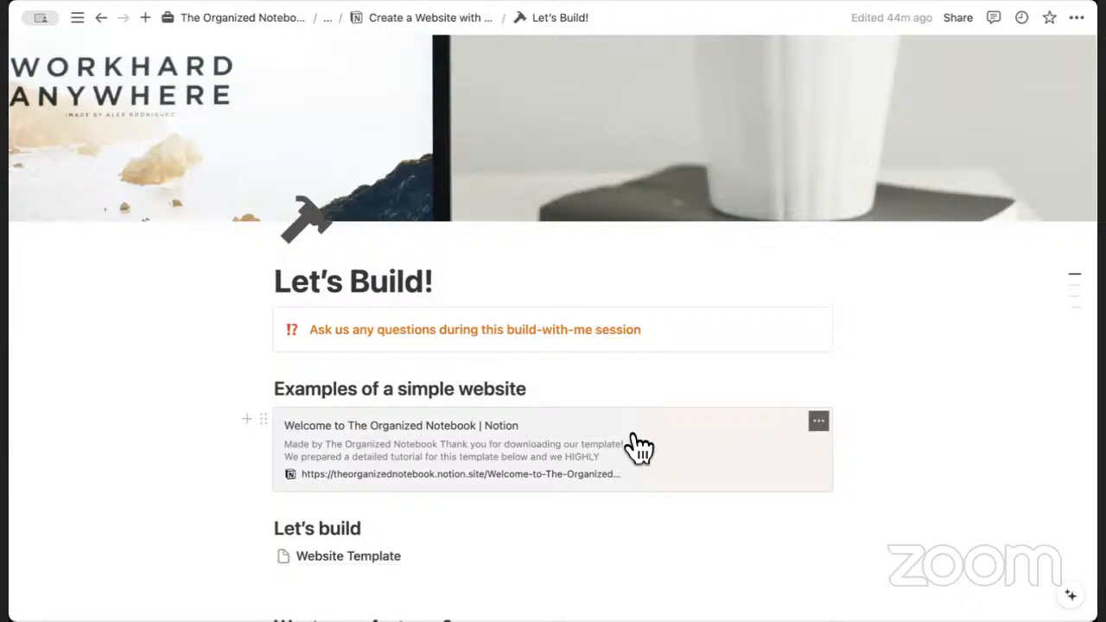
Copy the original link of the Welcome to The Organized Notebook bookmark, and open the example website to review its home page.
{"action": "left_click", "coordinate": [819, 422]}
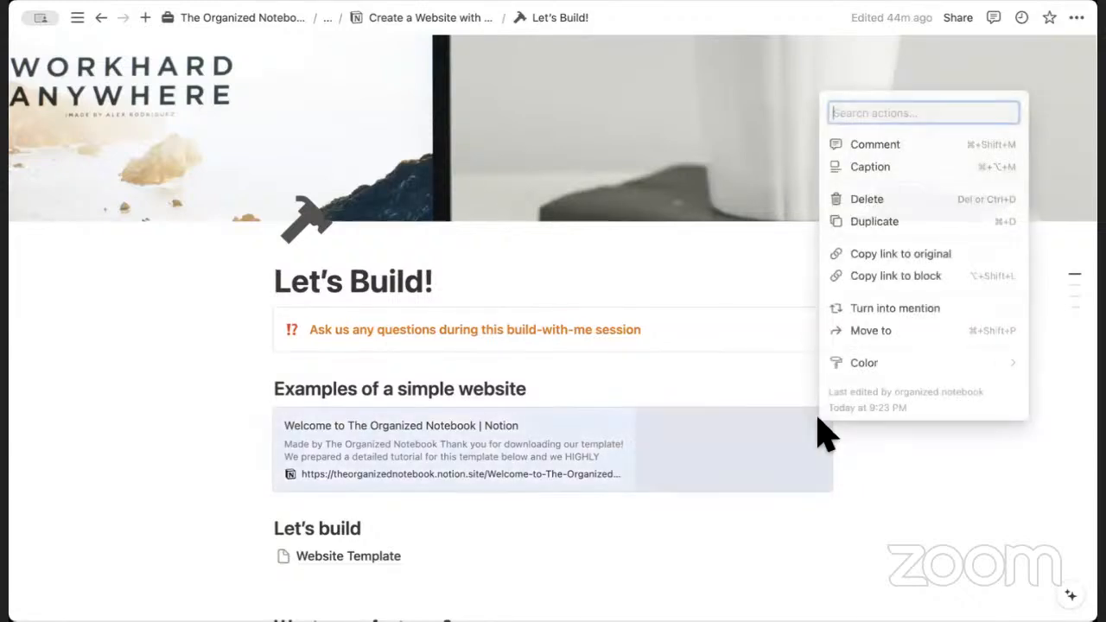
{"action": "key", "text": "Down"}
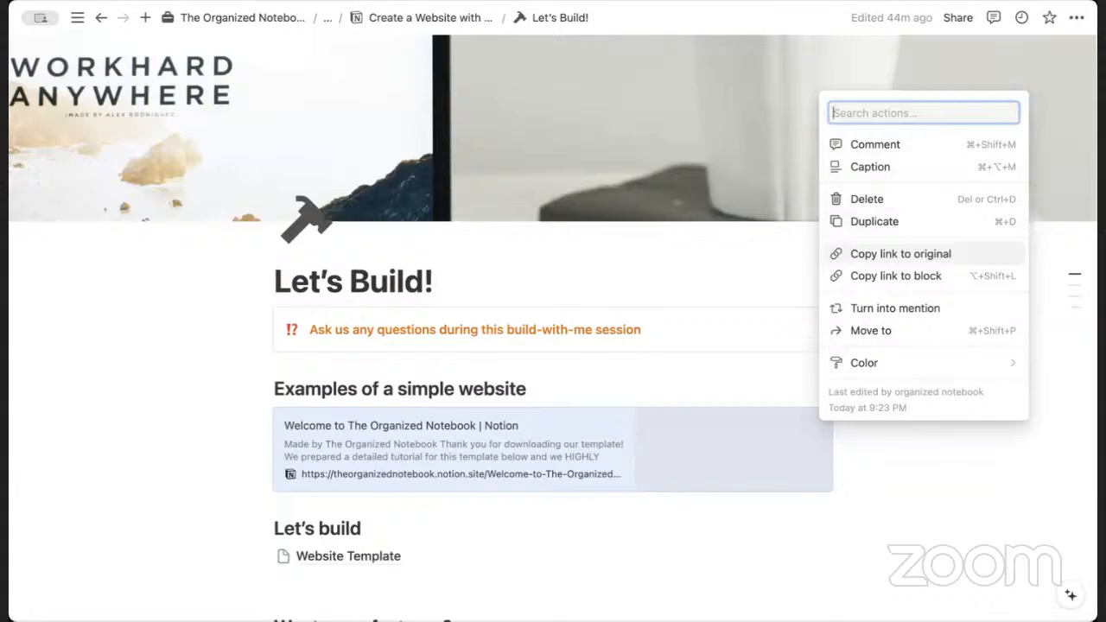
{"action": "key", "text": "Return"}
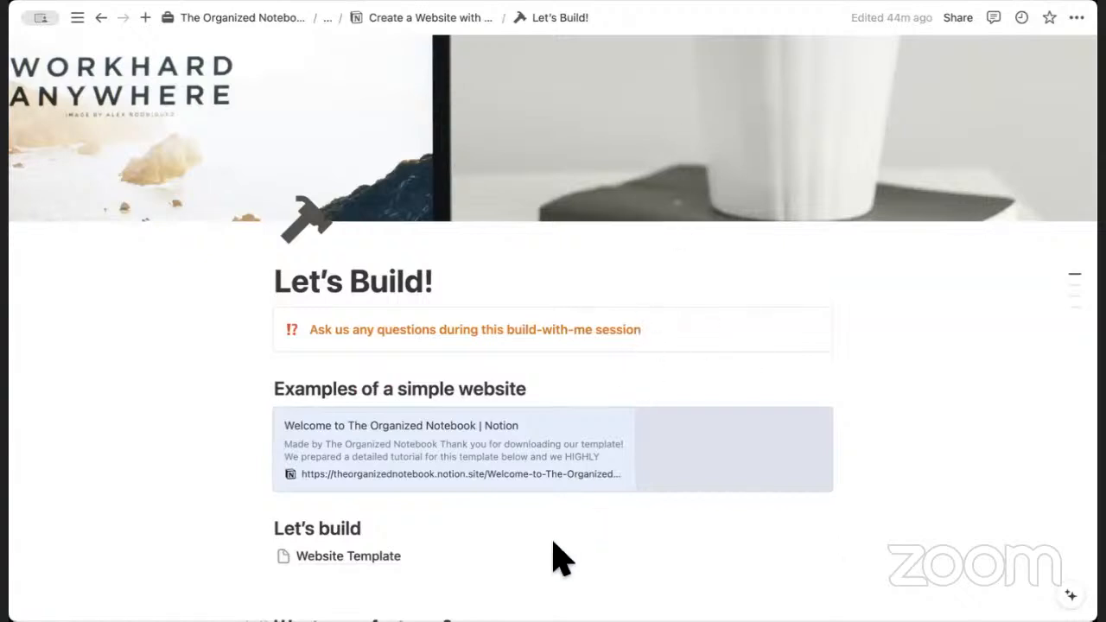
{"action": "left_click", "coordinate": [564, 417]}
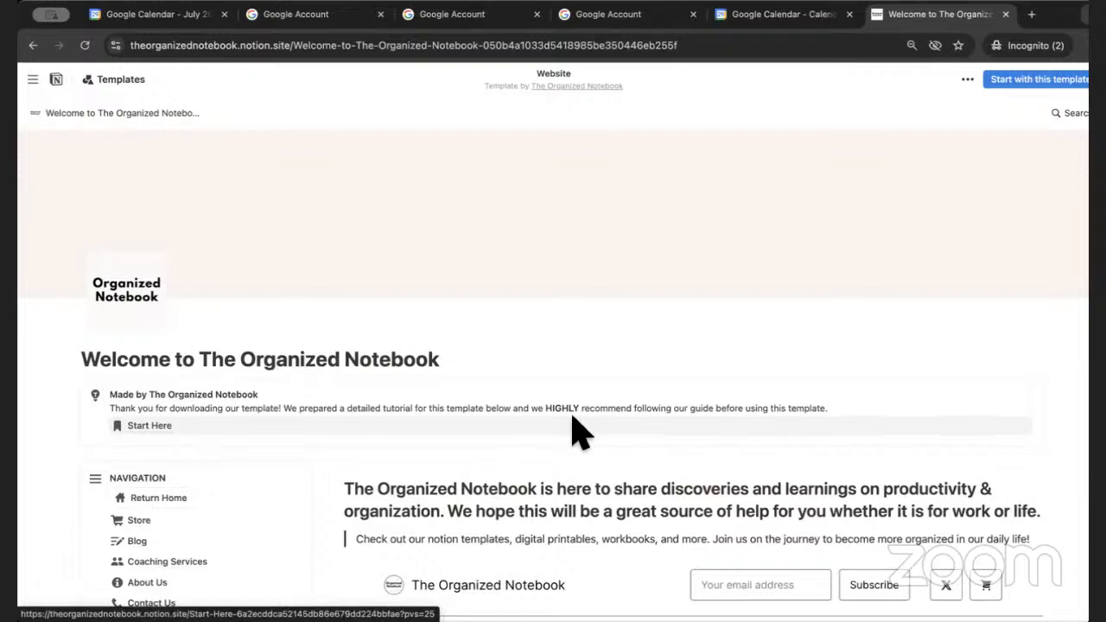
{"action": "scroll", "coordinate": [579, 432], "scroll_direction": "down", "scroll_amount": 3}
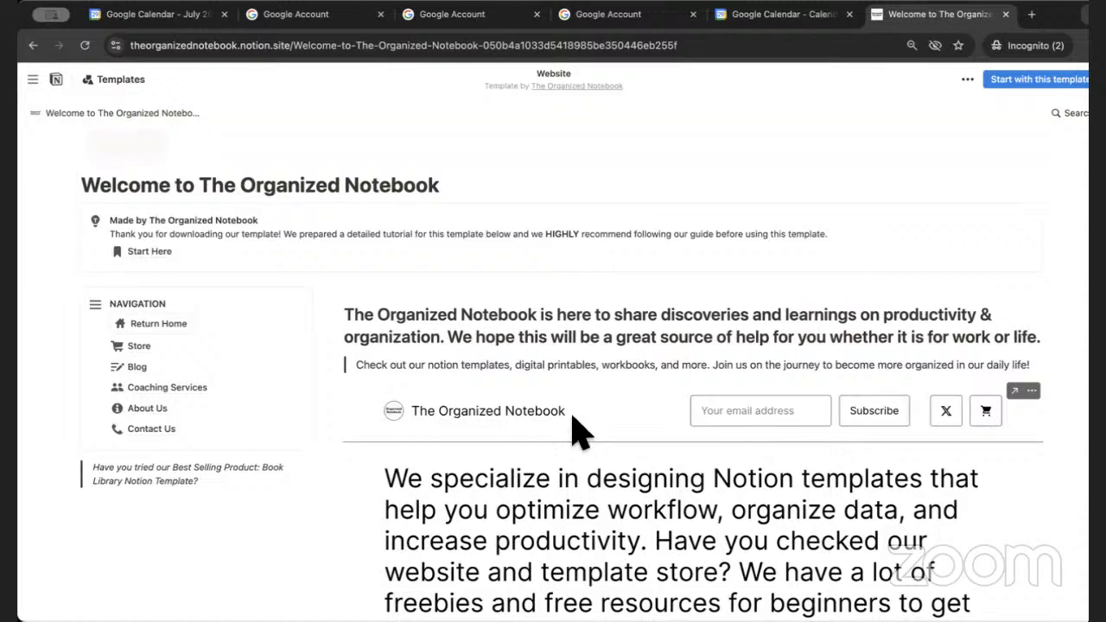
{"action": "scroll", "coordinate": [538, 358], "scroll_direction": "down", "scroll_amount": 2}
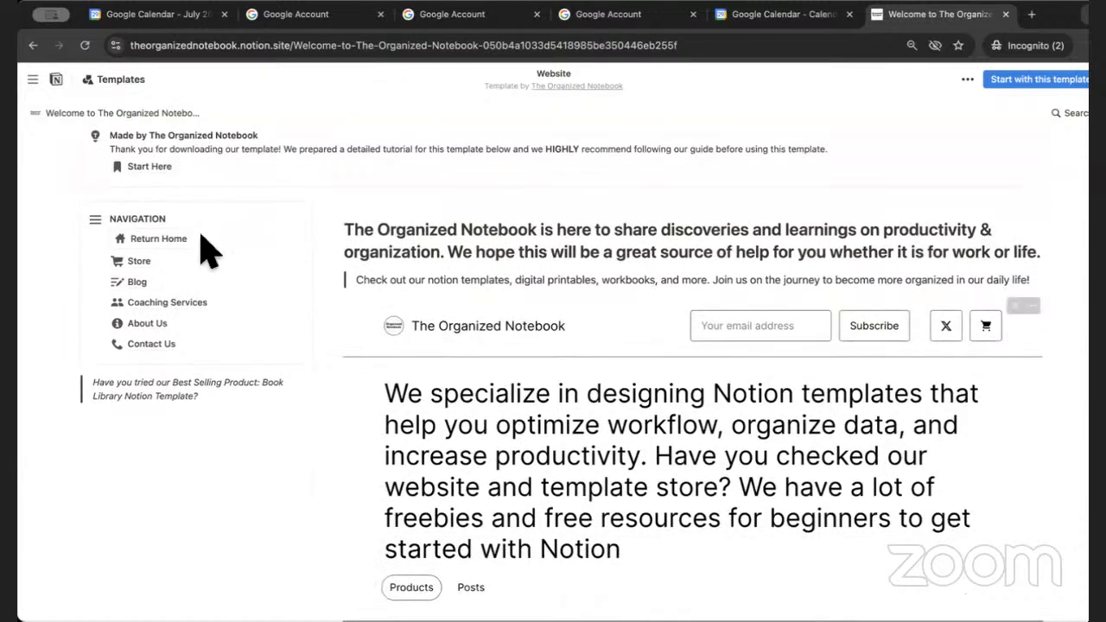
Browse the example site's Store, Blog, Coaching Services, About Us and Contact Us pages, and return to its home page.
{"action": "left_click", "coordinate": [141, 260]}
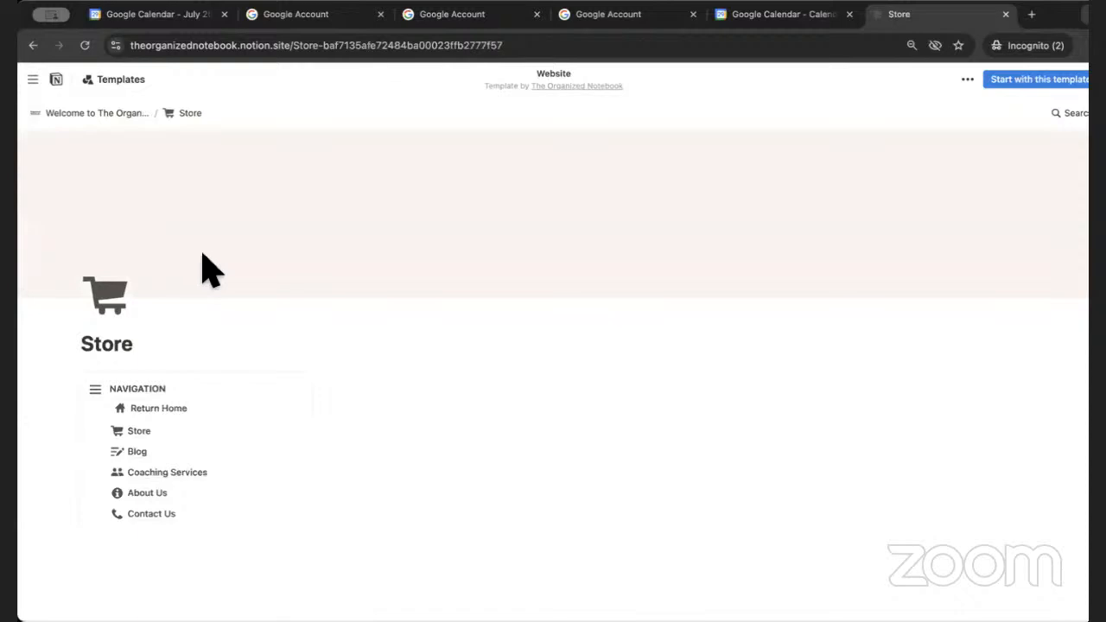
{"action": "scroll", "coordinate": [147, 350], "scroll_direction": "down", "scroll_amount": 2}
{"action": "left_click", "coordinate": [139, 339]}
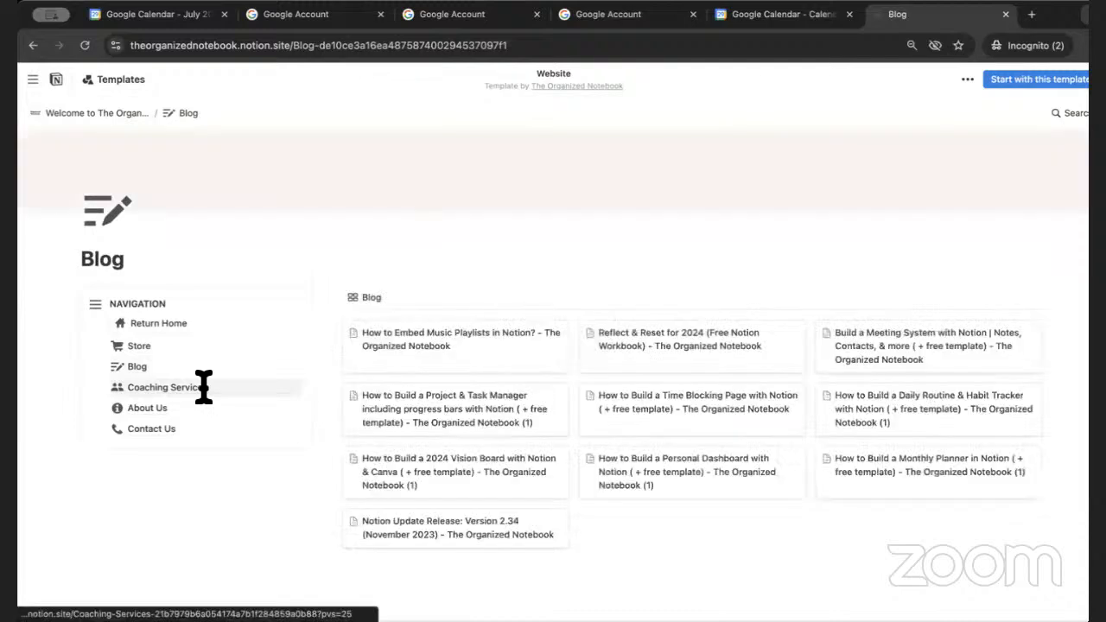
{"action": "left_click", "coordinate": [203, 387]}
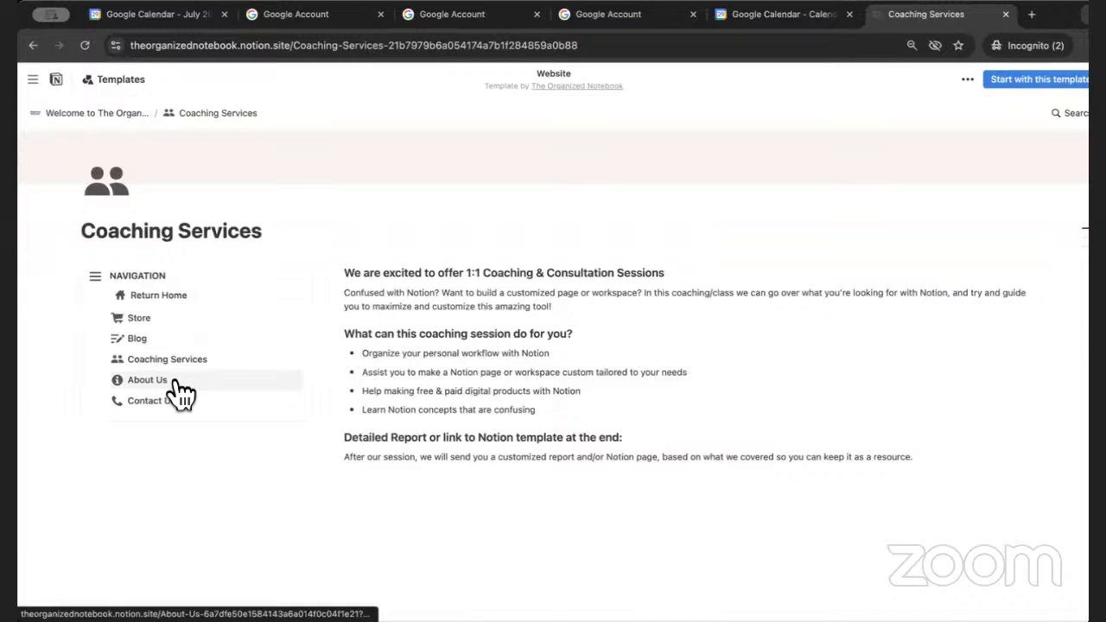
{"action": "left_click", "coordinate": [172, 381]}
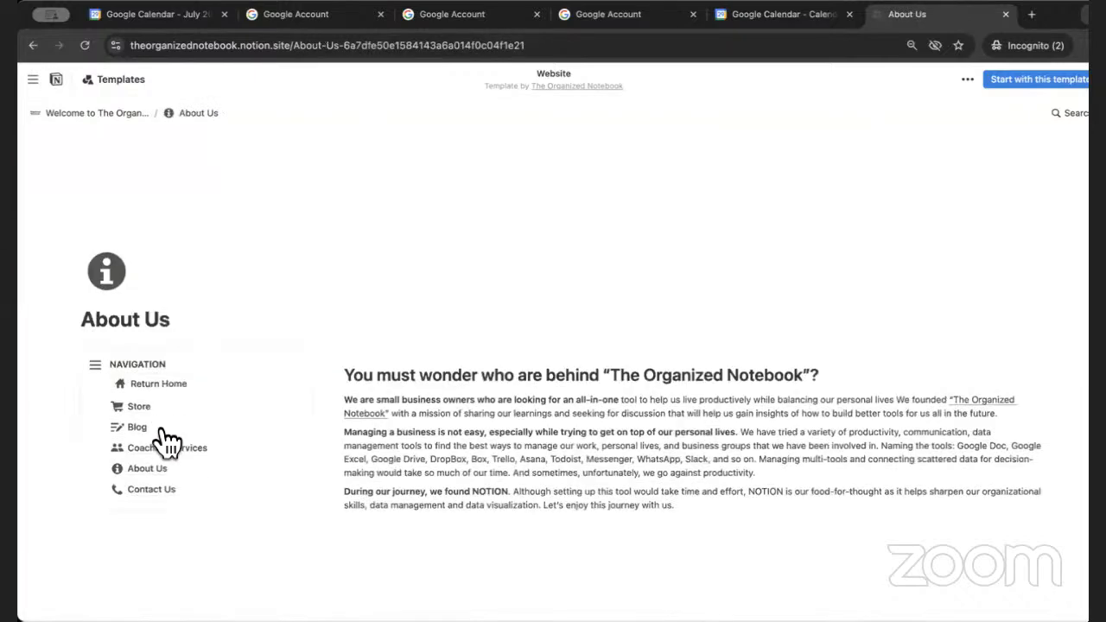
{"action": "left_click", "coordinate": [154, 489]}
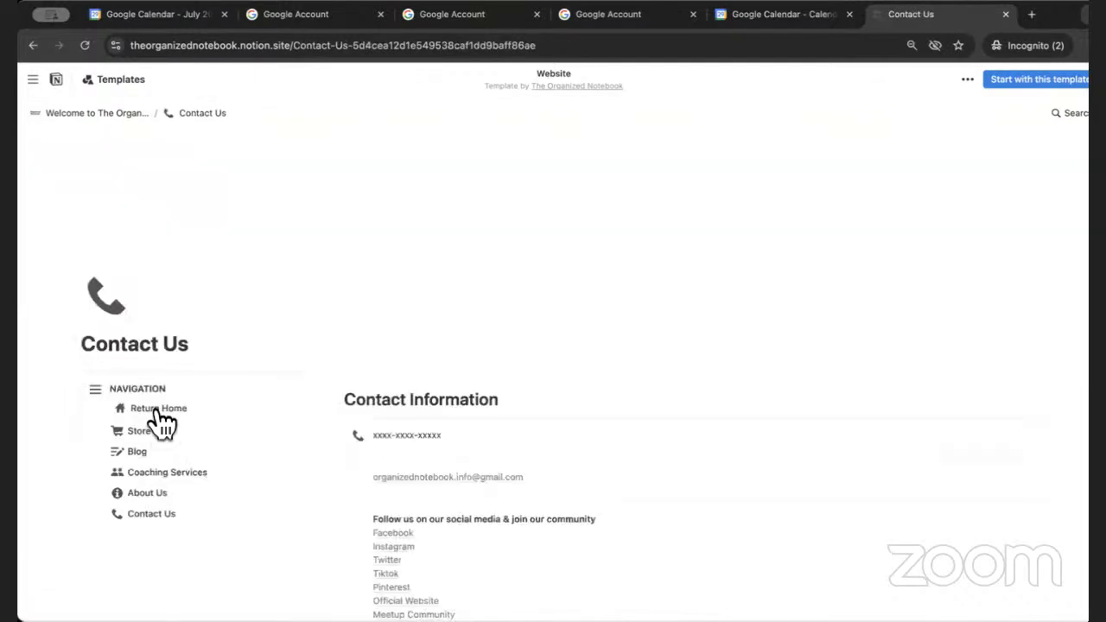
{"action": "left_click", "coordinate": [160, 411]}
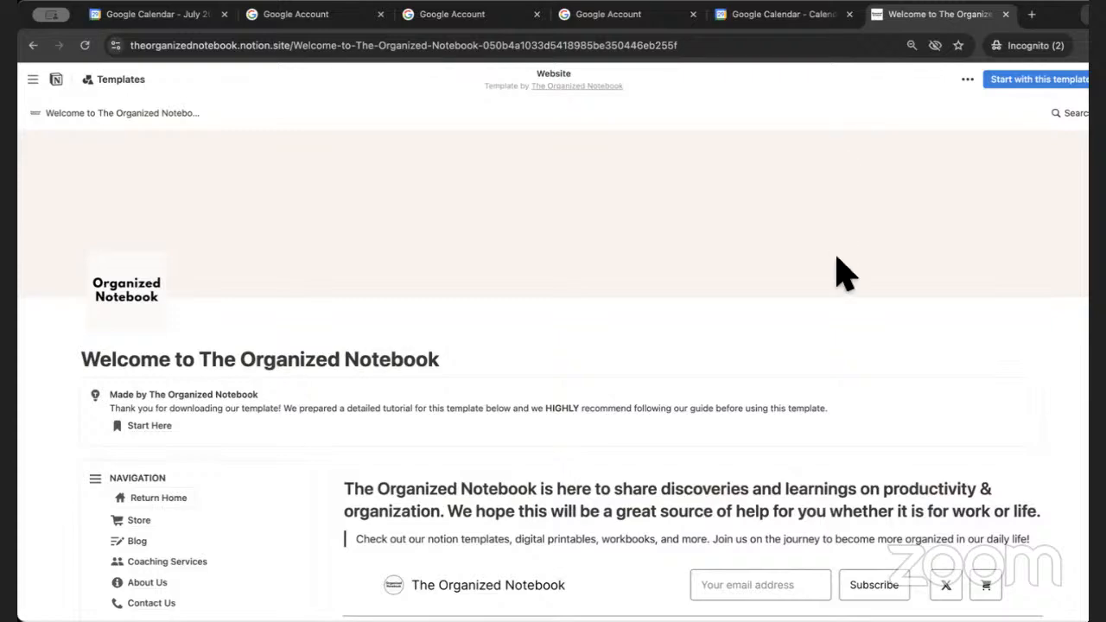
{"action": "scroll", "coordinate": [836, 273], "scroll_direction": "down", "scroll_amount": 5}
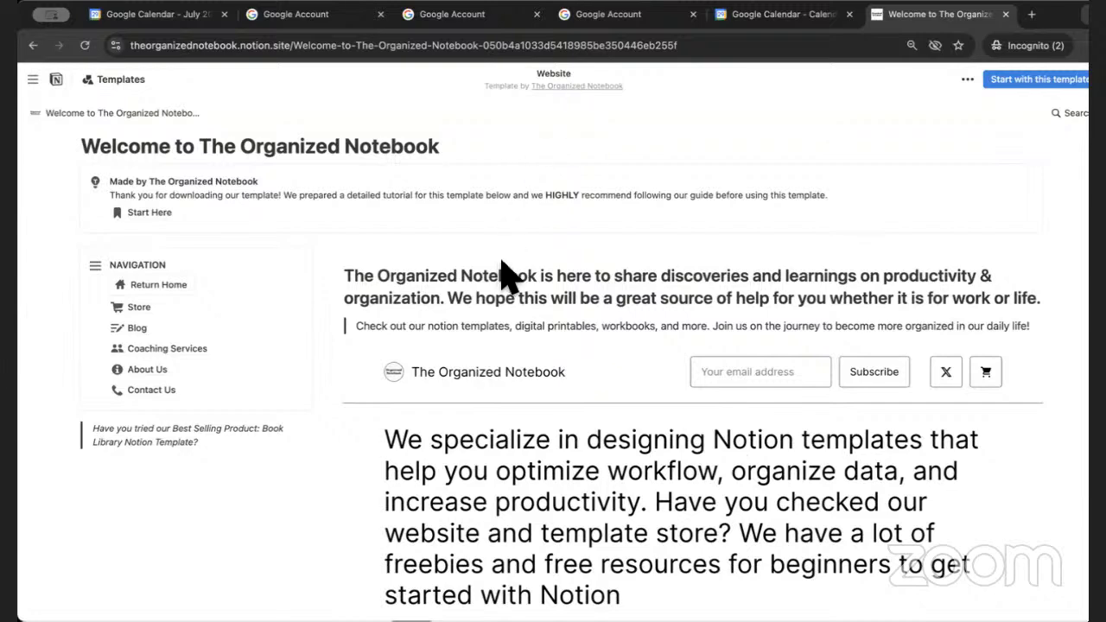
Switch back to the Let's Build! page in Notion and open the Website Template page.
{"action": "key", "text": "super+Tab"}
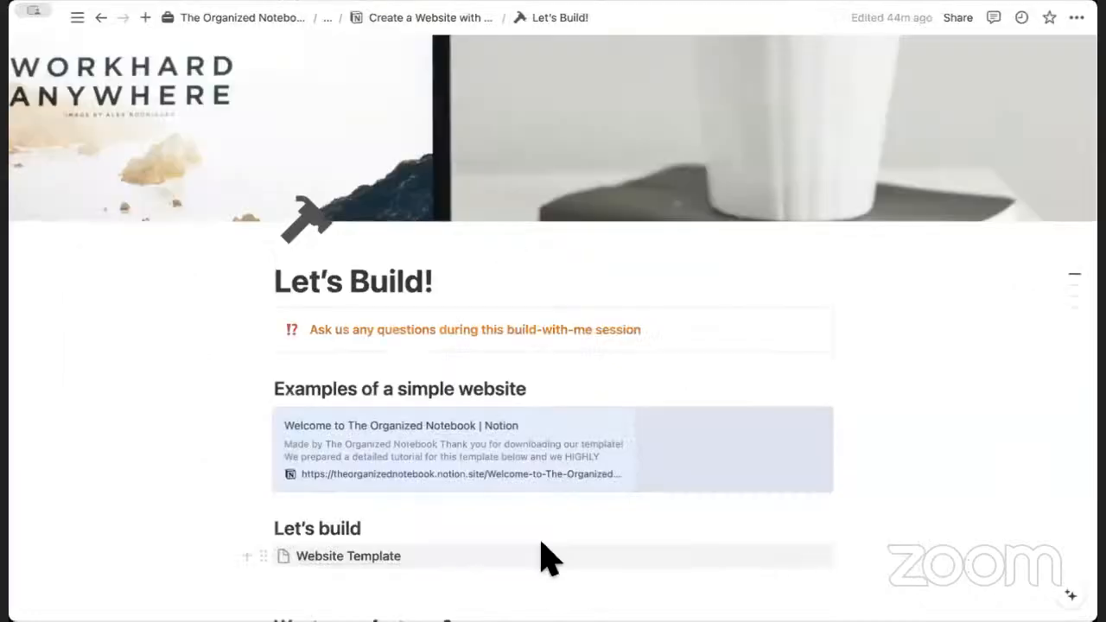
{"action": "scroll", "coordinate": [549, 559], "scroll_direction": "down", "scroll_amount": 3}
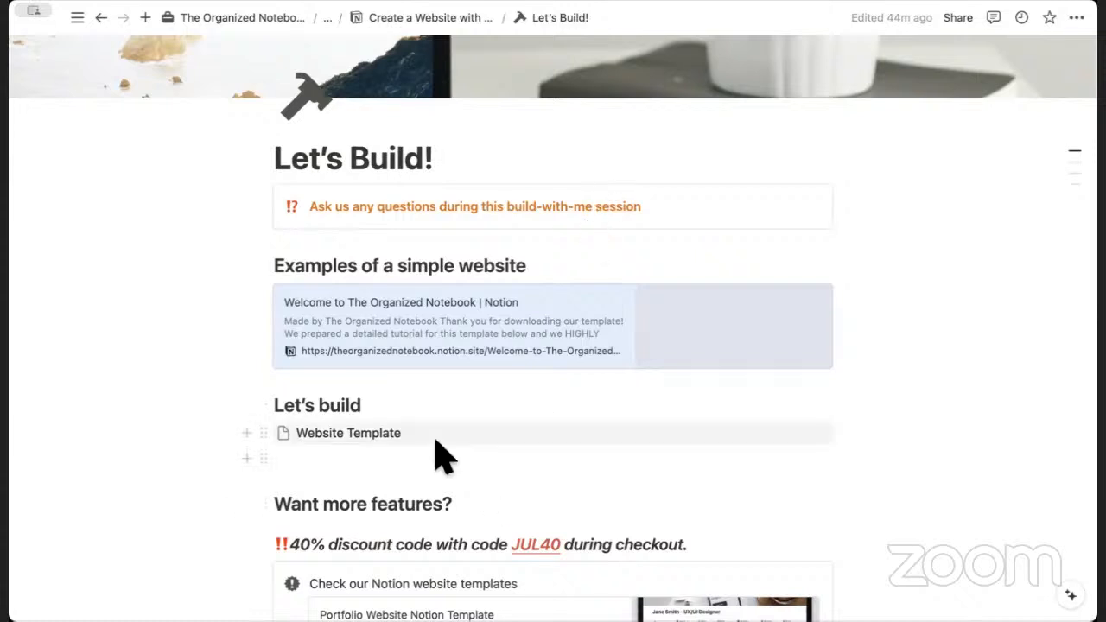
{"action": "left_click", "coordinate": [365, 433]}
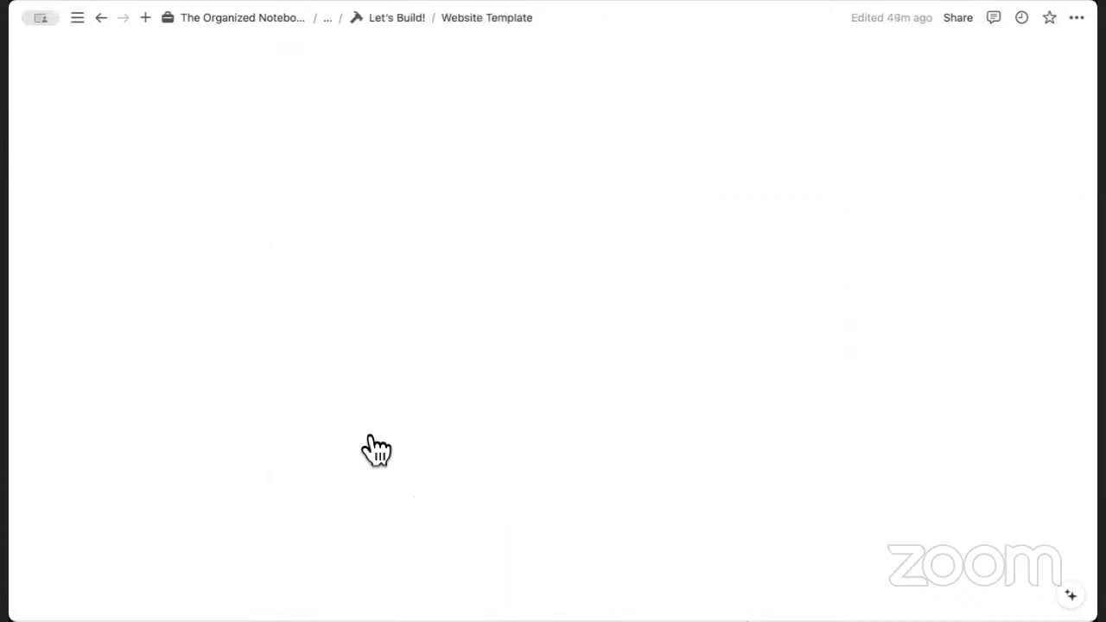
{"action": "left_click", "coordinate": [329, 151]}
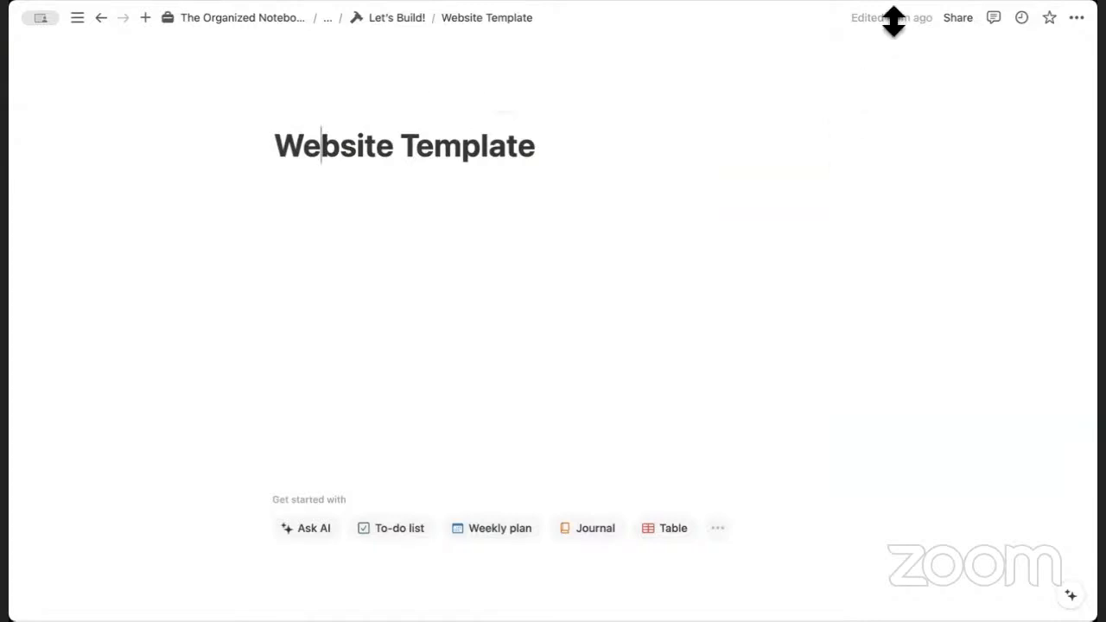
Turn on small text and full width for the Website Template page.
{"action": "left_click", "coordinate": [1077, 17]}
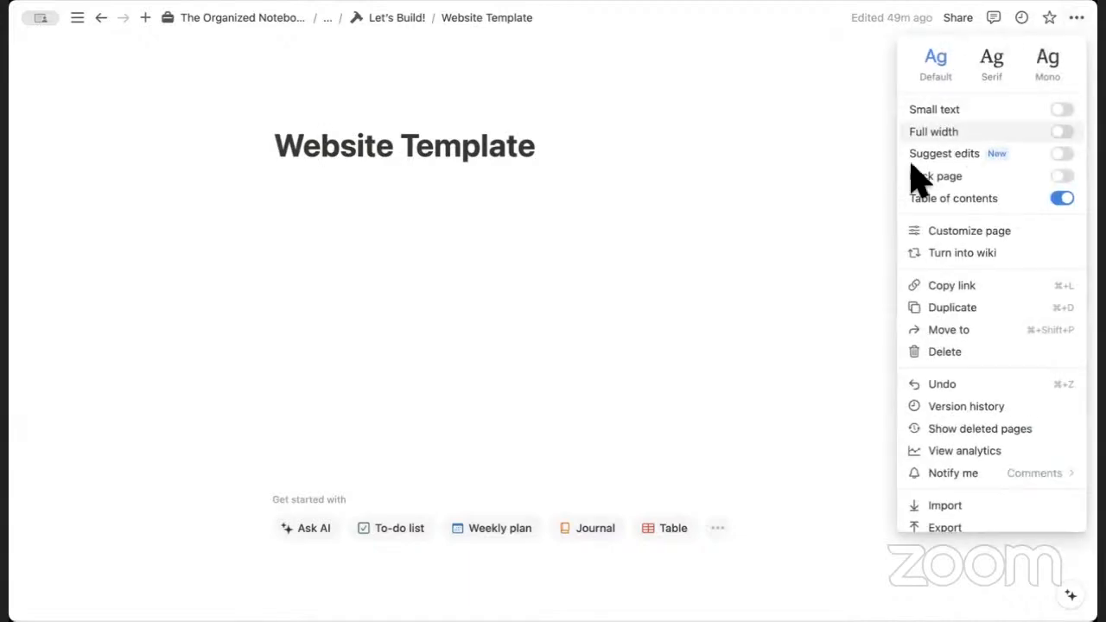
{"action": "left_click", "coordinate": [1062, 110]}
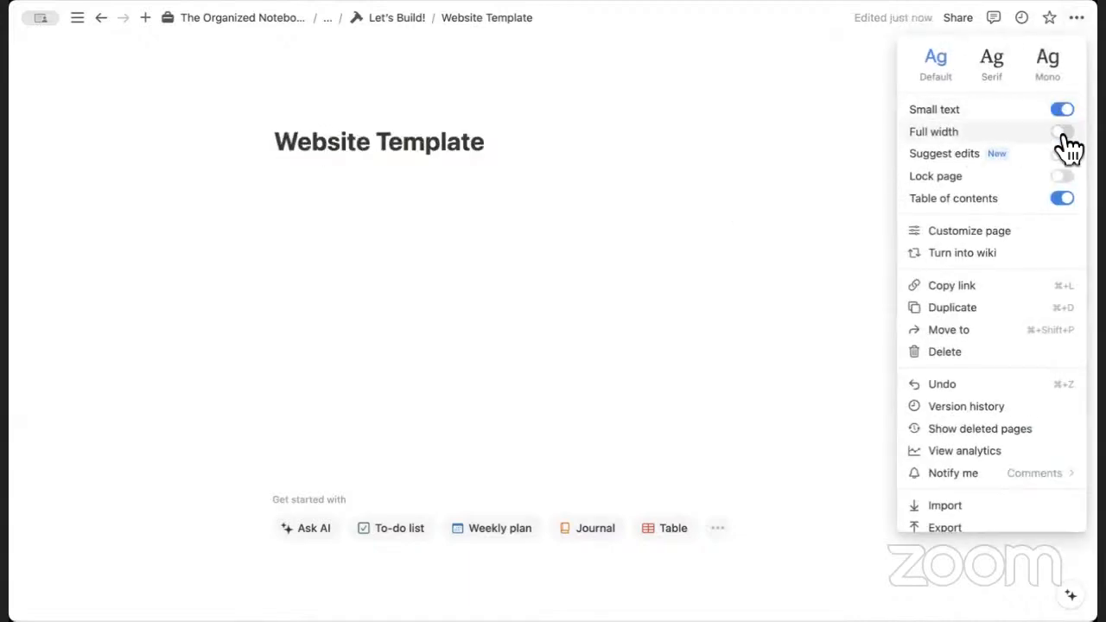
{"action": "left_click", "coordinate": [1062, 132]}
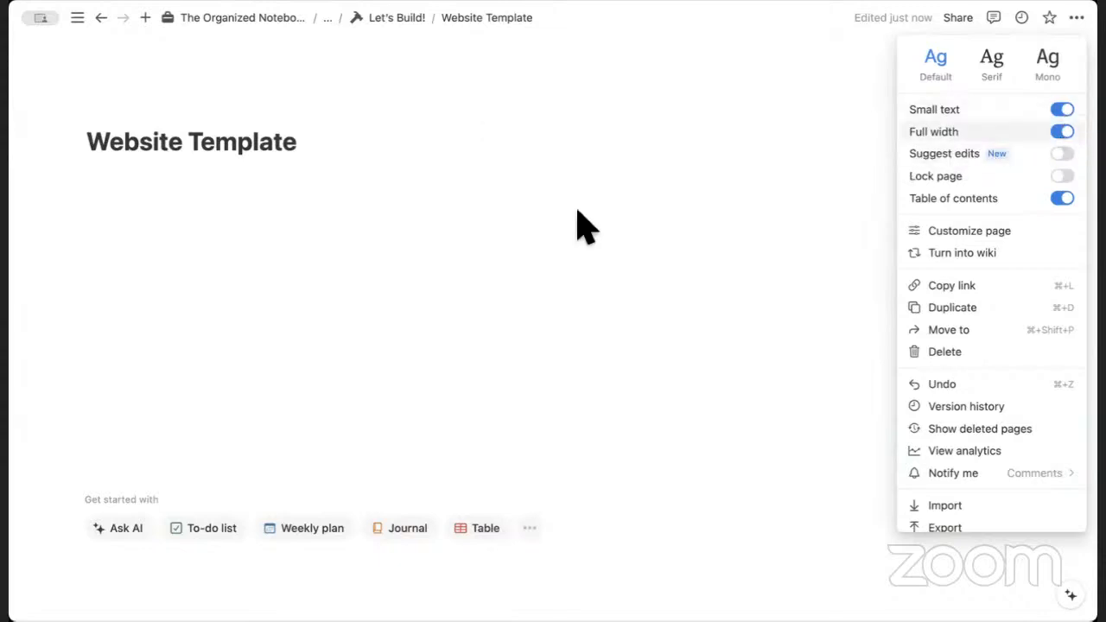
{"action": "left_click", "coordinate": [437, 160]}
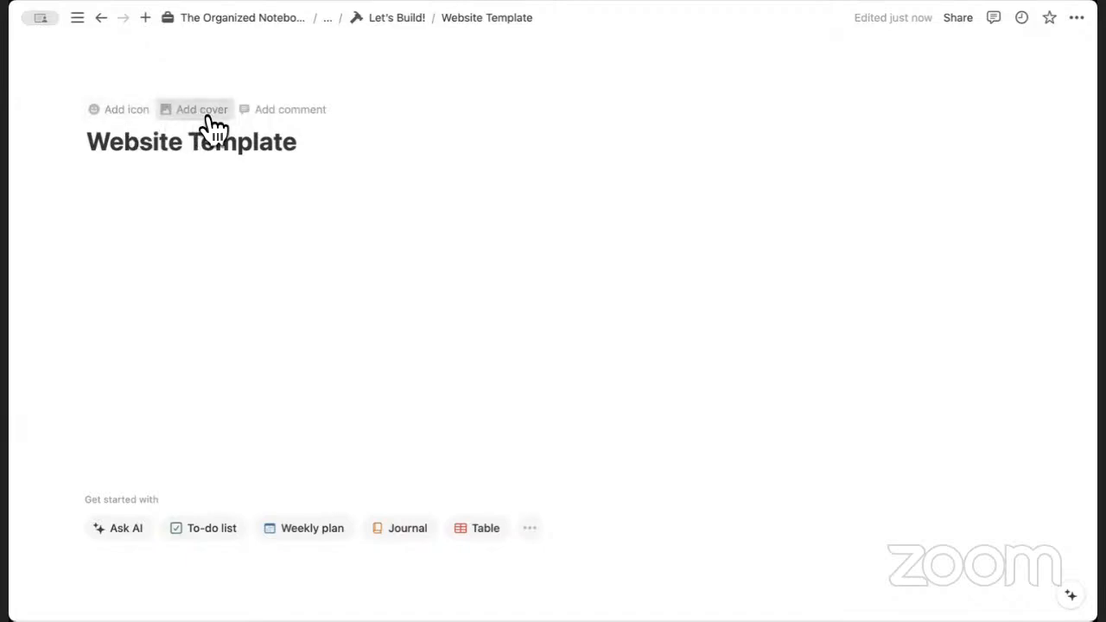
Add a page cover using the Unsplash photo of an open planner with a pen, found by searching for "productivity".
{"action": "left_click", "coordinate": [213, 128]}
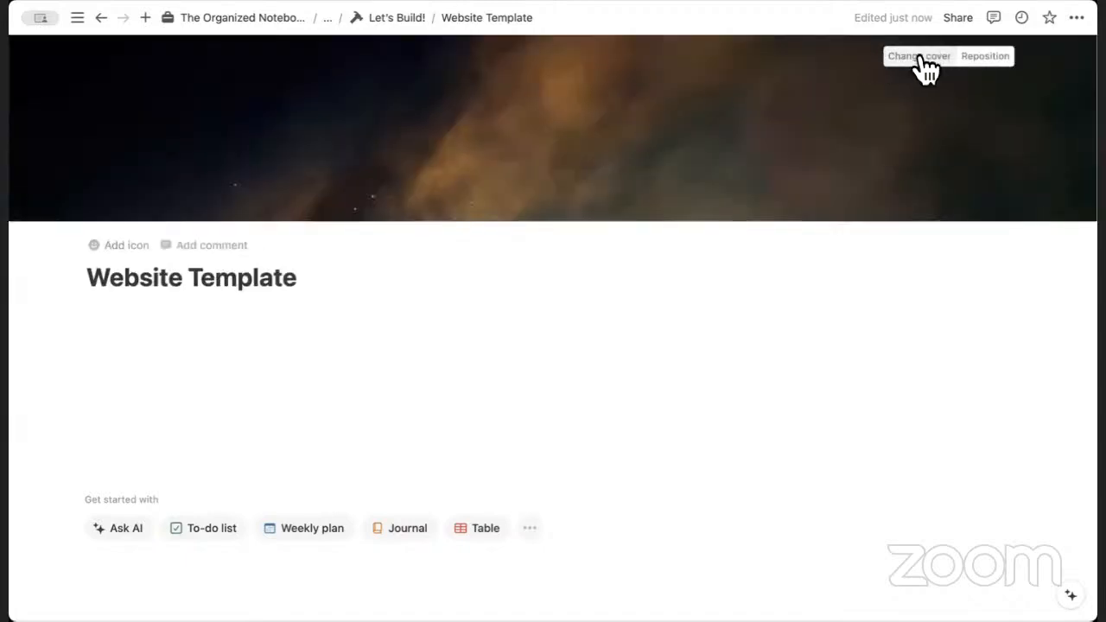
{"action": "left_click", "coordinate": [921, 61]}
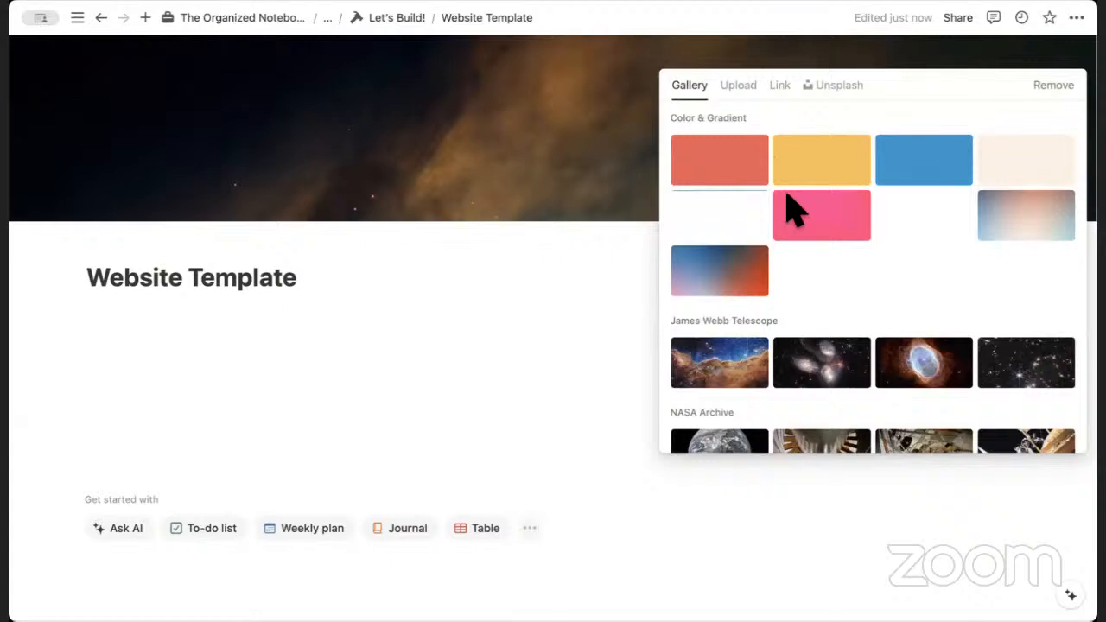
{"action": "left_click", "coordinate": [837, 86]}
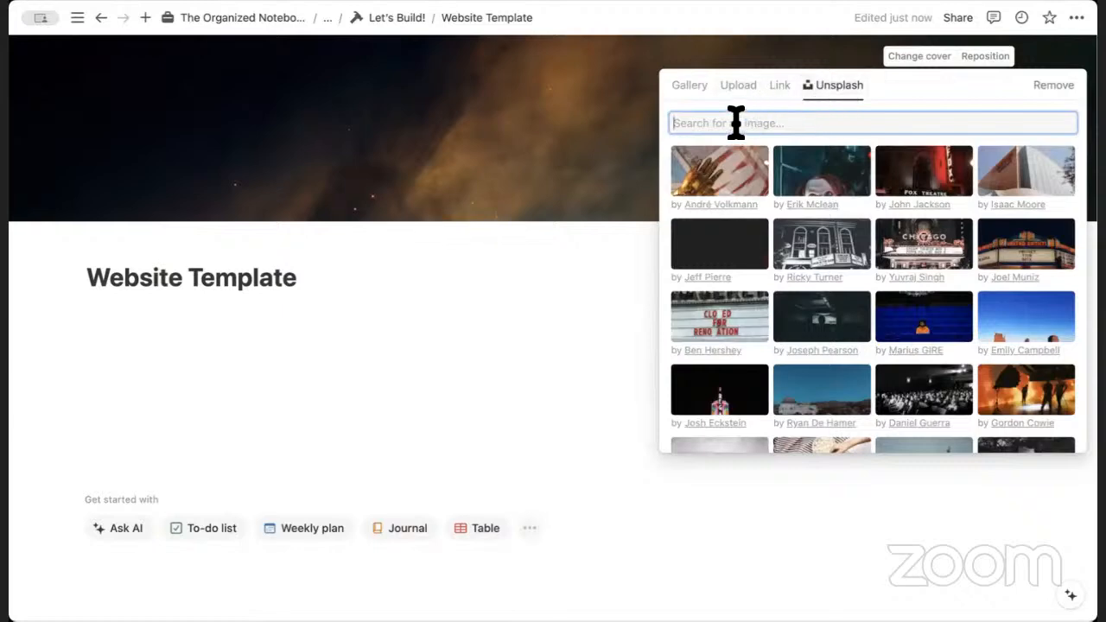
{"action": "type", "text": "productiv"}
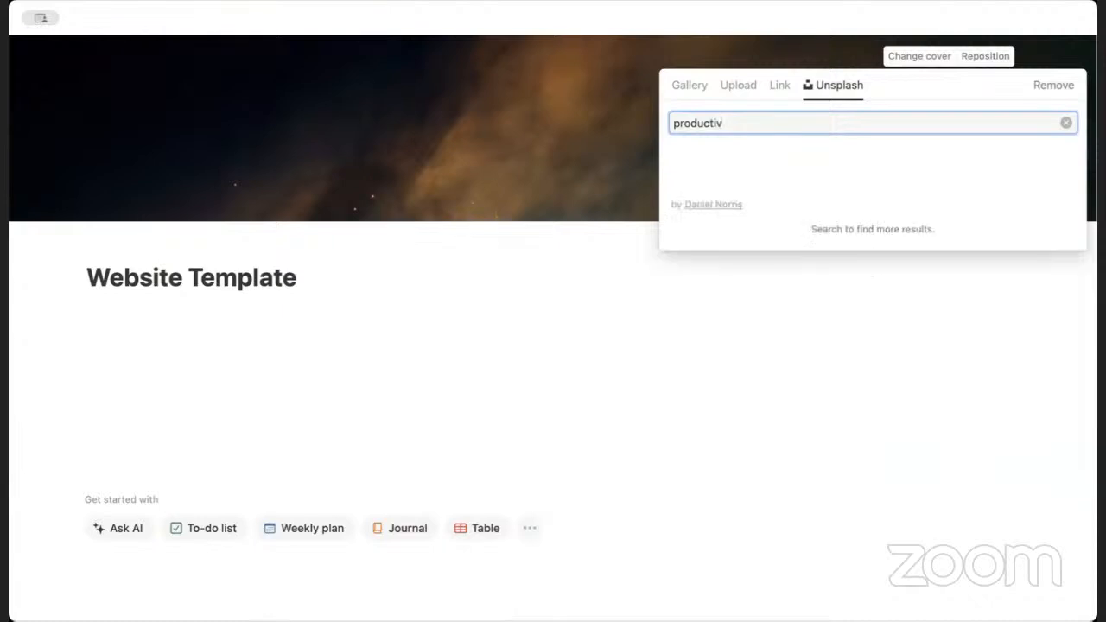
{"action": "type", "text": "ity"}
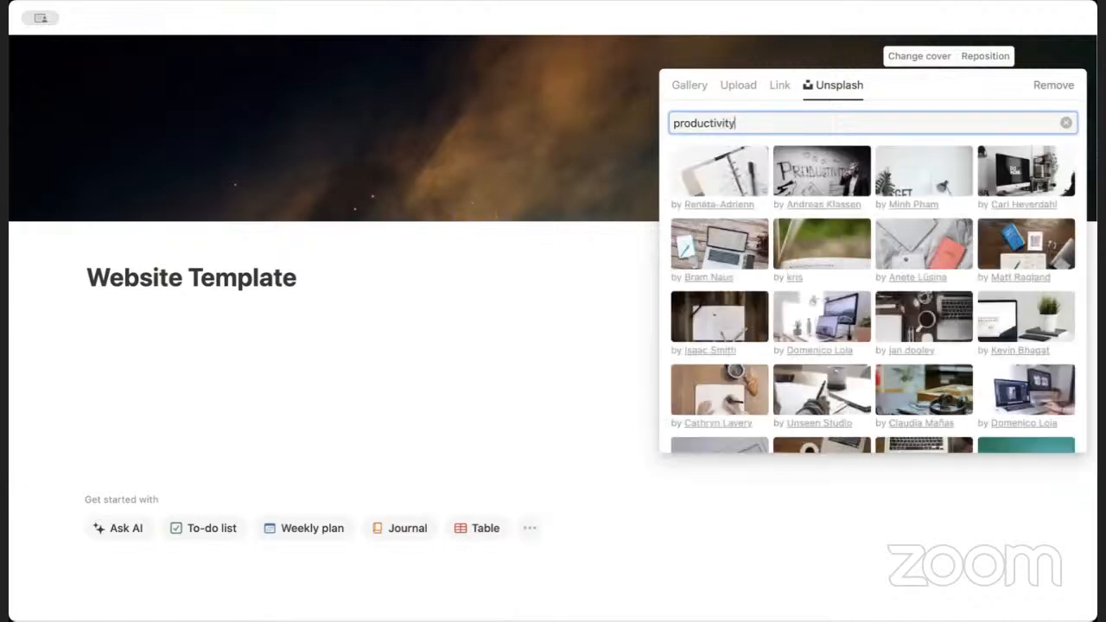
{"action": "left_click", "coordinate": [711, 183]}
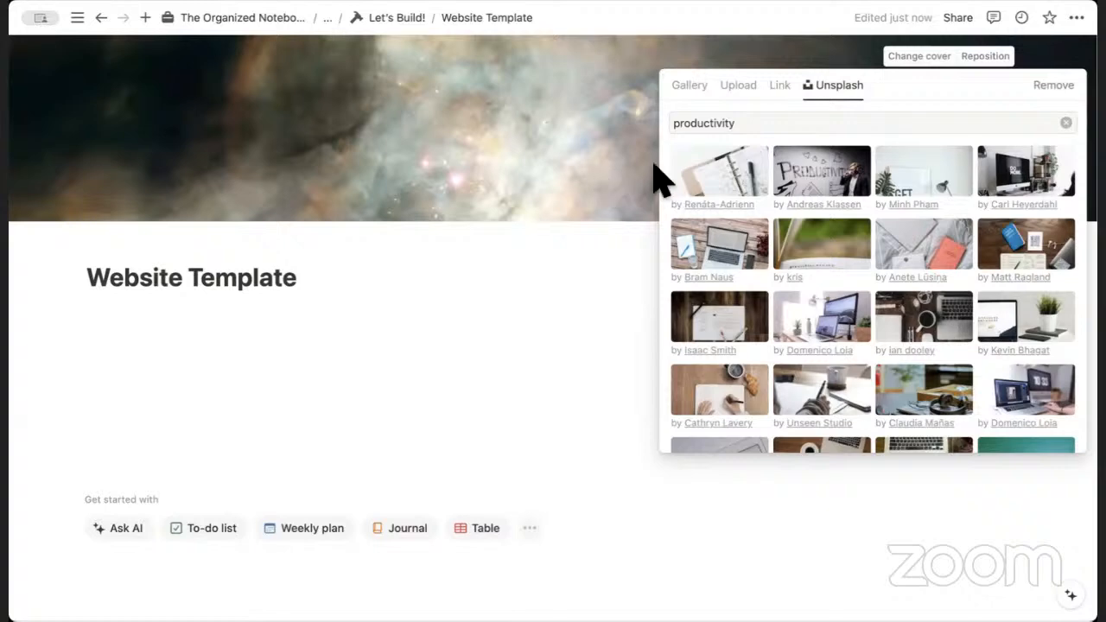
{"action": "left_click", "coordinate": [707, 178]}
{"action": "left_click", "coordinate": [609, 178]}
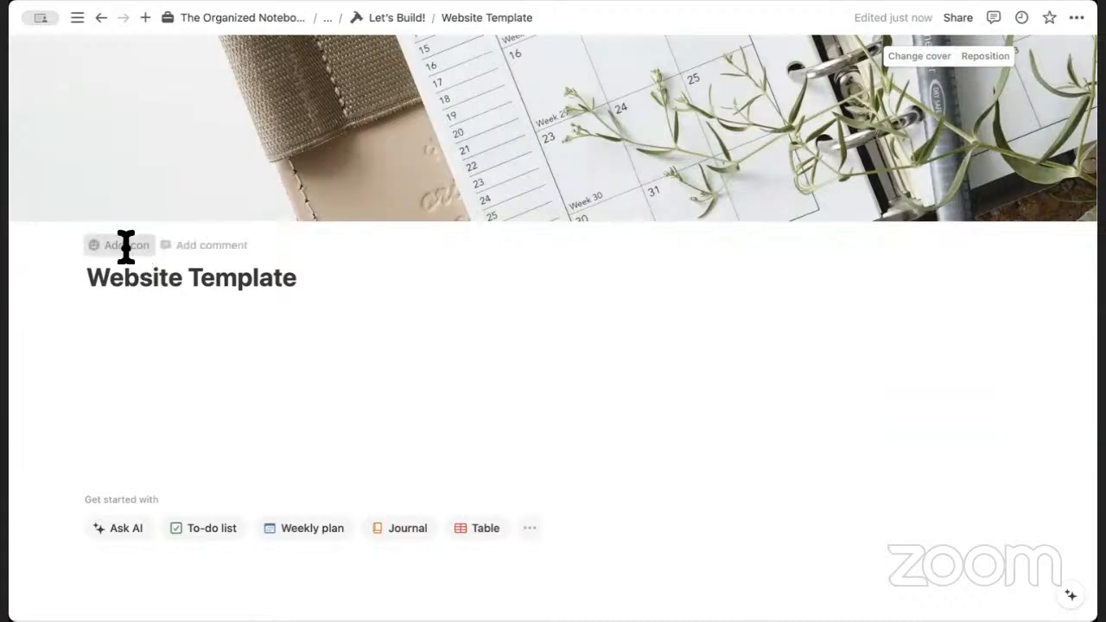
Add the text-lines-with-pencil icon to the page, filtering the icon set by "pen".
{"action": "left_click", "coordinate": [126, 246]}
{"action": "left_click", "coordinate": [90, 271]}
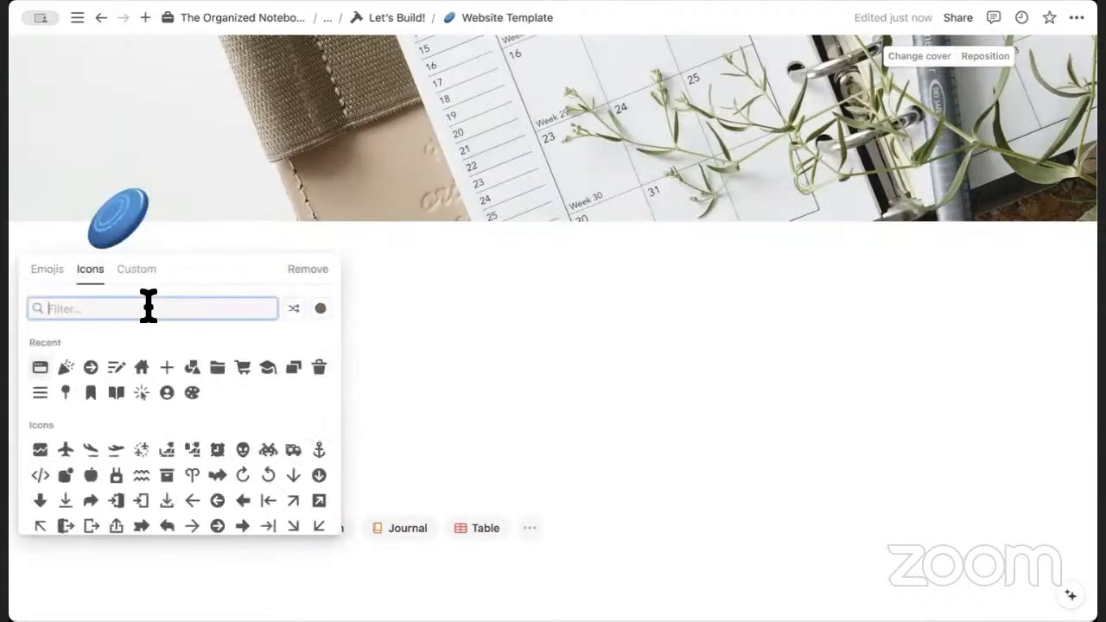
{"action": "type", "text": "pen"}
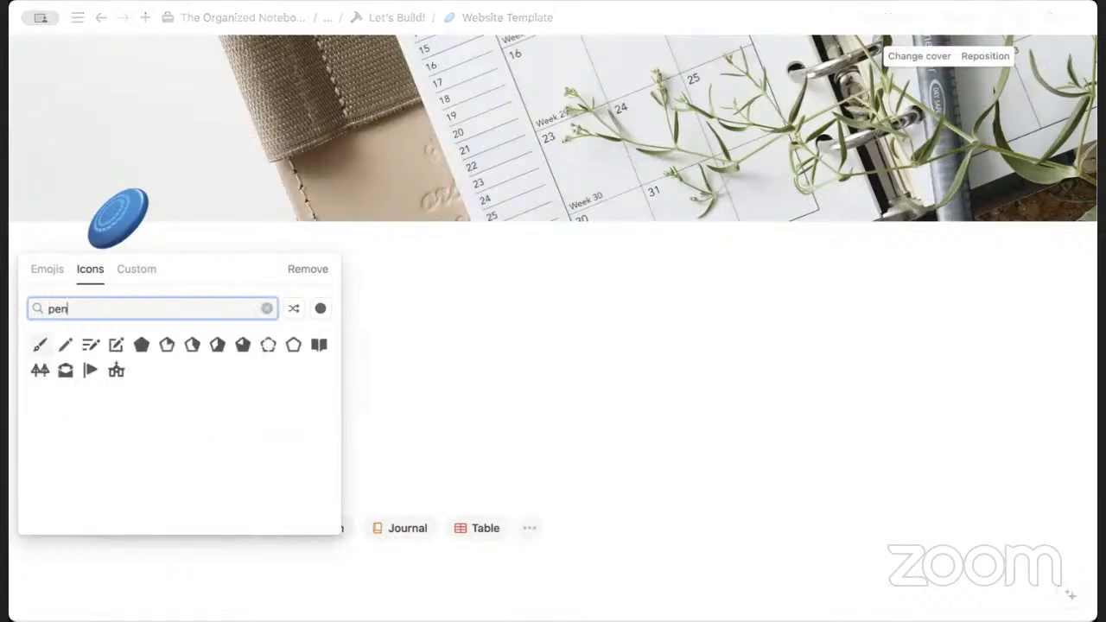
{"action": "left_click", "coordinate": [92, 348]}
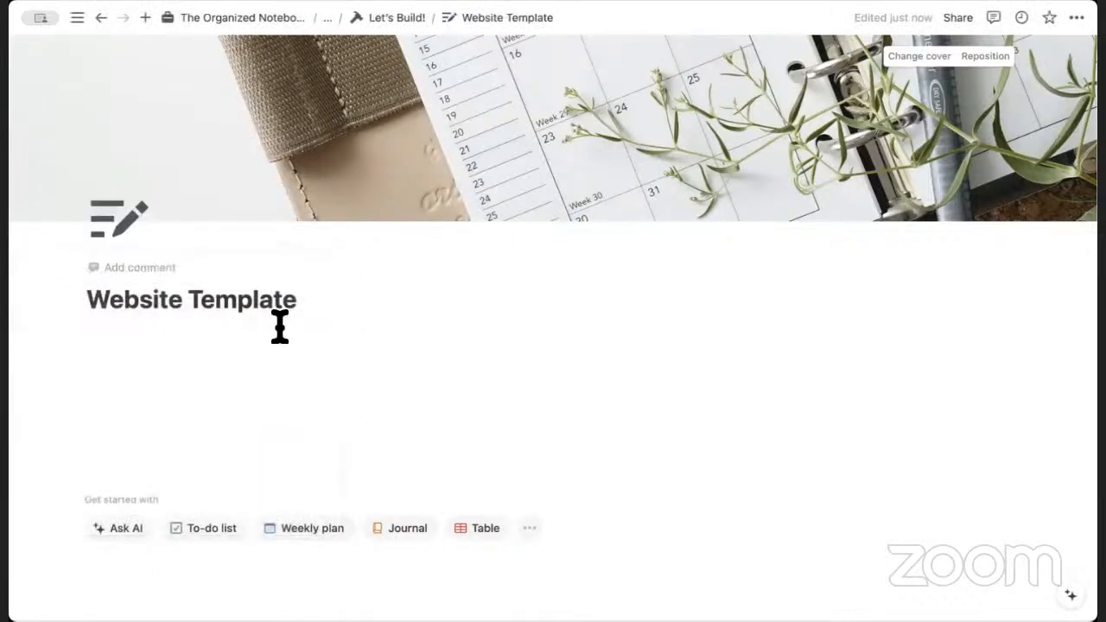
Rename the page as Personal Website Template.
{"action": "scroll", "coordinate": [279, 326], "scroll_direction": "down", "scroll_amount": 1}
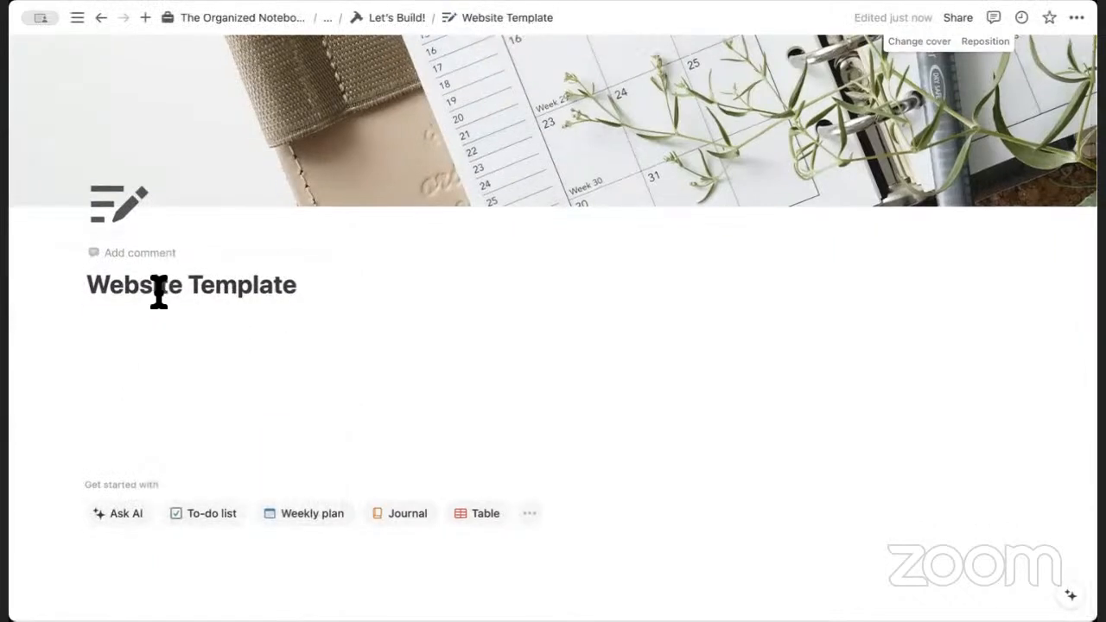
{"action": "left_click", "coordinate": [95, 285]}
{"action": "type", "text": "Personal"}
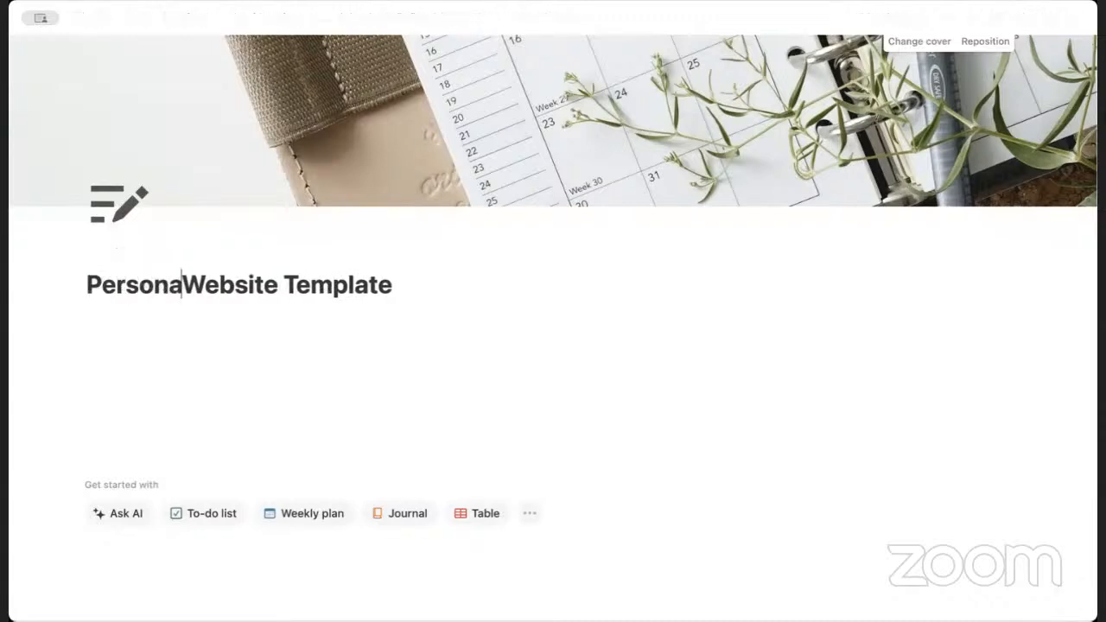
{"action": "left_click", "coordinate": [418, 286]}
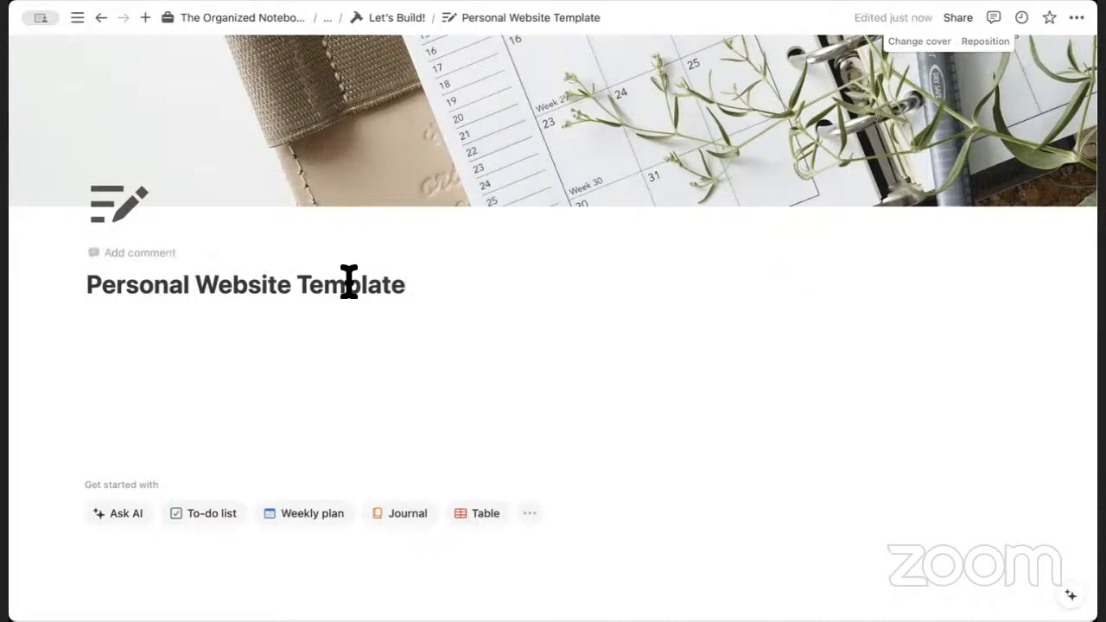
View the custom image upload options for the page icon.
{"action": "left_click", "coordinate": [123, 212]}
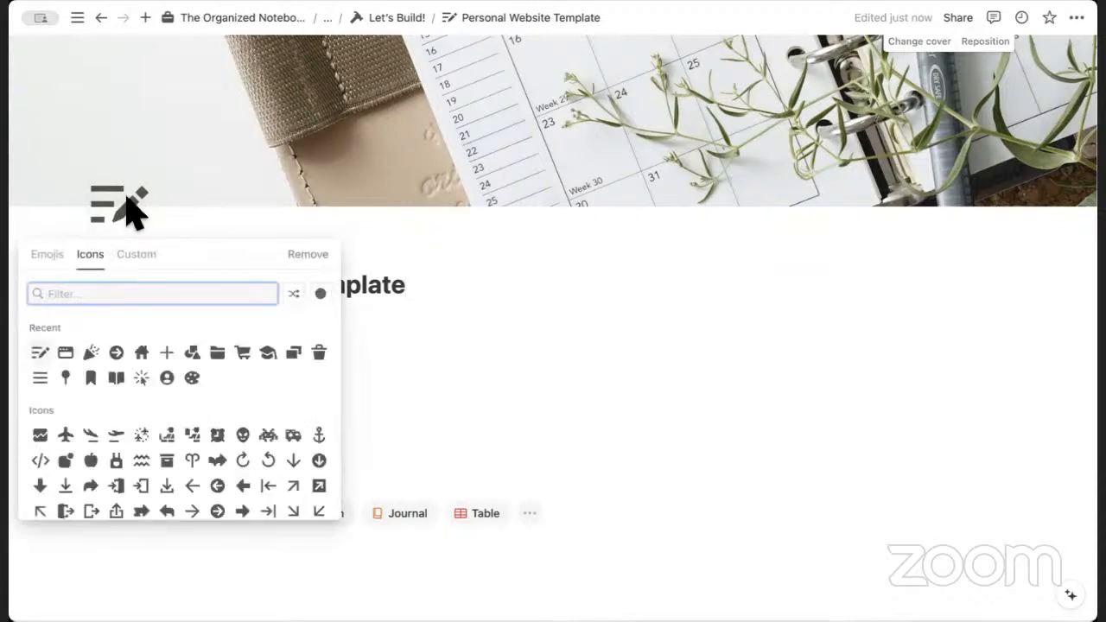
{"action": "left_click", "coordinate": [143, 255]}
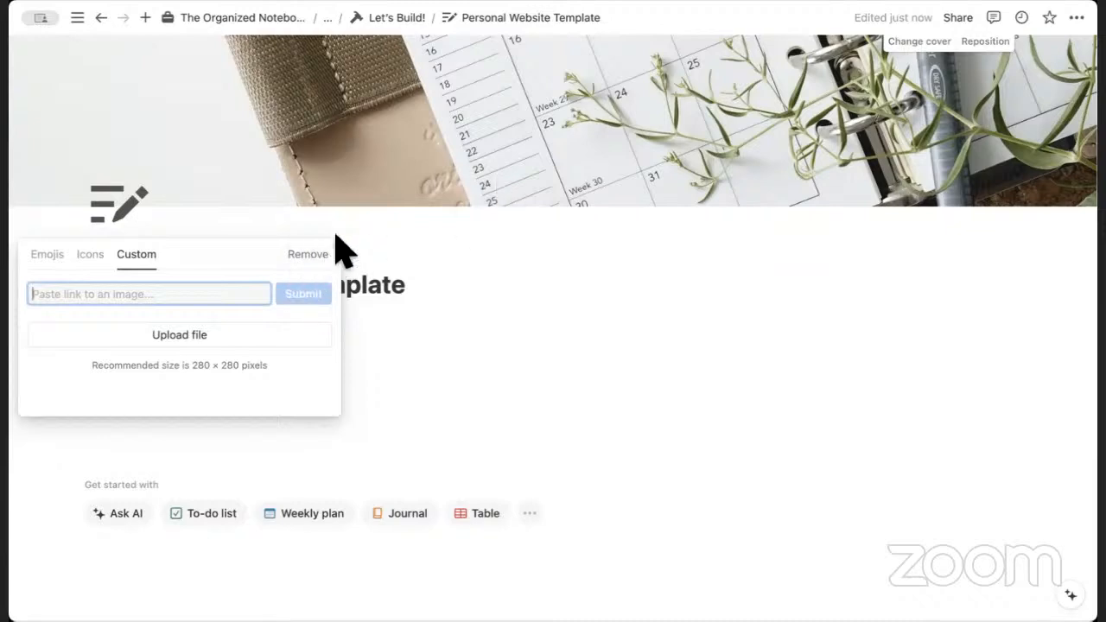
{"action": "left_click", "coordinate": [408, 285]}
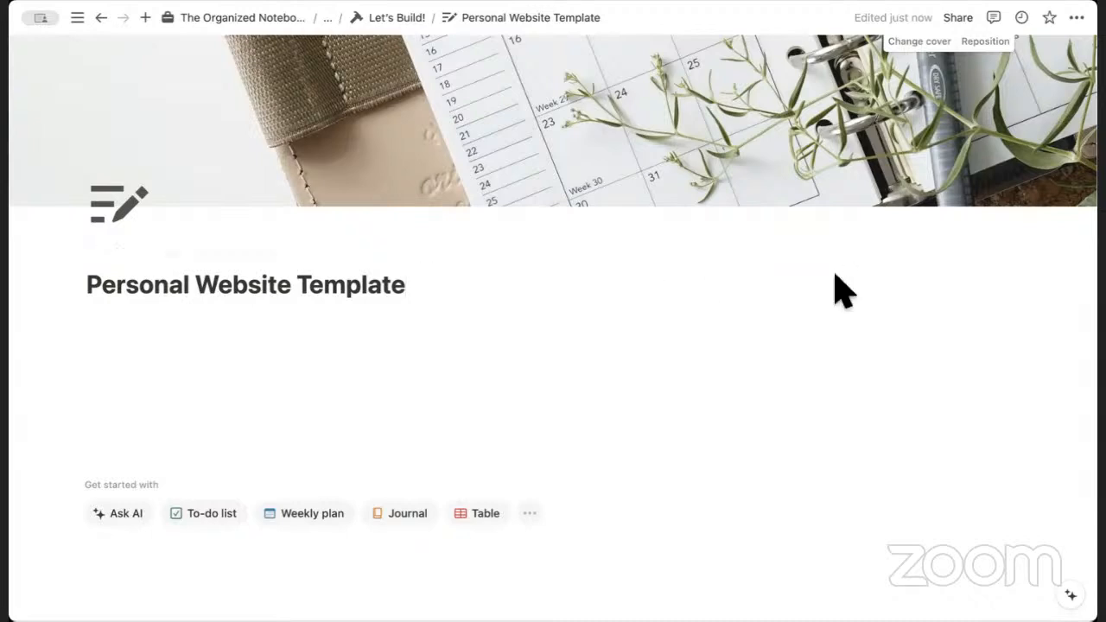
Insert a two-column layout below the Personal Website Template title.
{"action": "key", "text": "Return"}
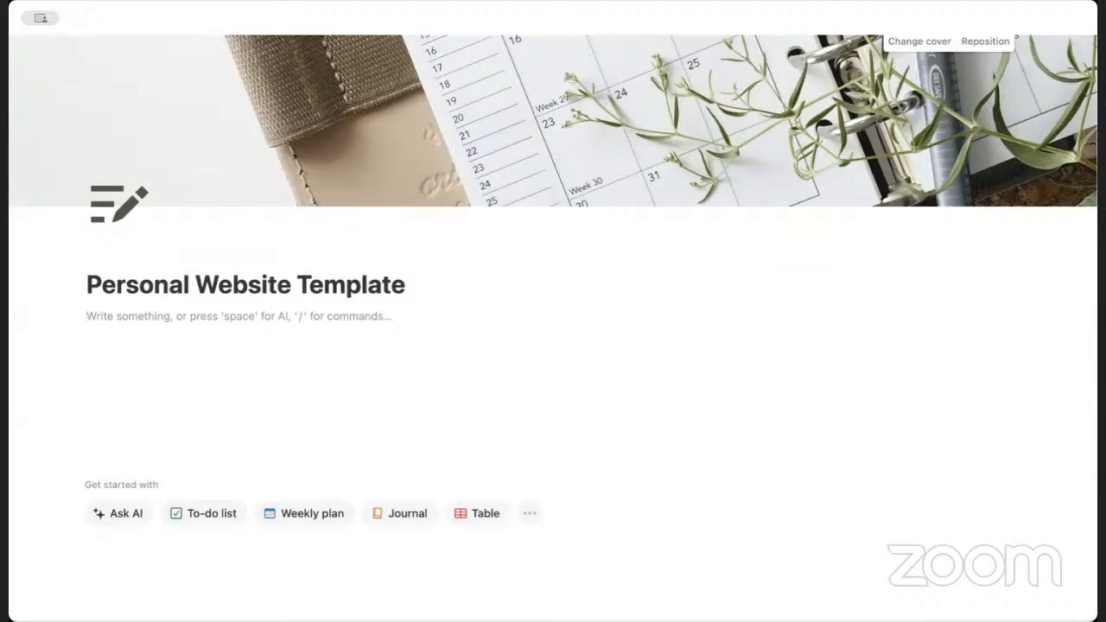
{"action": "type", "text": "/col"}
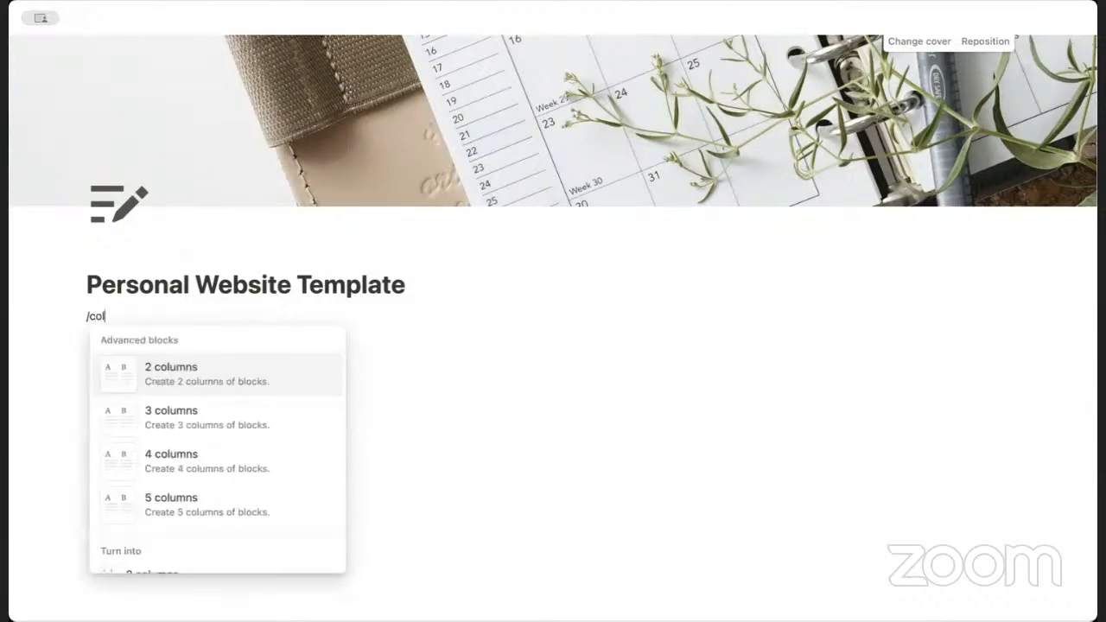
{"action": "key", "text": "BackSpace"}
{"action": "key", "text": "BackSpace"}
{"action": "key", "text": "BackSpace"}
{"action": "key", "text": "BackSpace"}
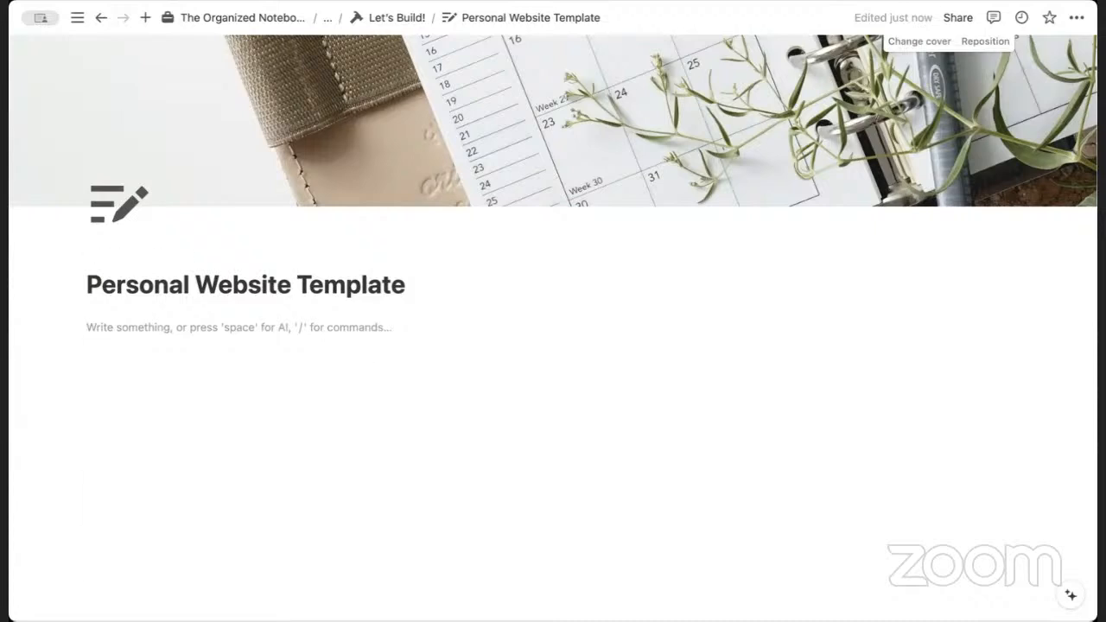
Insert a callout block in the first column containing the text NAVIGATION.
{"action": "type", "text": "/"}
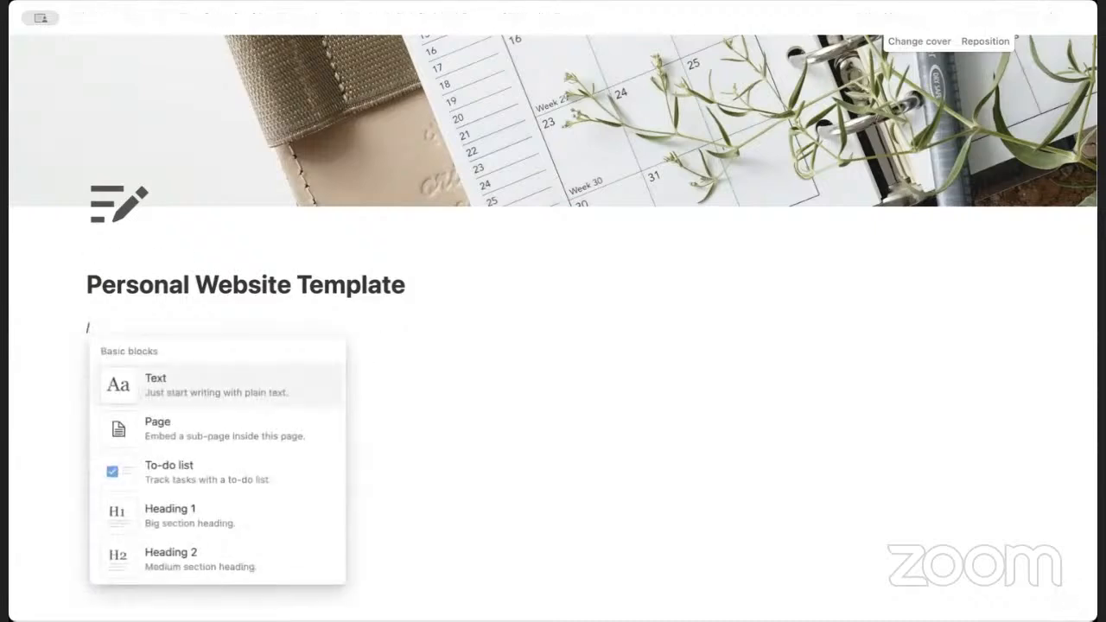
{"action": "type", "text": "call"}
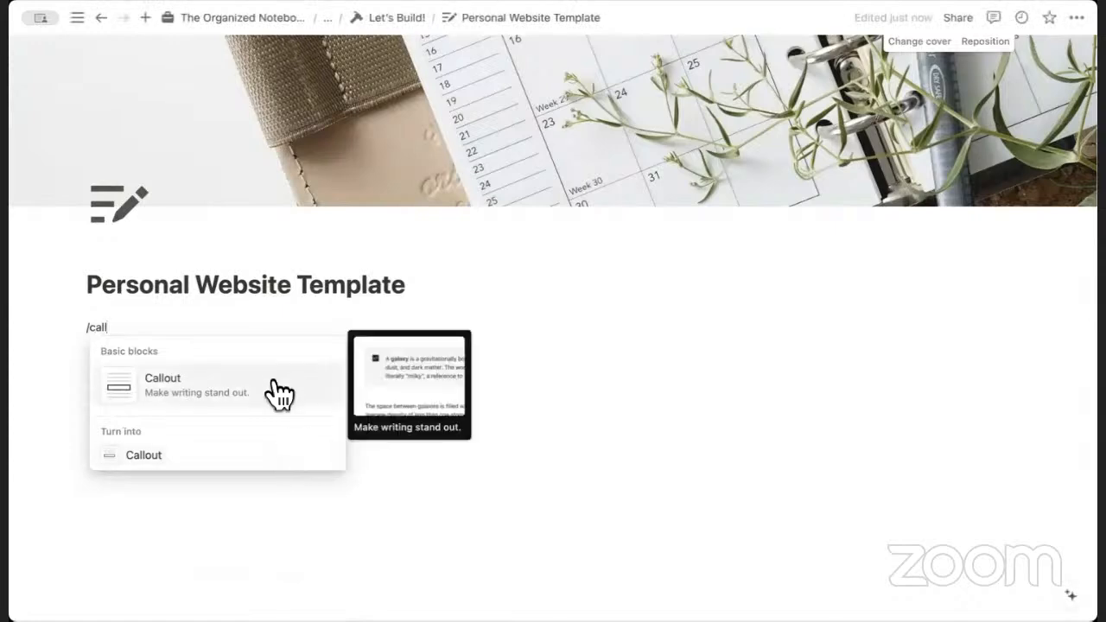
{"action": "left_click", "coordinate": [280, 395]}
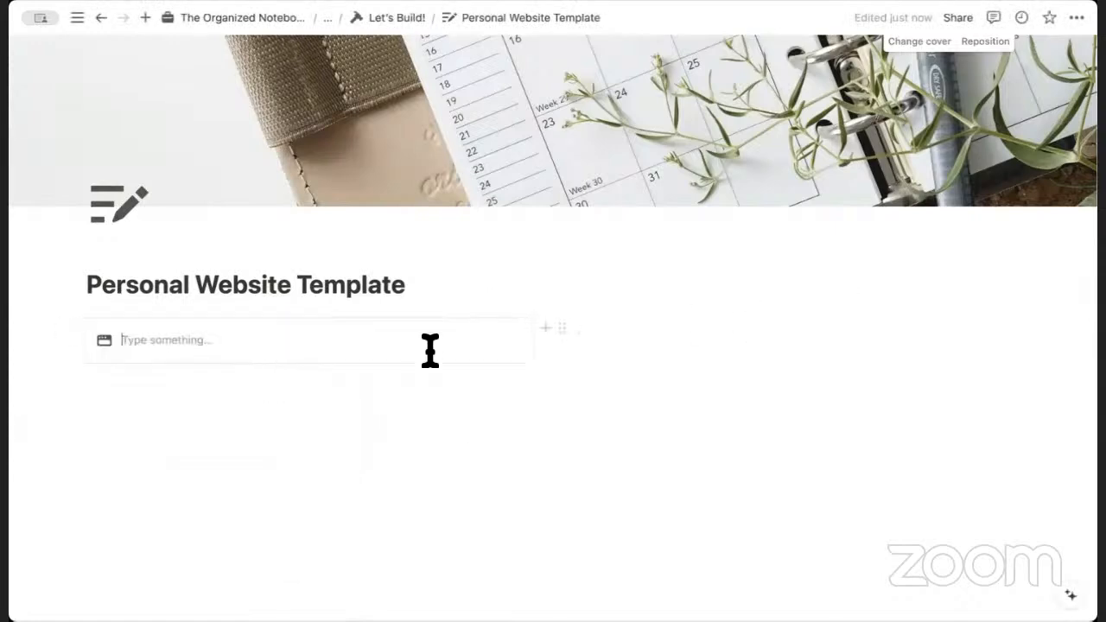
{"action": "type", "text": "NAVIGATION"}
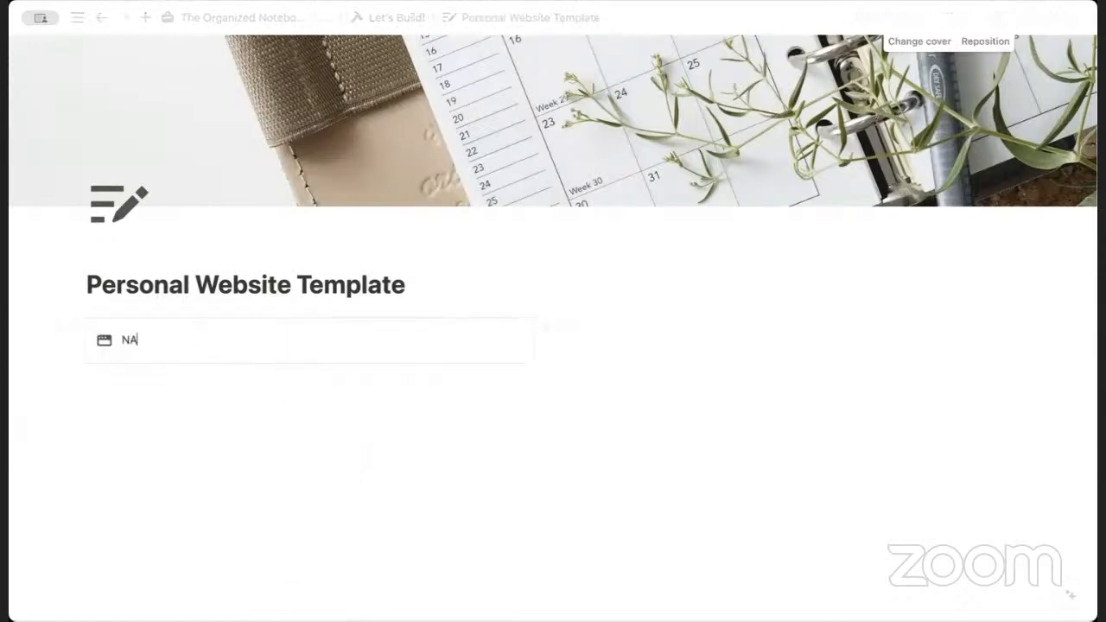
Make the NAVIGATION text bold and change the callout's icon to the three-line menu icon.
{"action": "double_click", "coordinate": [162, 339]}
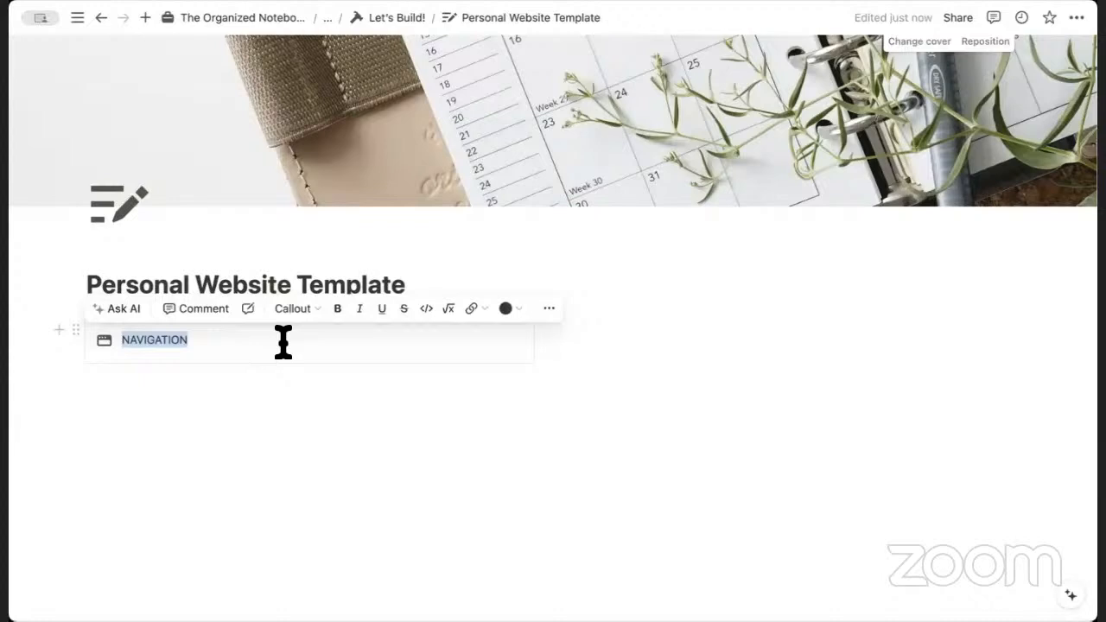
{"action": "left_click", "coordinate": [339, 311]}
{"action": "left_click", "coordinate": [104, 341]}
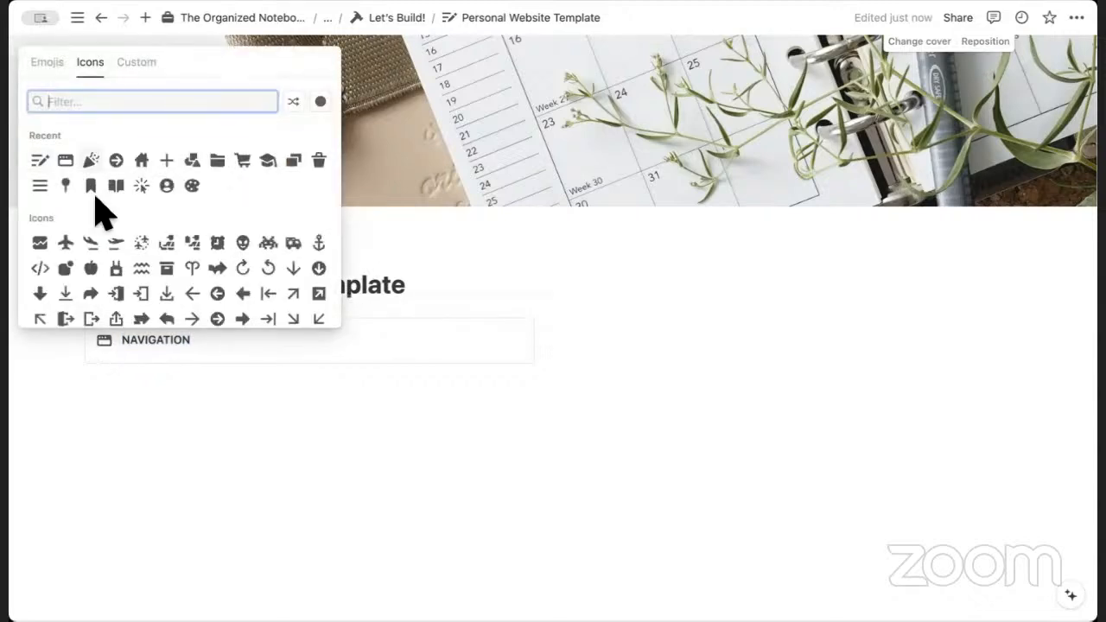
{"action": "left_click", "coordinate": [39, 185]}
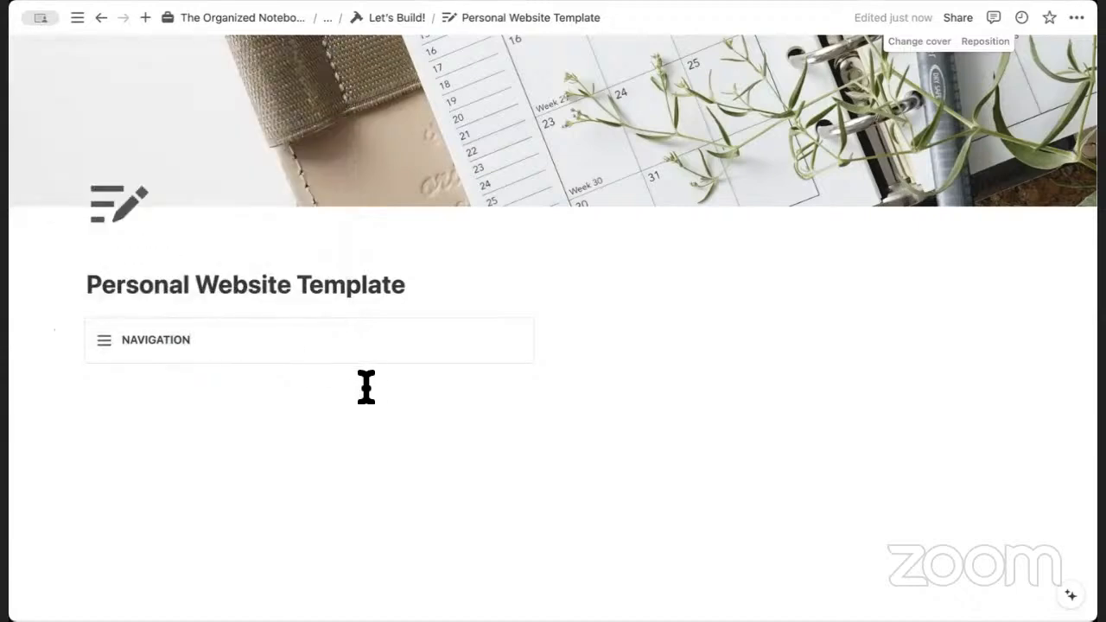
Add an empty line inside the NAVIGATION callout and narrow its column to about half its width.
{"action": "key", "text": "Return"}
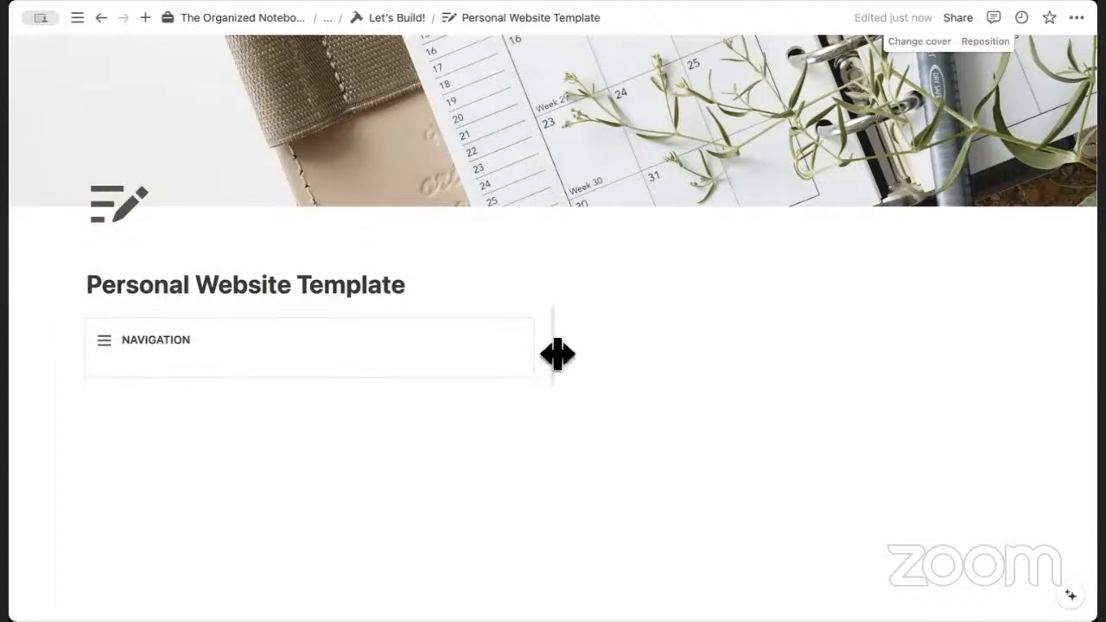
{"action": "left_click_drag", "start_coordinate": [557, 354], "coordinate": [328, 375]}
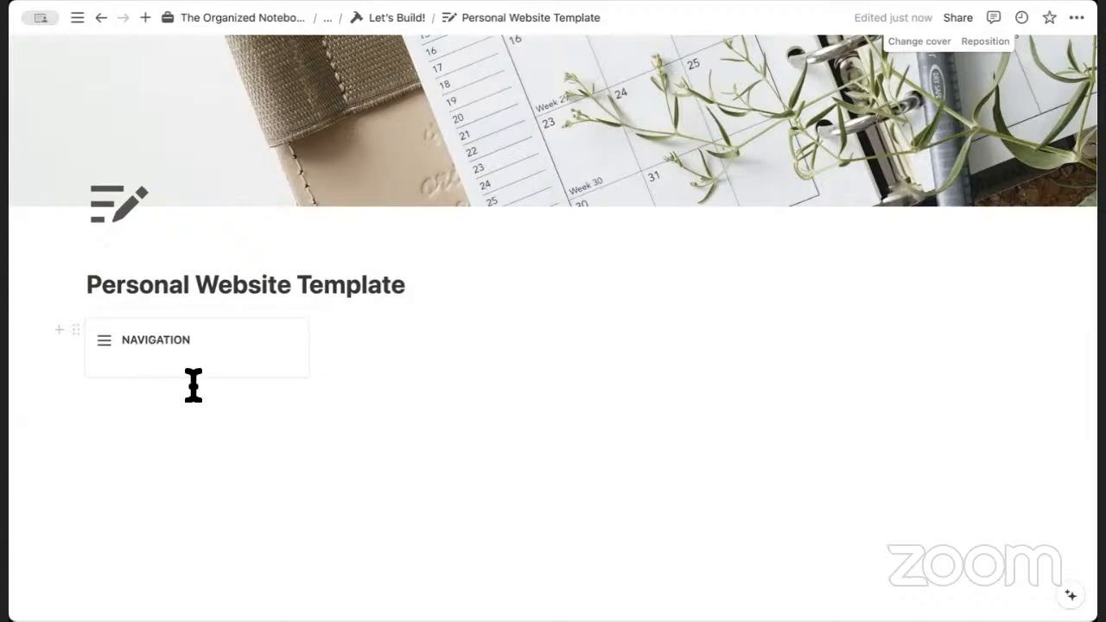
Add a Heading 1 block reading "Welcome!" in the second column.
{"action": "left_click", "coordinate": [394, 327]}
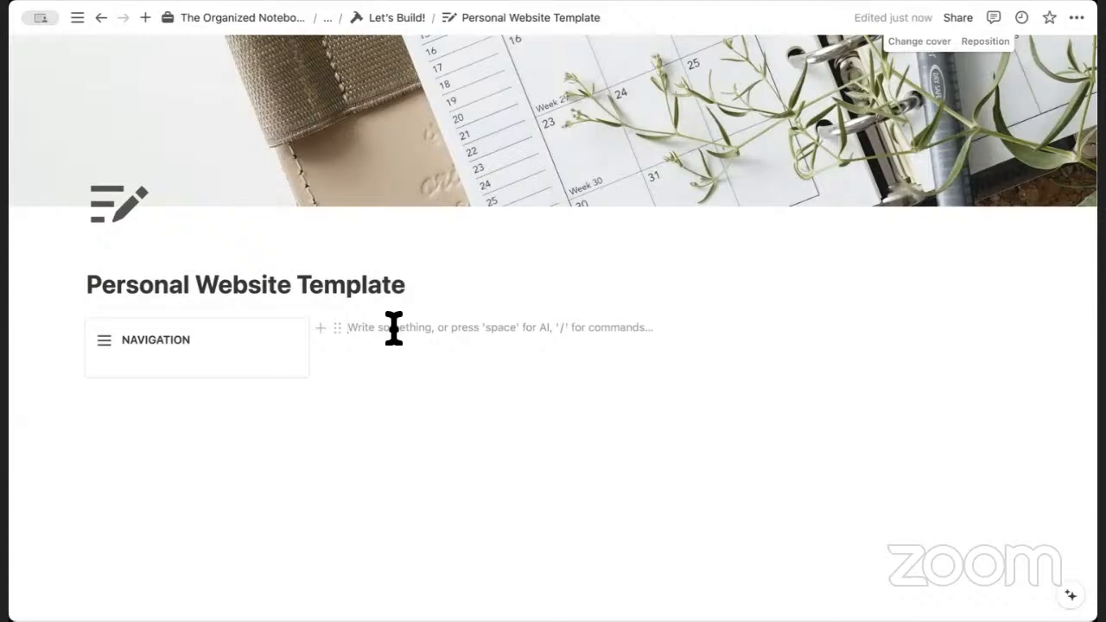
{"action": "type", "text": "/heading"}
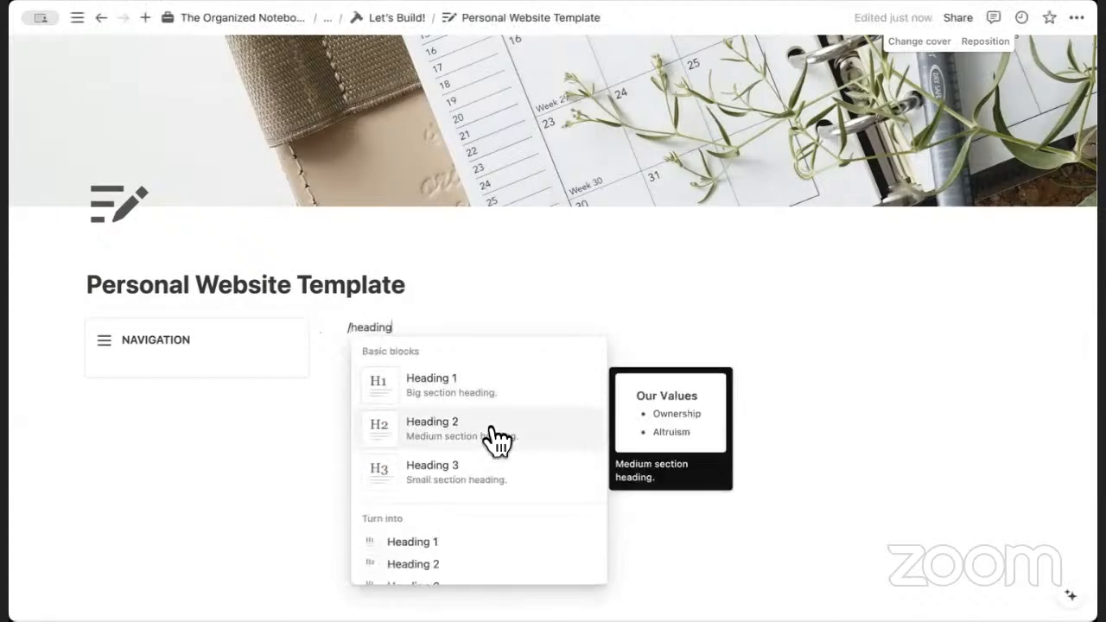
{"action": "left_click", "coordinate": [489, 393]}
{"action": "type", "text": "Welcome!"}
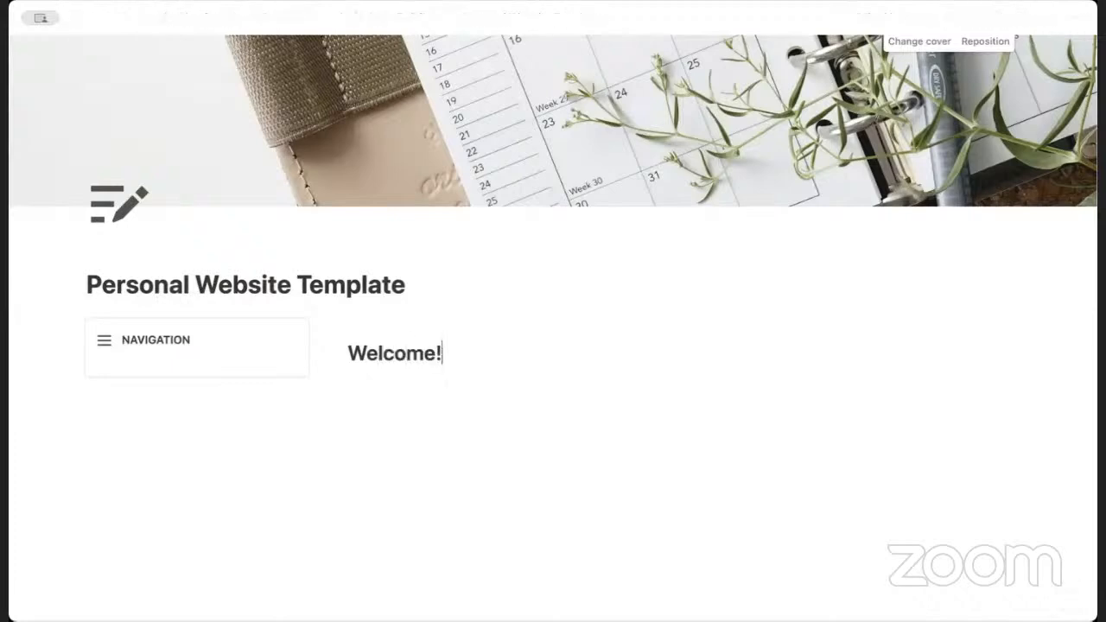
Write "Your welcome message here! Sample text, sample text" as a paragraph under the Welcome! heading.
{"action": "key", "text": "Return"}
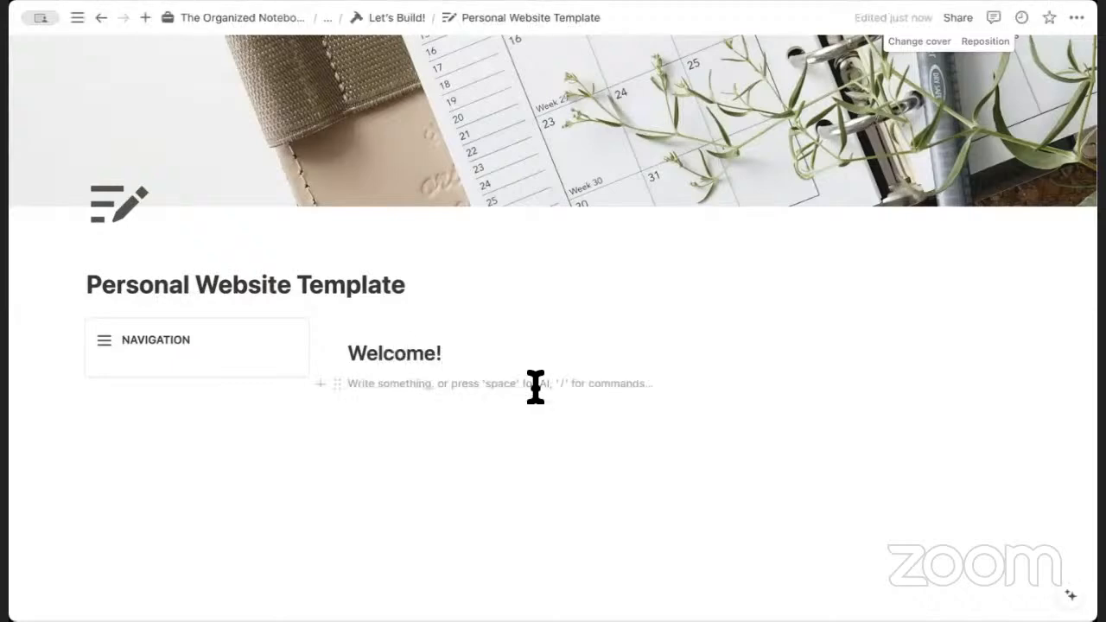
{"action": "type", "text": "Y"}
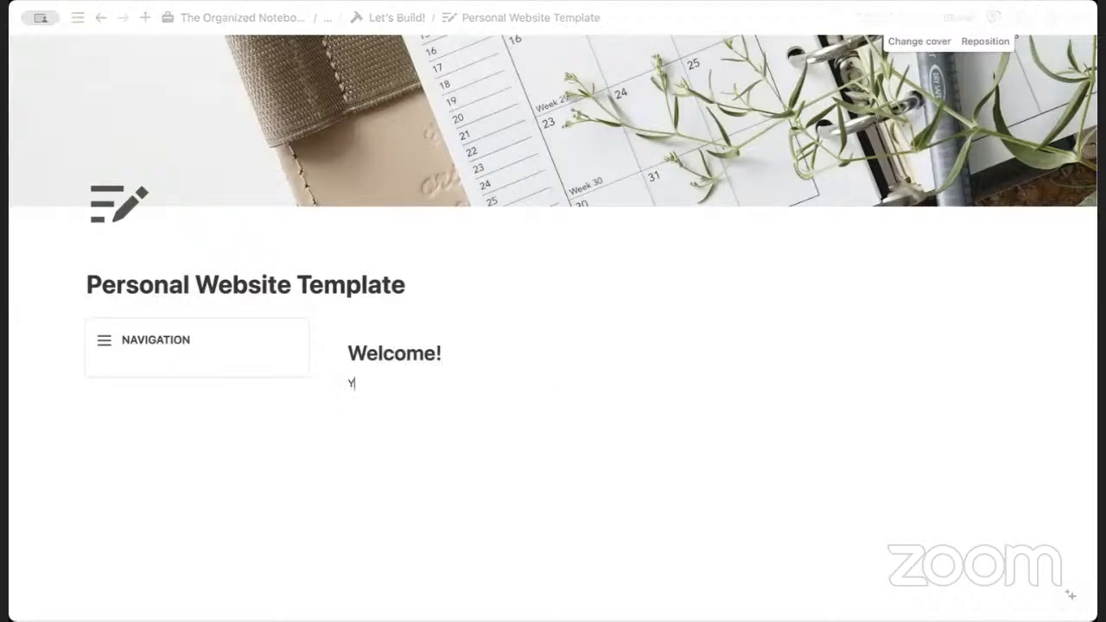
{"action": "type", "text": "our welcome message here!"}
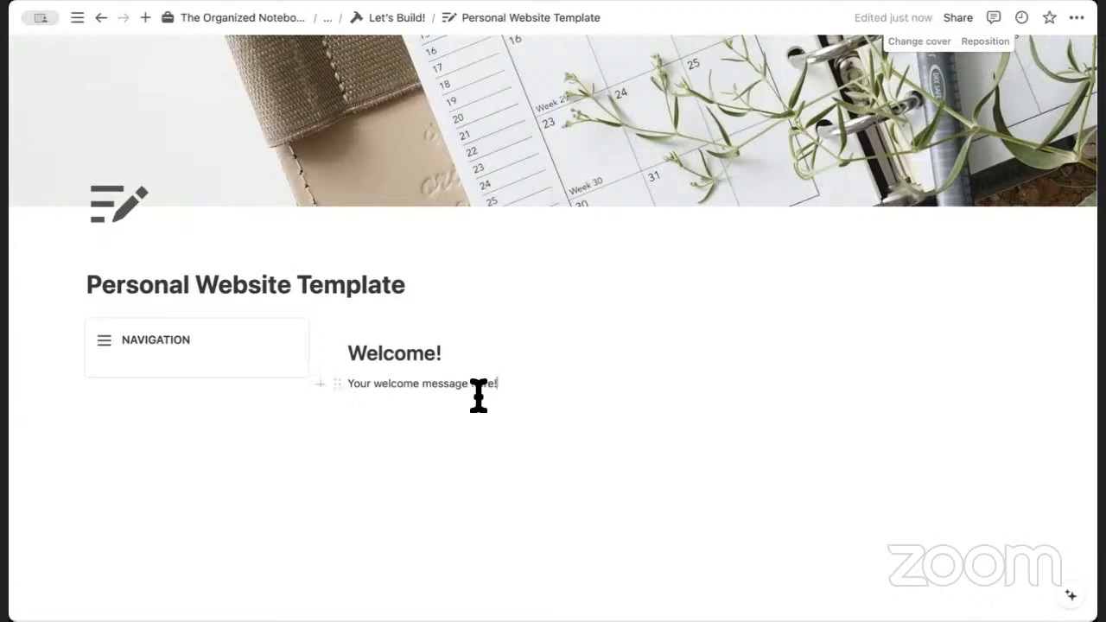
{"action": "type", "text": "Sample"}
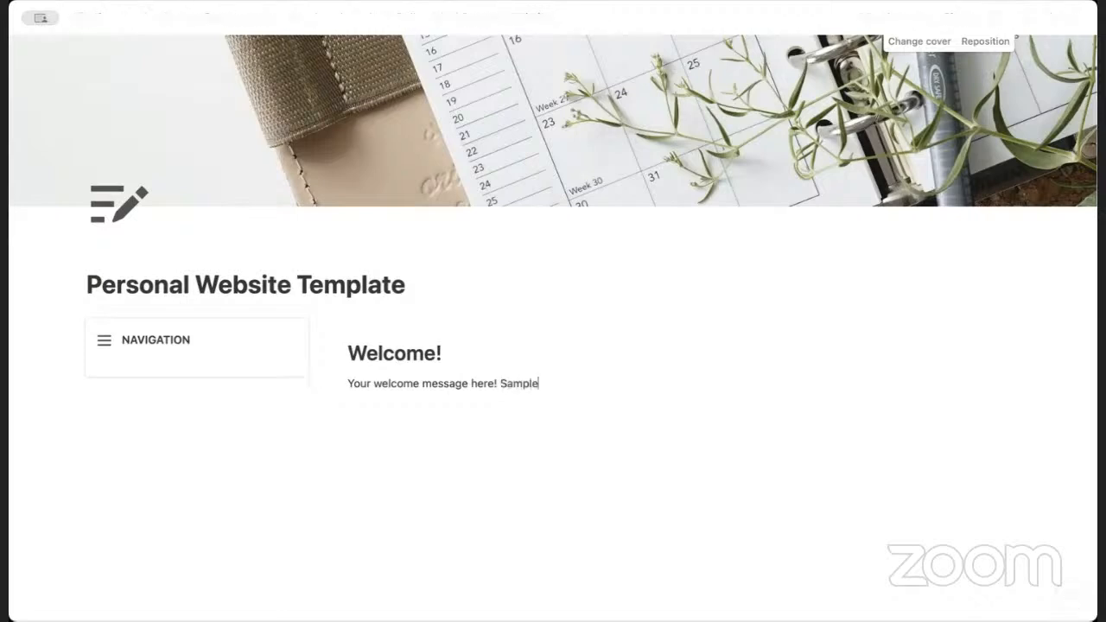
{"action": "type", "text": " text, sample text"}
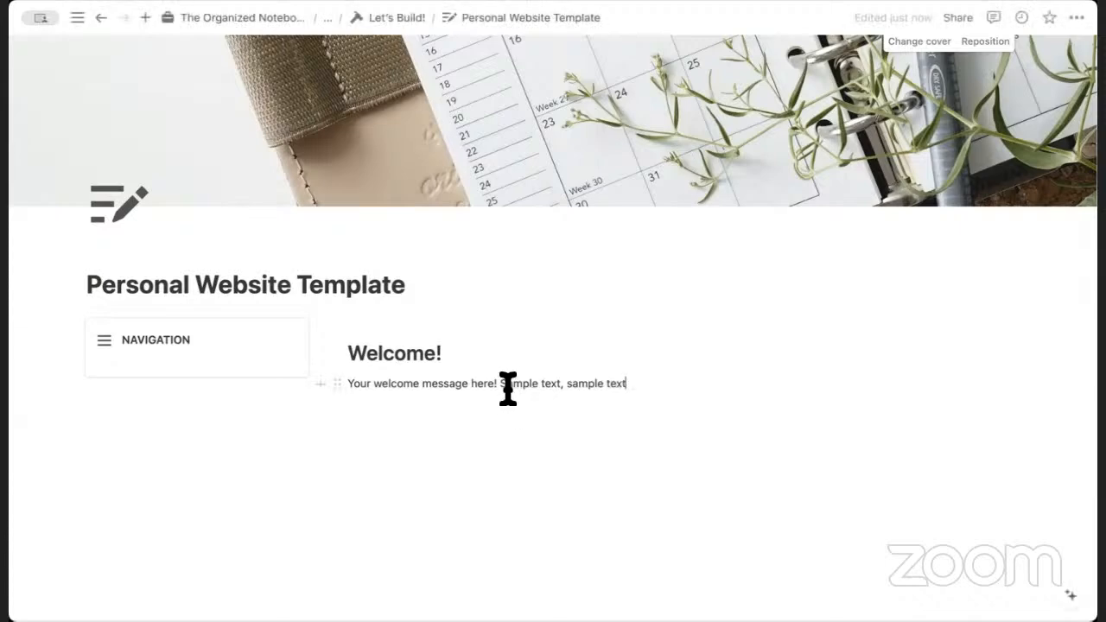
Lengthen the welcome paragraph by pasting seven more copies of its text at its end.
{"action": "triple_click", "coordinate": [507, 388]}
{"action": "key", "text": "ctrl+c"}
{"action": "left_click", "coordinate": [643, 384]}
{"action": "key", "text": "ctrl+v"}
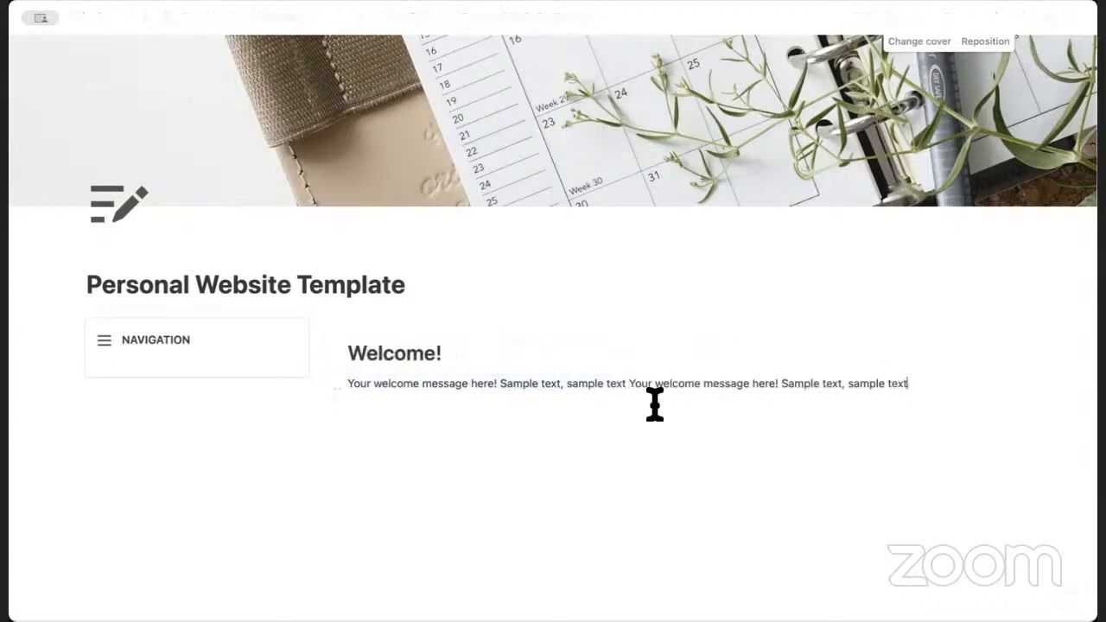
{"action": "key", "text": "ctrl+v"}
{"action": "key", "text": "ctrl+v"}
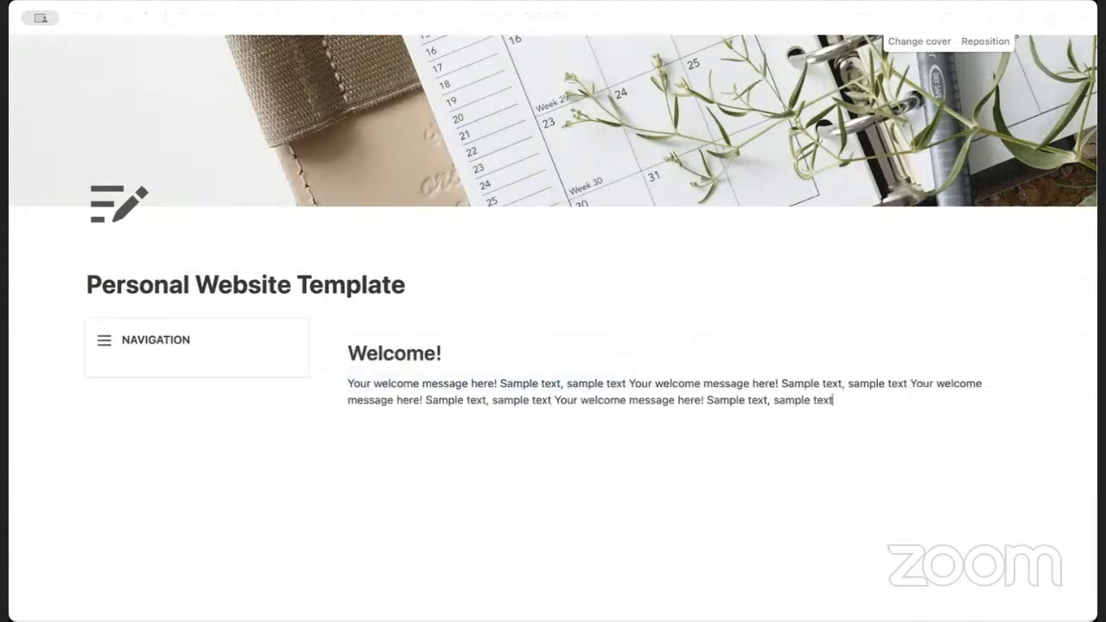
{"action": "key", "text": "ctrl+v"}
{"action": "key", "text": "ctrl+v"}
{"action": "key", "text": "ctrl+v"}
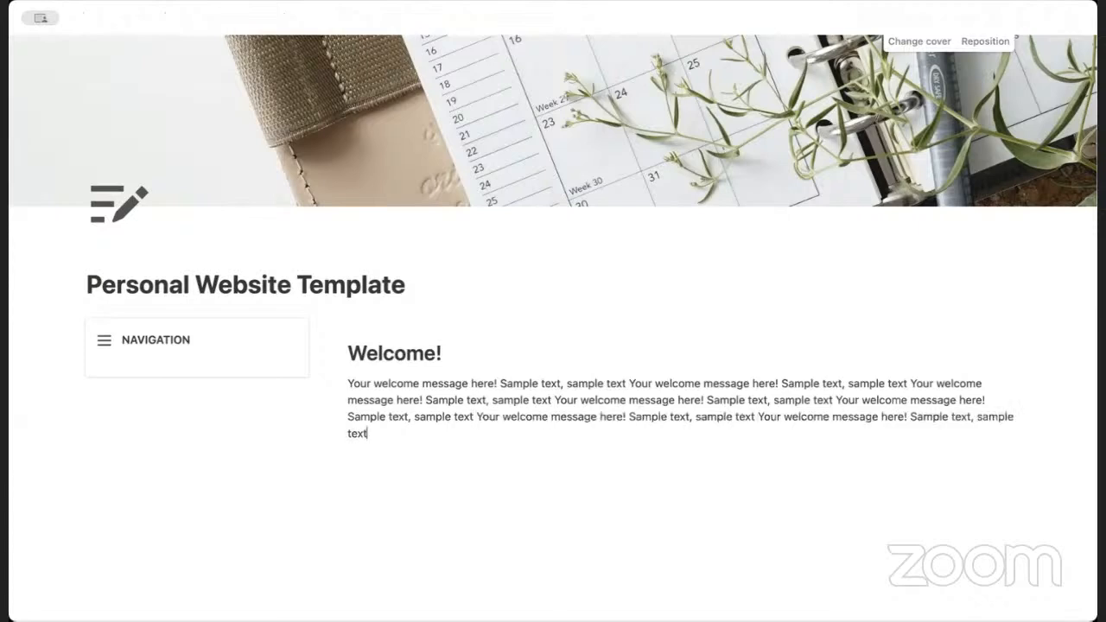
{"action": "key", "text": "ctrl+v"}
{"action": "scroll", "coordinate": [663, 434], "scroll_direction": "down", "scroll_amount": 1}
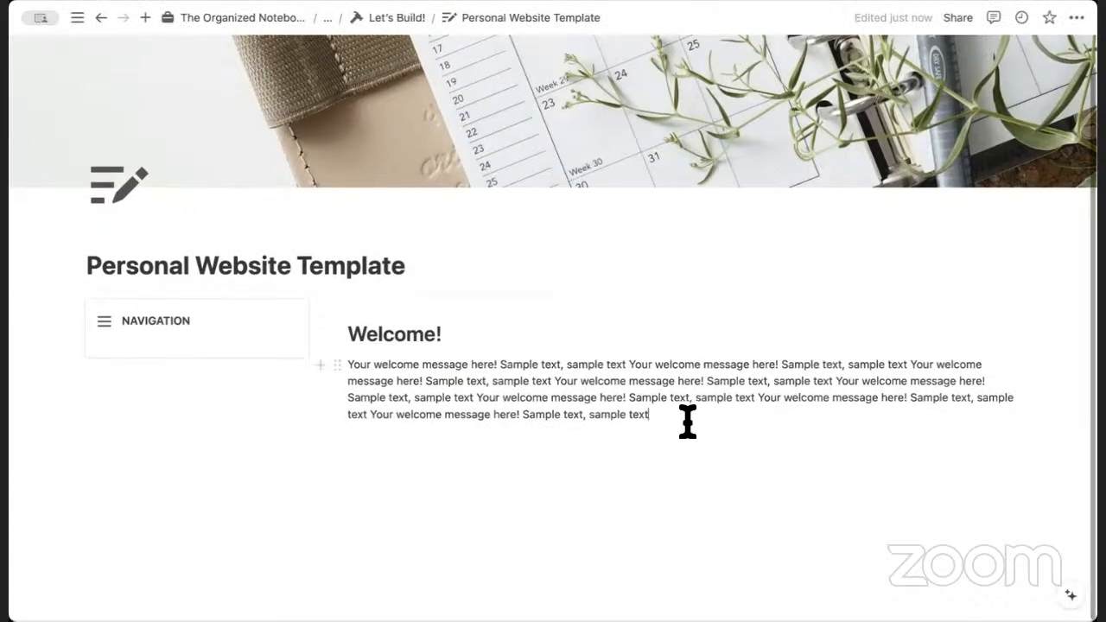
Add a sign-off below the welcome paragraph, with "Best wishes," and "Your Name" on separate lines.
{"action": "key", "text": "Return"}
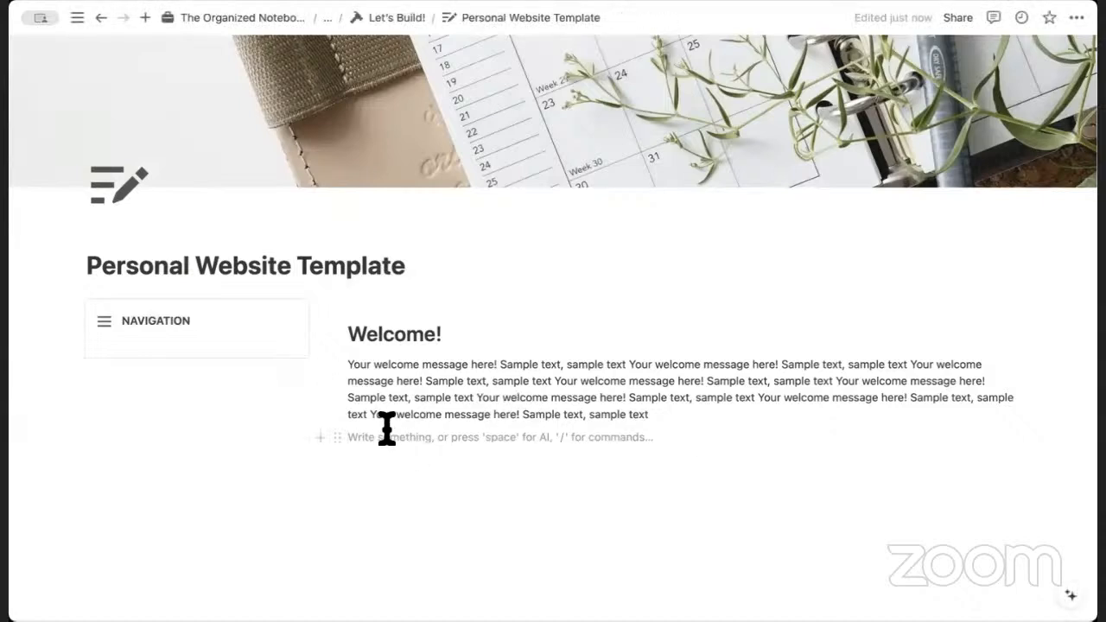
{"action": "type", "text": "Best wishes"}
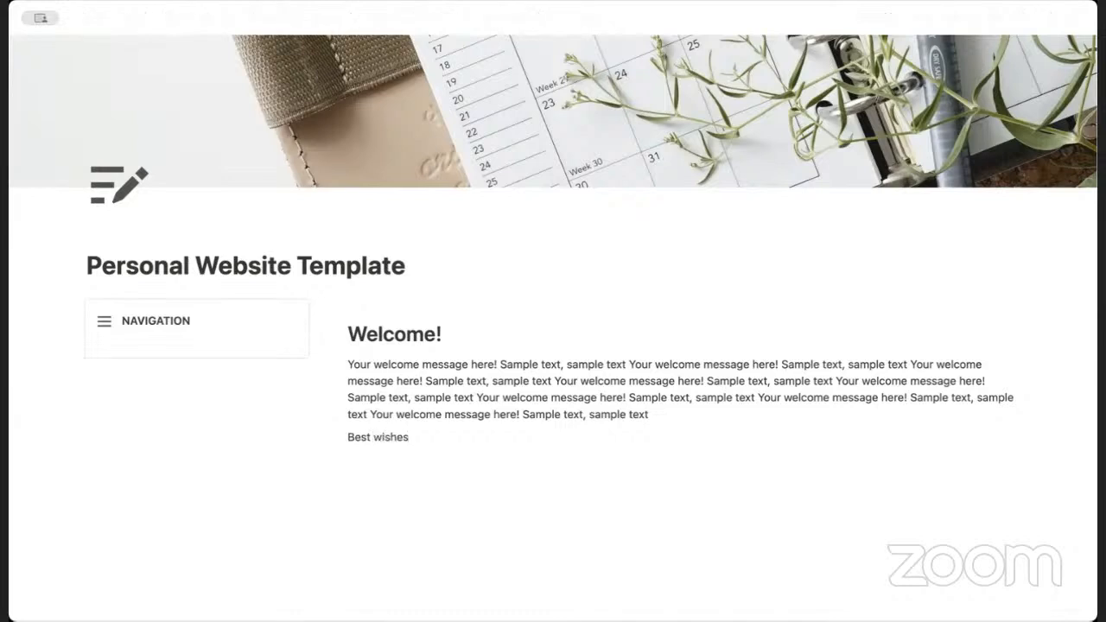
{"action": "type", "text": ","}
{"action": "key", "text": "Return"}
{"action": "type", "text": "Your Name"}
{"action": "scroll", "coordinate": [446, 439], "scroll_direction": "down", "scroll_amount": 1}
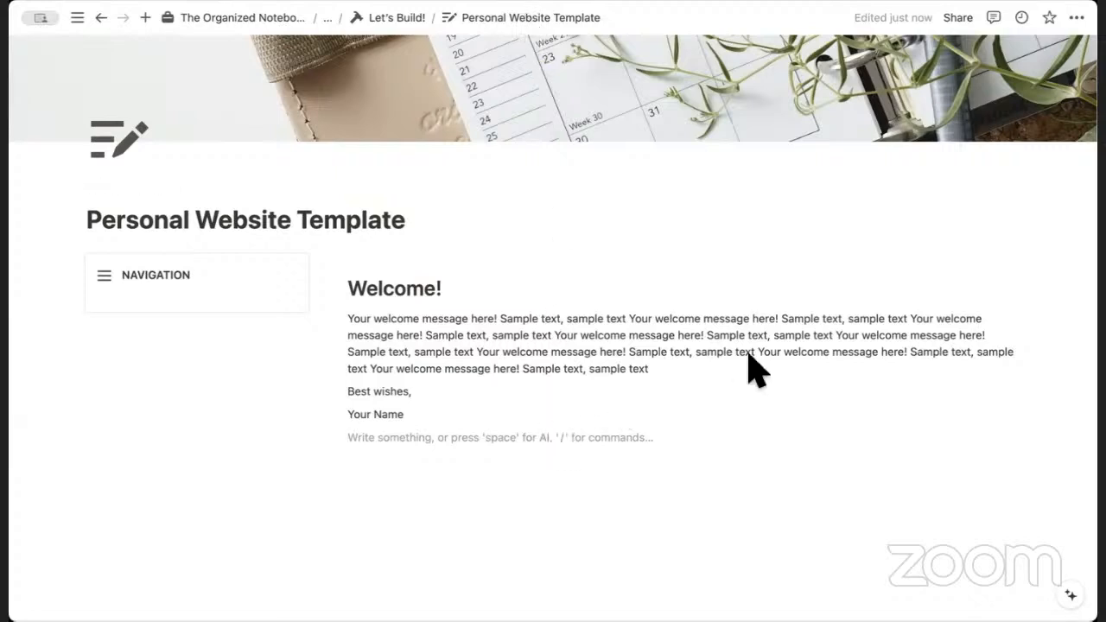
Switch to Chrome to review the open tabs and The Organized Notebook's welcome page, and return to Notion.
{"action": "key", "text": "super+Tab"}
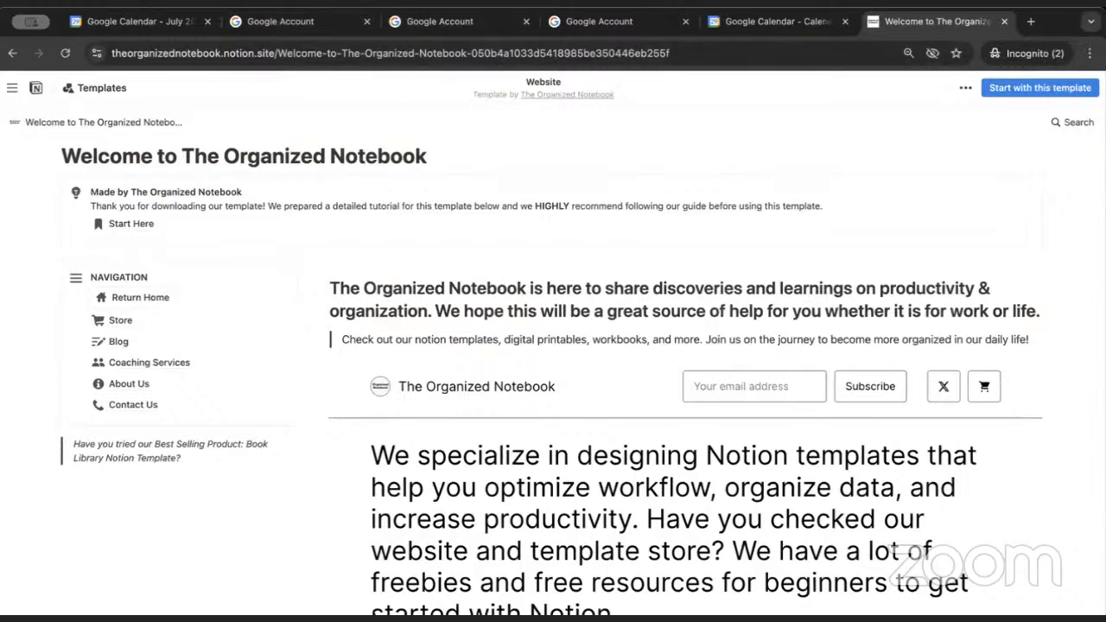
{"action": "left_click", "coordinate": [1091, 21]}
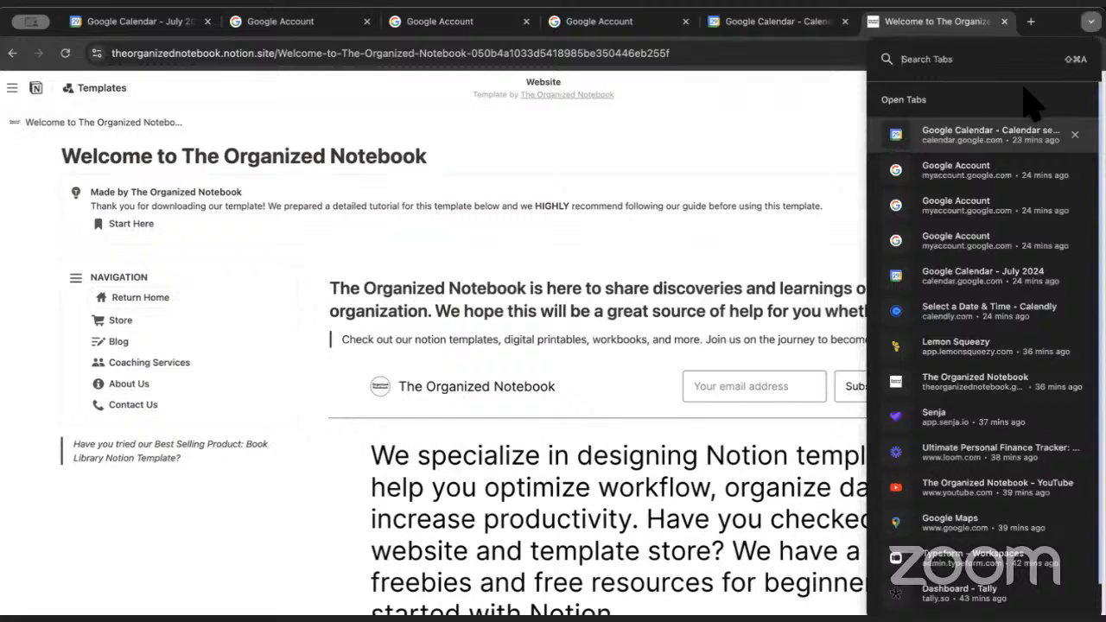
{"action": "scroll", "coordinate": [1054, 129], "scroll_direction": "down", "scroll_amount": 1}
{"action": "scroll", "coordinate": [1071, 138], "scroll_direction": "up", "scroll_amount": 1}
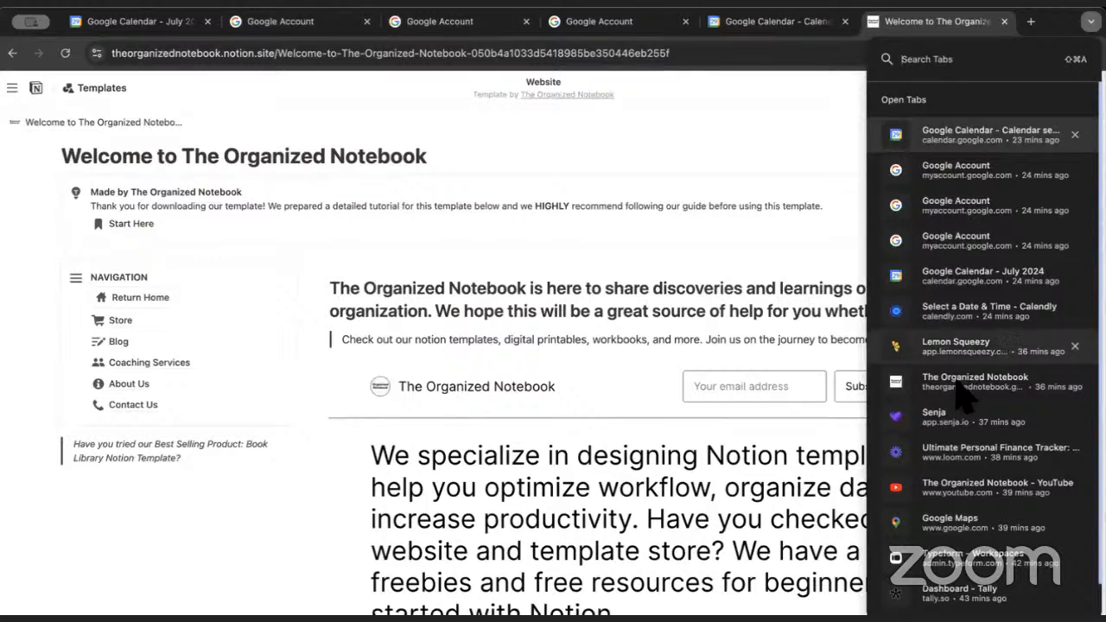
{"action": "left_click", "coordinate": [674, 181]}
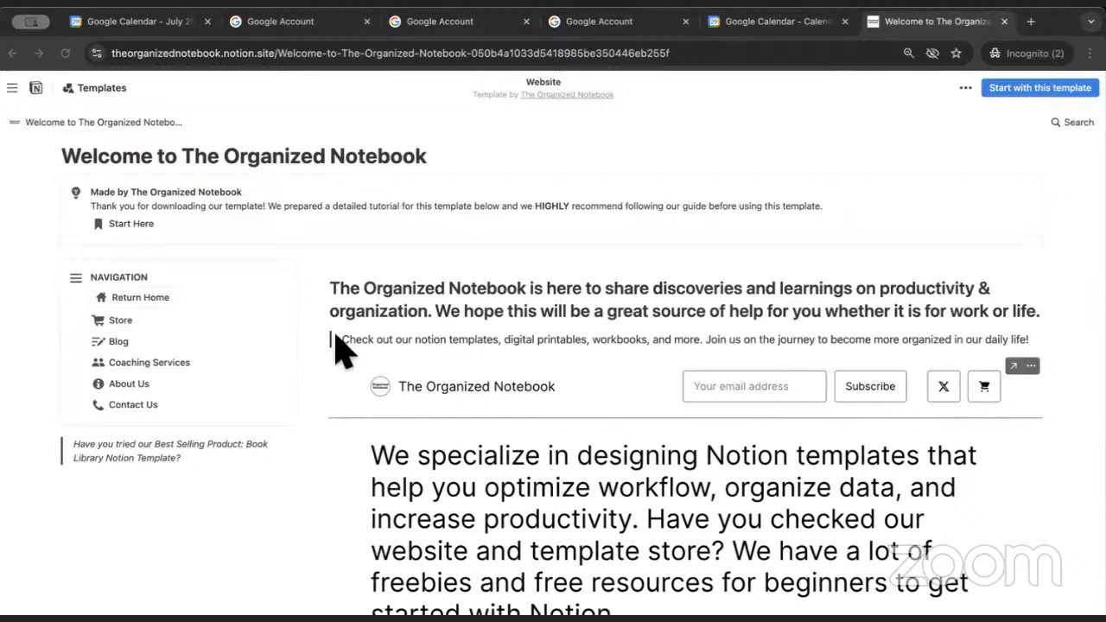
{"action": "key", "text": "super+Tab"}
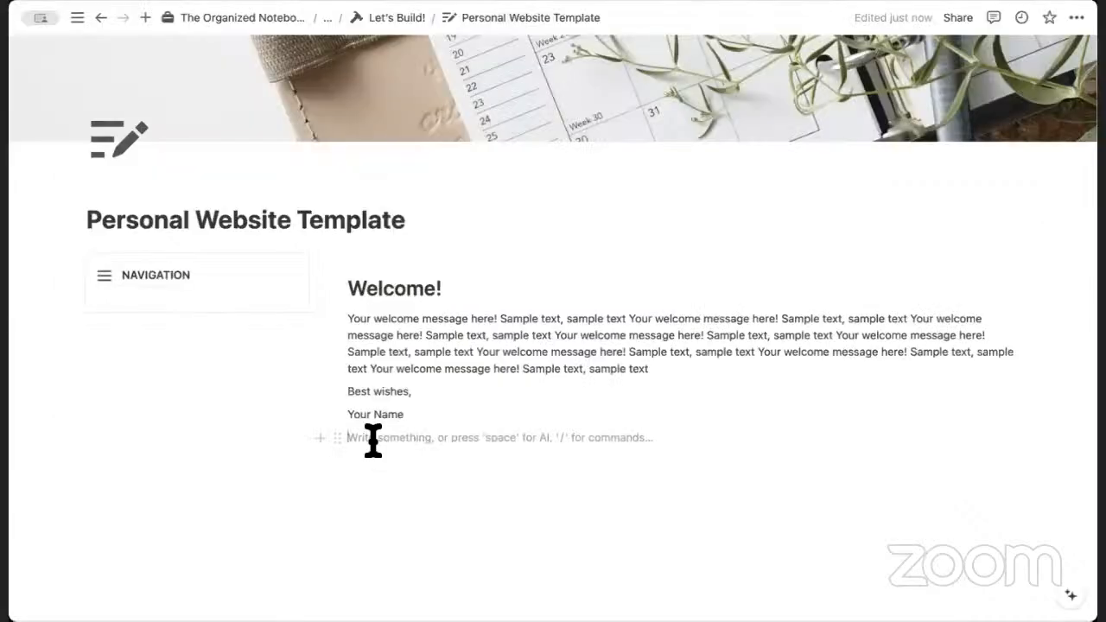
{"action": "type", "text": "https://theorganizednotebook.gumroad.com/"}
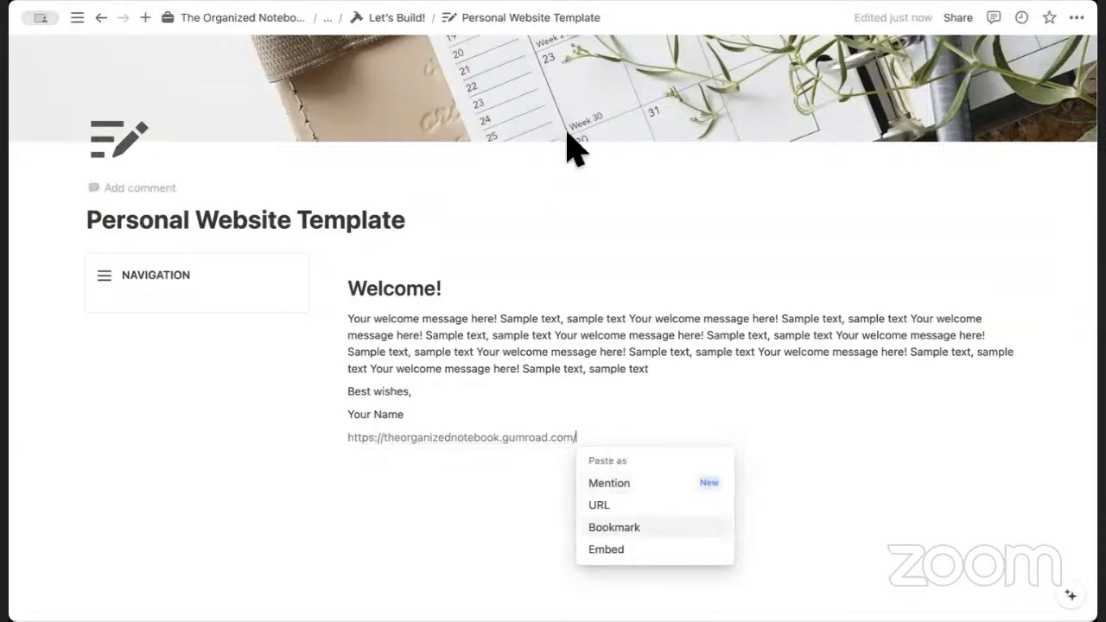
{"action": "left_click", "coordinate": [658, 553]}
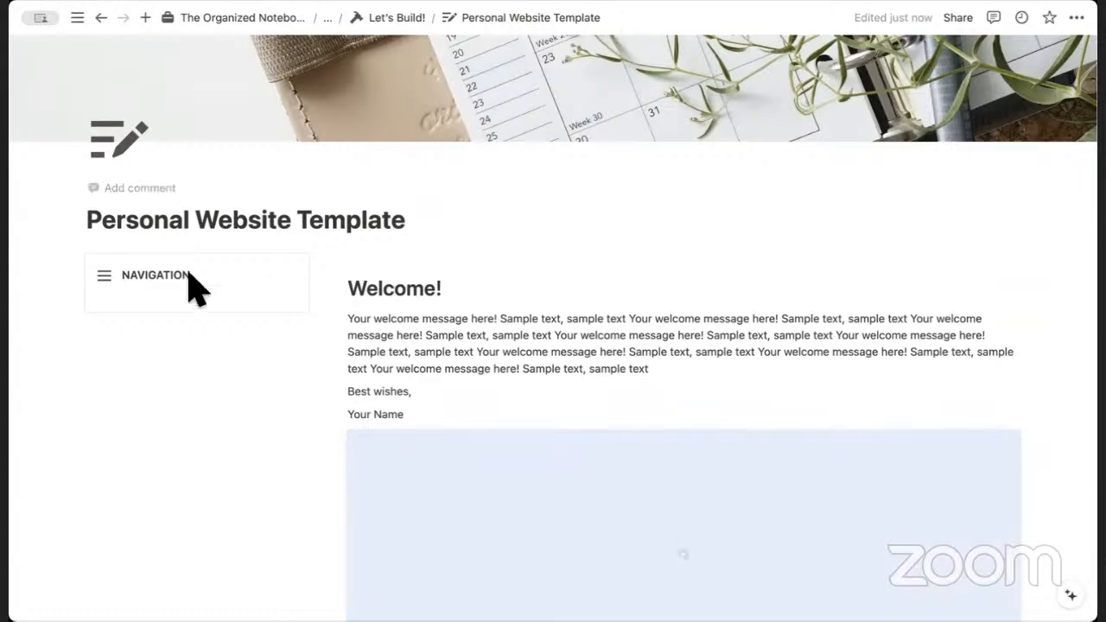
{"action": "scroll", "coordinate": [504, 432], "scroll_direction": "down", "scroll_amount": 3}
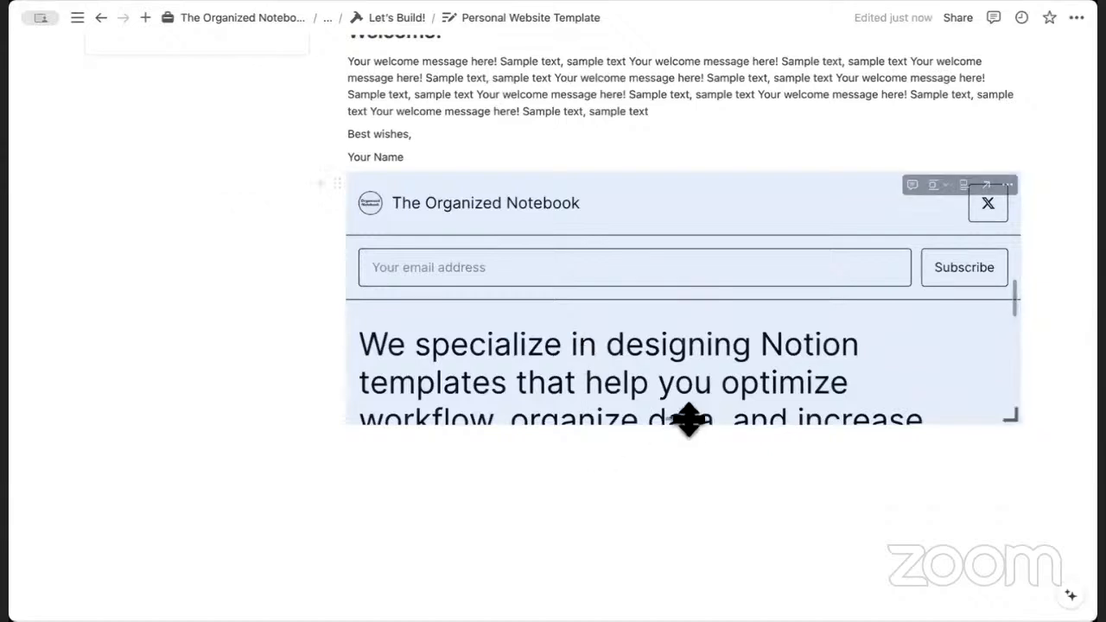
{"action": "left_click_drag", "start_coordinate": [687, 423], "coordinate": [696, 538]}
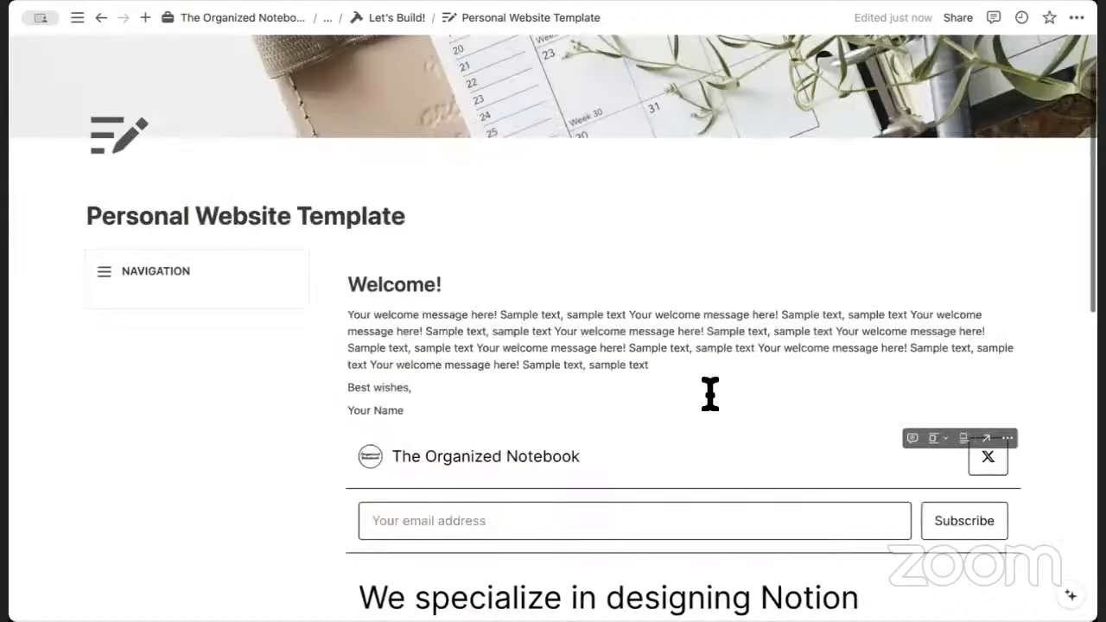
Examine the embedded store by opening its ULTIMATE Project & Task Manager Notion Template product and reviewing how it fits the page.
{"action": "key", "text": "super+minus"}
{"action": "key", "text": "super+minus"}
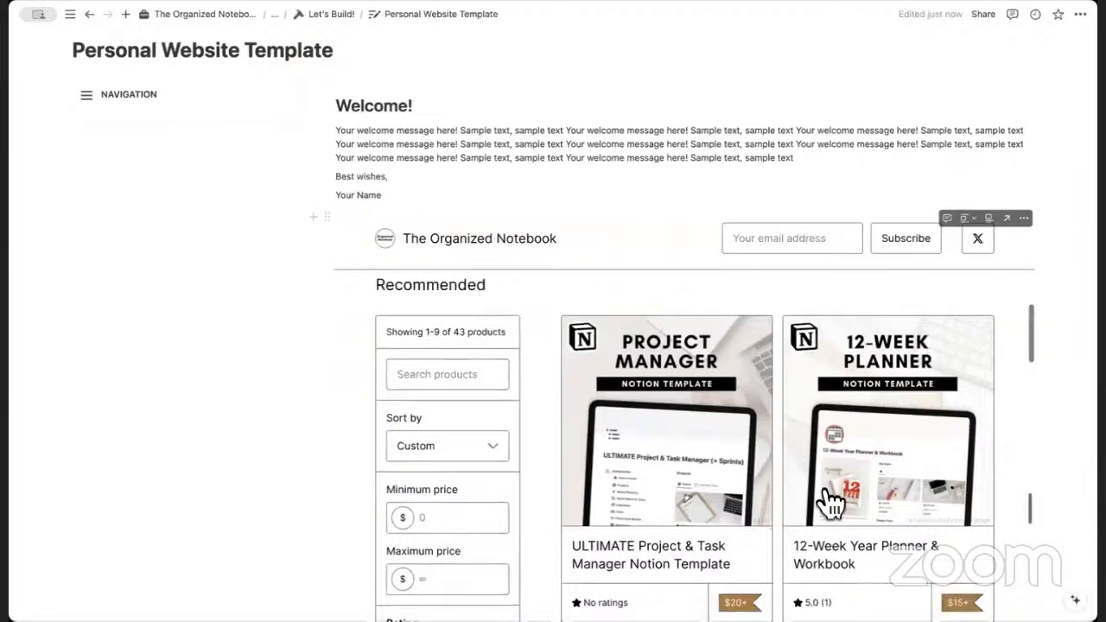
{"action": "scroll", "coordinate": [736, 515], "scroll_direction": "down", "scroll_amount": 1}
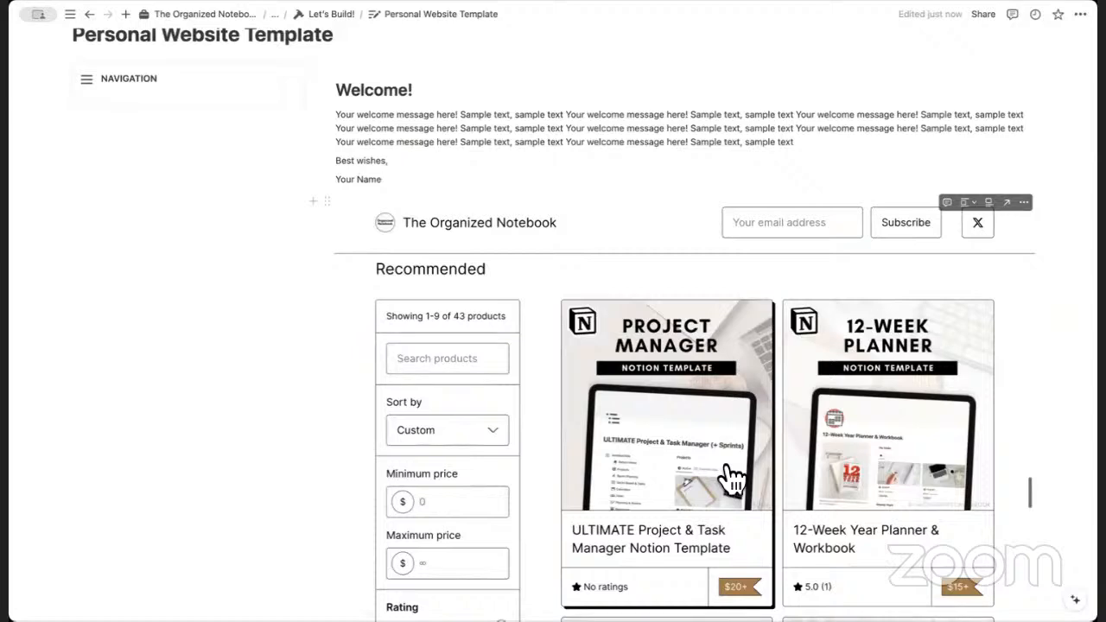
{"action": "left_click", "coordinate": [678, 384]}
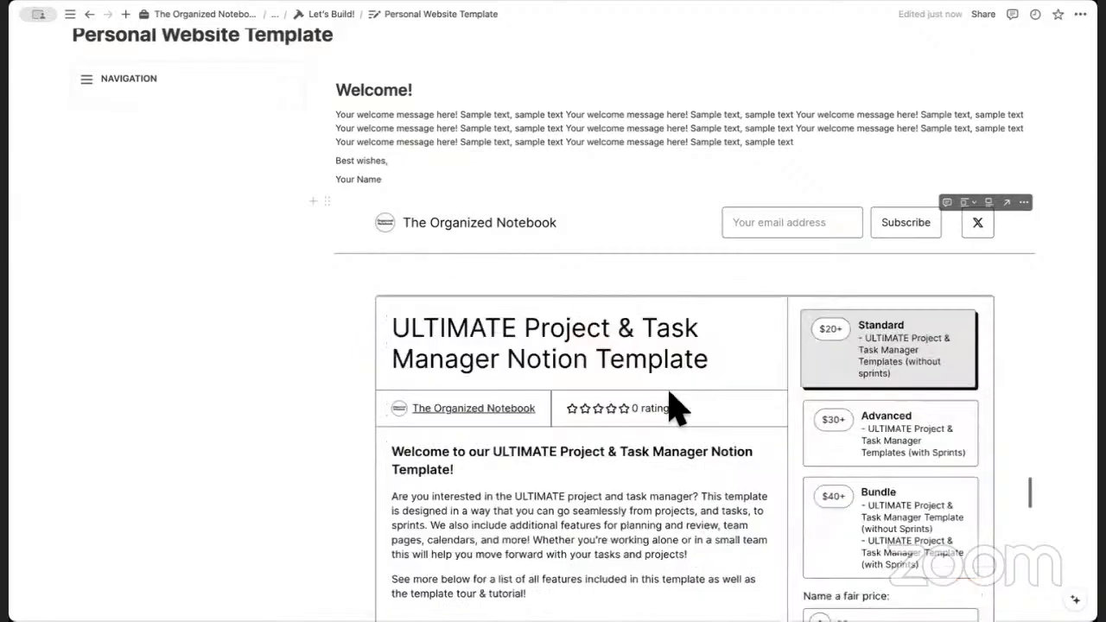
{"action": "scroll", "coordinate": [686, 437], "scroll_direction": "down", "scroll_amount": 10}
{"action": "scroll", "coordinate": [630, 412], "scroll_direction": "up", "scroll_amount": 10}
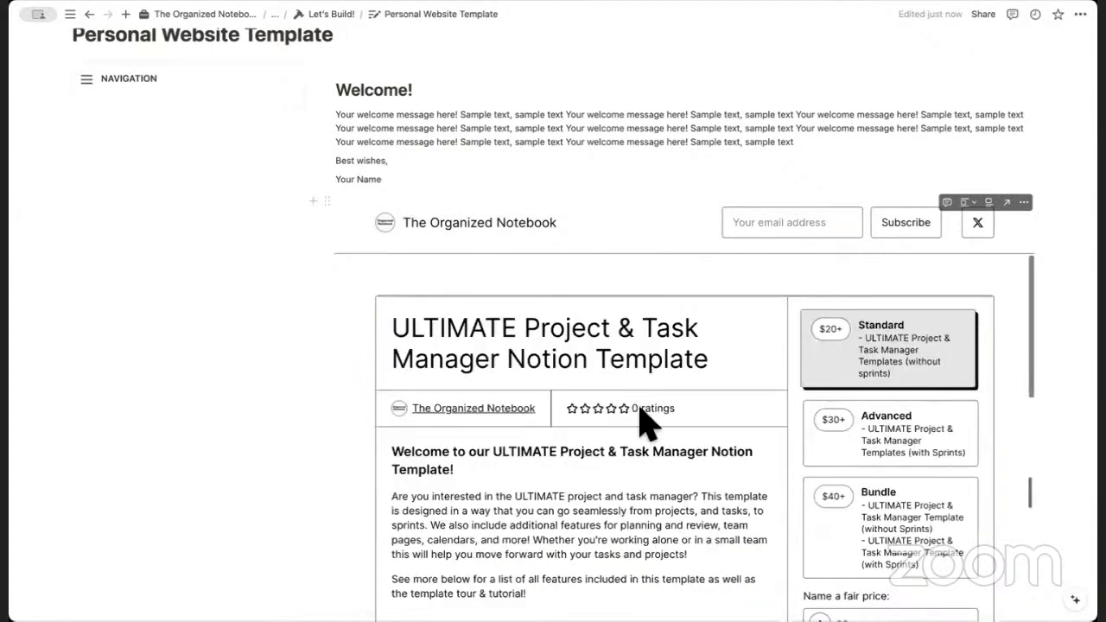
{"action": "scroll", "coordinate": [648, 424], "scroll_direction": "down", "scroll_amount": 5}
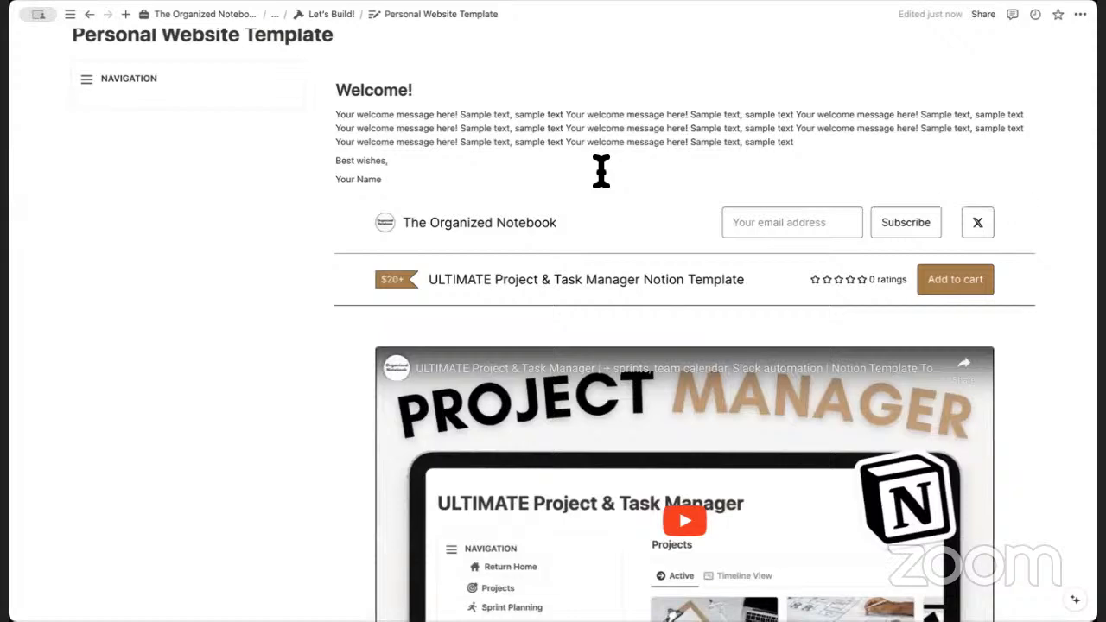
{"action": "scroll", "coordinate": [590, 368], "scroll_direction": "up", "scroll_amount": 5}
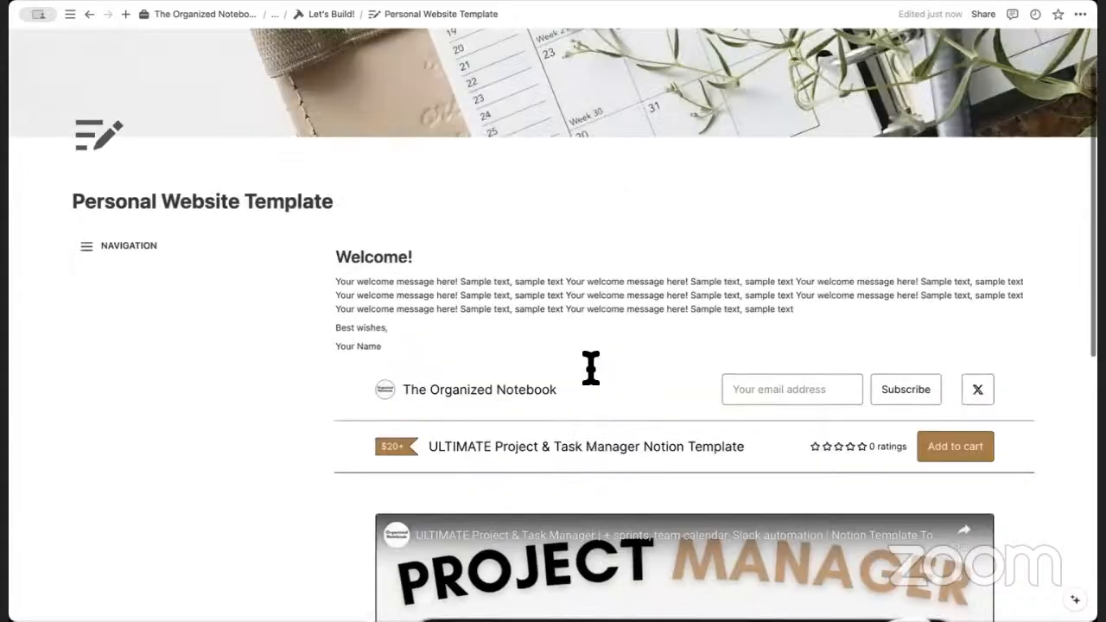
{"action": "scroll", "coordinate": [590, 368], "scroll_direction": "down", "scroll_amount": 4}
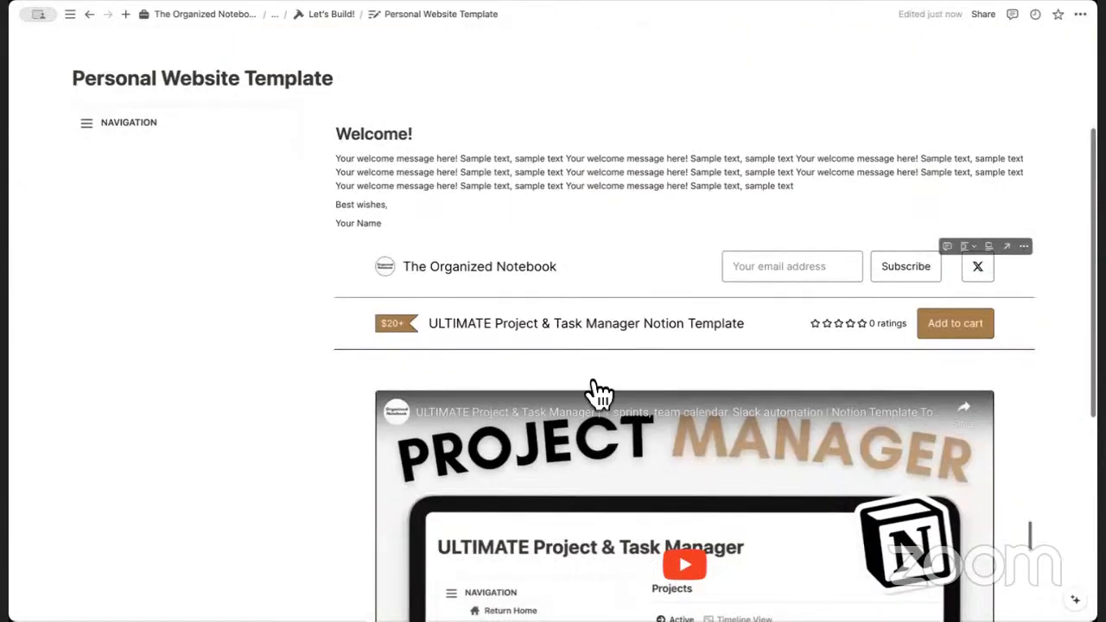
{"action": "scroll", "coordinate": [560, 395], "scroll_direction": "down", "scroll_amount": 2}
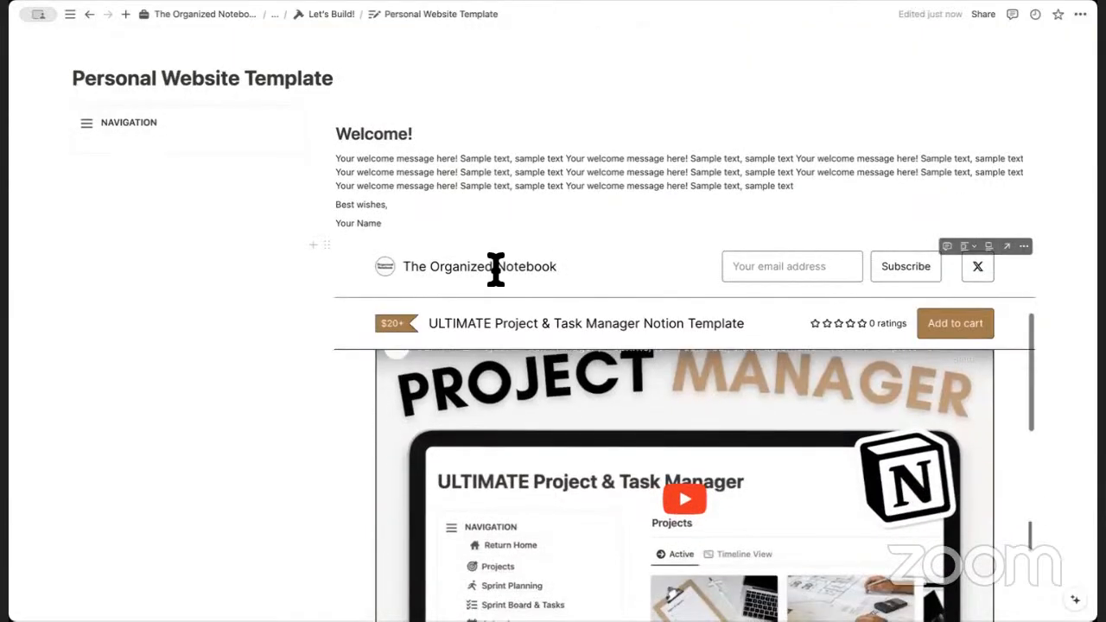
{"action": "scroll", "coordinate": [493, 267], "scroll_direction": "up", "scroll_amount": 1}
{"action": "scroll", "coordinate": [390, 265], "scroll_direction": "up", "scroll_amount": 3}
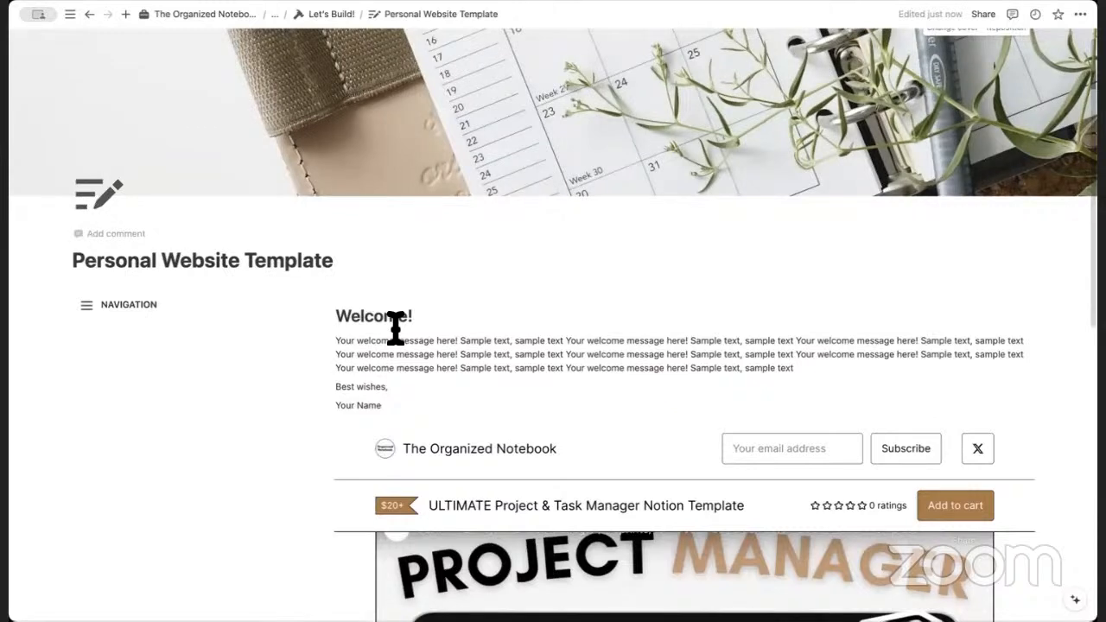
{"action": "scroll", "coordinate": [155, 341], "scroll_direction": "up", "scroll_amount": 1}
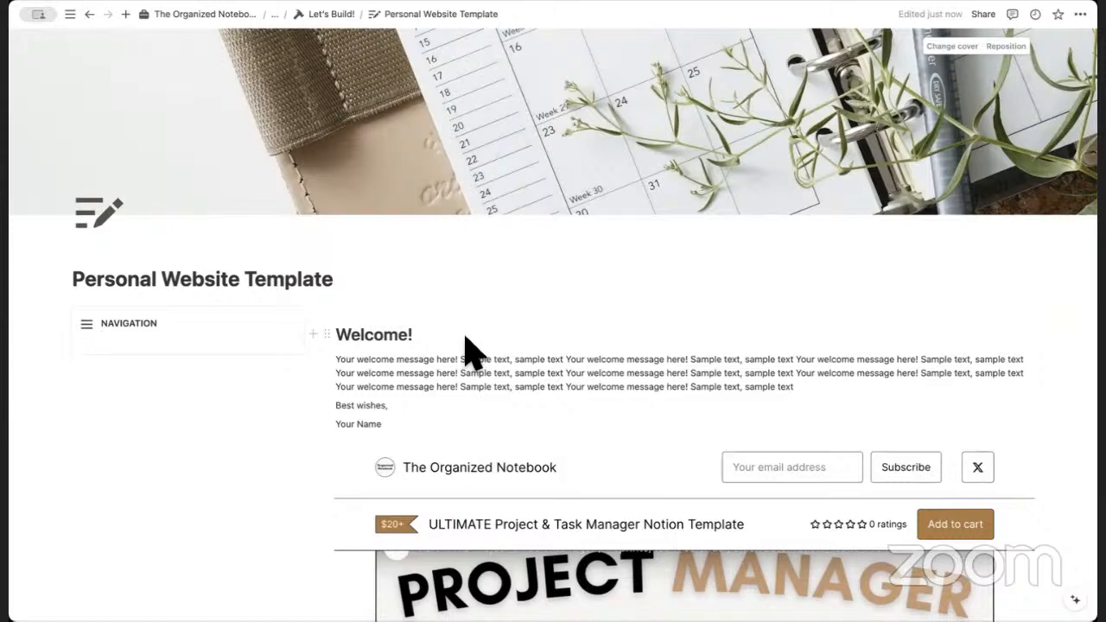
Add a button named "Return Home" beneath the NAVIGATION callout.
{"action": "left_click", "coordinate": [226, 349]}
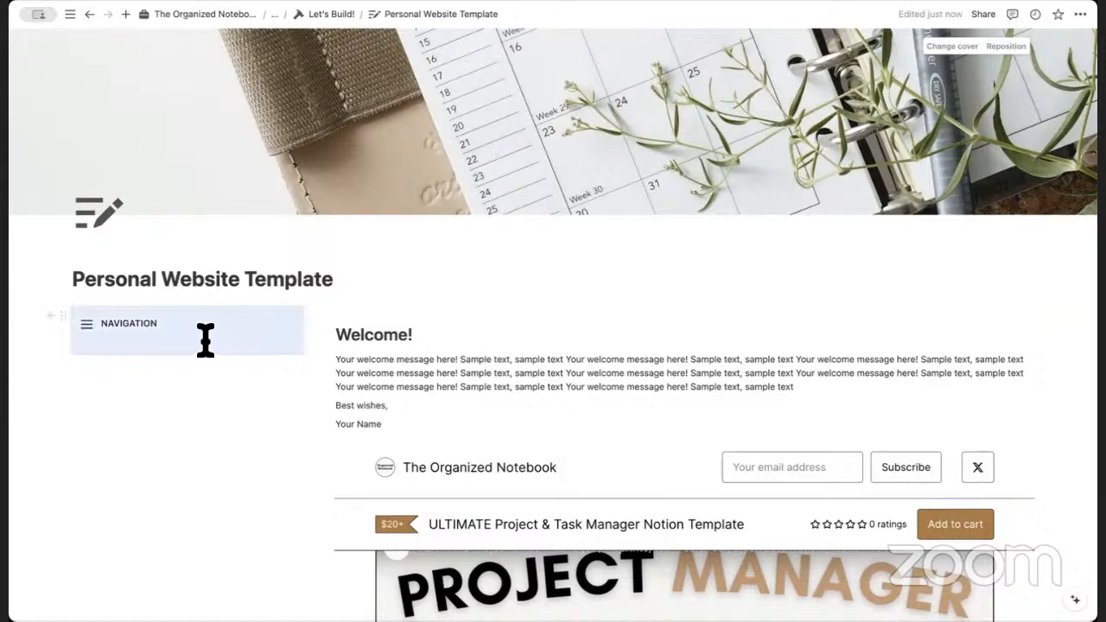
{"action": "left_click", "coordinate": [205, 340]}
{"action": "type", "text": "/button"}
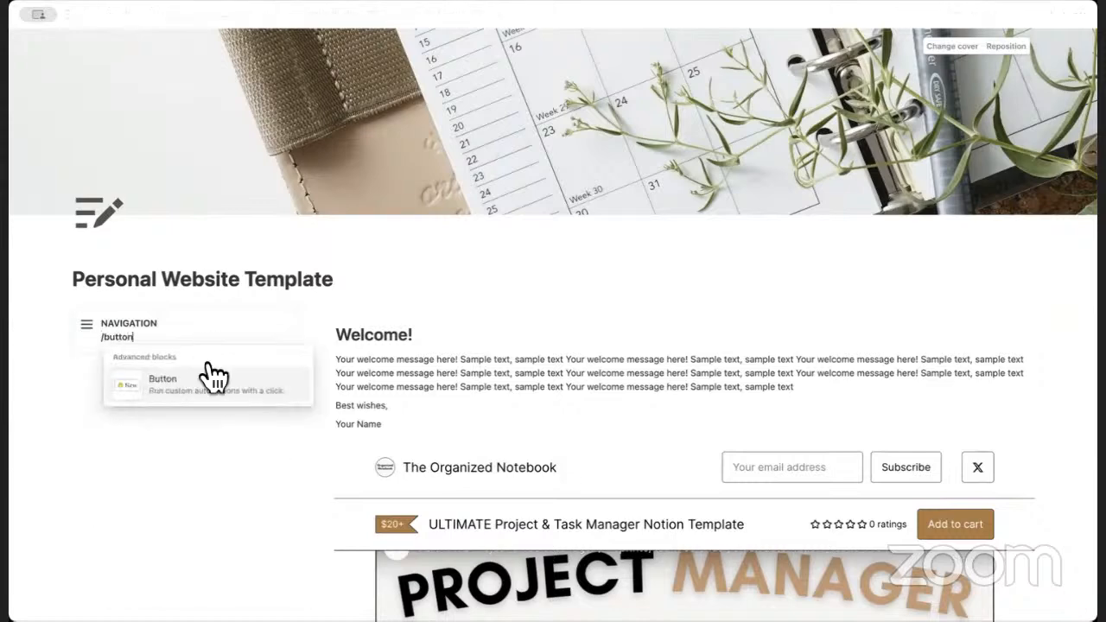
{"action": "left_click", "coordinate": [205, 377]}
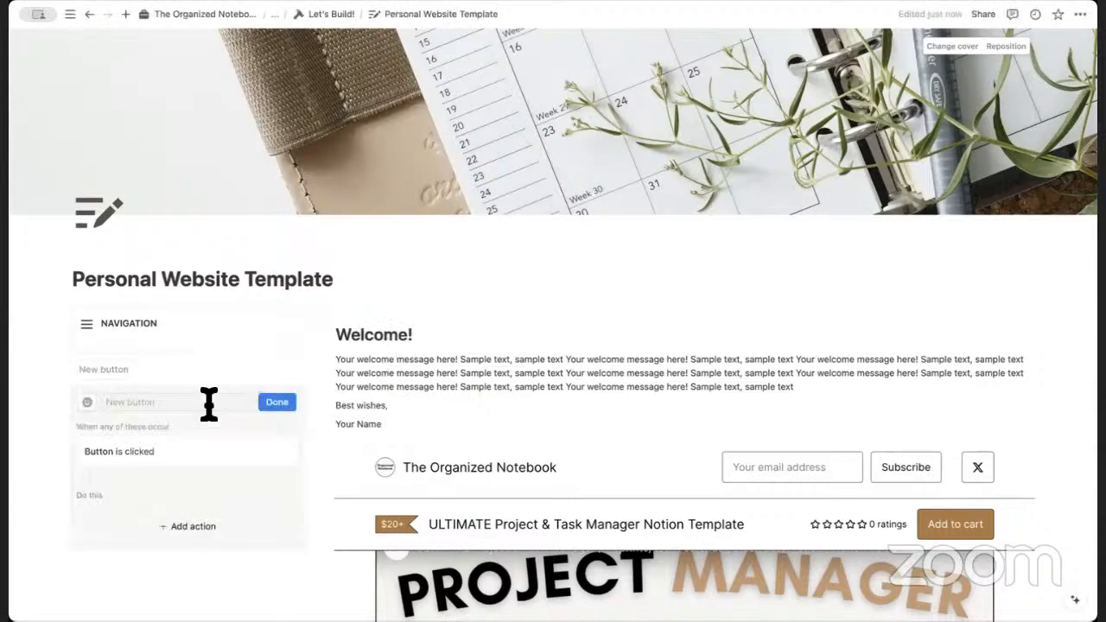
{"action": "type", "text": "Re"}
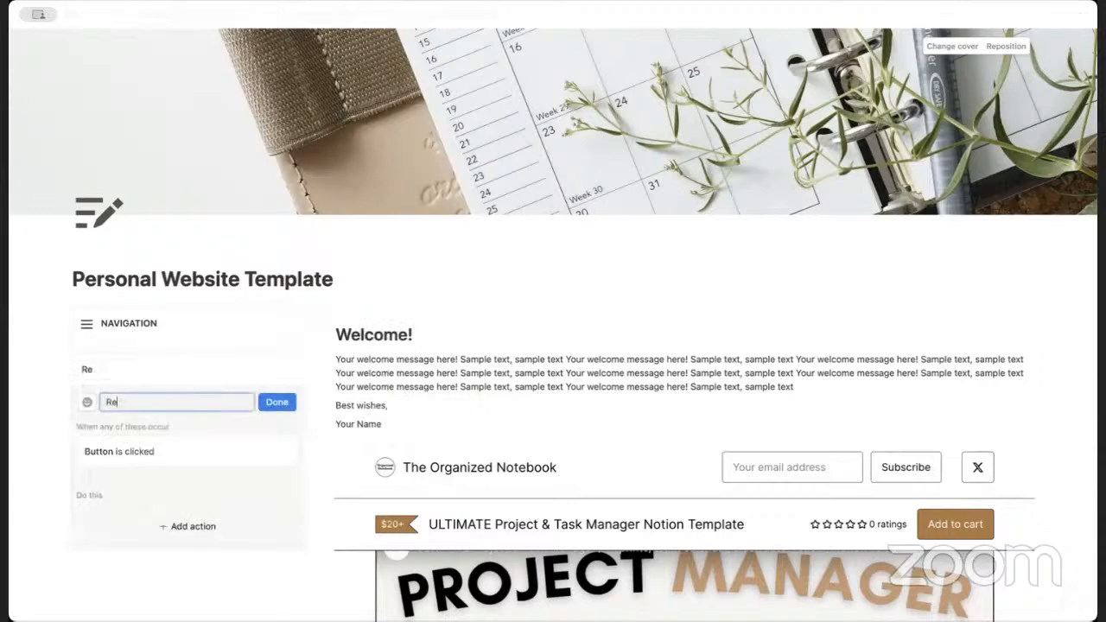
{"action": "type", "text": "turn Home"}
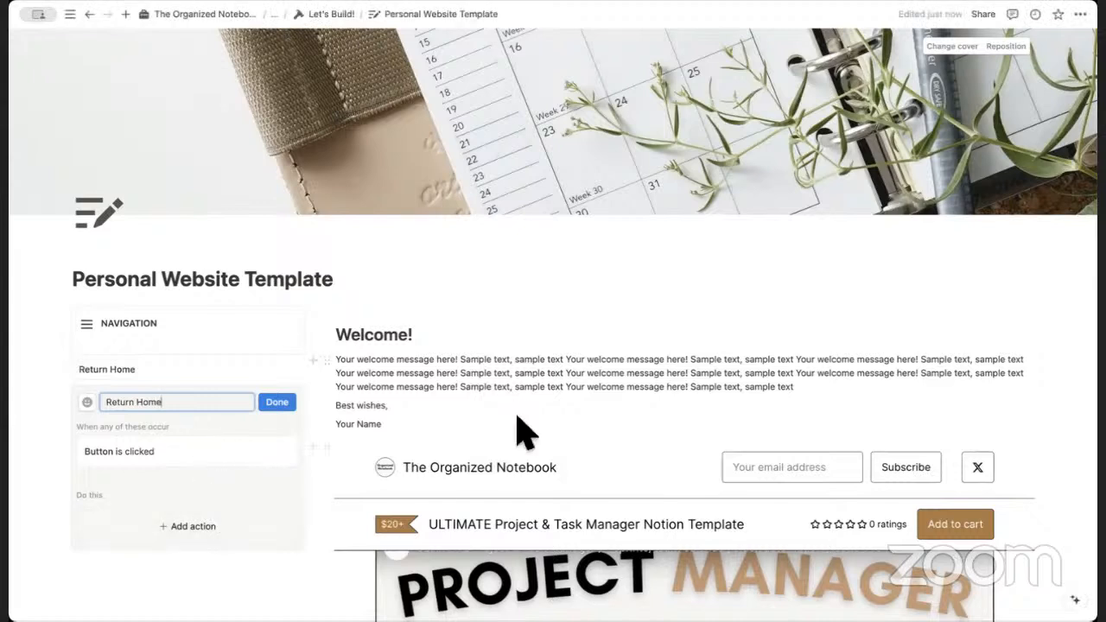
Give the Return Home button an action that opens Personal Website Template as a full page, and finish its setup.
{"action": "left_click", "coordinate": [226, 543]}
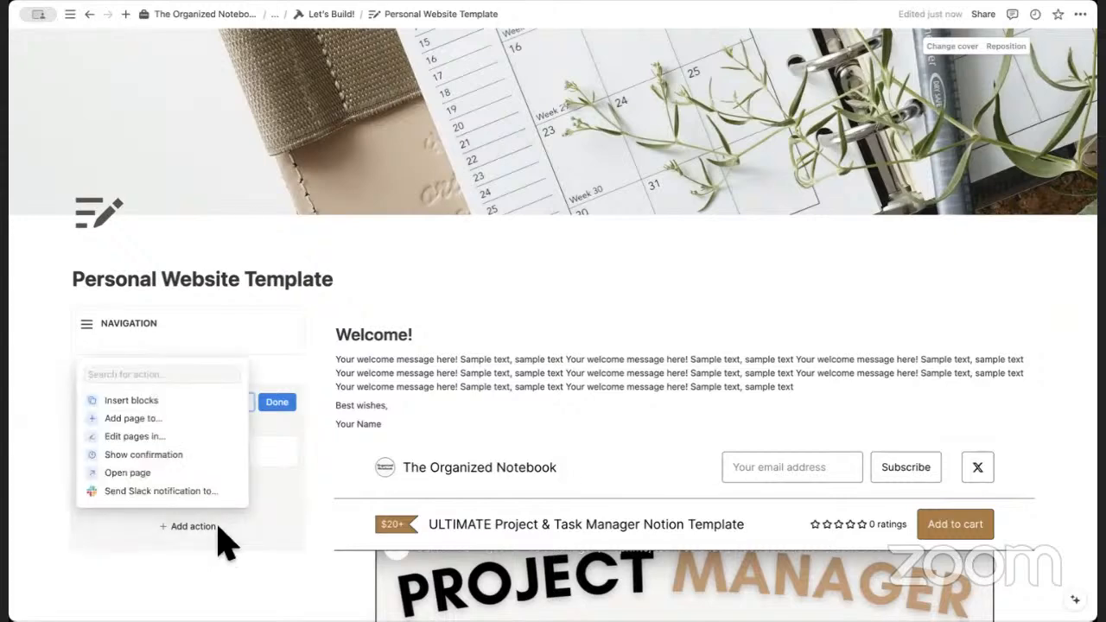
{"action": "left_click", "coordinate": [193, 474]}
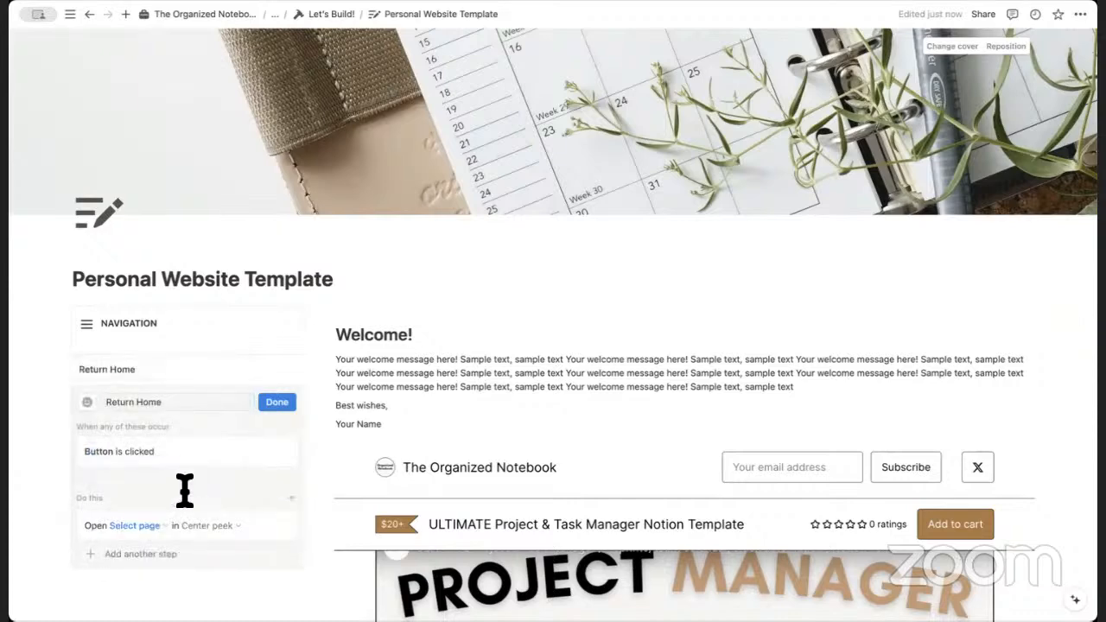
{"action": "left_click", "coordinate": [159, 527]}
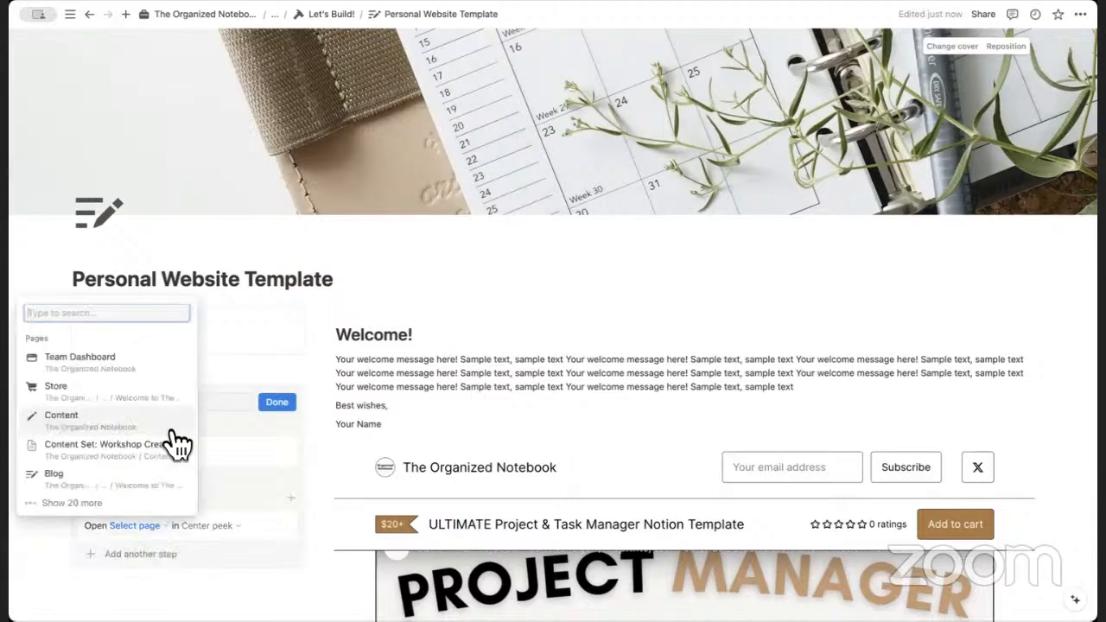
{"action": "type", "text": "Personal "}
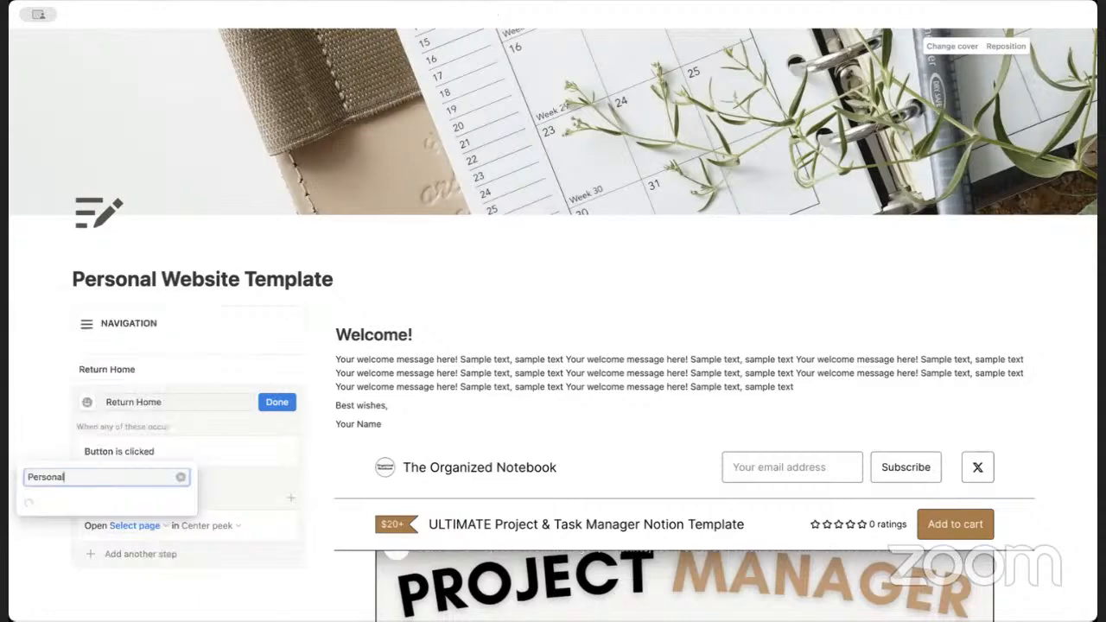
{"action": "type", "text": "Website"}
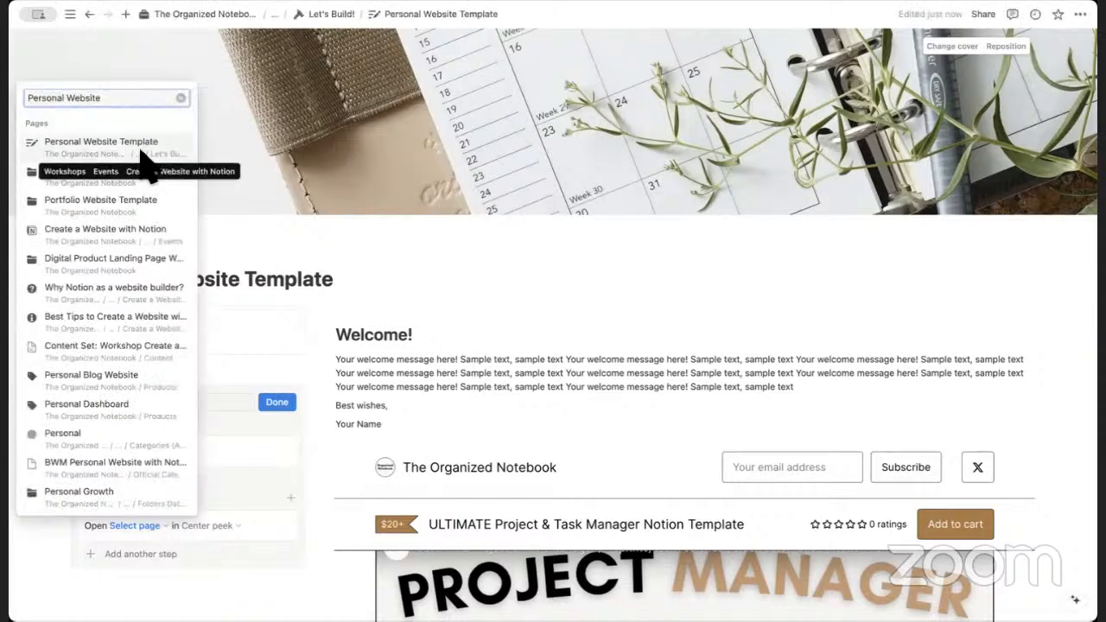
{"action": "left_click", "coordinate": [147, 160]}
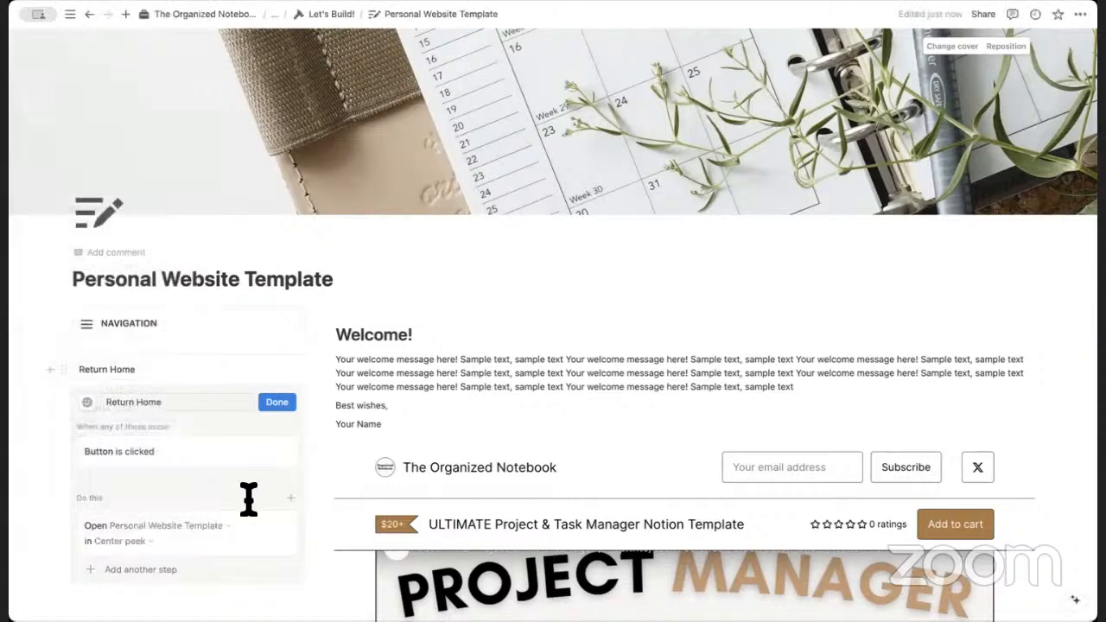
{"action": "left_click", "coordinate": [138, 542]}
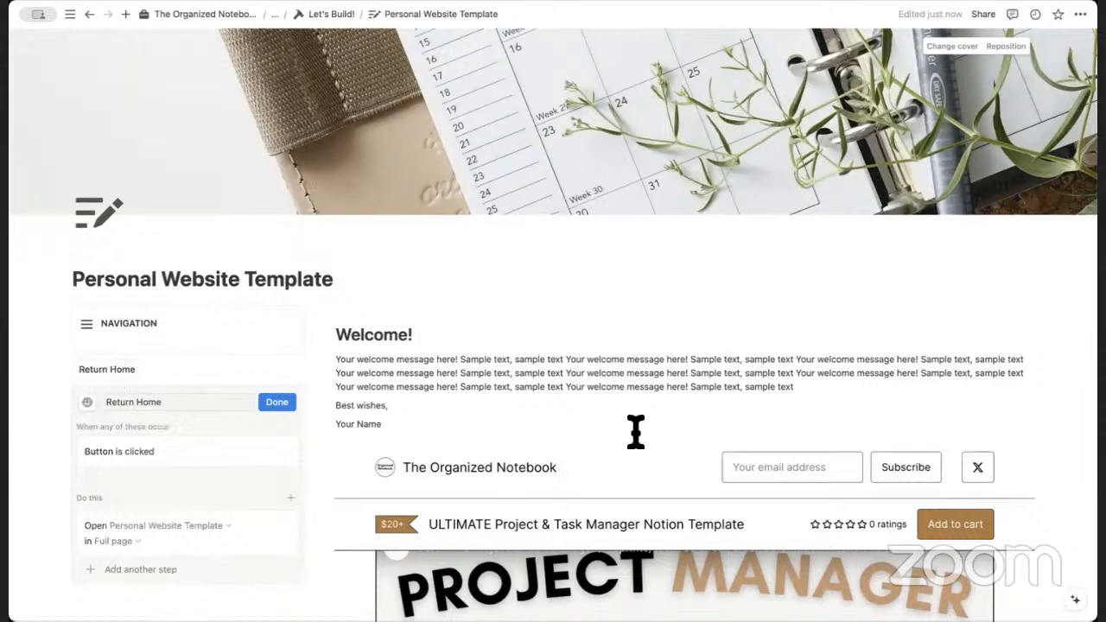
{"action": "left_click", "coordinate": [276, 402]}
Move the Return Home button inside the NAVIGATION callout and give it a house icon.
{"action": "left_click_drag", "start_coordinate": [52, 370], "coordinate": [147, 345]}
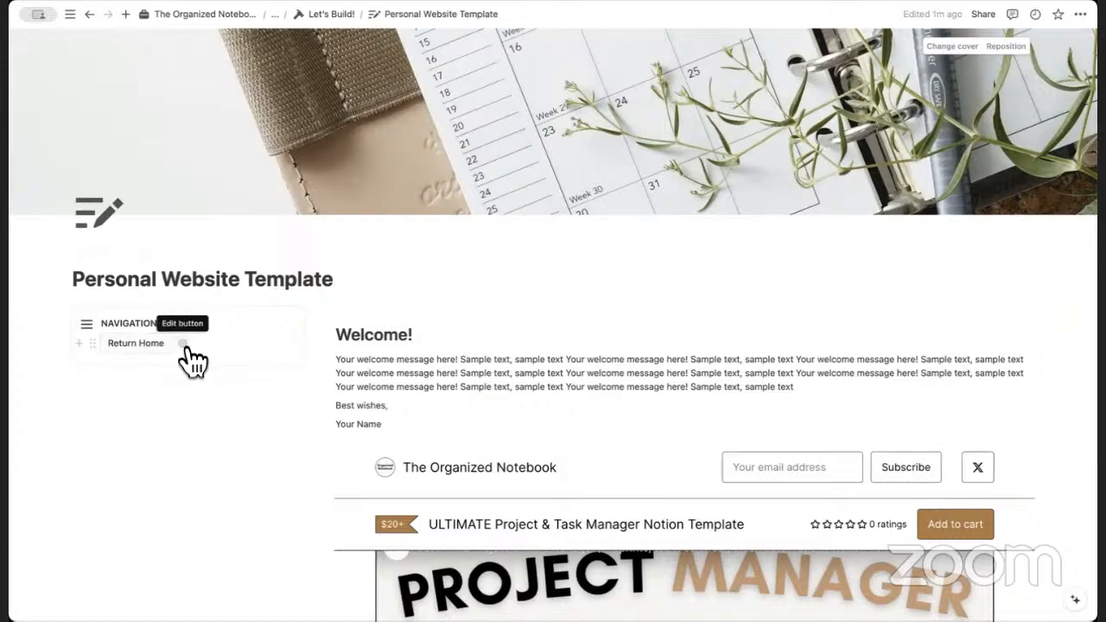
{"action": "left_click", "coordinate": [184, 344]}
{"action": "left_click", "coordinate": [33, 373]}
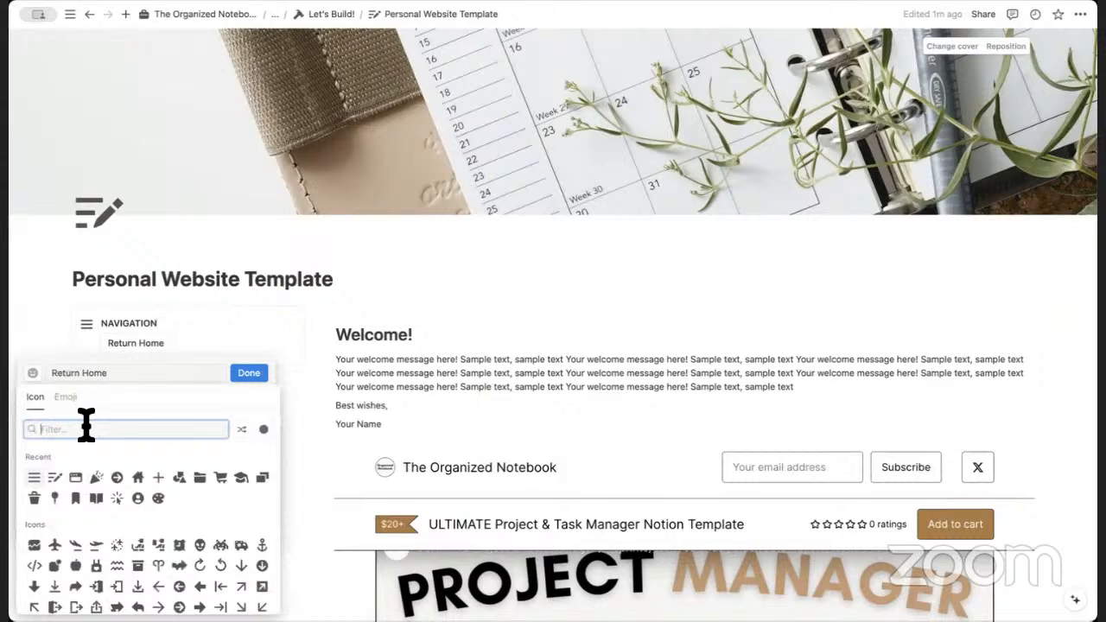
{"action": "left_click", "coordinate": [139, 478]}
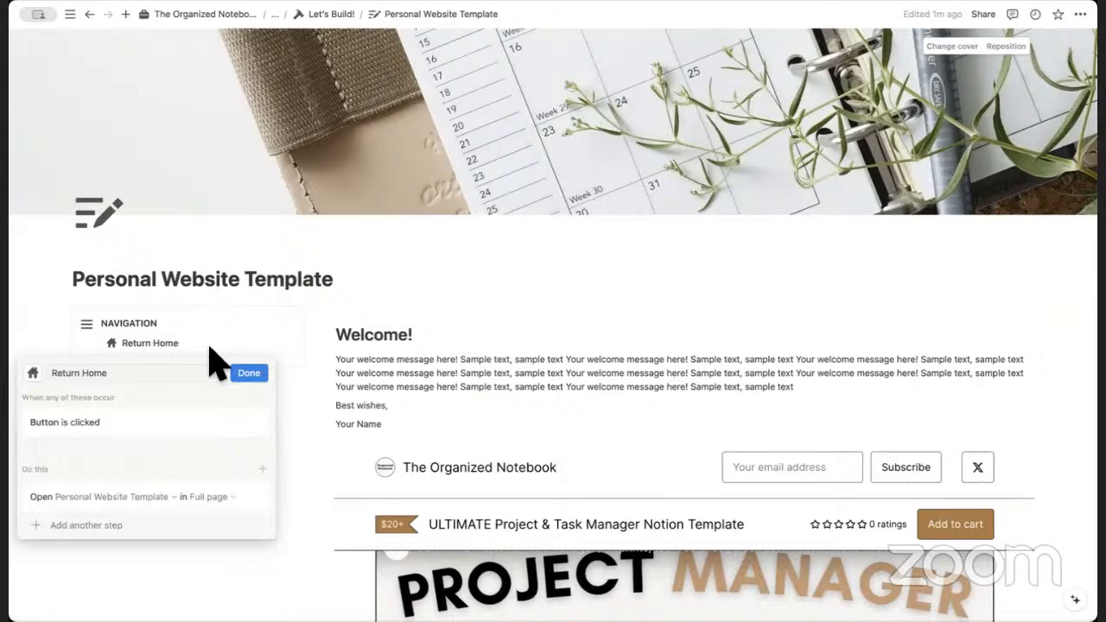
{"action": "left_click", "coordinate": [249, 373]}
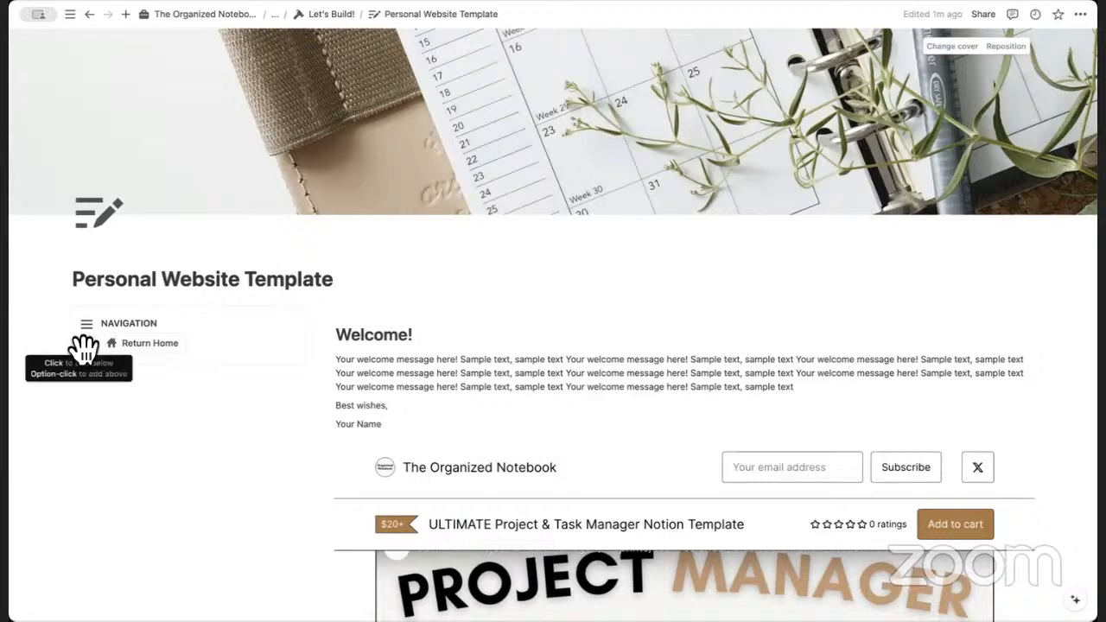
Add a sub-page titled "Calendar" inside the NAVIGATION callout, below the Return Home button.
{"action": "left_click", "coordinate": [112, 367]}
{"action": "type", "text": "/"}
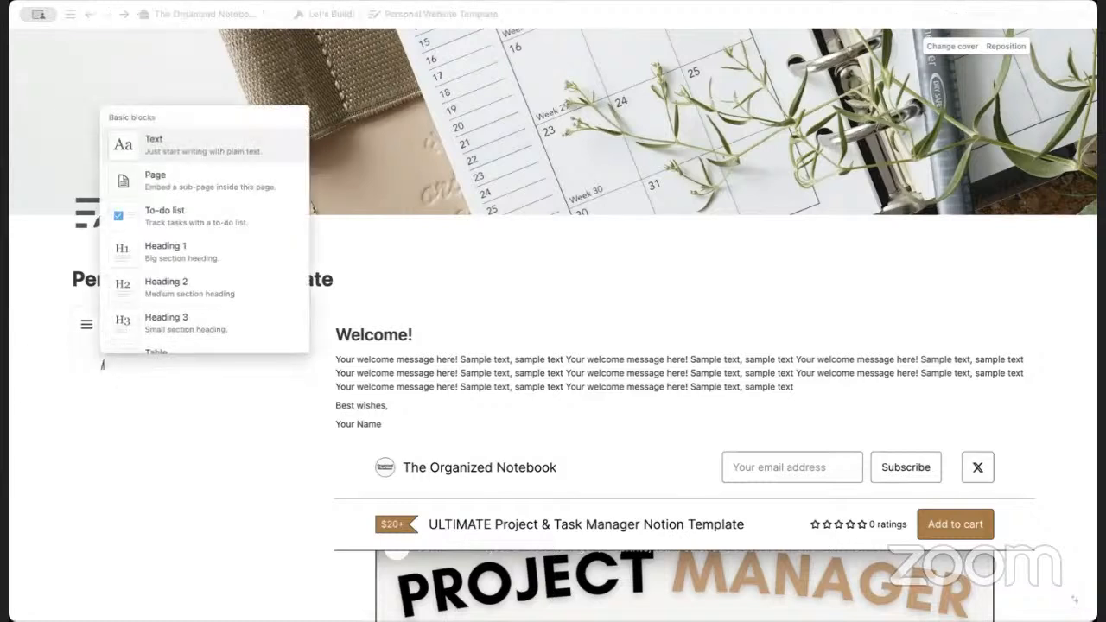
{"action": "type", "text": "page"}
{"action": "key", "text": "Return"}
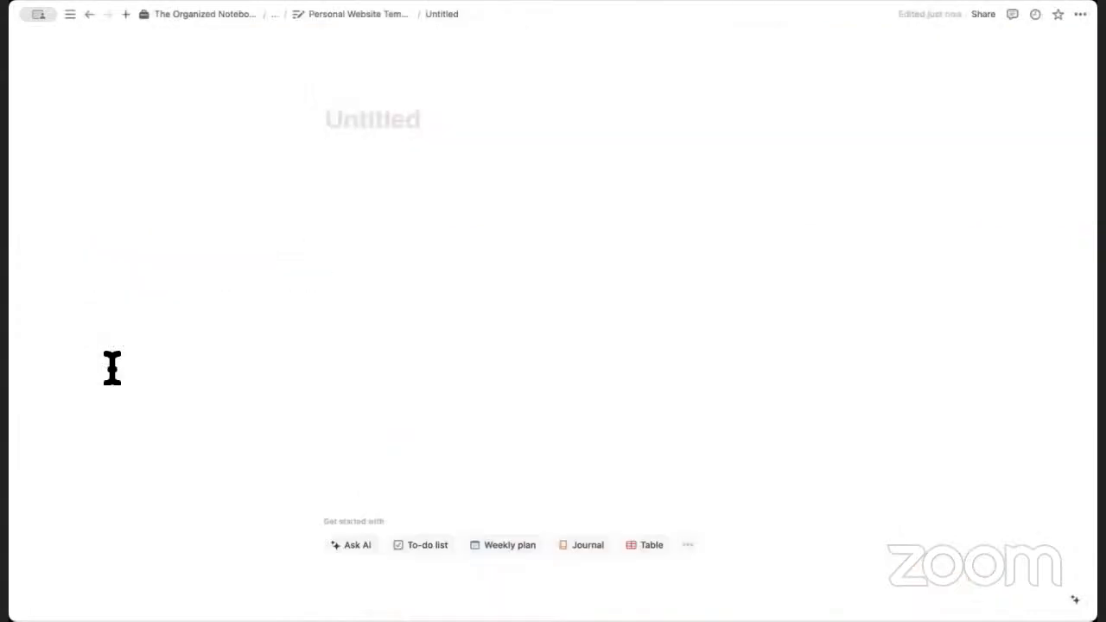
{"action": "type", "text": "Calendar"}
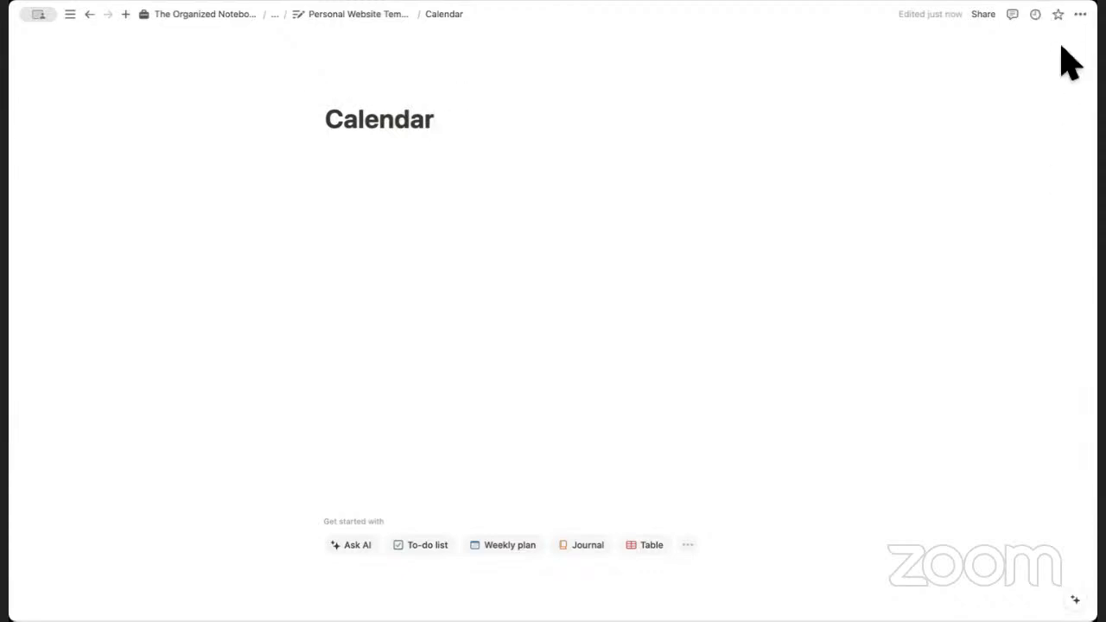
Set the Calendar page to small text and full width.
{"action": "left_click", "coordinate": [1080, 13]}
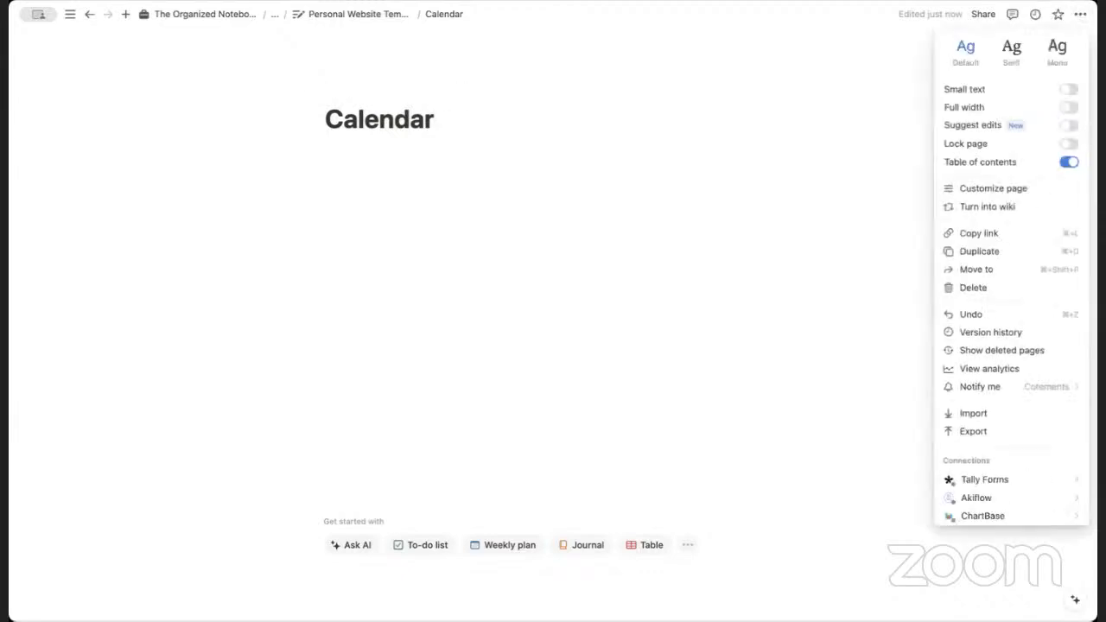
{"action": "left_click", "coordinate": [1069, 89]}
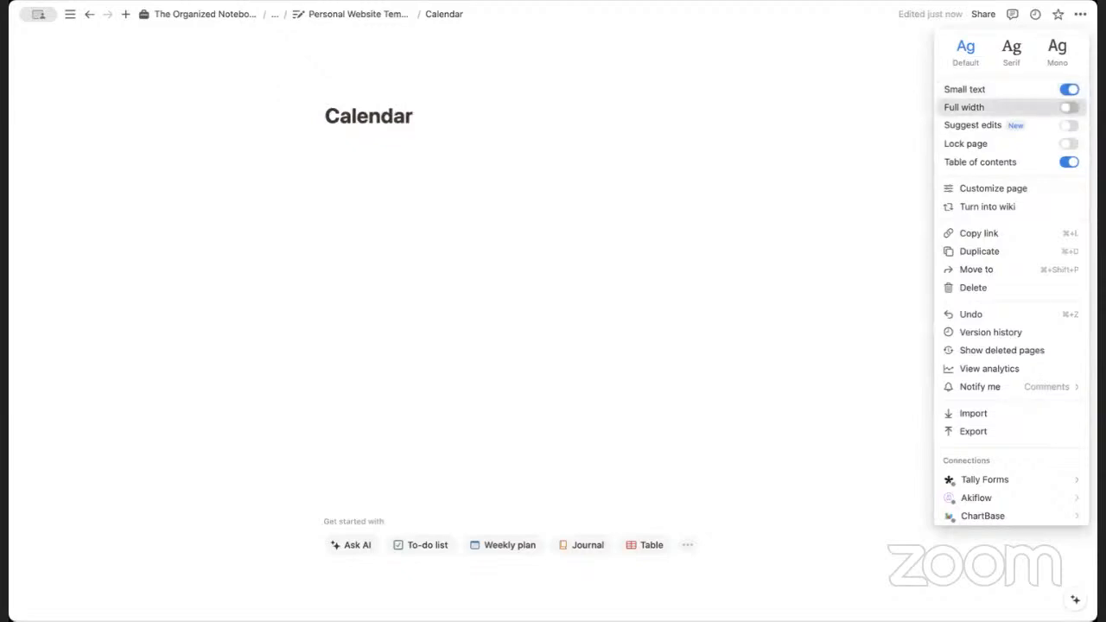
{"action": "left_click", "coordinate": [1069, 107]}
{"action": "left_click", "coordinate": [524, 253]}
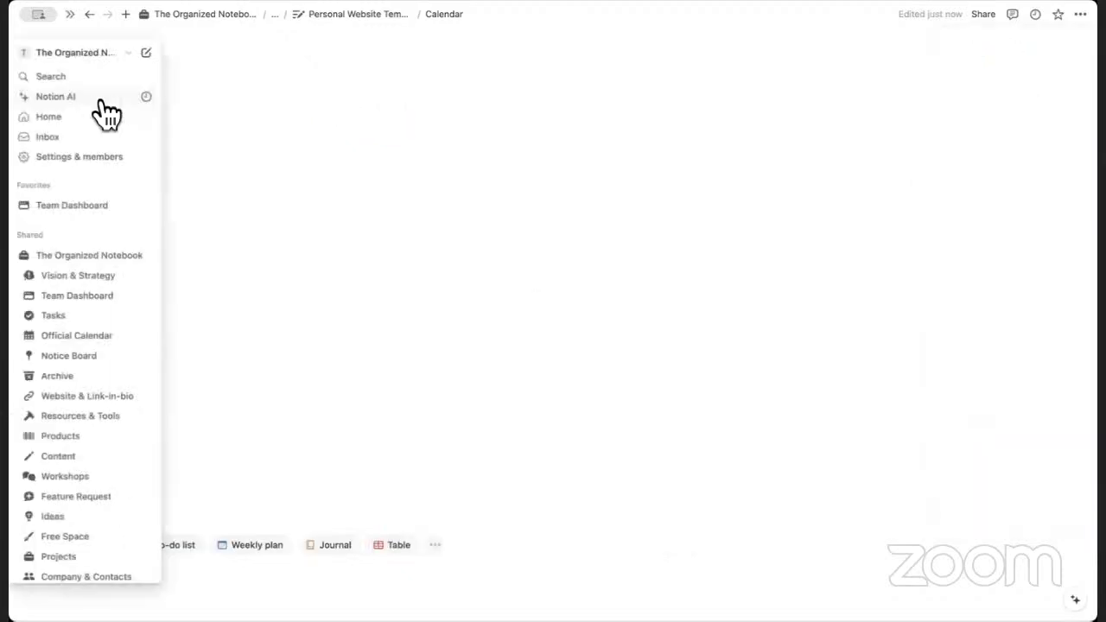
Give the Calendar page a plain calendar icon, found by searching the icon set for "calendar".
{"action": "left_click", "coordinate": [106, 90]}
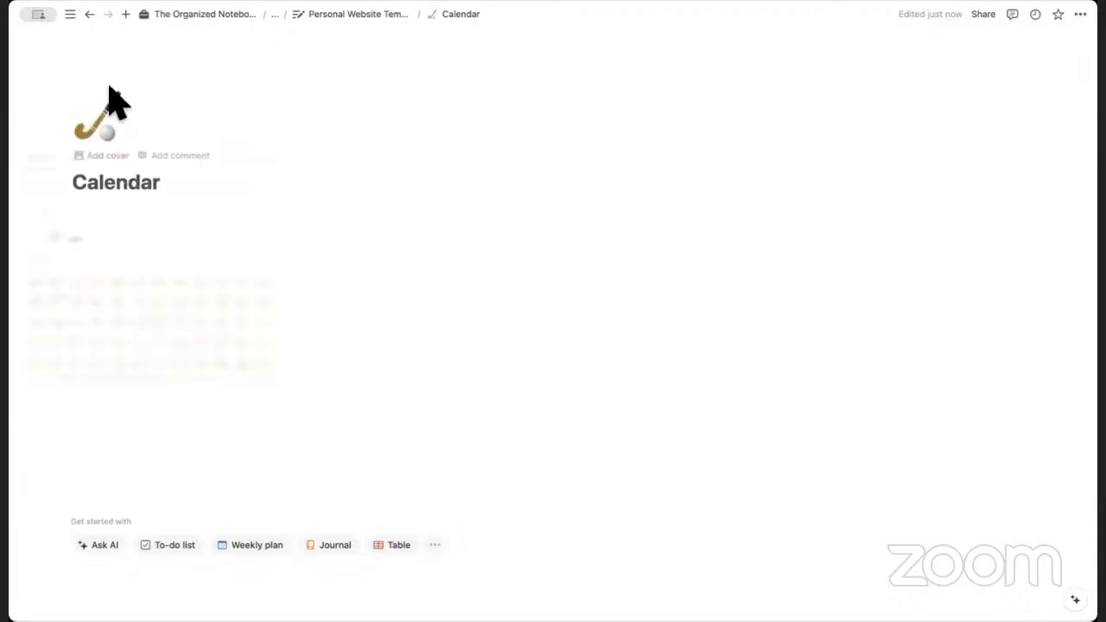
{"action": "left_click", "coordinate": [107, 104]}
{"action": "left_click", "coordinate": [79, 157]}
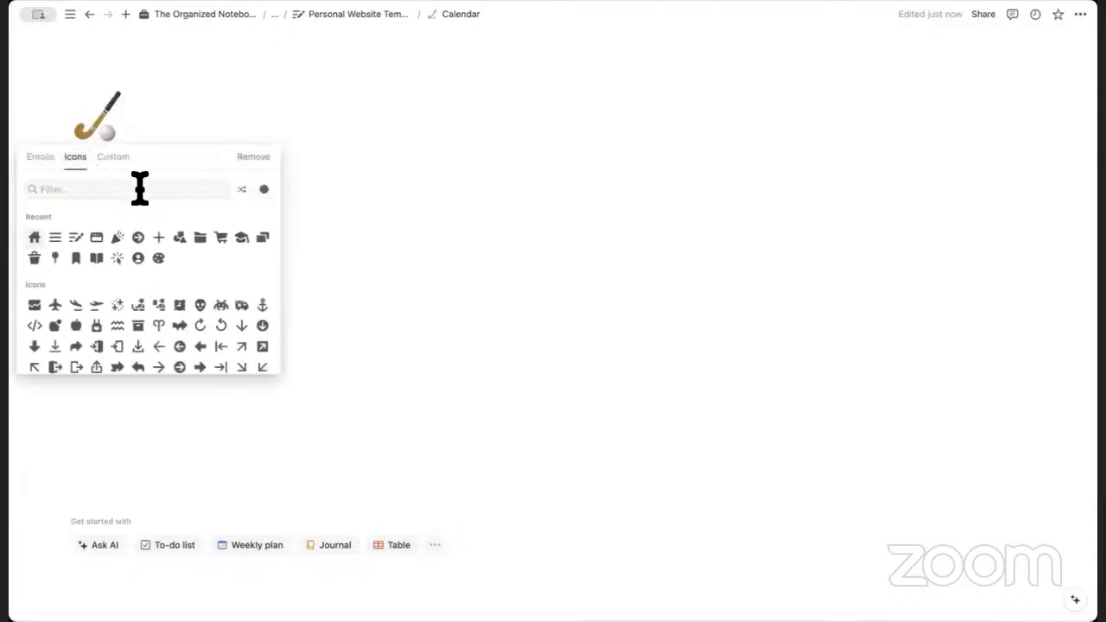
{"action": "left_click", "coordinate": [128, 187]}
{"action": "type", "text": "calendar"}
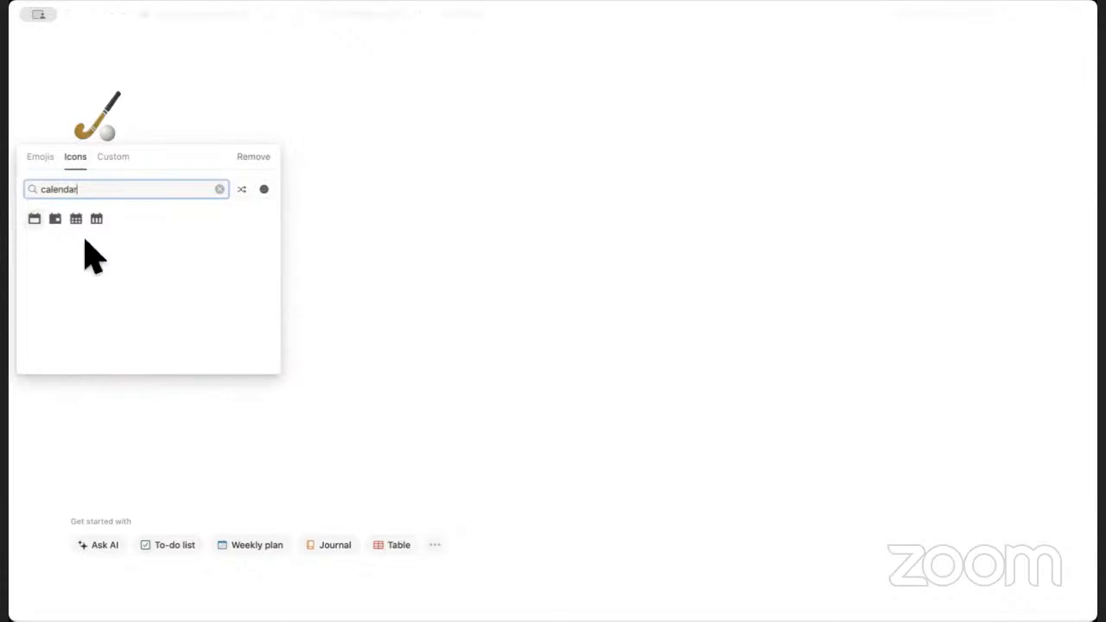
{"action": "left_click", "coordinate": [35, 220]}
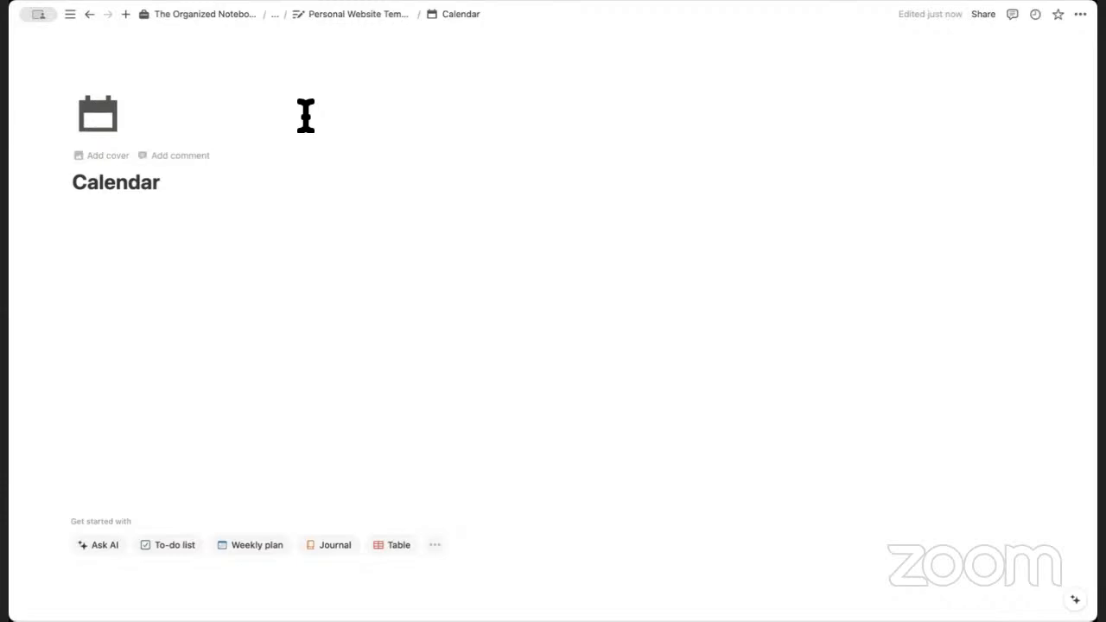
Return to Personal Website Template and turn the NAVIGATION callout into a synced block.
{"action": "left_click", "coordinate": [347, 15]}
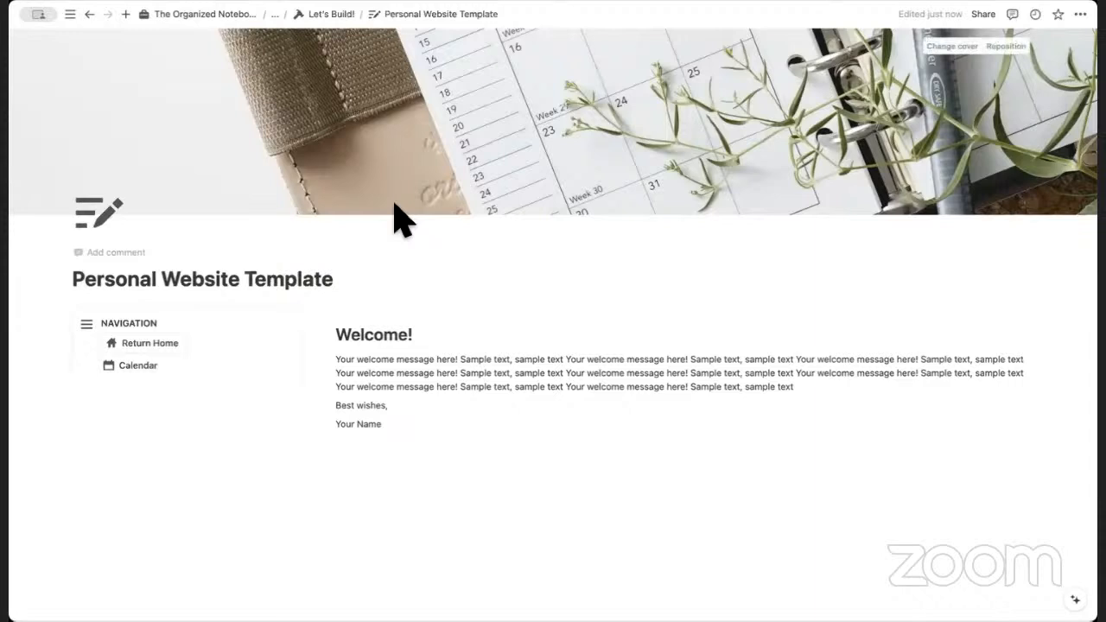
{"action": "scroll", "coordinate": [398, 220], "scroll_direction": "down", "scroll_amount": 1}
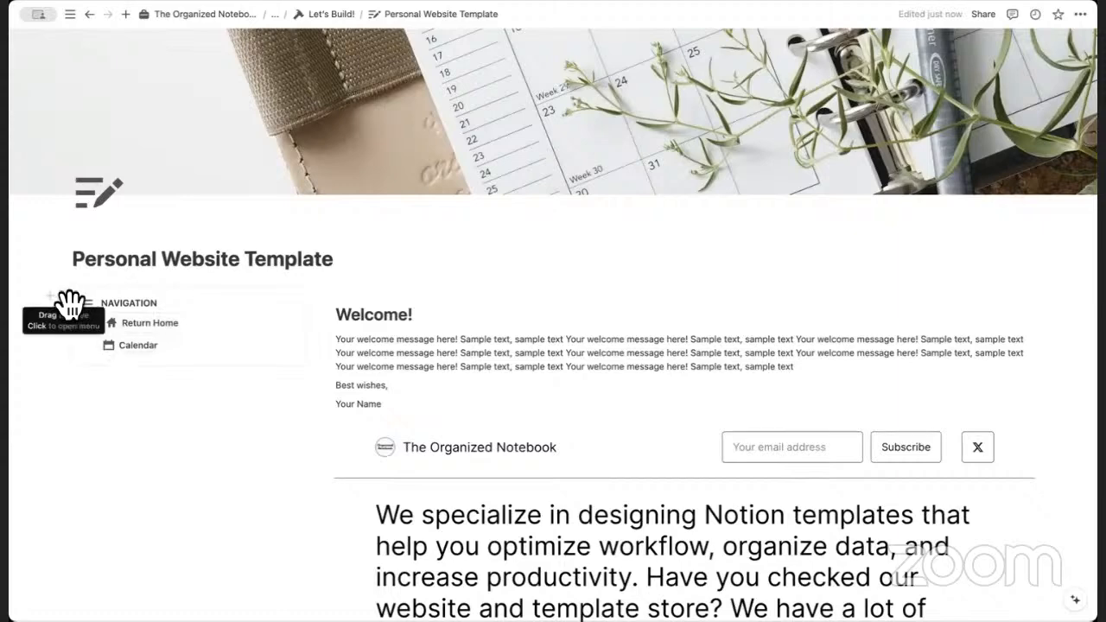
{"action": "left_click", "coordinate": [69, 304]}
{"action": "mouse_move", "coordinate": [161, 292]}
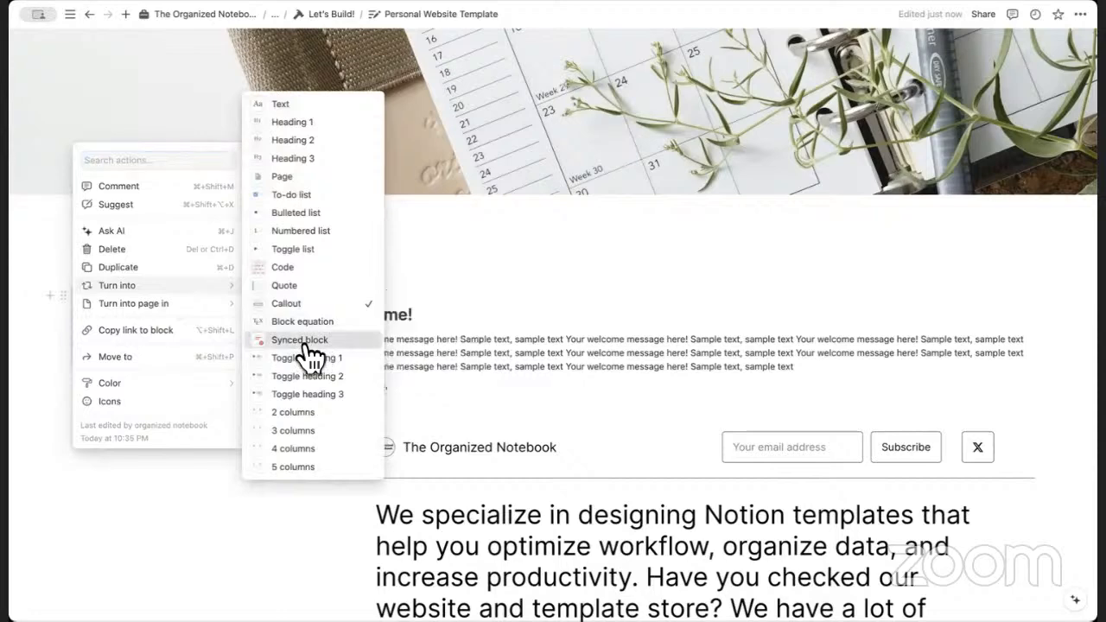
{"action": "key", "text": "Escape"}
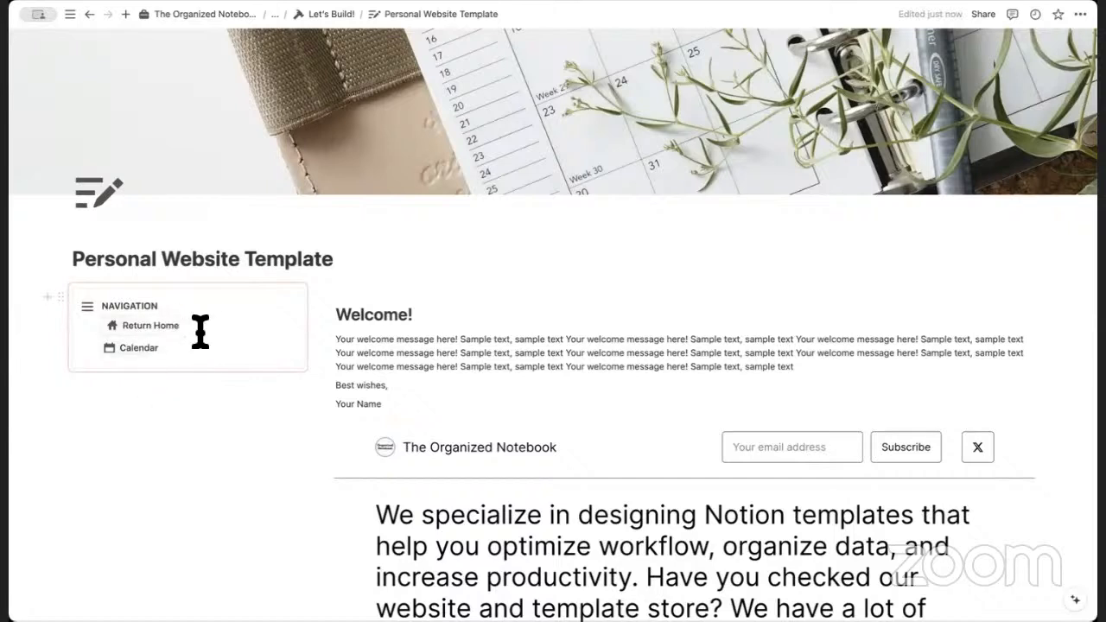
Open the Calendar sub-page and insert a 2-column layout under its title.
{"action": "mouse_move", "coordinate": [155, 354]}
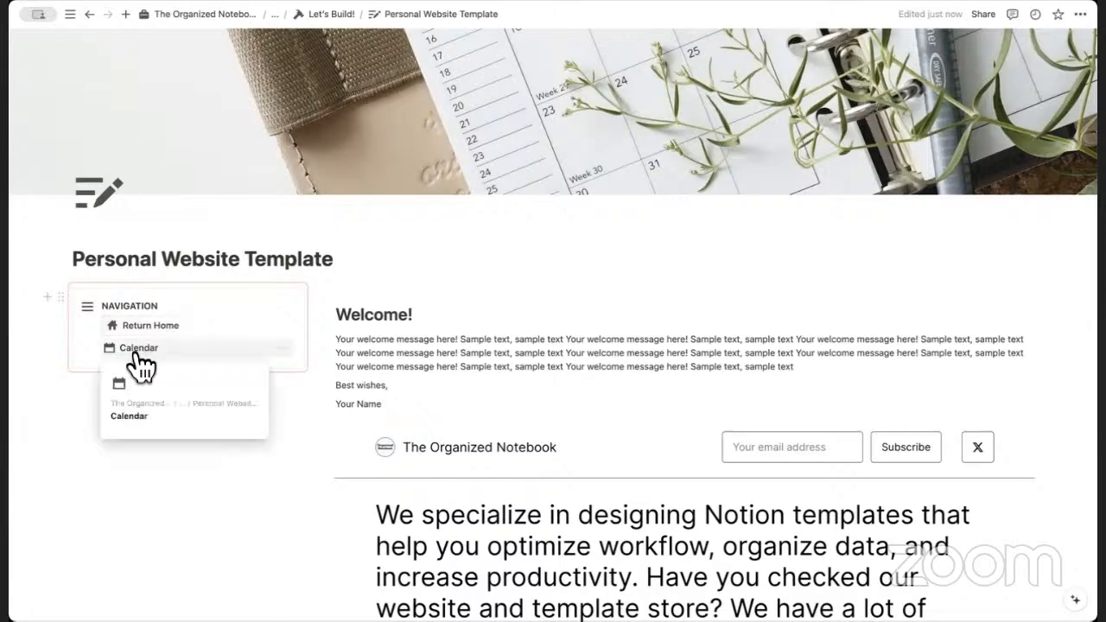
{"action": "left_click", "coordinate": [141, 355]}
{"action": "left_click", "coordinate": [159, 222]}
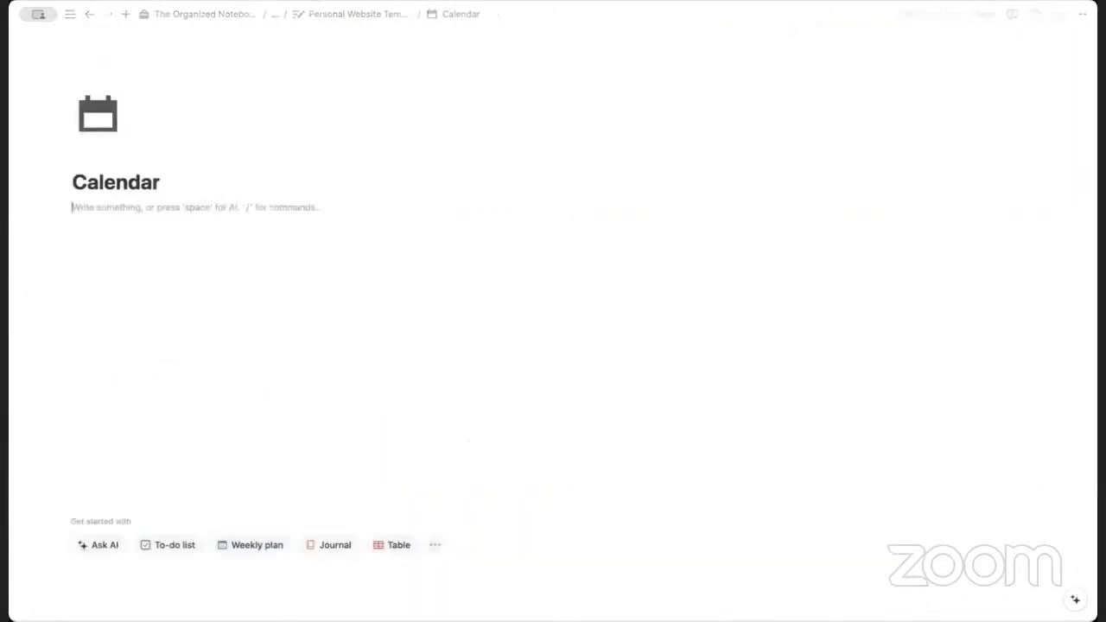
{"action": "type", "text": "/col"}
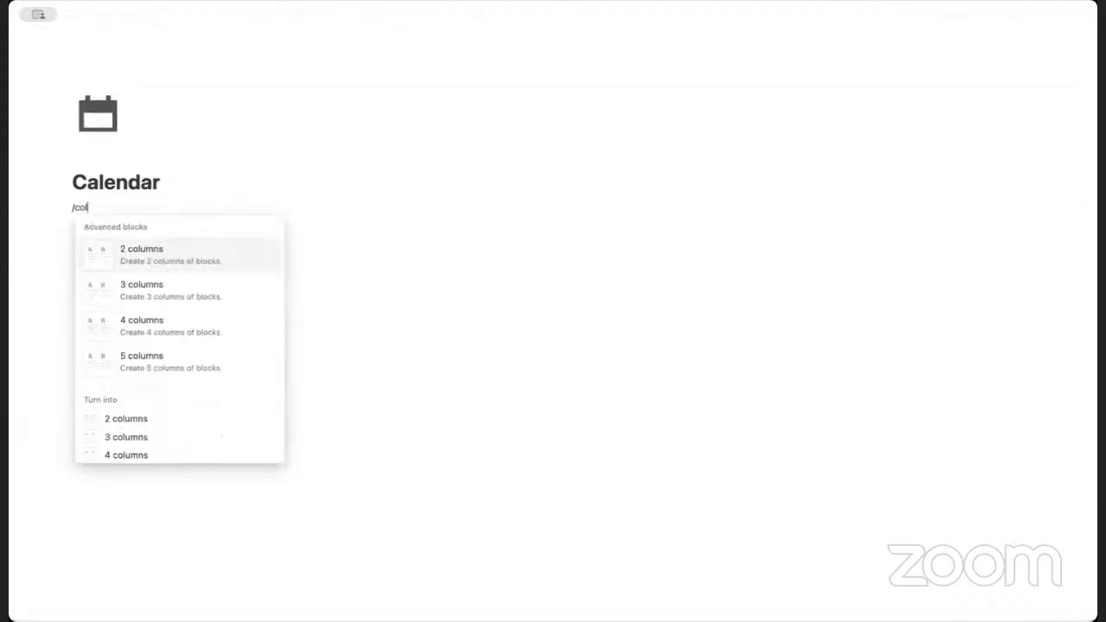
{"action": "left_click", "coordinate": [198, 264]}
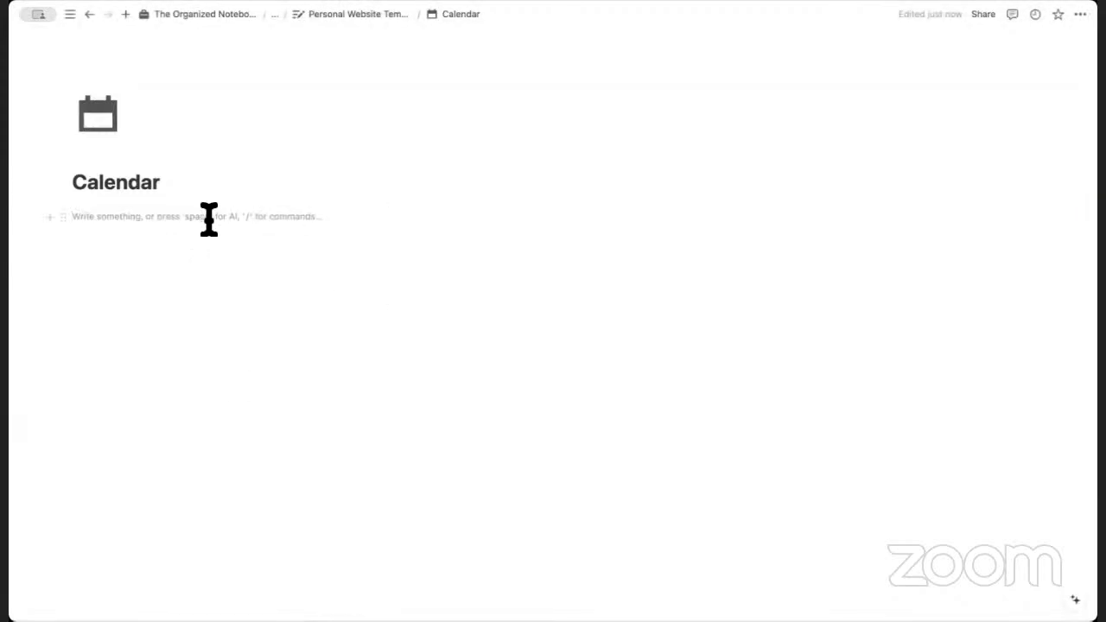
{"action": "type", "text": "https://theorganizednotebook.gumroad.com/"}
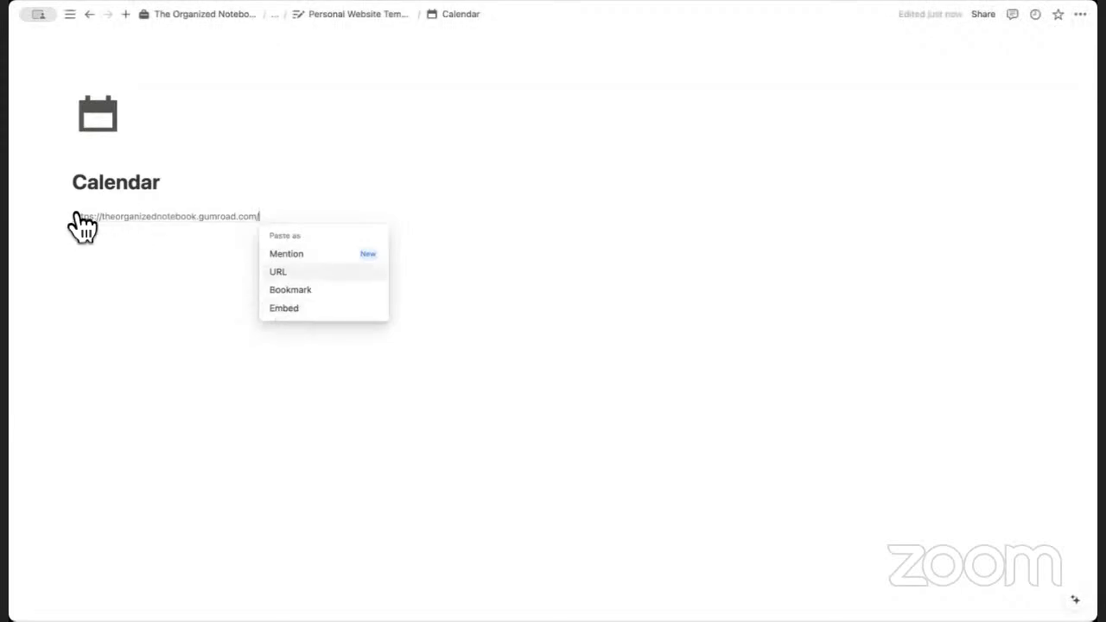
{"action": "left_click_drag", "start_coordinate": [277, 215], "coordinate": [59, 215]}
{"action": "key", "text": "BackSpace"}
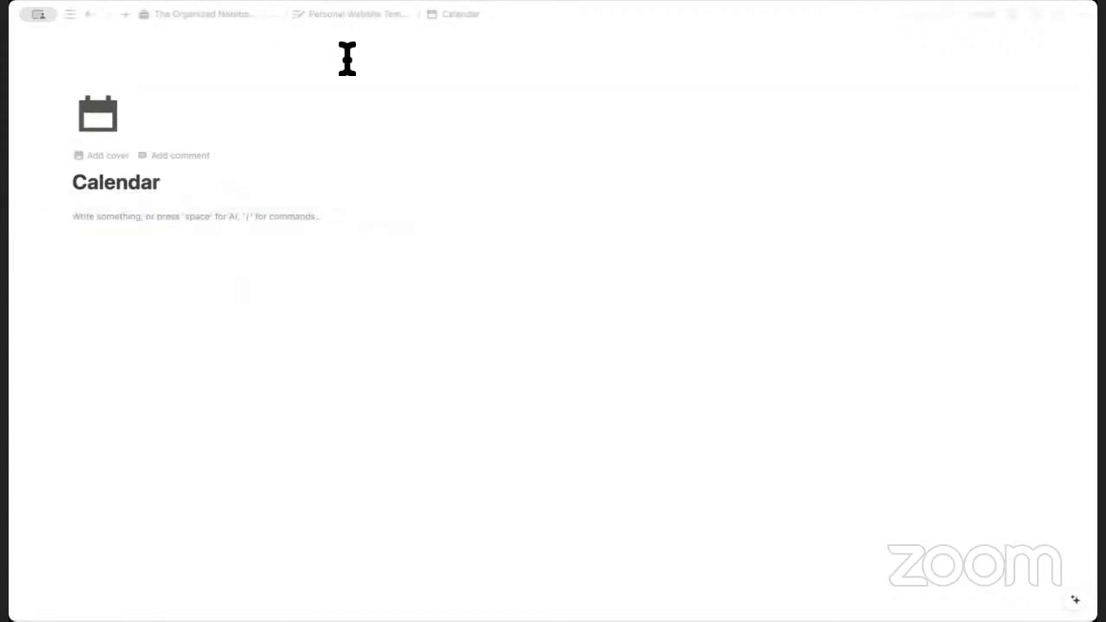
Copy the link to the synced NAVIGATION block on the Personal Website Template page.
{"action": "left_click", "coordinate": [368, 17]}
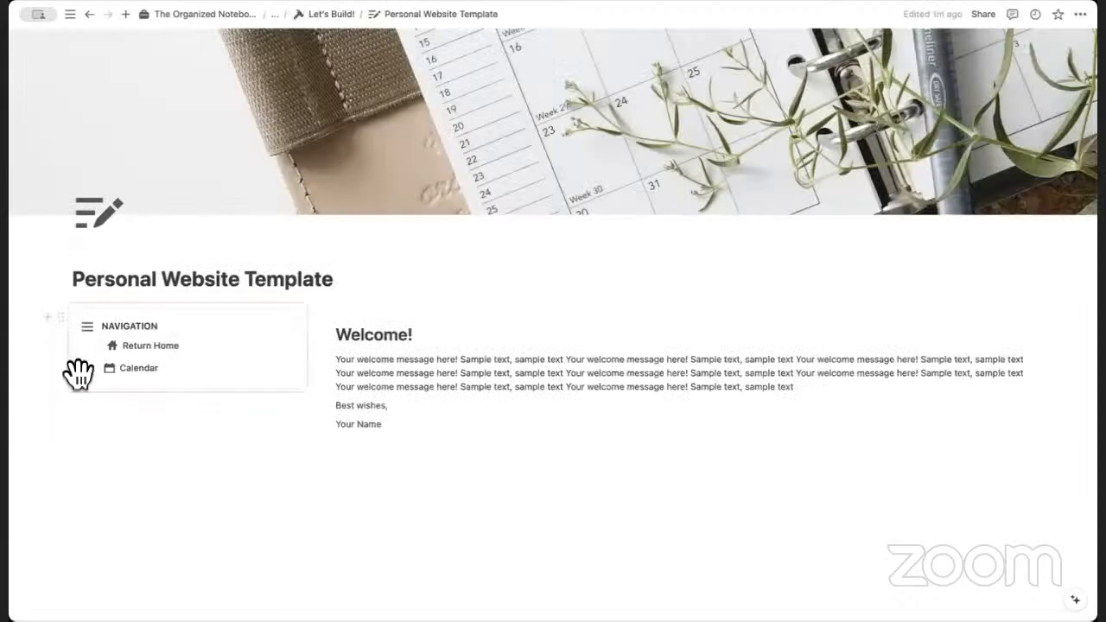
{"action": "left_click", "coordinate": [66, 325]}
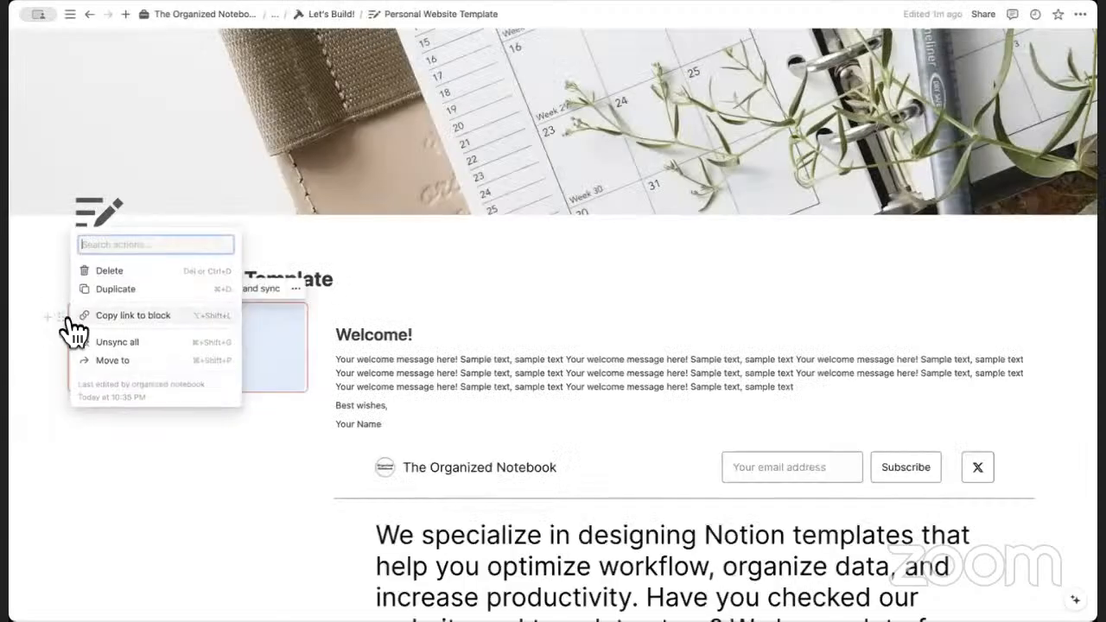
{"action": "left_click", "coordinate": [134, 324]}
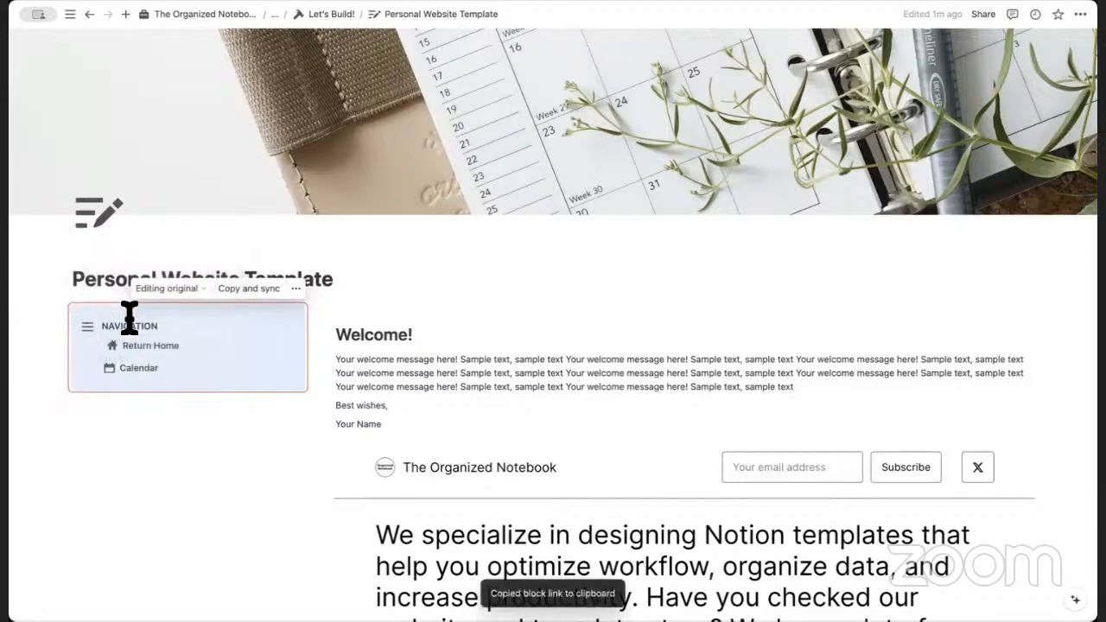
Paste the copied NAVIGATION link into the Calendar page's first column as a synced block, and narrow that column.
{"action": "left_click", "coordinate": [140, 368]}
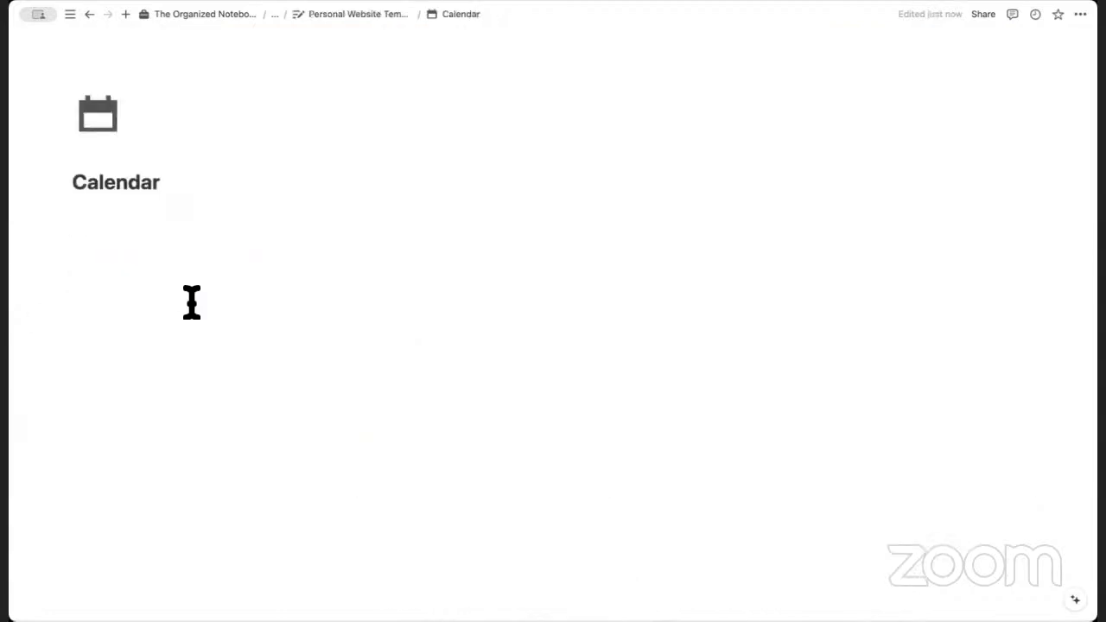
{"action": "key", "text": "super+v"}
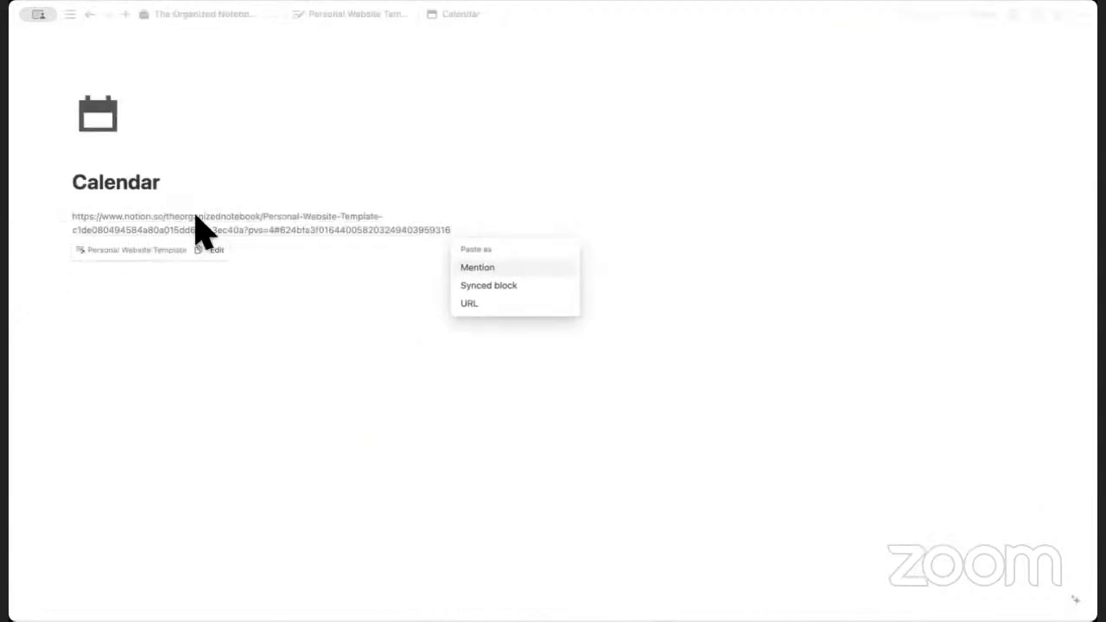
{"action": "left_click", "coordinate": [502, 287]}
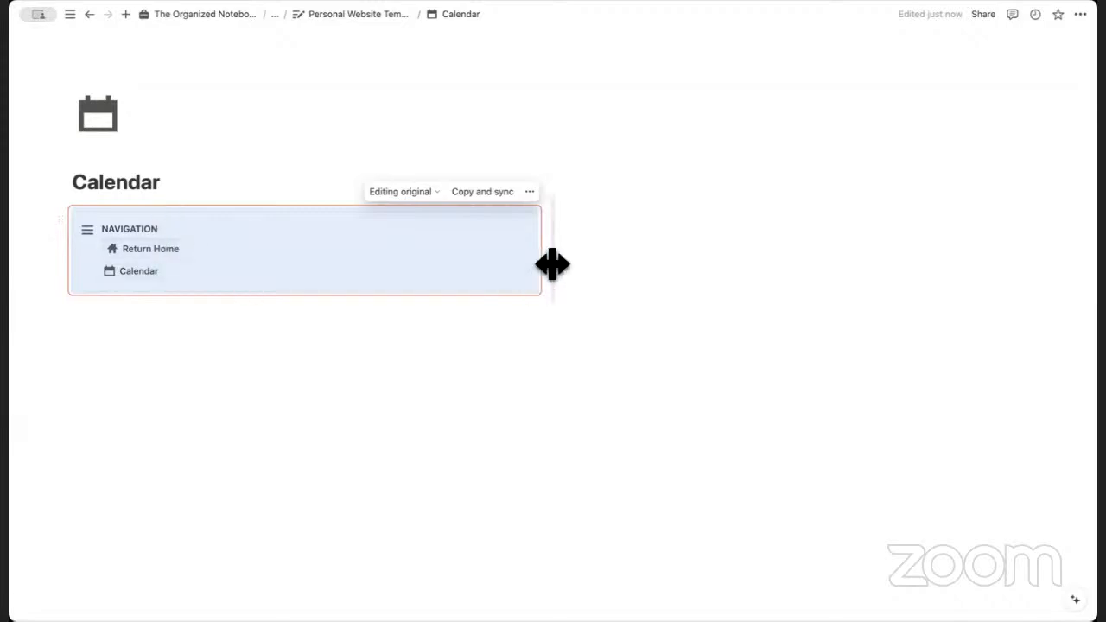
{"action": "left_click_drag", "start_coordinate": [552, 264], "coordinate": [383, 294]}
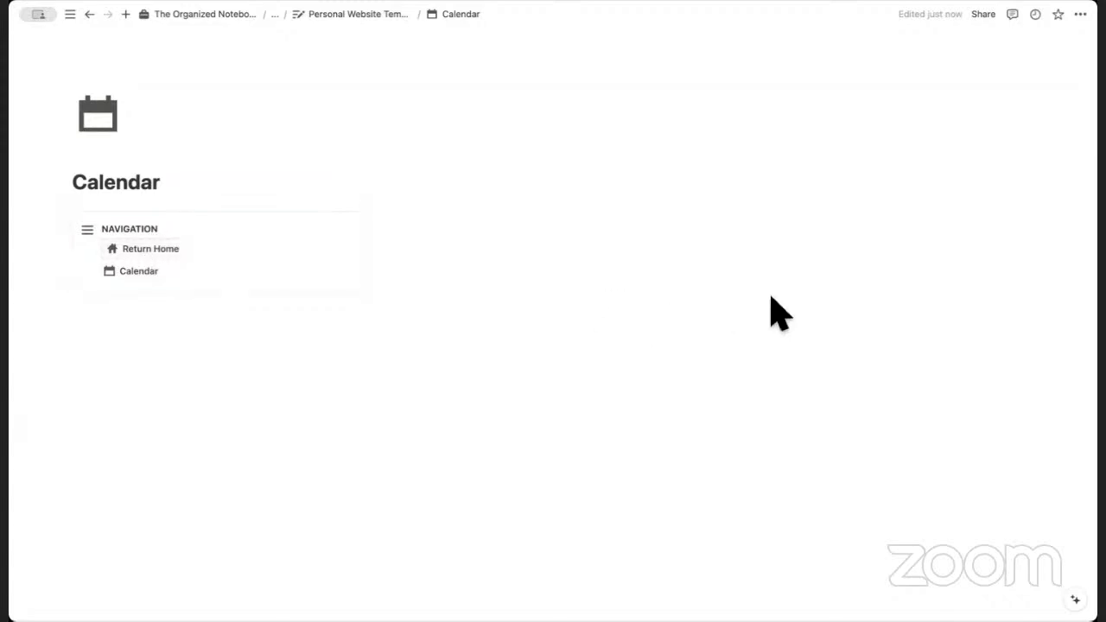
Test the navigation by following Return Home to the main page and going back to Calendar.
{"action": "left_click", "coordinate": [152, 249]}
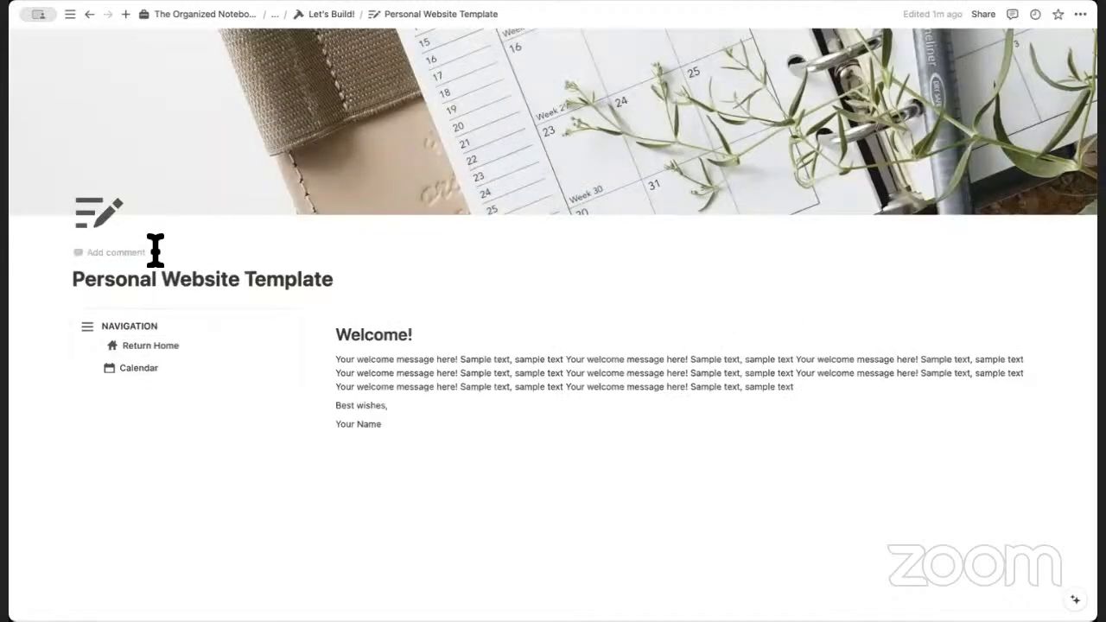
{"action": "left_click", "coordinate": [143, 369]}
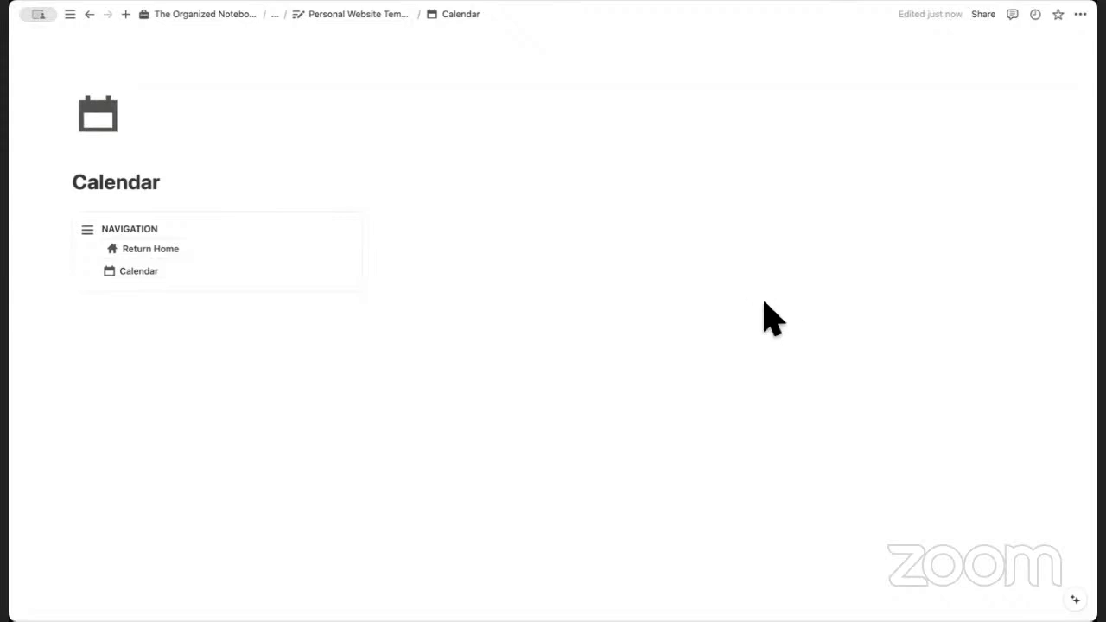
Add a Heading 3 reading "Notion Calendar" in the Calendar page's second column, with a divider beneath it.
{"action": "left_click", "coordinate": [409, 216]}
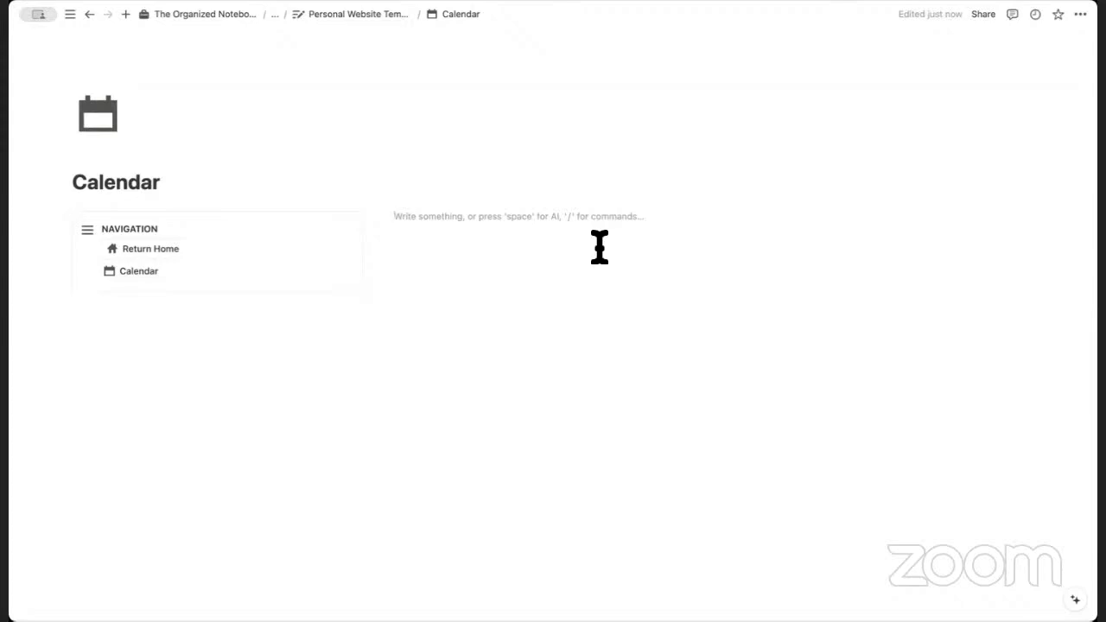
{"action": "type", "text": "/"}
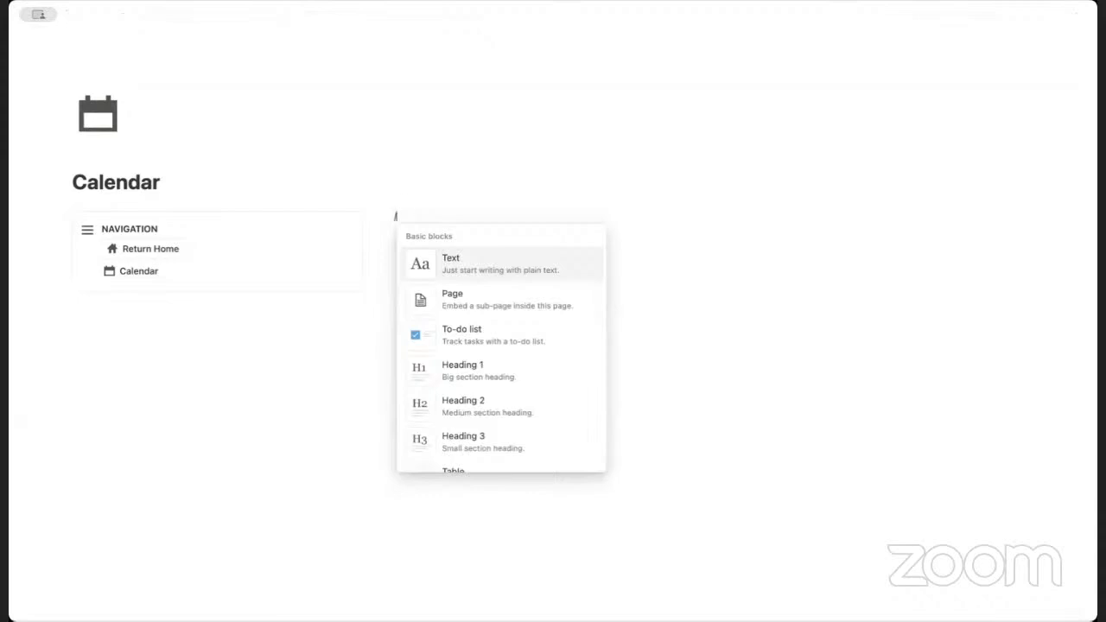
{"action": "type", "text": "heading"}
{"action": "left_click", "coordinate": [537, 332]}
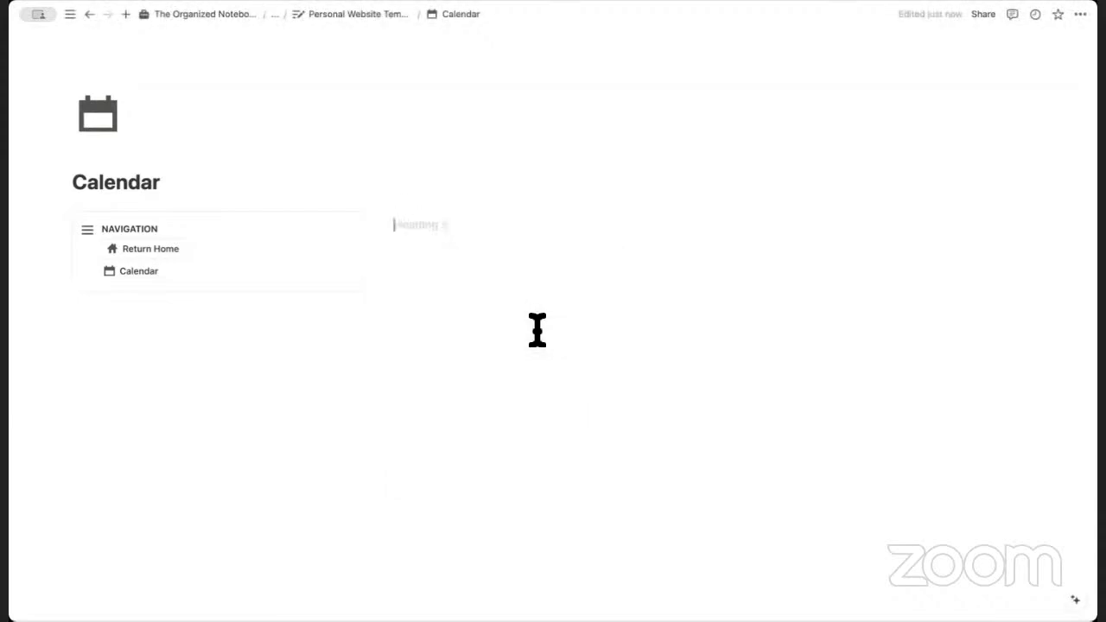
{"action": "type", "text": "Cale"}
{"action": "key", "text": "BackSpace"}
{"action": "key", "text": "BackSpace"}
{"action": "key", "text": "BackSpace"}
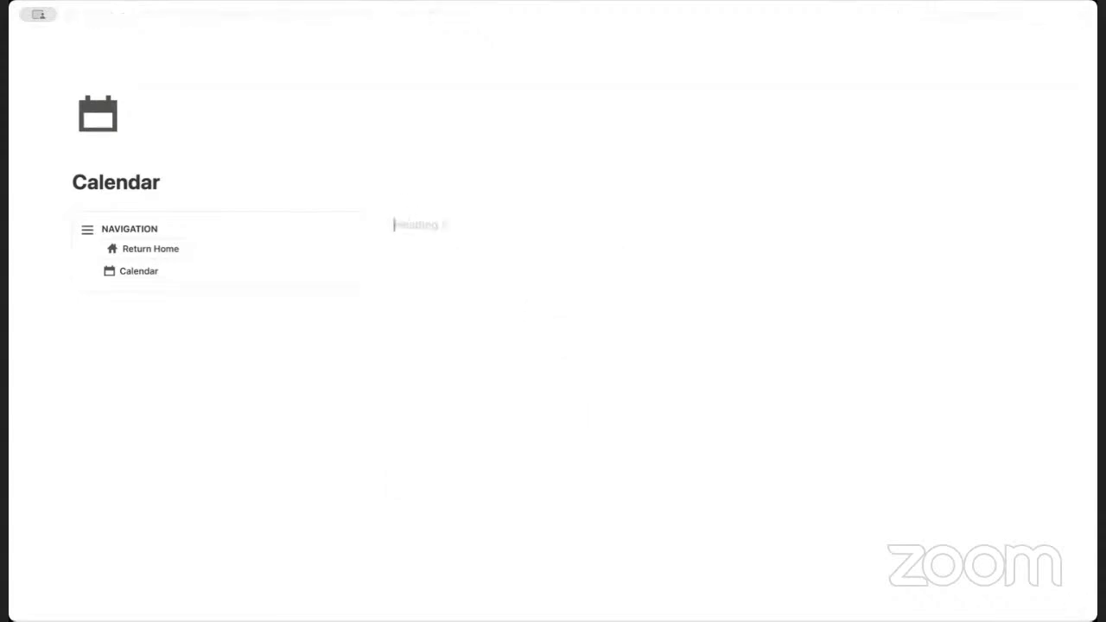
{"action": "type", "text": "Notion Calendar"}
{"action": "key", "text": "Return"}
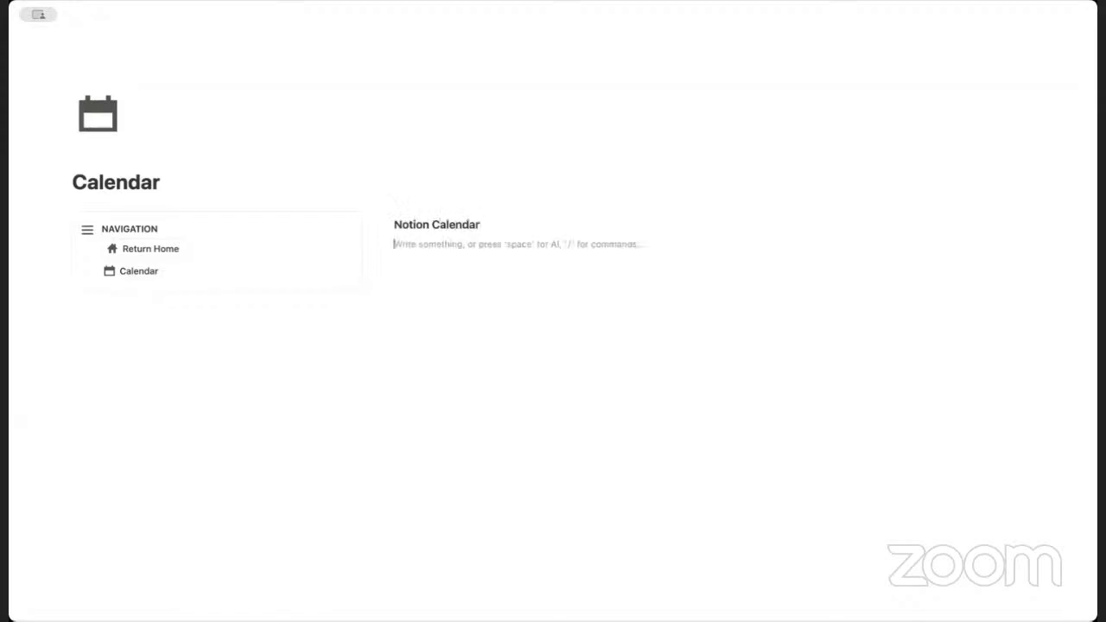
{"action": "type", "text": "/d"}
{"action": "key", "text": "Return"}
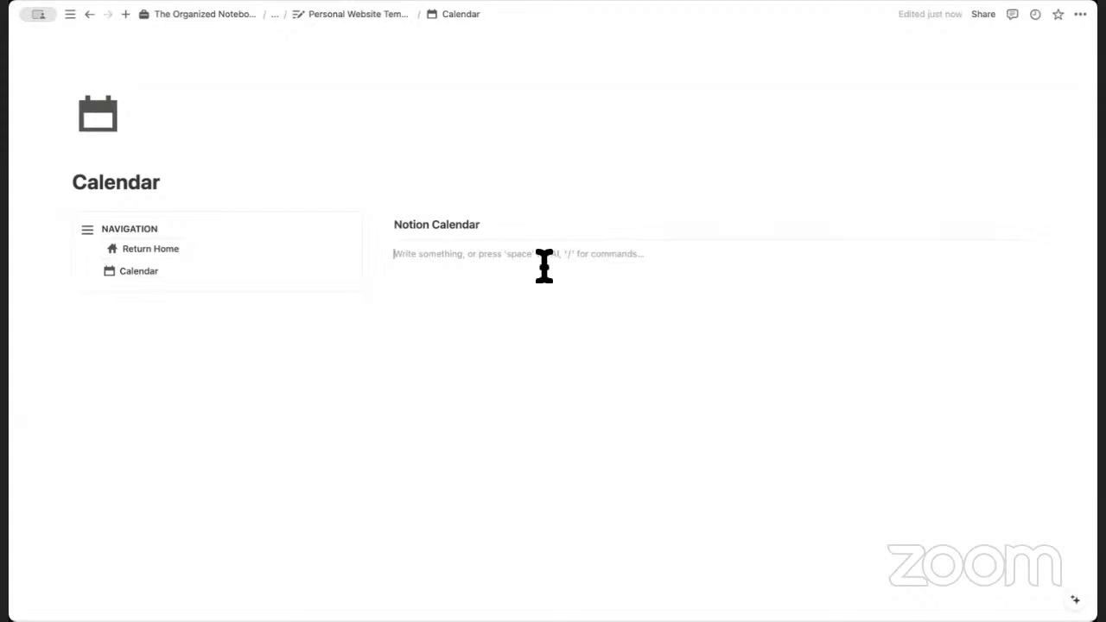
Insert a calendar view below the divider, based on a new blank calendar database.
{"action": "type", "text": "/calen"}
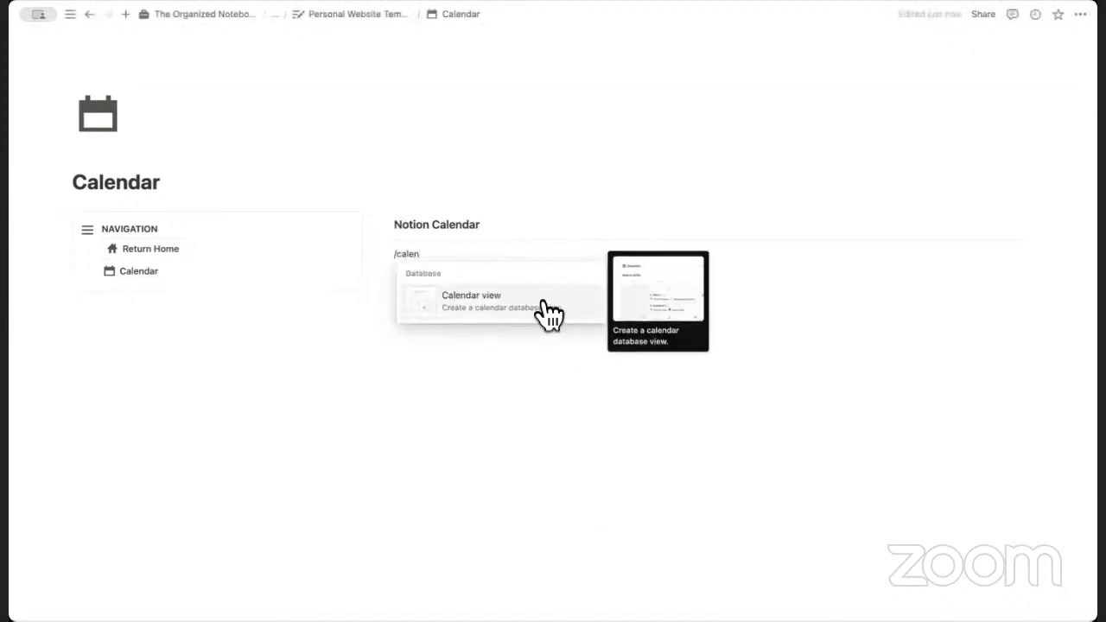
{"action": "left_click", "coordinate": [534, 303]}
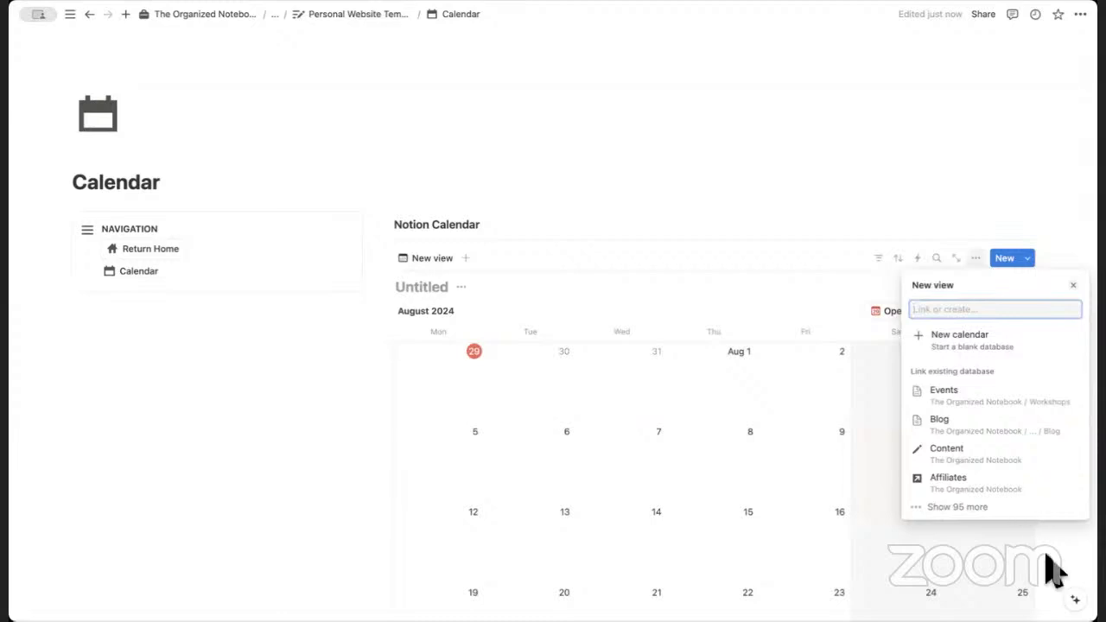
{"action": "left_click", "coordinate": [989, 339]}
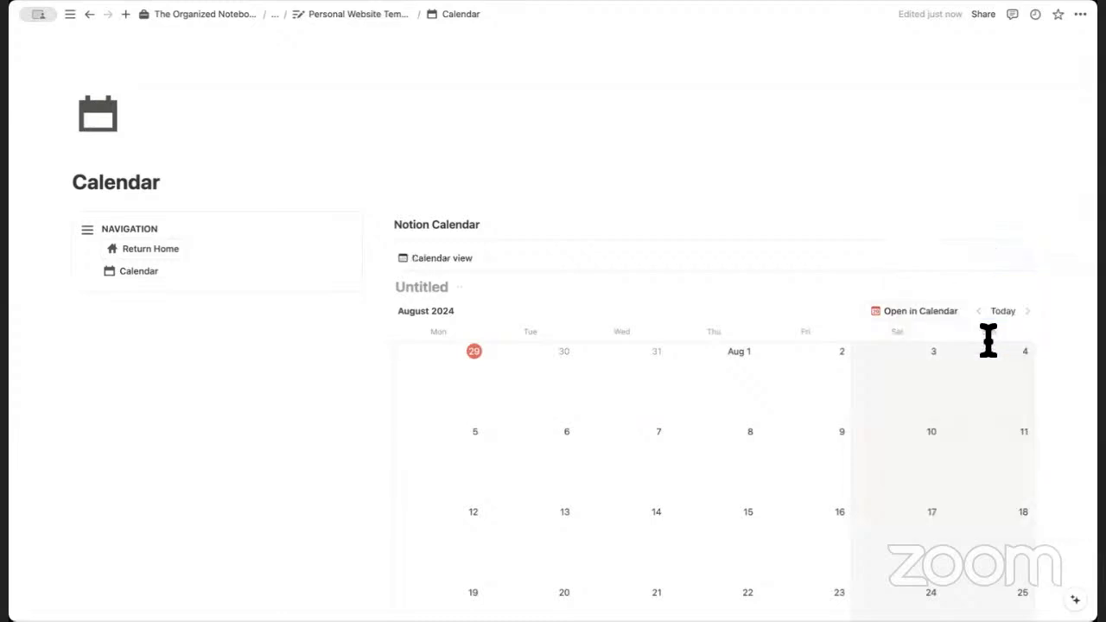
Name the new calendar database "Calendar", hide its database title, and review the resulting calendar view.
{"action": "left_click", "coordinate": [462, 286]}
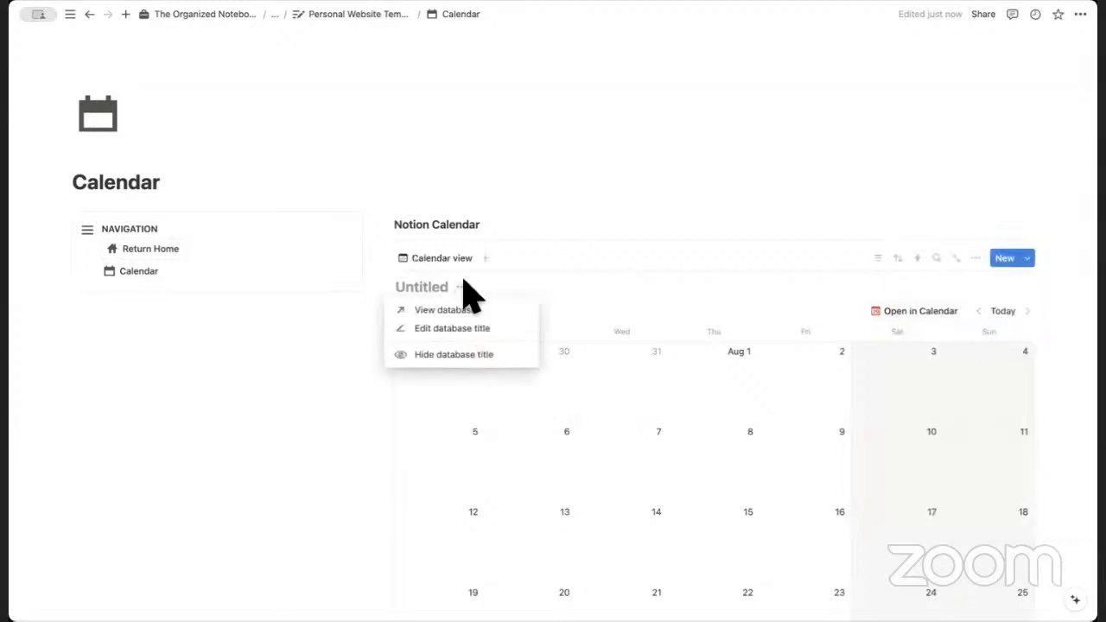
{"action": "left_click", "coordinate": [420, 286]}
{"action": "type", "text": "Calendar"}
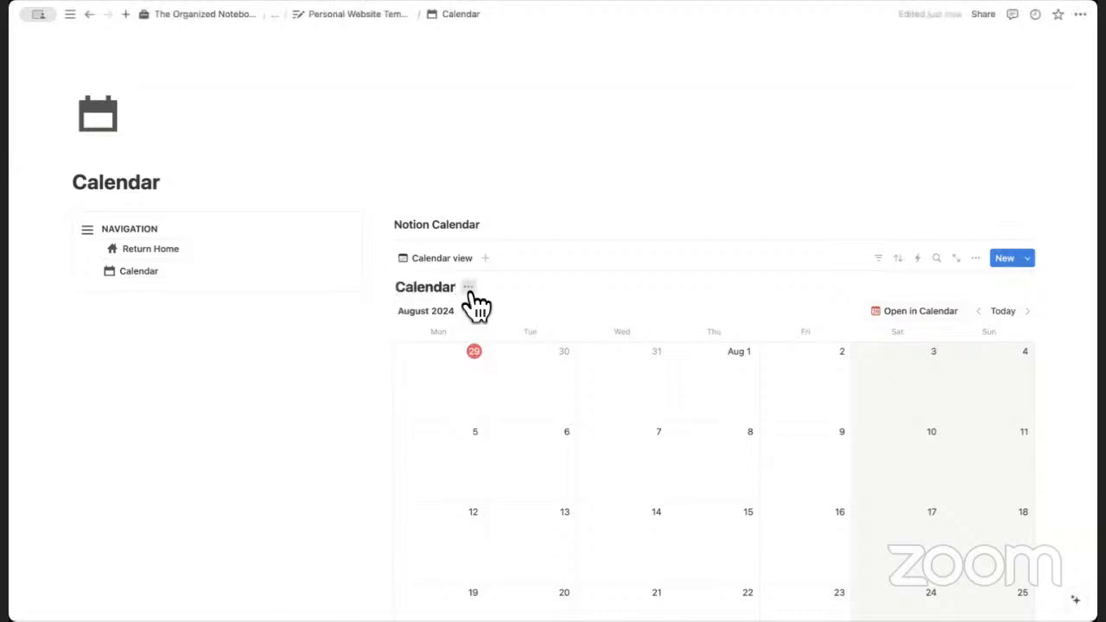
{"action": "left_click", "coordinate": [467, 286]}
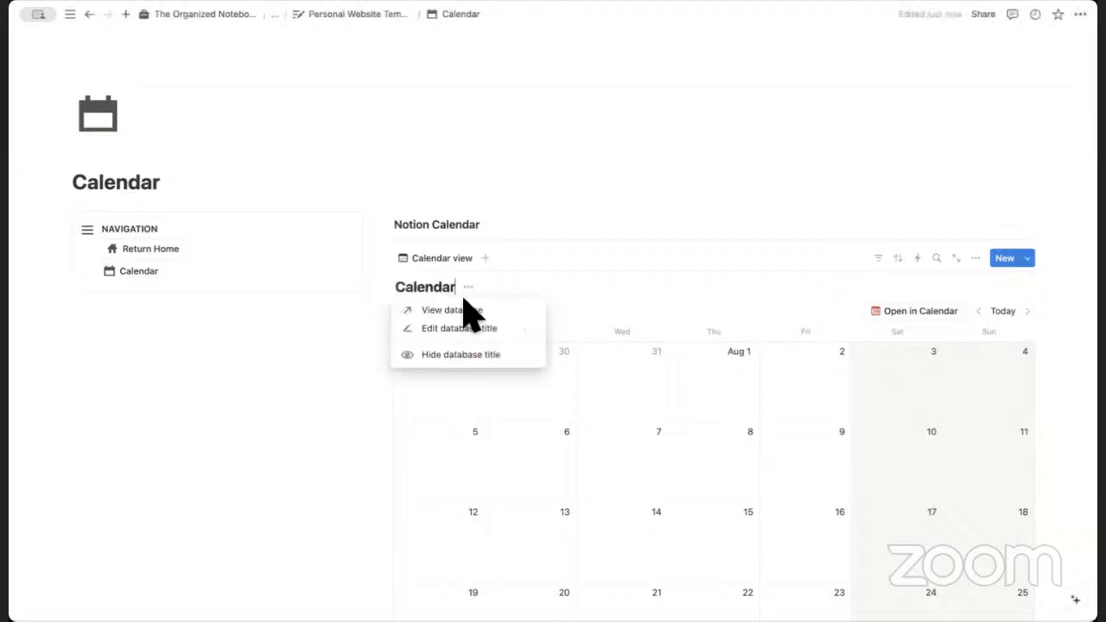
{"action": "left_click", "coordinate": [447, 355]}
{"action": "scroll", "coordinate": [522, 337], "scroll_direction": "down", "scroll_amount": 5}
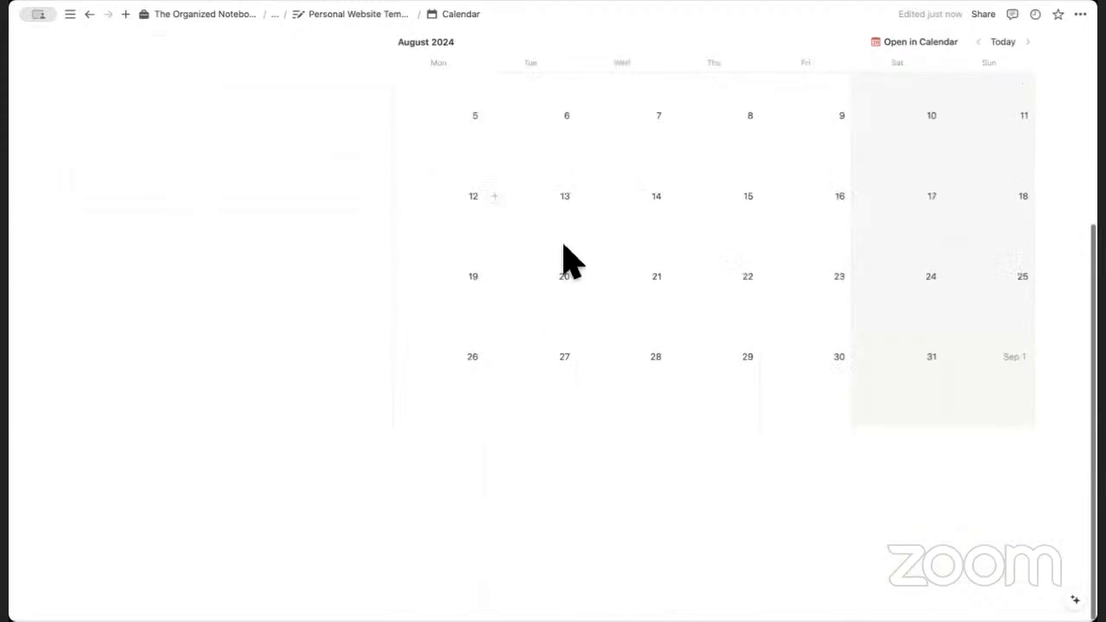
{"action": "scroll", "coordinate": [567, 259], "scroll_direction": "up", "scroll_amount": 2}
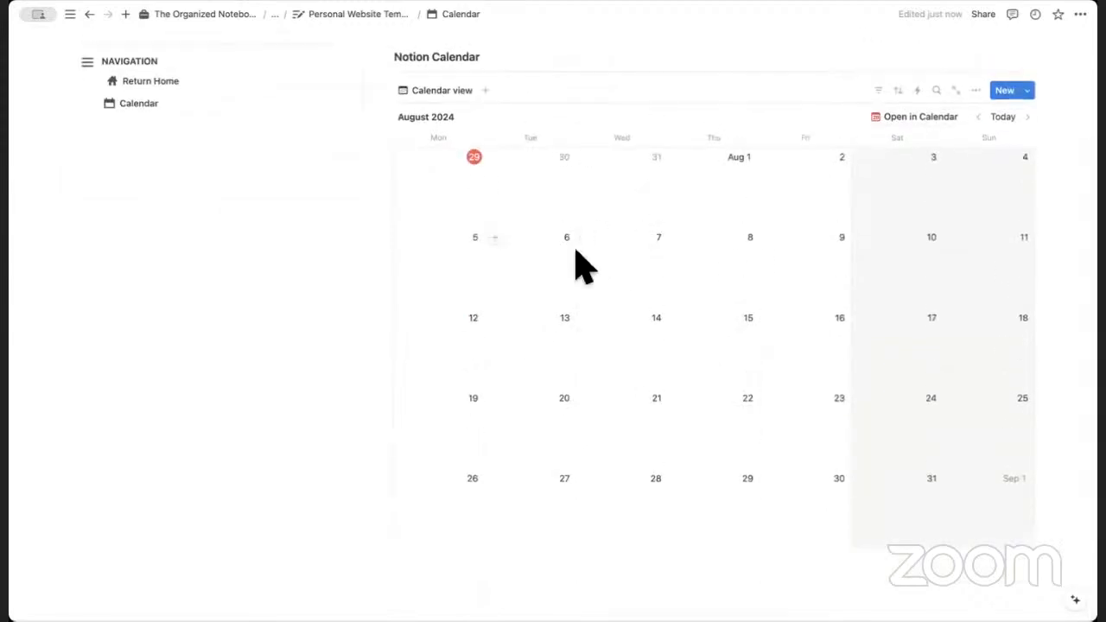
{"action": "scroll", "coordinate": [575, 262], "scroll_direction": "up", "scroll_amount": 3}
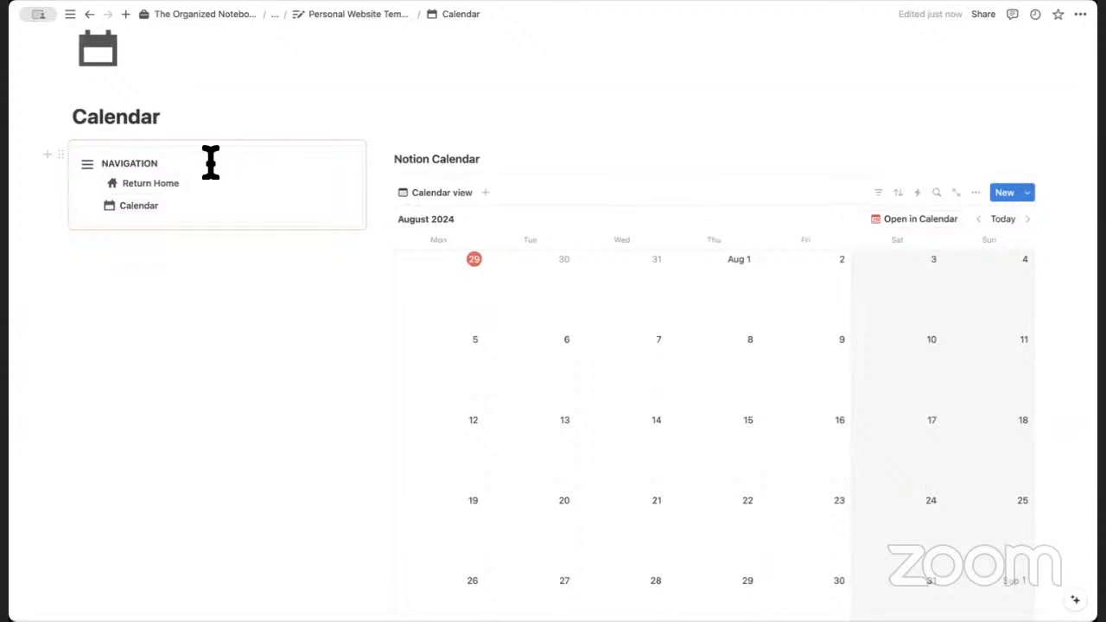
Check the navigation column's width on the main page, and narrow the Calendar page's first column to match.
{"action": "left_click", "coordinate": [164, 186]}
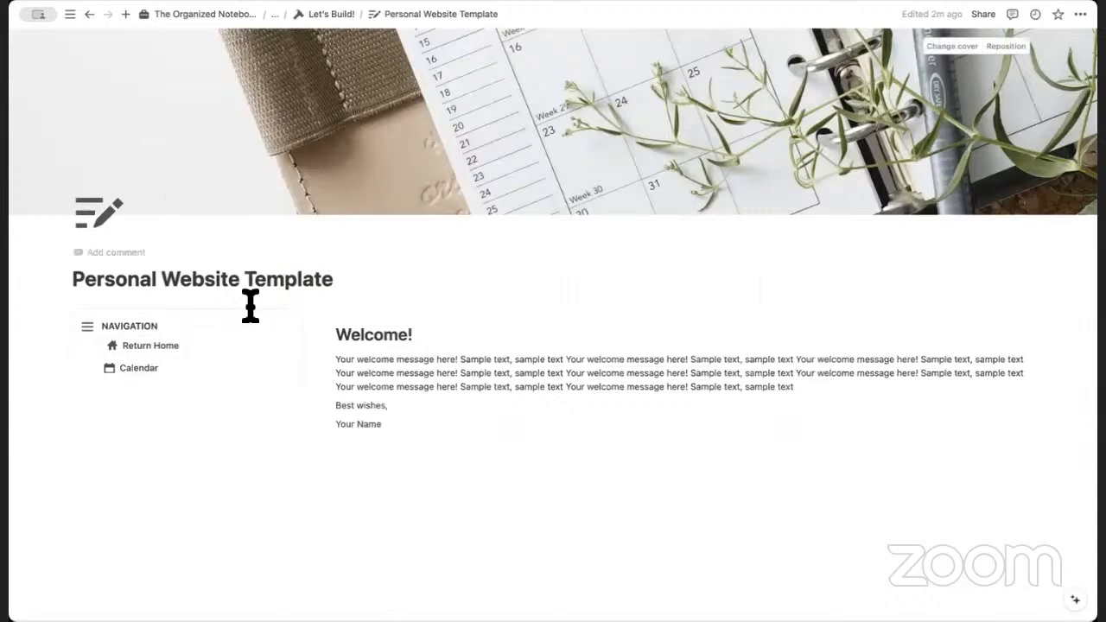
{"action": "left_click", "coordinate": [134, 367]}
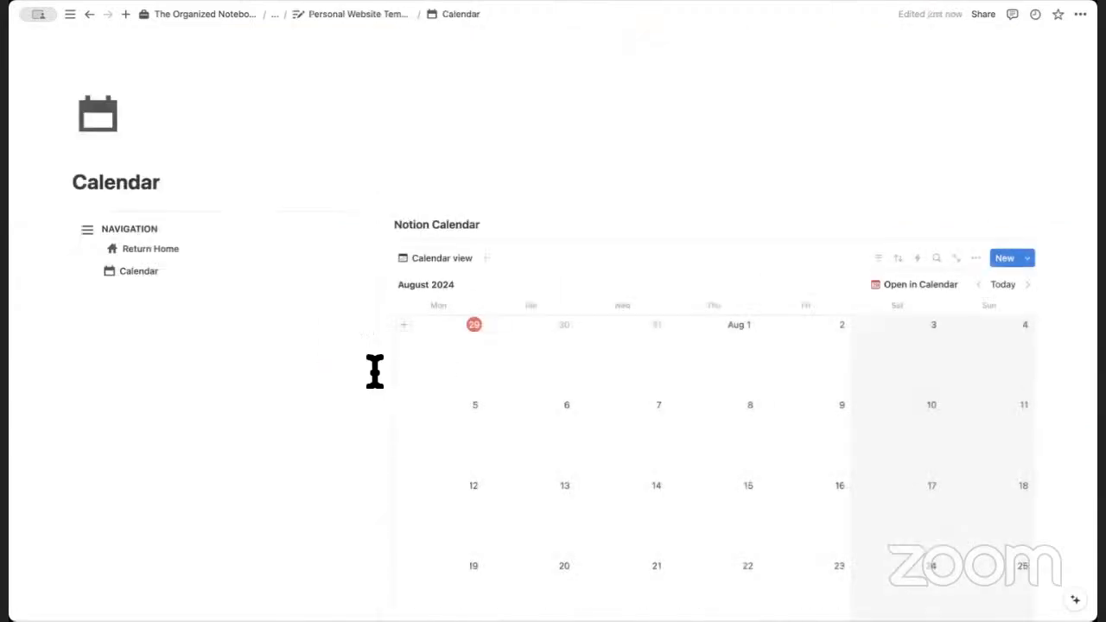
{"action": "left_click_drag", "start_coordinate": [376, 280], "coordinate": [331, 284]}
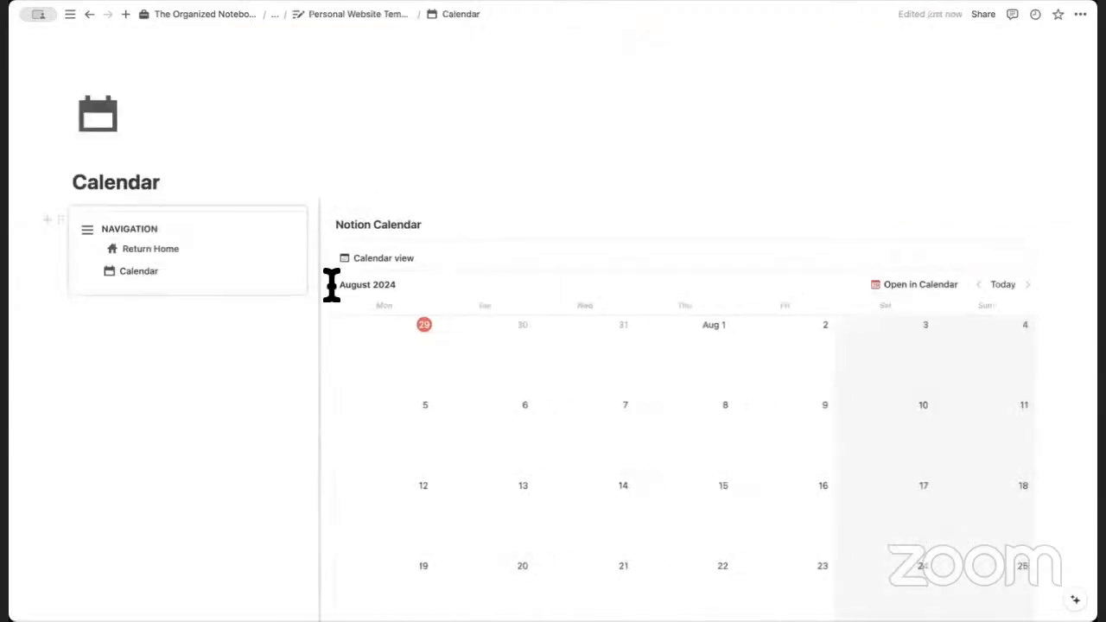
Add a Heading 3 reading "Google Calendar" in the empty line below the calendar view.
{"action": "scroll", "coordinate": [413, 285], "scroll_direction": "down", "scroll_amount": 5}
{"action": "left_click", "coordinate": [395, 447]}
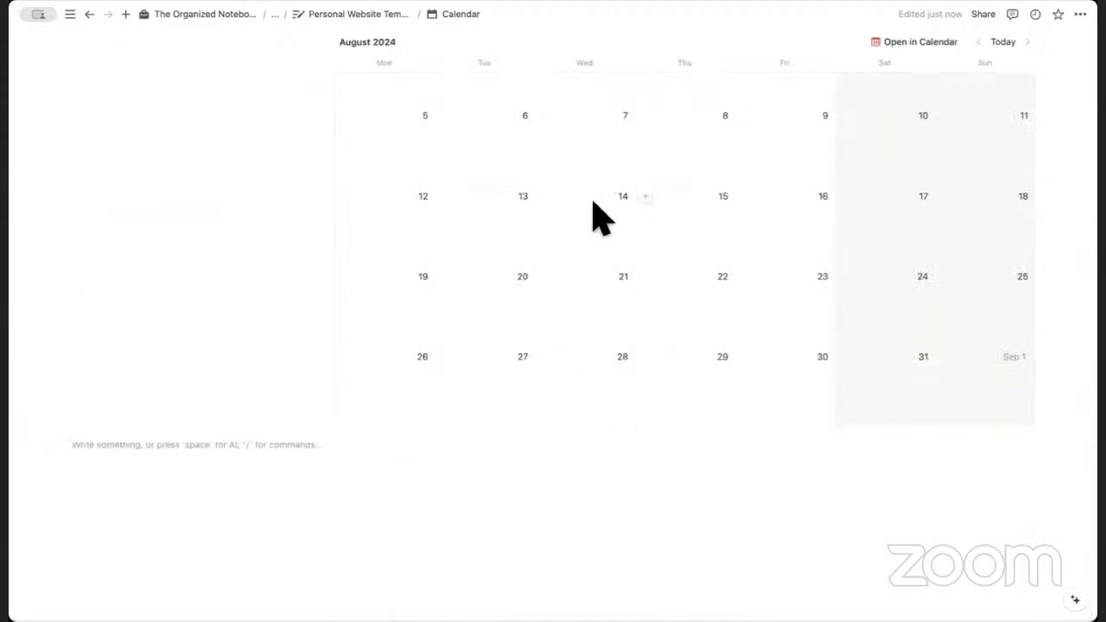
{"action": "scroll", "coordinate": [593, 217], "scroll_direction": "up", "scroll_amount": 5}
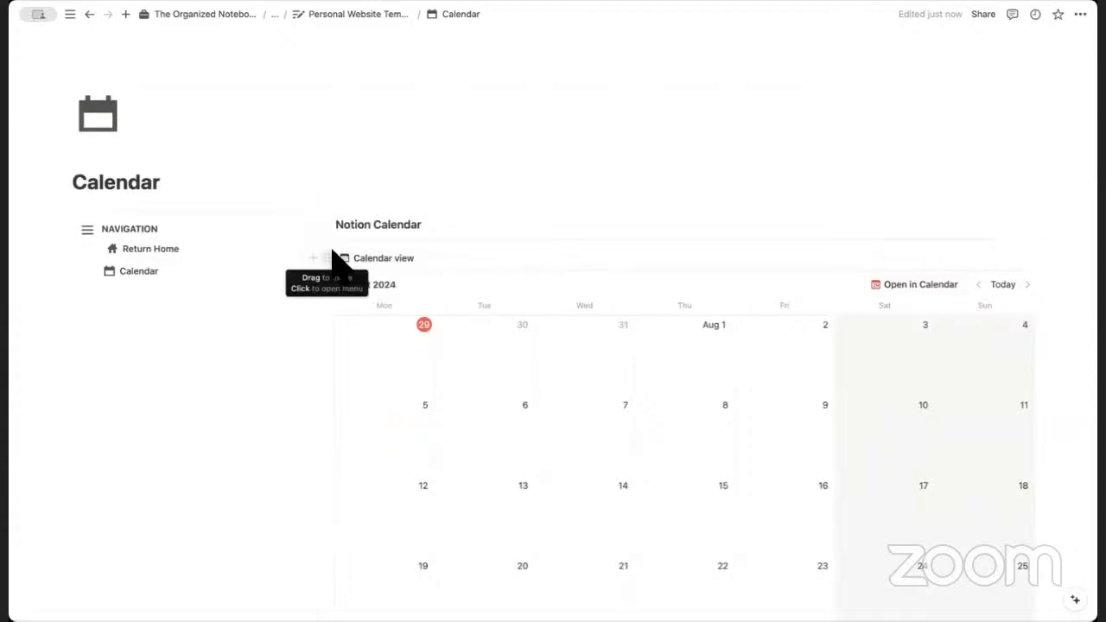
{"action": "scroll", "coordinate": [382, 445], "scroll_direction": "down", "scroll_amount": 4}
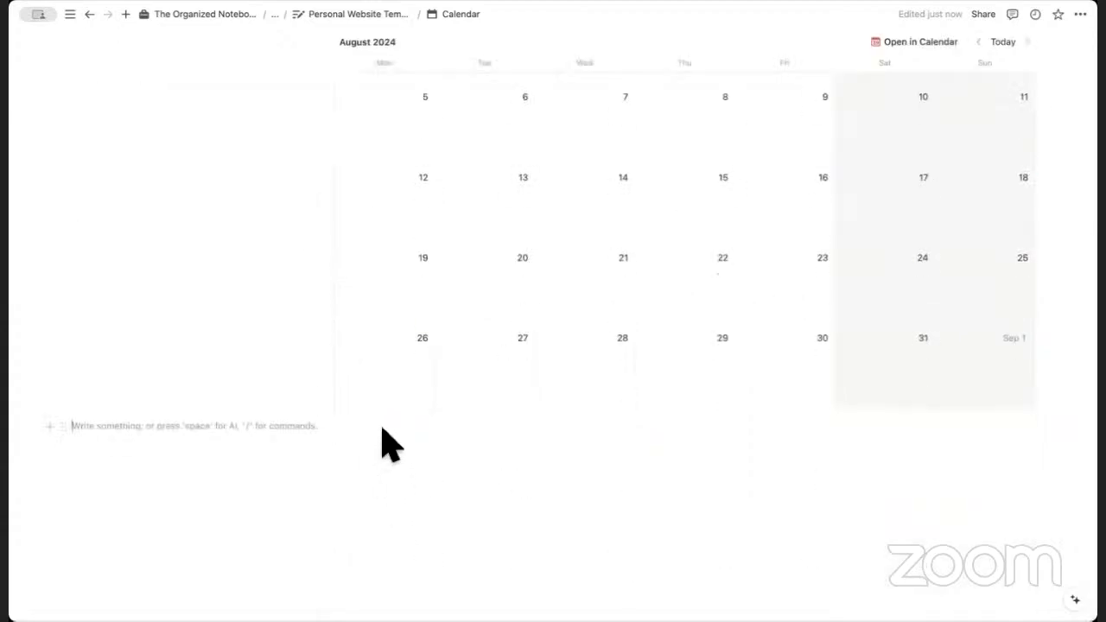
{"action": "type", "text": "/heading"}
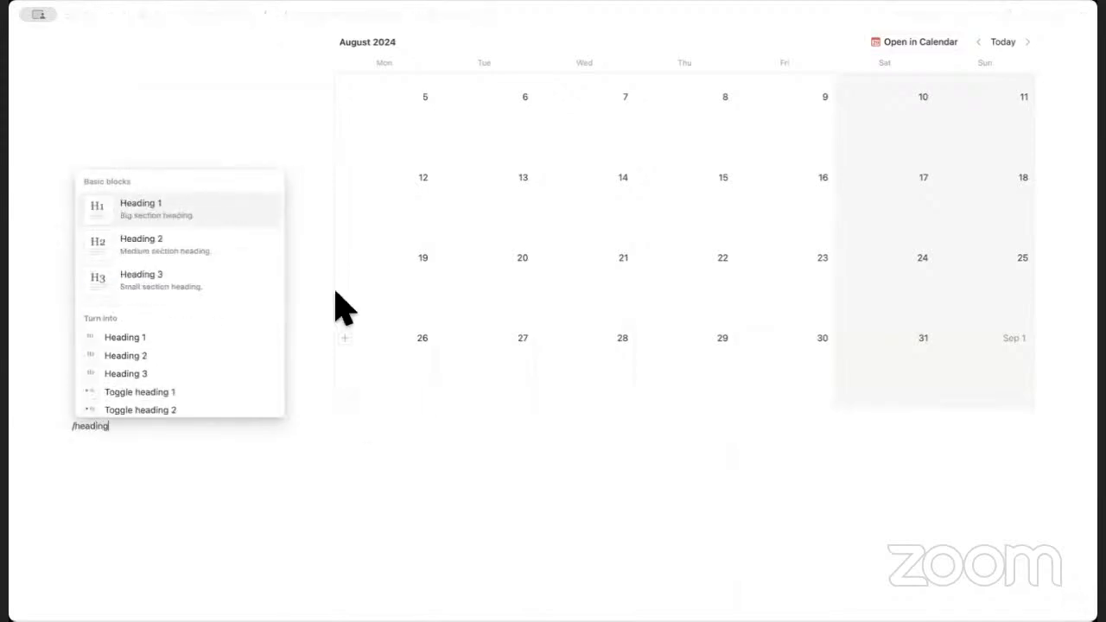
{"action": "left_click", "coordinate": [211, 279]}
{"action": "type", "text": "Google"}
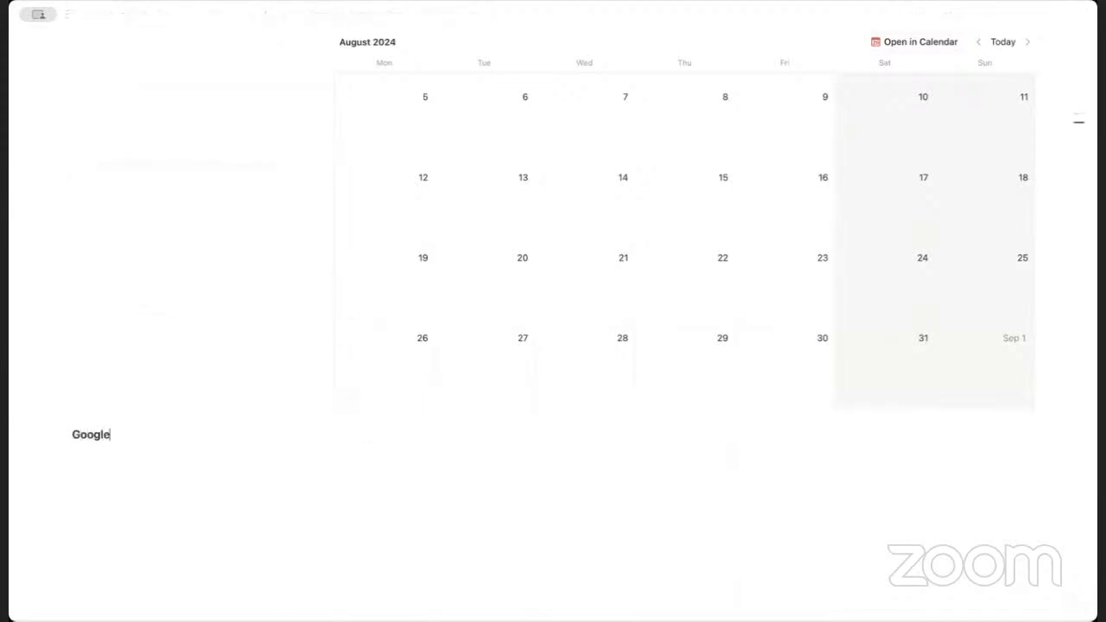
{"action": "type", "text": " Calendar"}
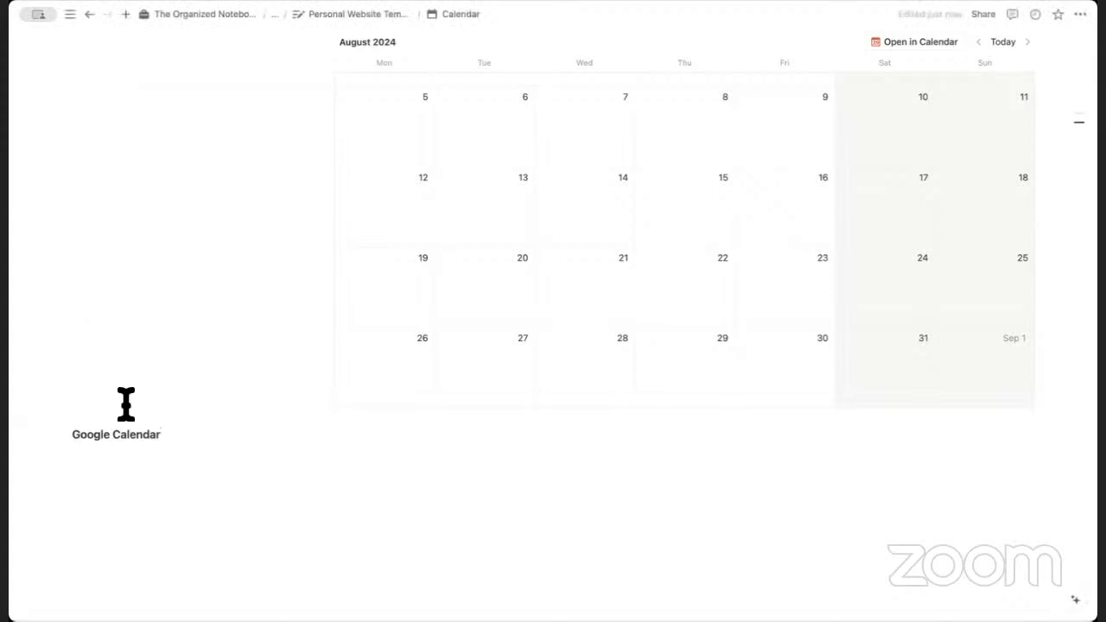
Move the "Google Calendar" heading into the second column under the calendar view, and add a divider beneath it.
{"action": "left_click_drag", "start_coordinate": [62, 434], "coordinate": [403, 411]}
{"action": "left_click", "coordinate": [459, 434]}
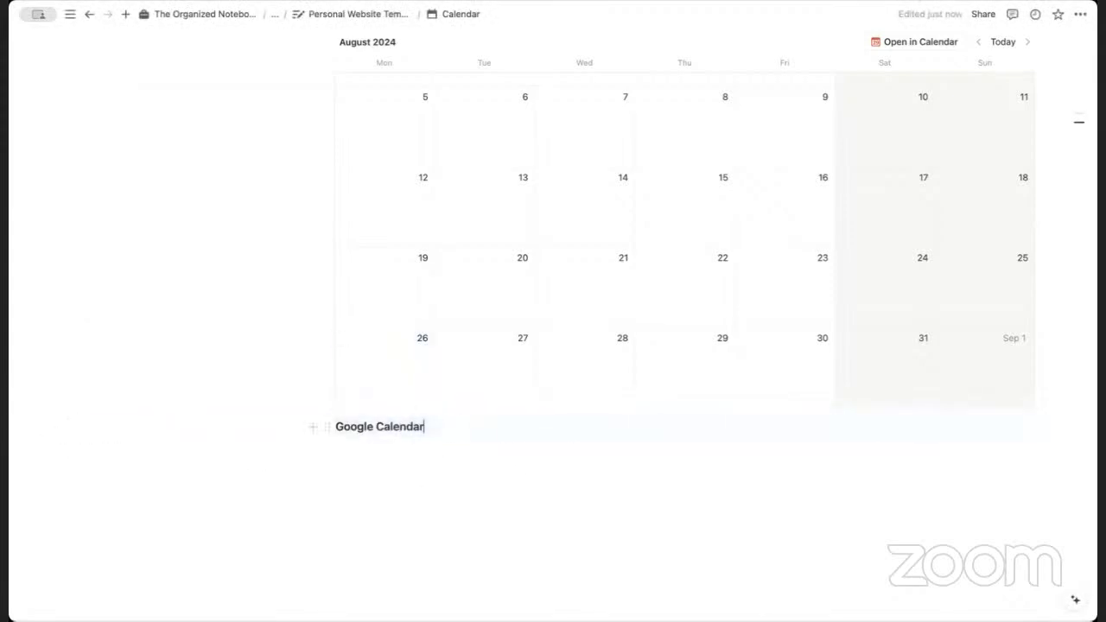
{"action": "key", "text": "Return"}
{"action": "type", "text": "/divi"}
{"action": "key", "text": "Return"}
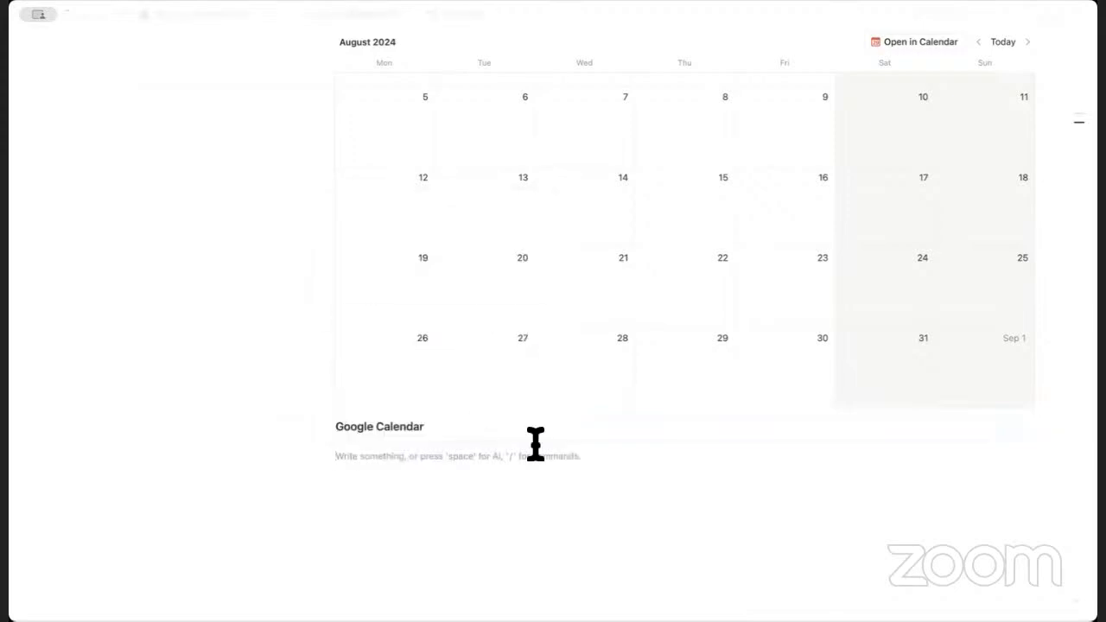
{"action": "scroll", "coordinate": [575, 511], "scroll_direction": "down", "scroll_amount": 2}
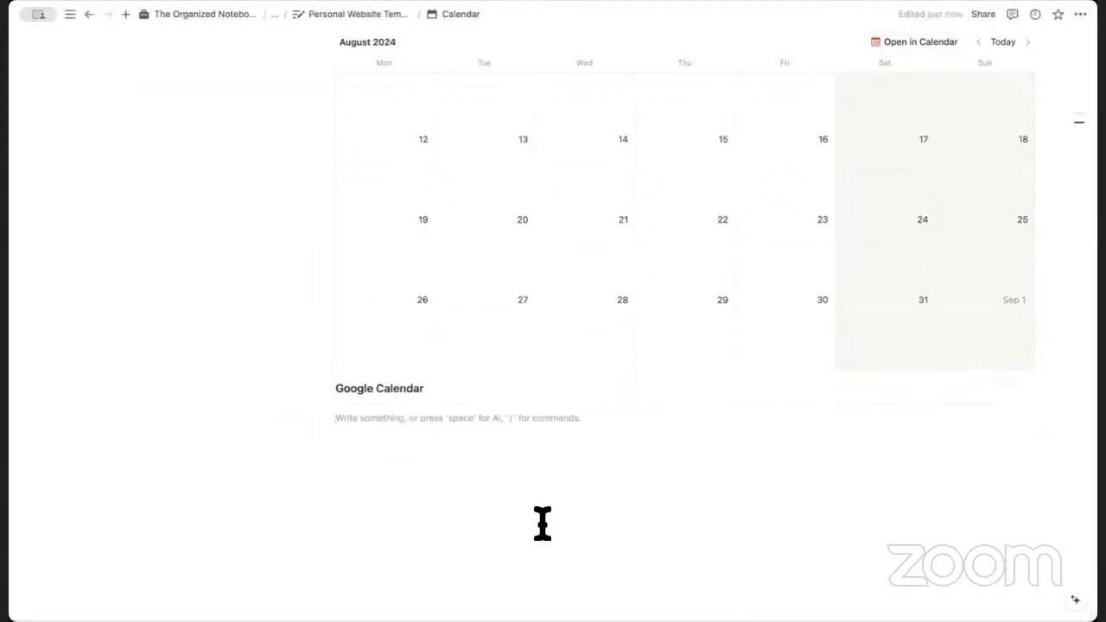
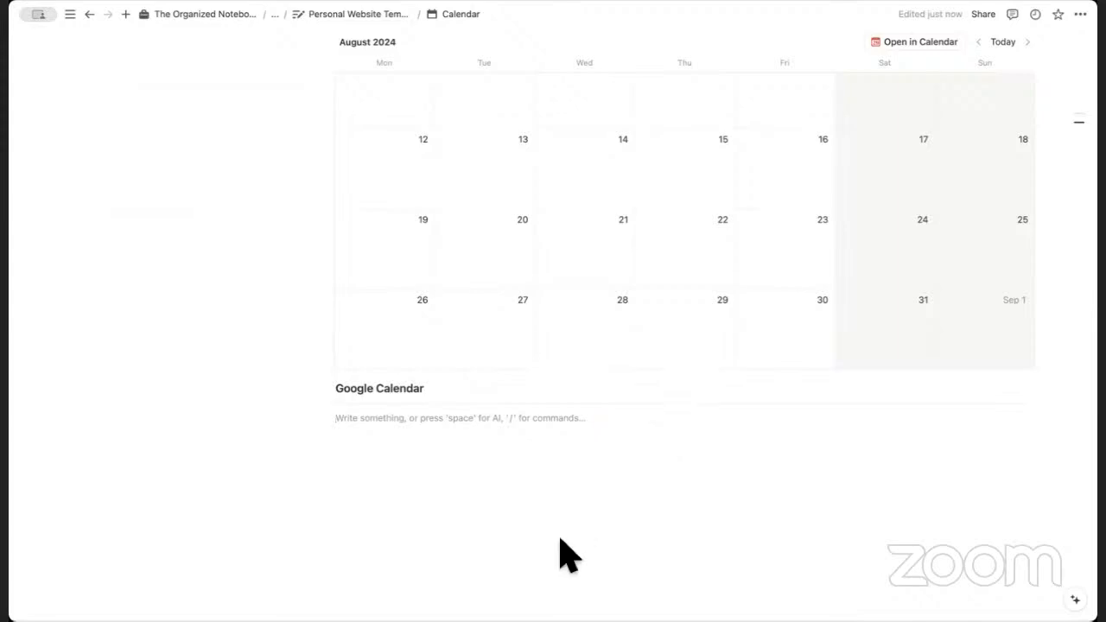
Switch to Google Calendar in the browser, and return from its settings to the July 2024 month view.
{"action": "key", "text": "super+Tab"}
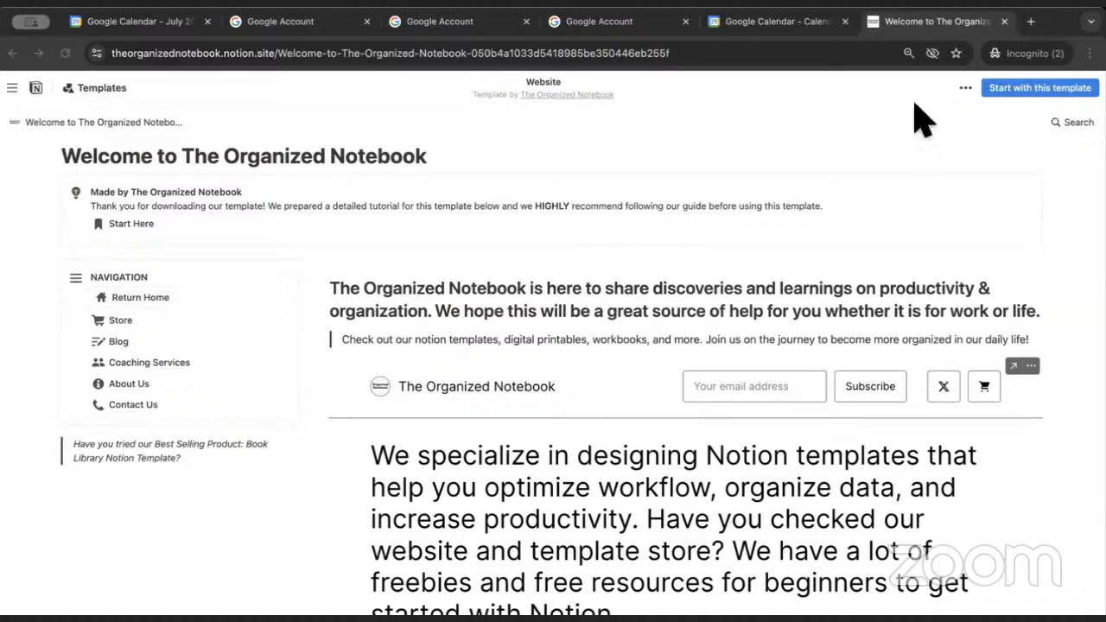
{"action": "key", "text": "ctrl+shift+Tab"}
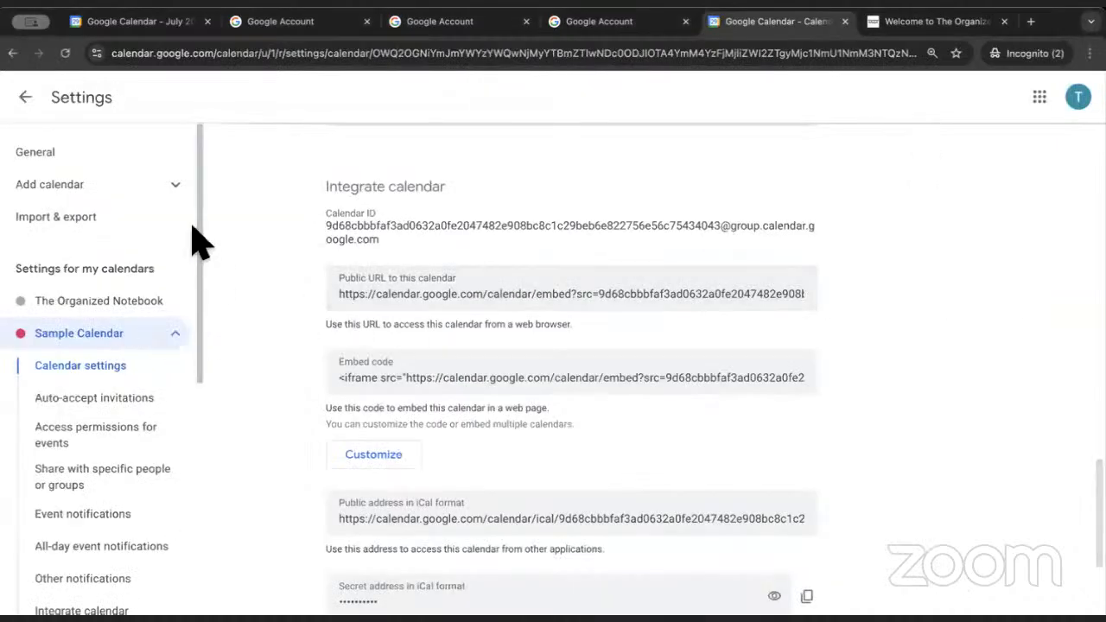
{"action": "left_click", "coordinate": [27, 99]}
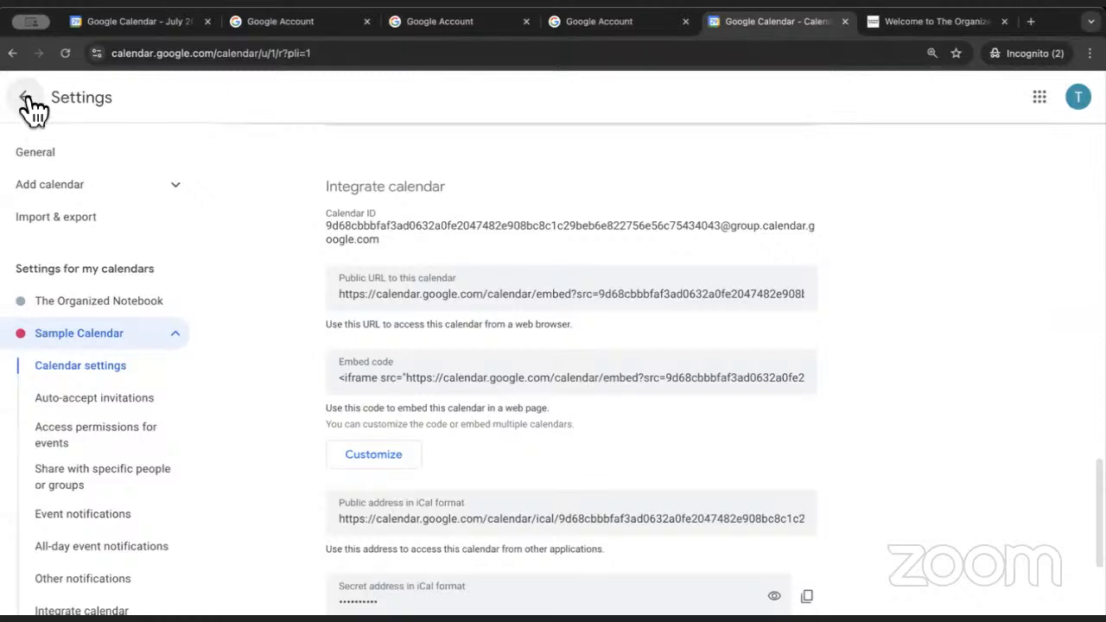
{"action": "key", "text": "n"}
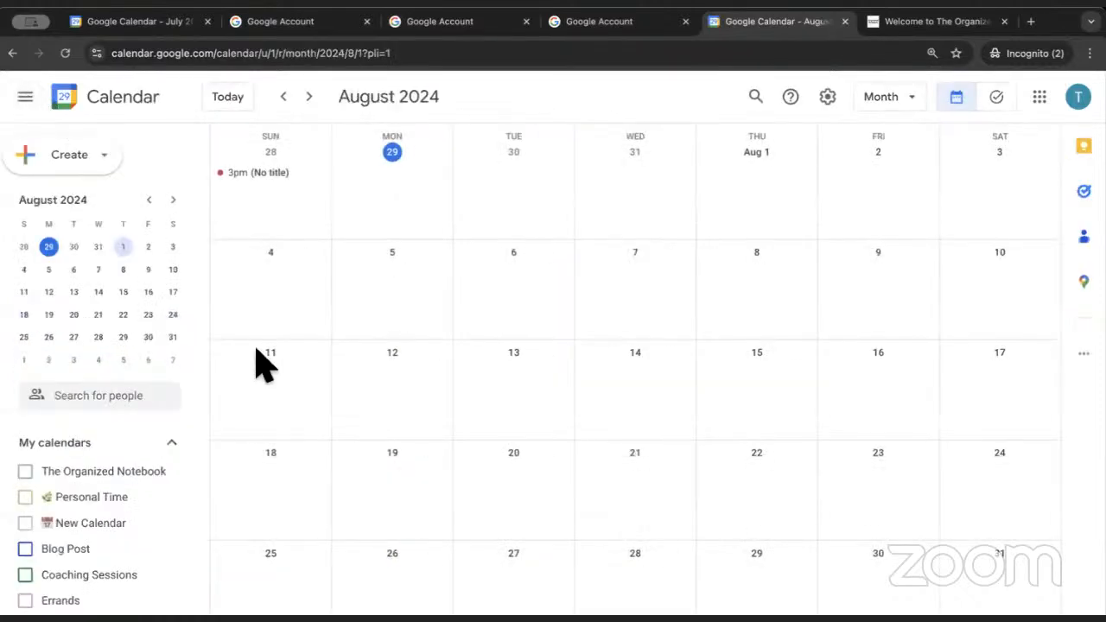
{"action": "key", "text": "p"}
Open the Settings and sharing page for Sample Calendar from the list of own calendars.
{"action": "scroll", "coordinate": [199, 407], "scroll_direction": "down", "scroll_amount": 4}
{"action": "scroll", "coordinate": [121, 393], "scroll_direction": "up", "scroll_amount": 5}
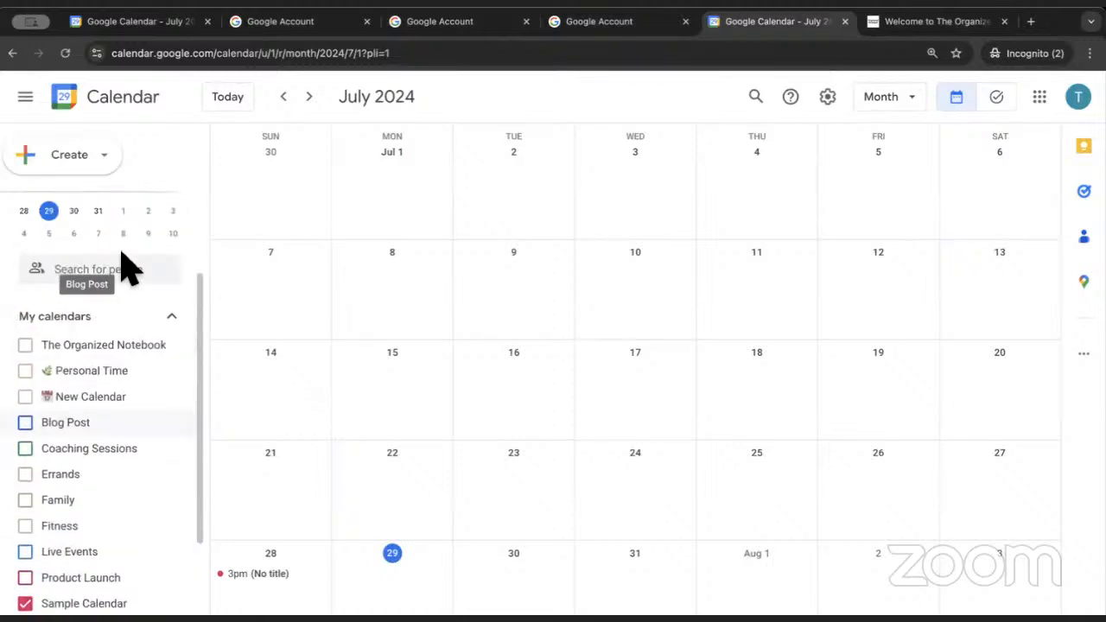
{"action": "scroll", "coordinate": [130, 481], "scroll_direction": "down", "scroll_amount": 5}
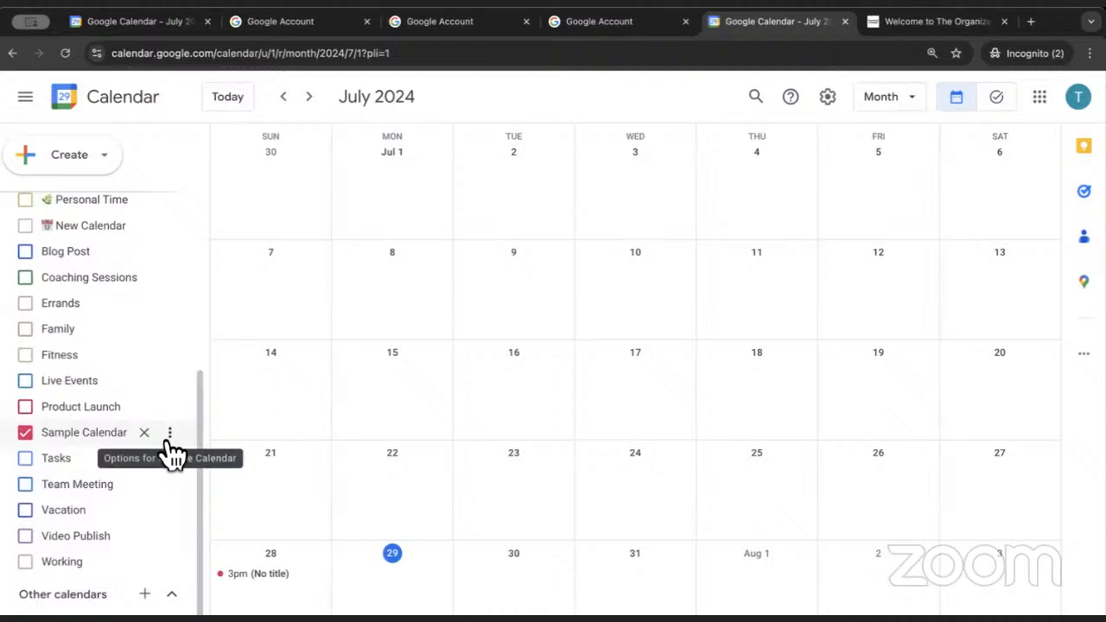
{"action": "left_click", "coordinate": [169, 435]}
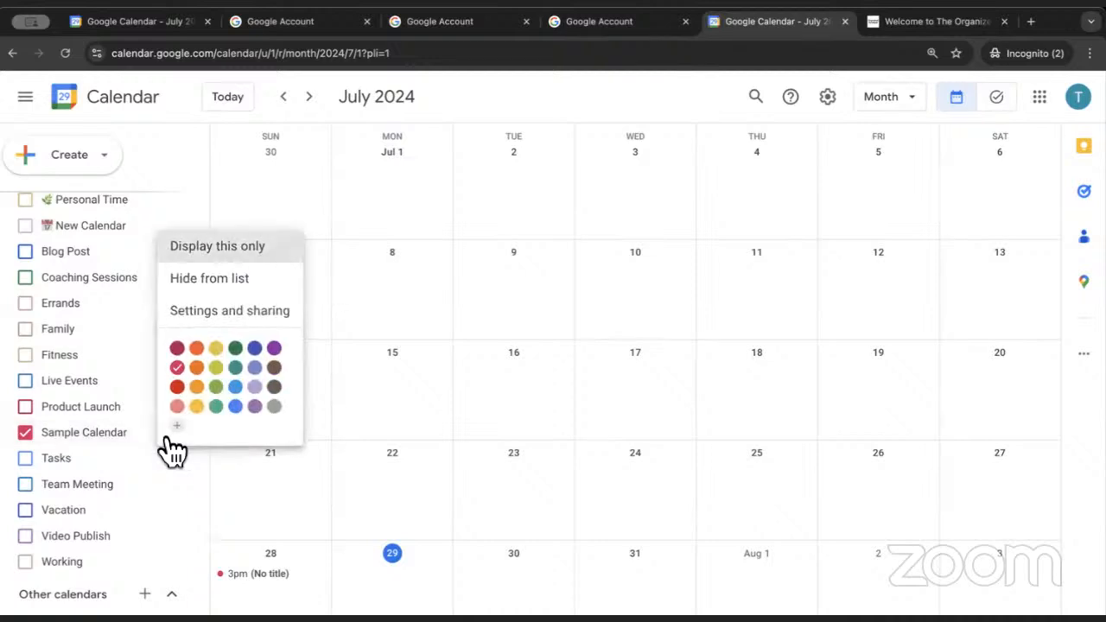
{"action": "left_click", "coordinate": [244, 312]}
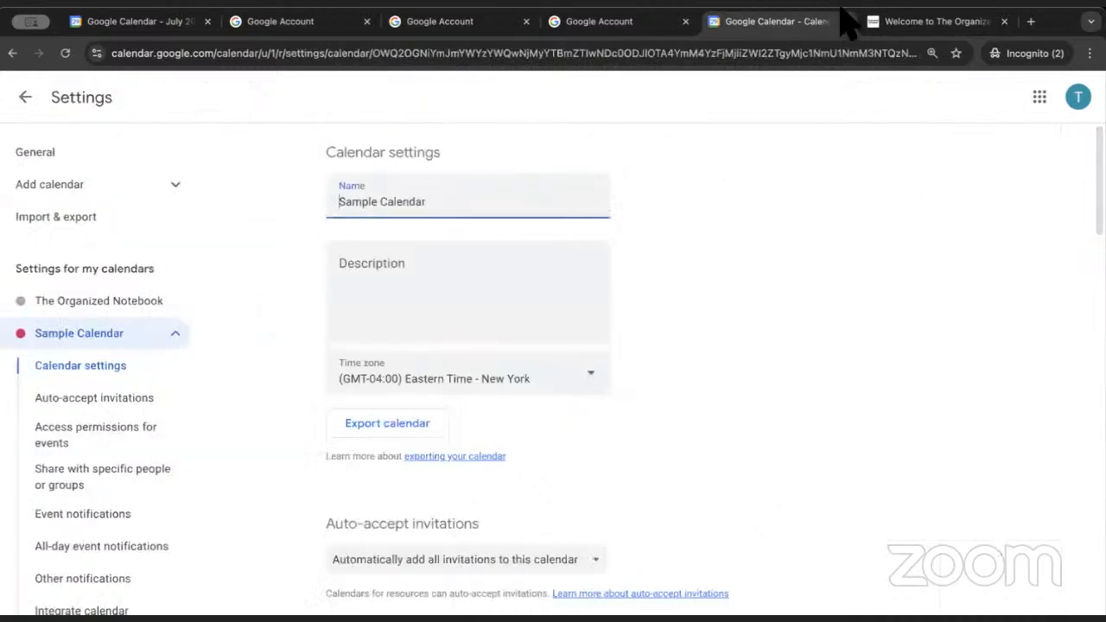
Select the public URL of Sample Calendar in the Integrate calendar section of its settings.
{"action": "scroll", "coordinate": [653, 270], "scroll_direction": "down", "scroll_amount": 10}
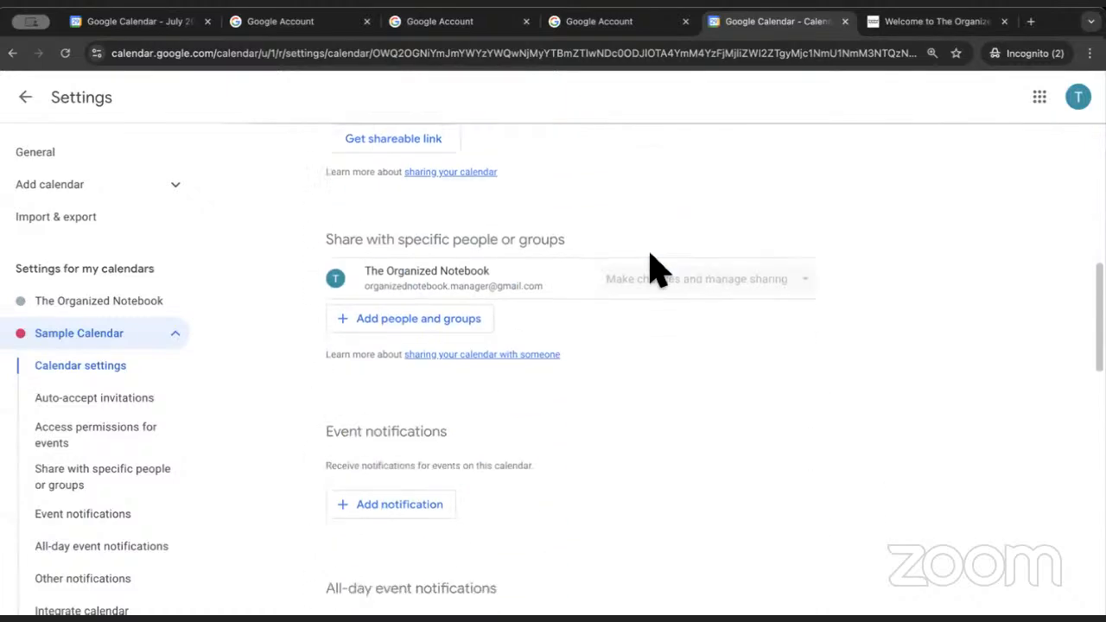
{"action": "scroll", "coordinate": [654, 270], "scroll_direction": "down", "scroll_amount": 6}
{"action": "scroll", "coordinate": [654, 270], "scroll_direction": "up", "scroll_amount": 1}
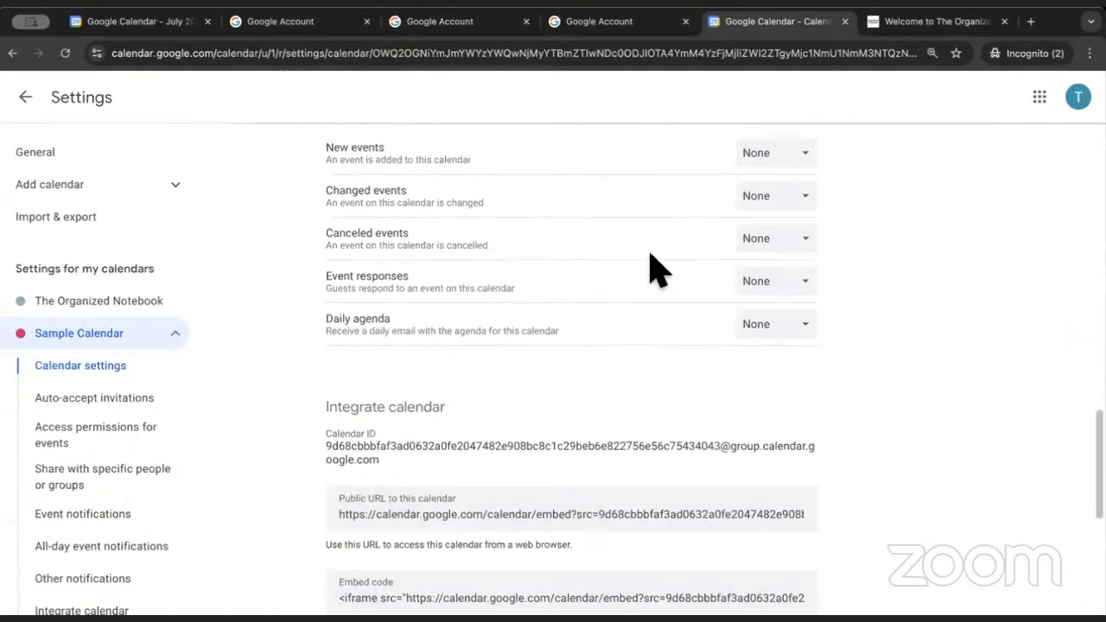
{"action": "scroll", "coordinate": [654, 270], "scroll_direction": "down", "scroll_amount": 3}
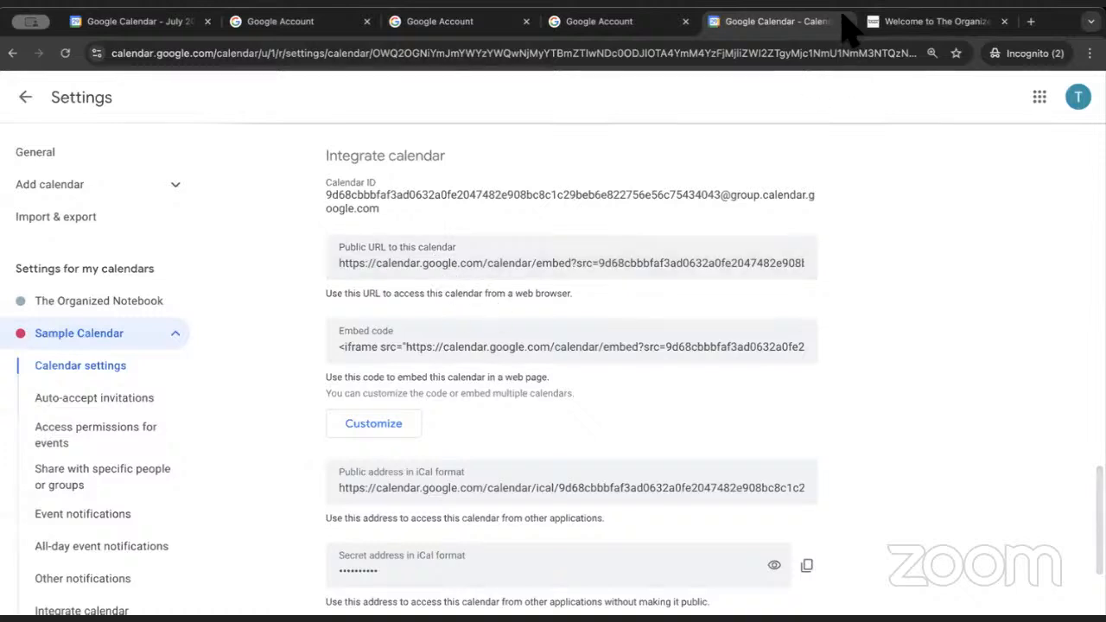
{"action": "scroll", "coordinate": [584, 329], "scroll_direction": "down", "scroll_amount": 1}
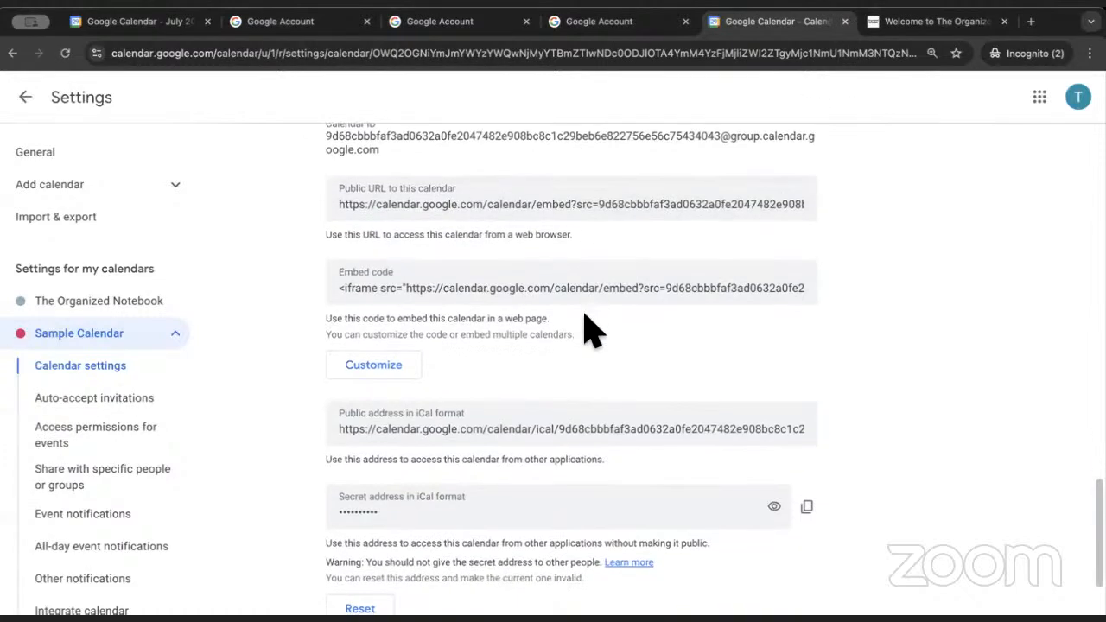
{"action": "scroll", "coordinate": [585, 329], "scroll_direction": "up", "scroll_amount": 1}
{"action": "left_click", "coordinate": [490, 258]}
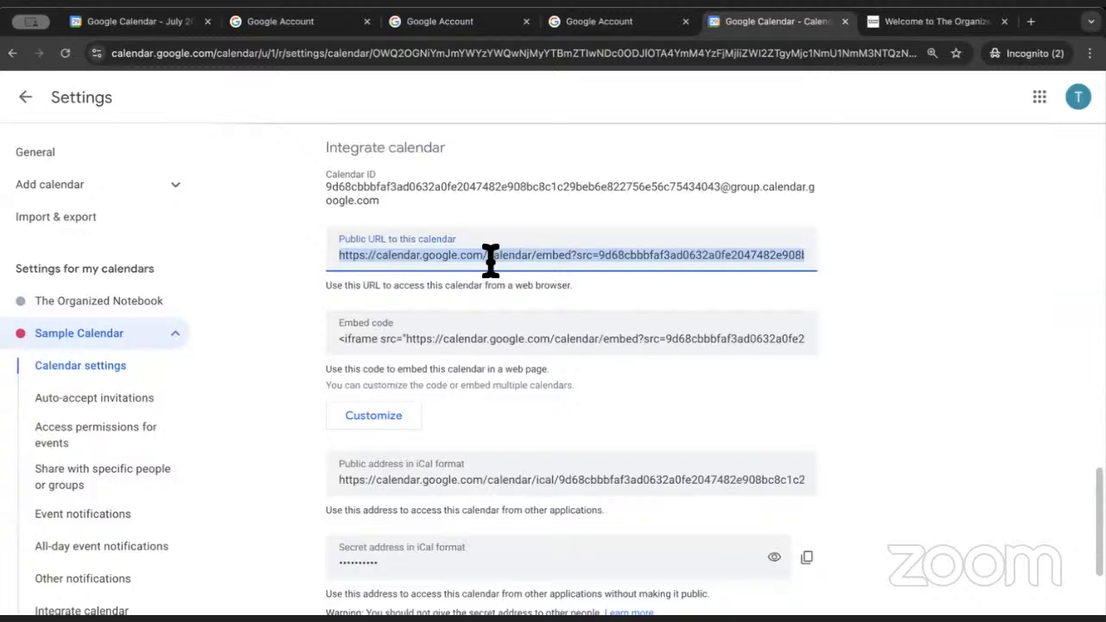
Review the remaining Sample Calendar settings, including whether the calendar is made available to the public.
{"action": "scroll", "coordinate": [582, 320], "scroll_direction": "down", "scroll_amount": 5}
{"action": "scroll", "coordinate": [582, 320], "scroll_direction": "up", "scroll_amount": 1}
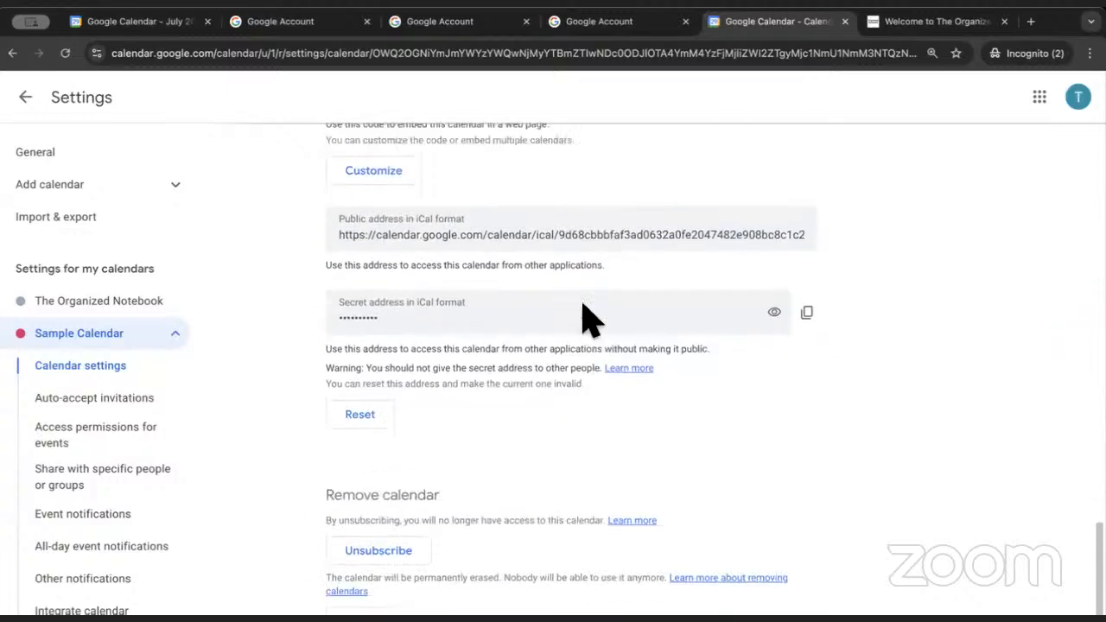
{"action": "scroll", "coordinate": [585, 320], "scroll_direction": "up", "scroll_amount": 10}
{"action": "scroll", "coordinate": [587, 318], "scroll_direction": "down", "scroll_amount": 6}
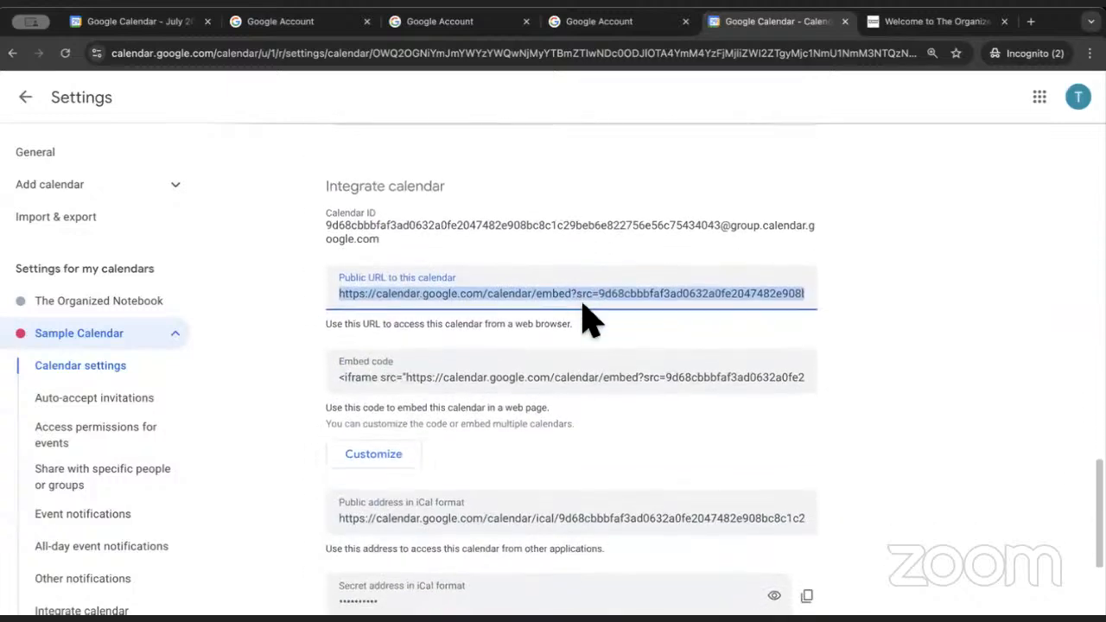
{"action": "scroll", "coordinate": [585, 320], "scroll_direction": "up", "scroll_amount": 10}
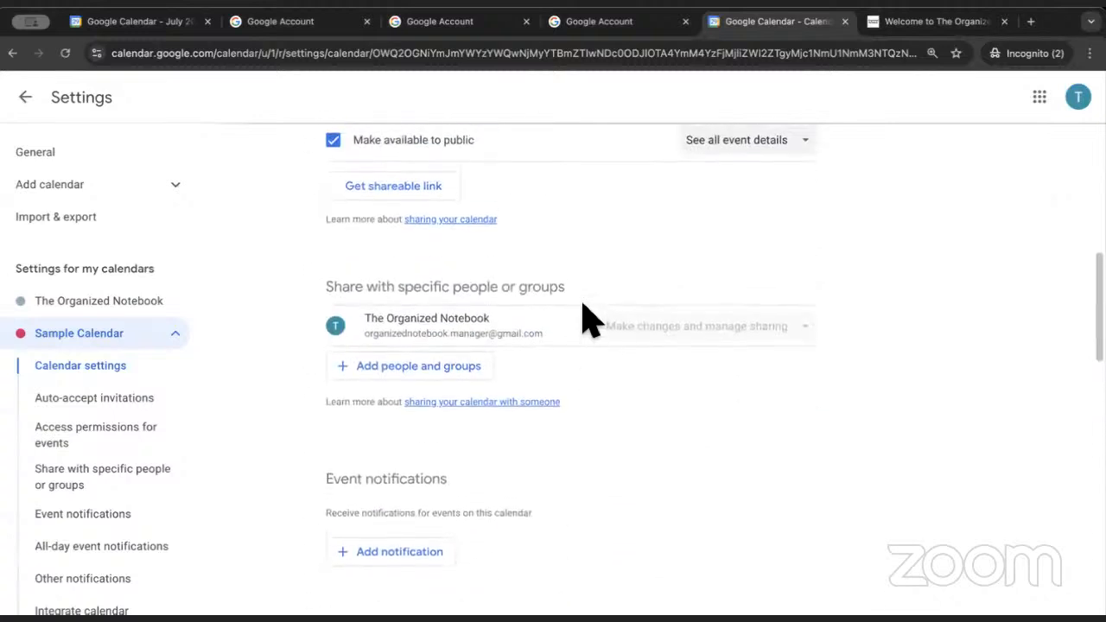
Review Sample Calendar's public access permission, general calendar settings and the Integrate calendar section.
{"action": "scroll", "coordinate": [588, 318], "scroll_direction": "up", "scroll_amount": 3}
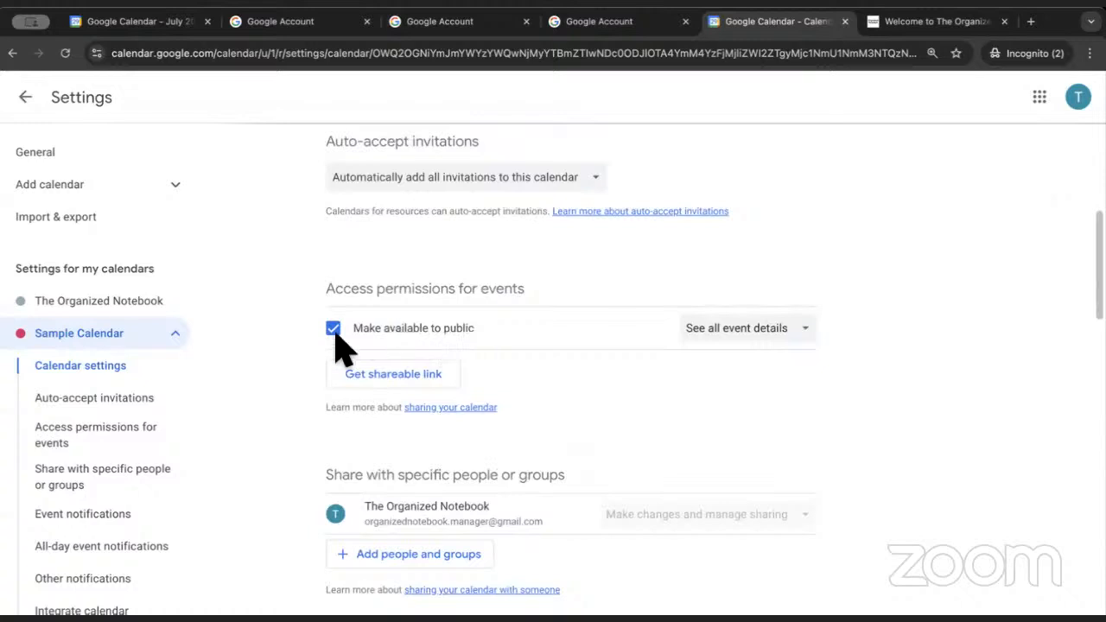
{"action": "scroll", "coordinate": [465, 316], "scroll_direction": "up", "scroll_amount": 4}
{"action": "scroll", "coordinate": [465, 316], "scroll_direction": "up", "scroll_amount": 1}
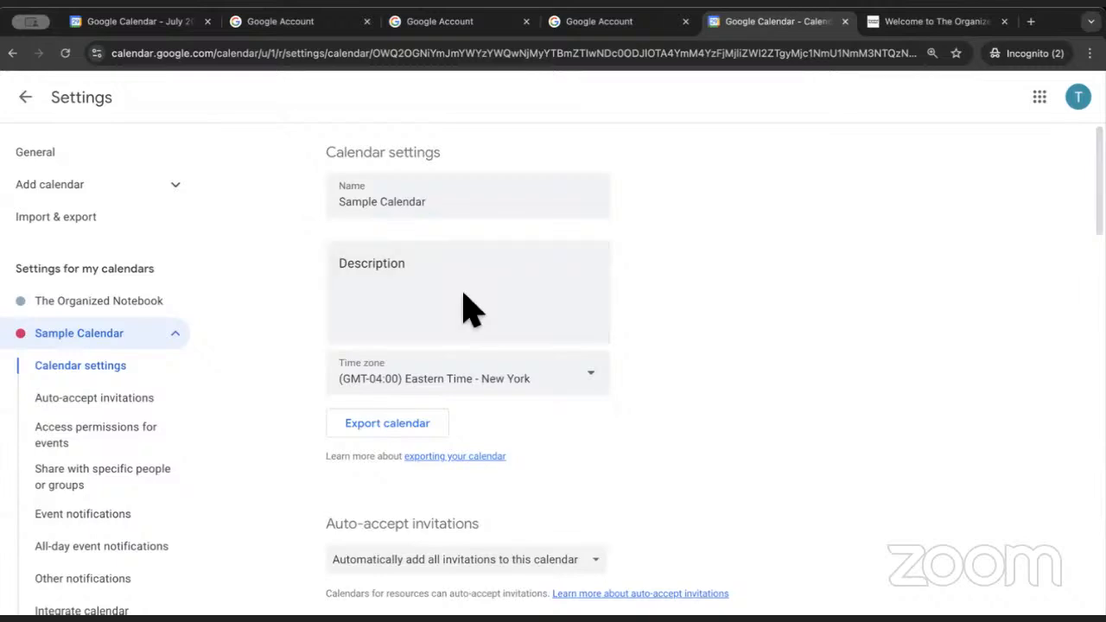
{"action": "scroll", "coordinate": [544, 145], "scroll_direction": "down", "scroll_amount": 14}
{"action": "scroll", "coordinate": [553, 160], "scroll_direction": "up", "scroll_amount": 4}
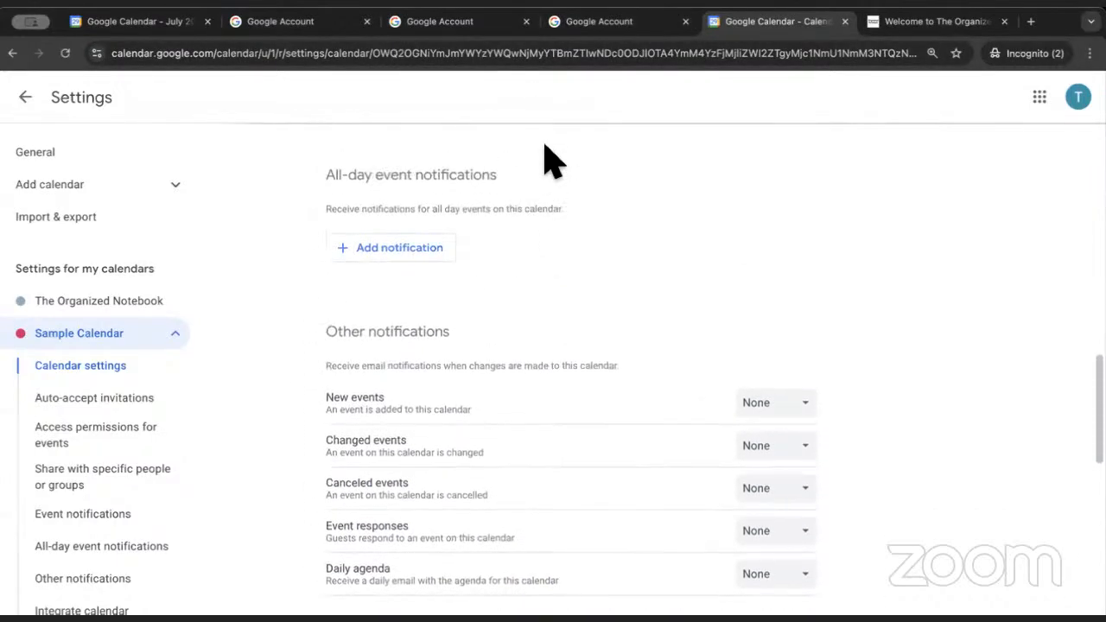
{"action": "scroll", "coordinate": [553, 160], "scroll_direction": "down", "scroll_amount": 8}
{"action": "scroll", "coordinate": [553, 160], "scroll_direction": "up", "scroll_amount": 1}
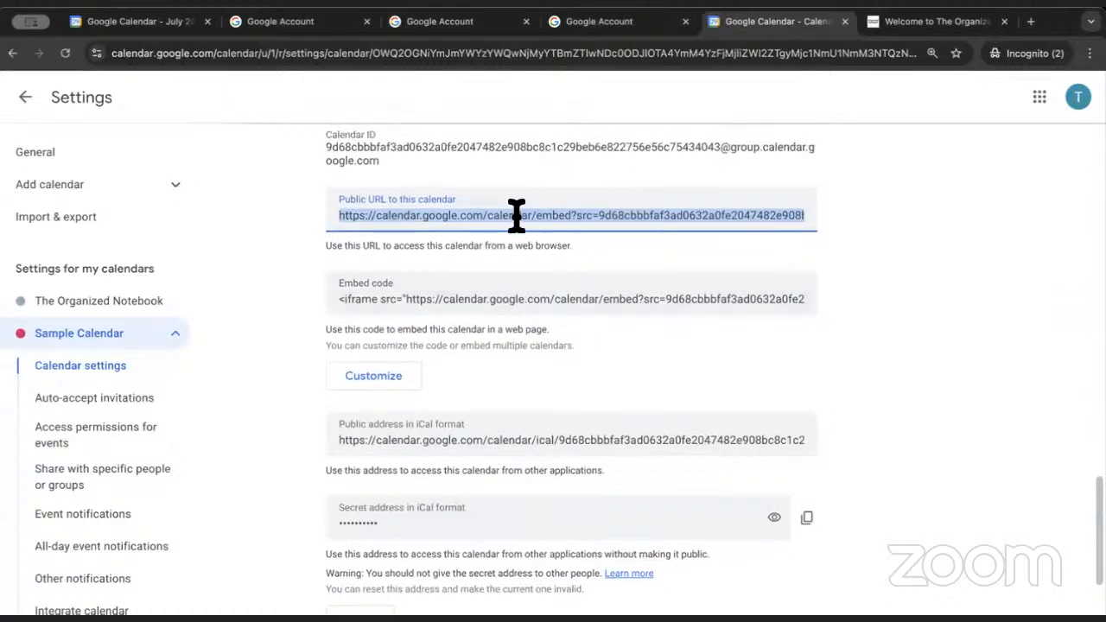
View the embed code customization page for Sample Calendar, and return to the calendar's settings page.
{"action": "left_click", "coordinate": [517, 215]}
{"action": "left_click", "coordinate": [402, 379]}
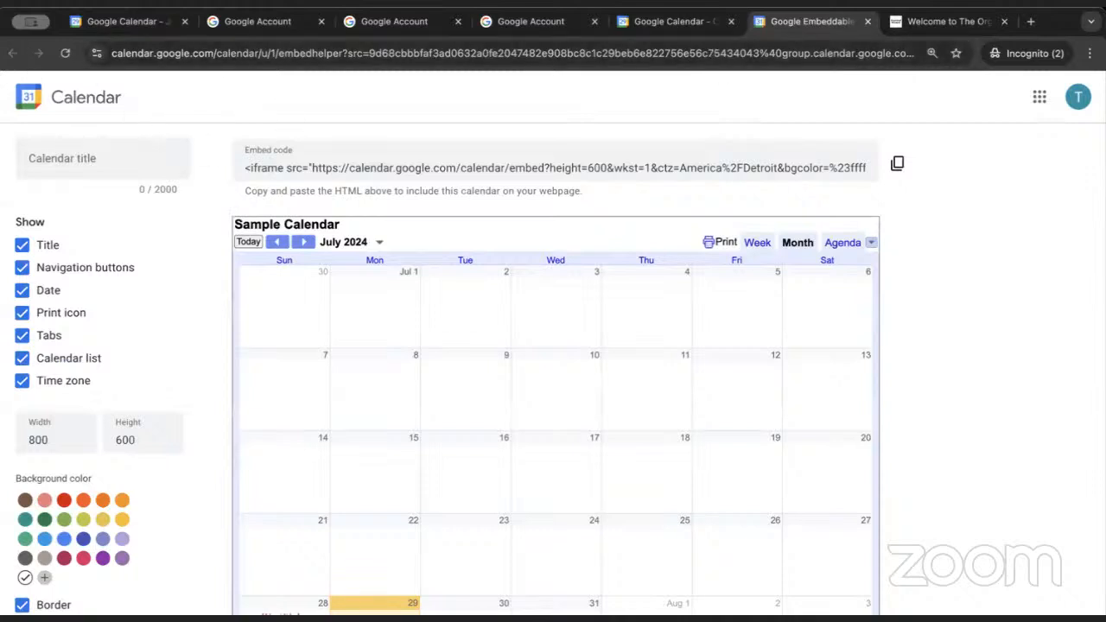
{"action": "left_click", "coordinate": [687, 22]}
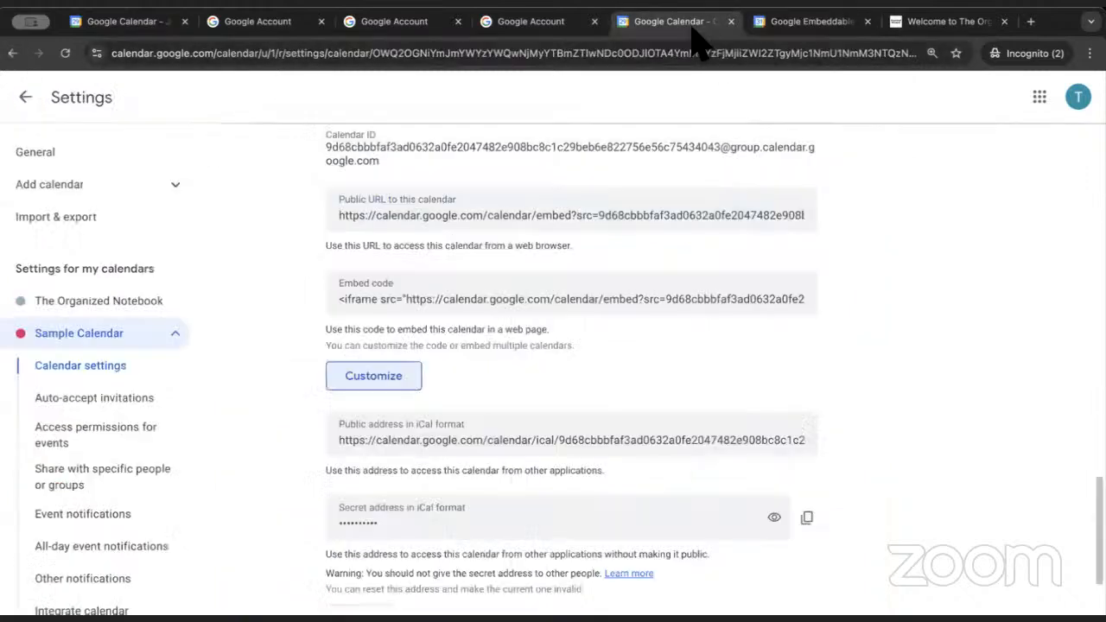
Copy Sample Calendar's public URL and paste it as an embed under the Google Calendar heading on the Calendar page in Notion.
{"action": "left_click", "coordinate": [576, 214]}
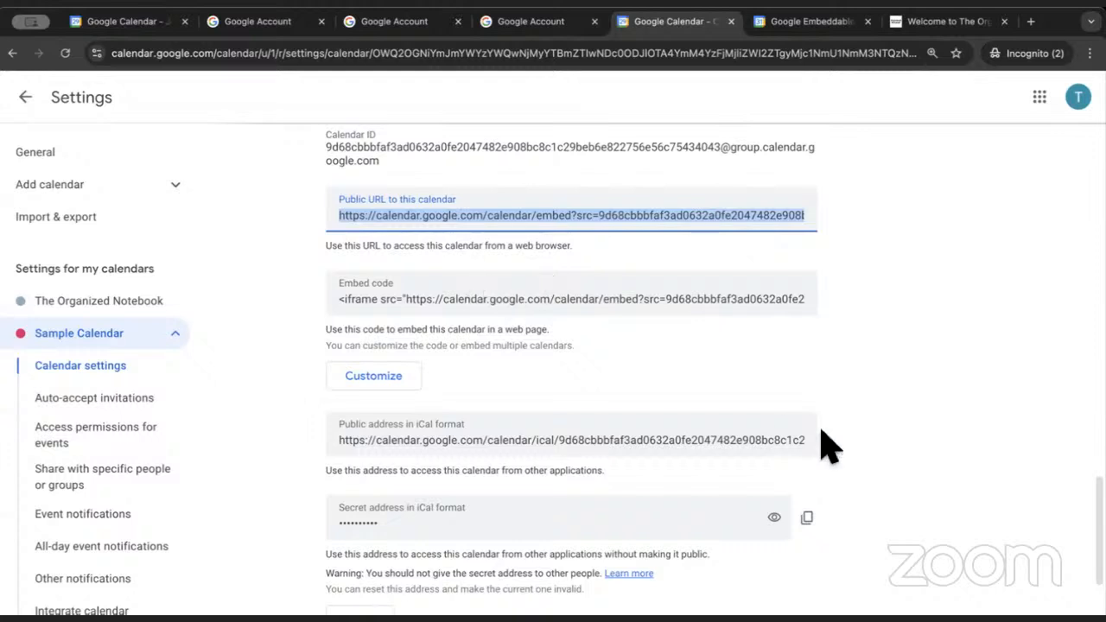
{"action": "key", "text": "super+Tab"}
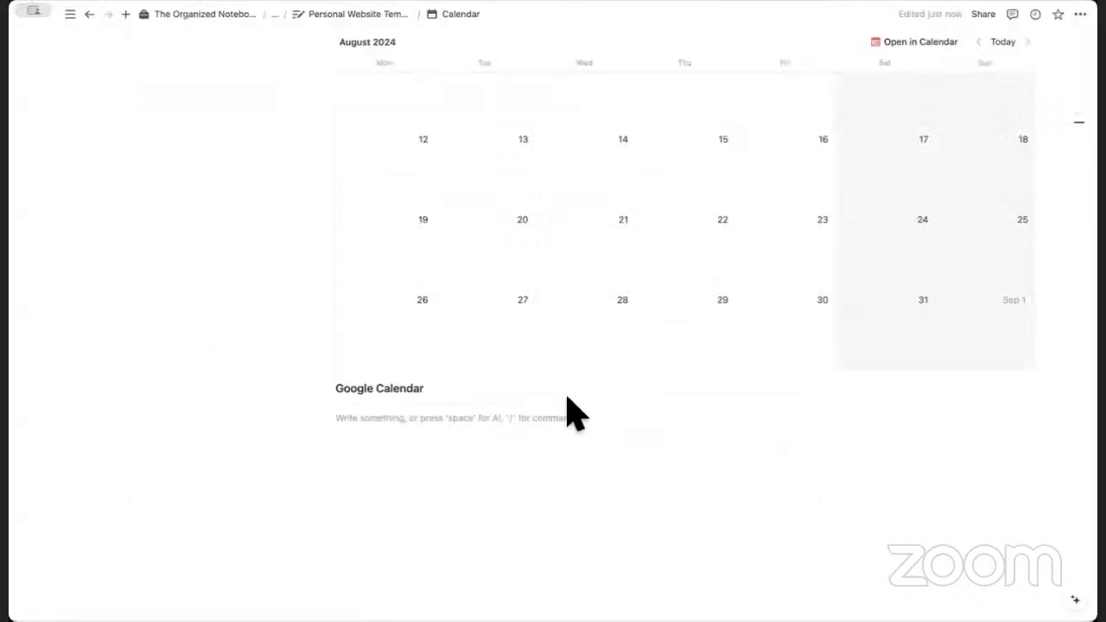
{"action": "left_click", "coordinate": [402, 416]}
{"action": "type", "text": "https://calendar.google.com/calendar/embed?src=9d68cbbbfaf3ad0632a0fe2047482e908bc8c1c29beb6e822756e56c75434043%40group.calendar.google.com&ctz=America%2FDetroit"}
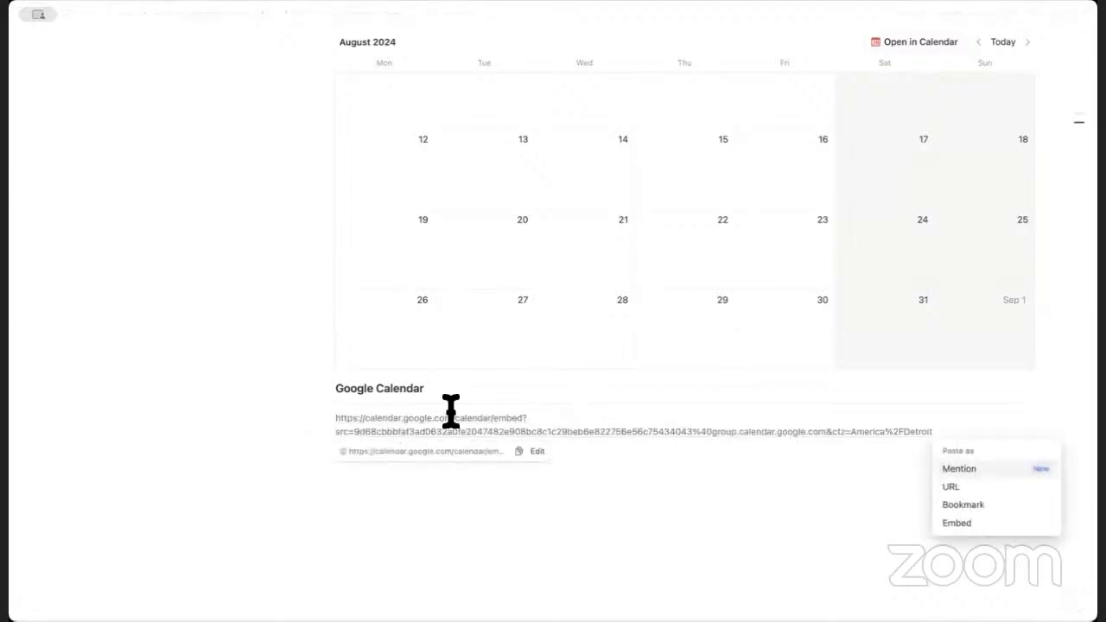
{"action": "left_click", "coordinate": [957, 524]}
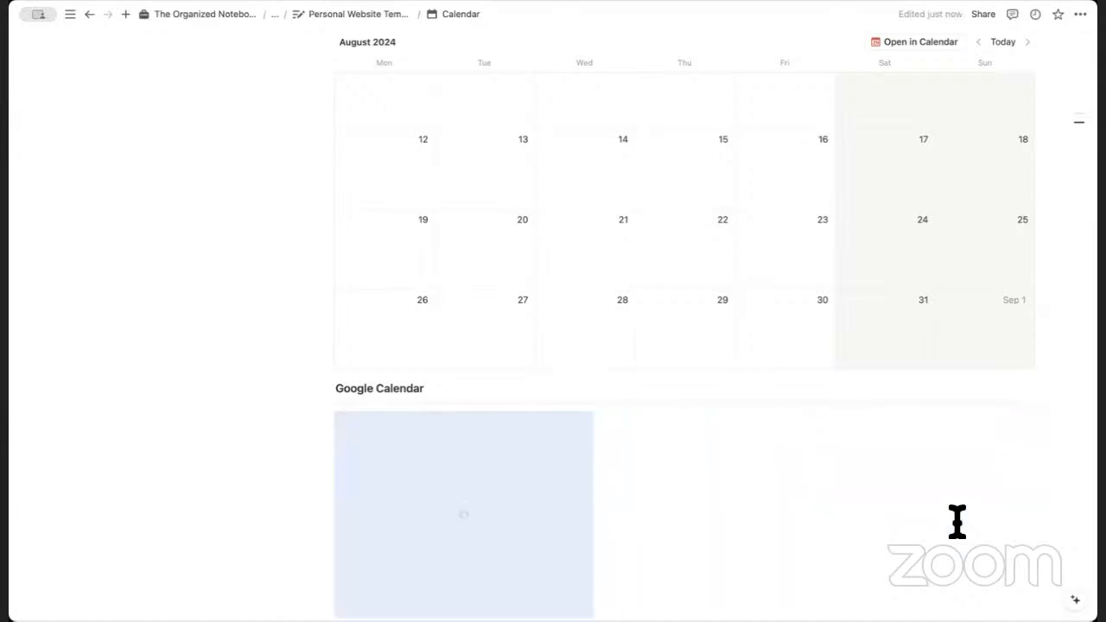
Enlarge the embedded Google Calendar to nearly the full column width and make it taller to fit the whole month.
{"action": "scroll", "coordinate": [957, 521], "scroll_direction": "down", "scroll_amount": 3}
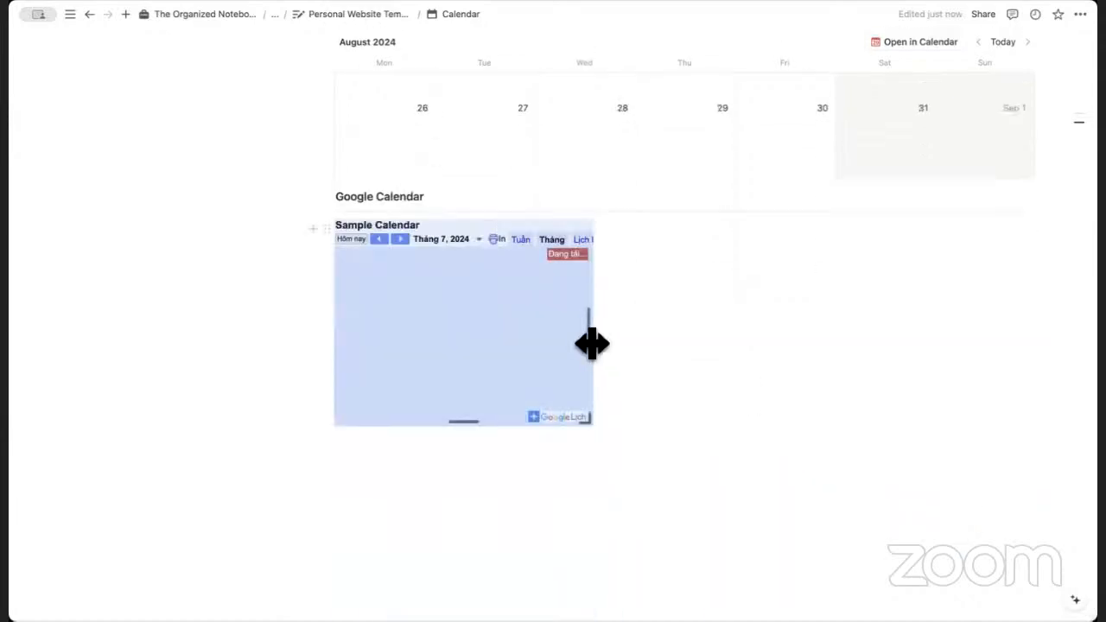
{"action": "left_click_drag", "start_coordinate": [591, 343], "coordinate": [980, 424]}
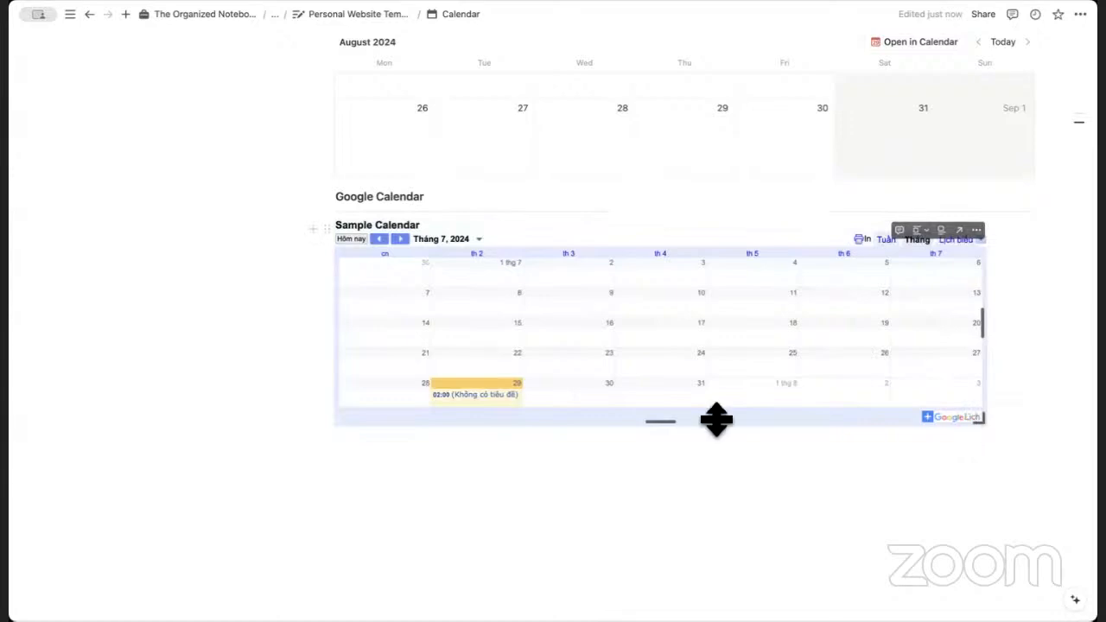
{"action": "left_click_drag", "start_coordinate": [679, 424], "coordinate": [684, 582]}
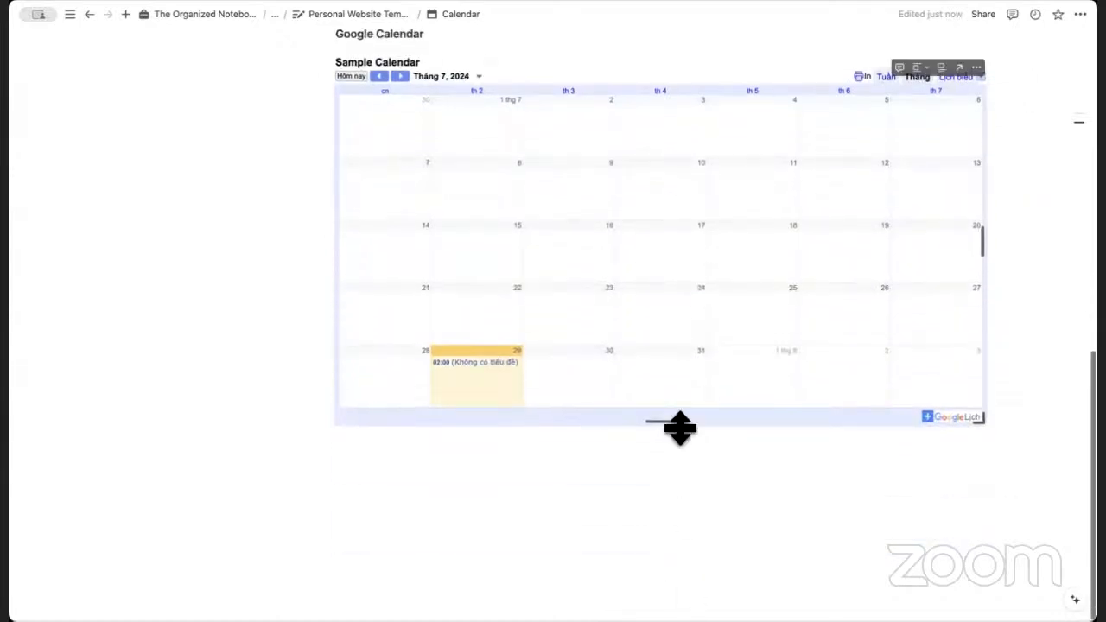
{"action": "left_click_drag", "start_coordinate": [676, 424], "coordinate": [673, 489]}
Examine the finished Calendar page, including the Notion calendar, the embedded Google Calendar and the navigation block.
{"action": "scroll", "coordinate": [671, 511], "scroll_direction": "up", "scroll_amount": 6}
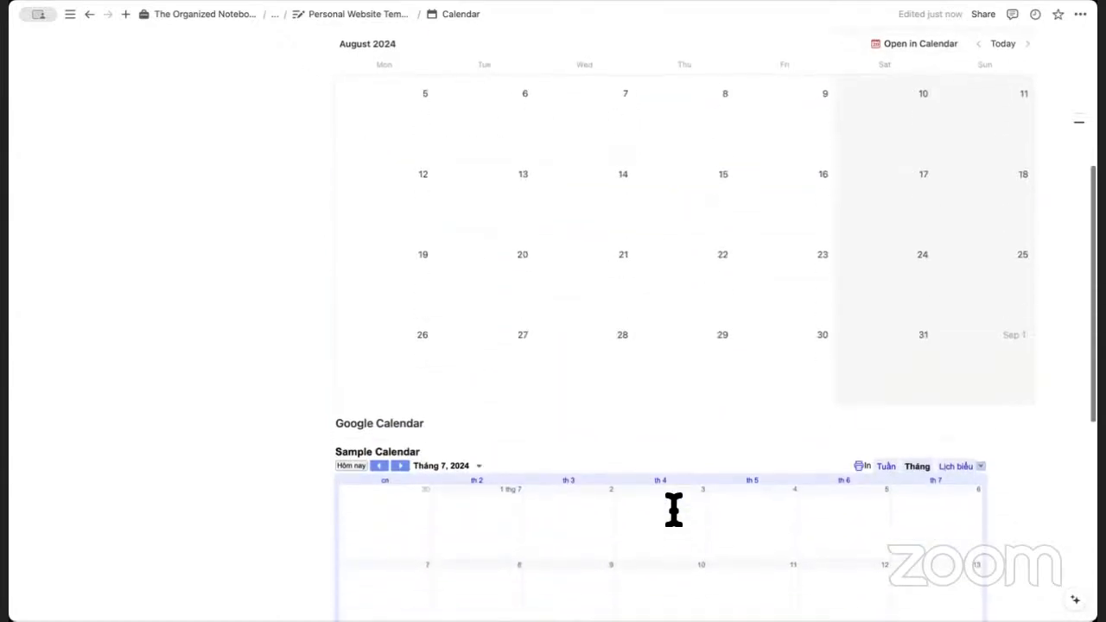
{"action": "scroll", "coordinate": [666, 469], "scroll_direction": "up", "scroll_amount": 2}
{"action": "scroll", "coordinate": [672, 471], "scroll_direction": "down", "scroll_amount": 6}
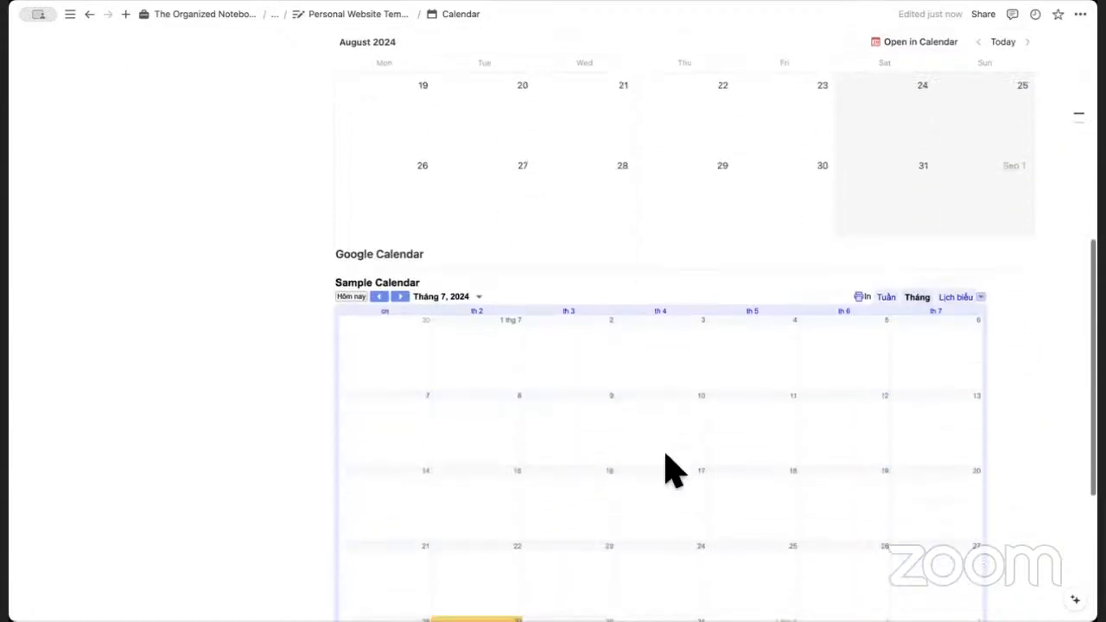
{"action": "scroll", "coordinate": [602, 420], "scroll_direction": "down", "scroll_amount": 5}
{"action": "scroll", "coordinate": [616, 375], "scroll_direction": "up", "scroll_amount": 2}
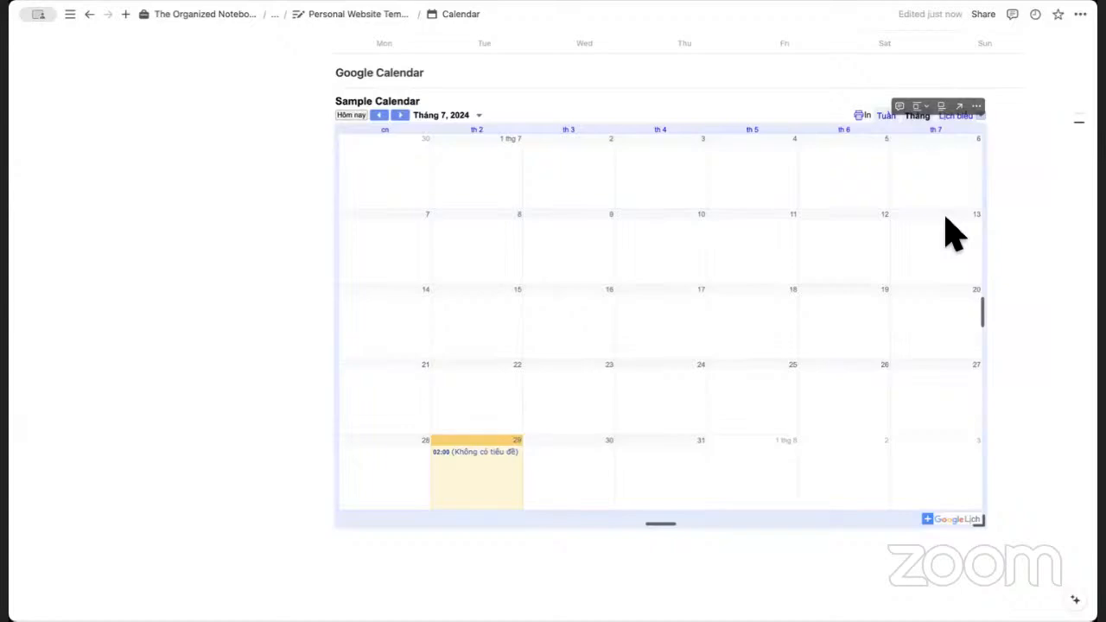
{"action": "scroll", "coordinate": [769, 234], "scroll_direction": "up", "scroll_amount": 10}
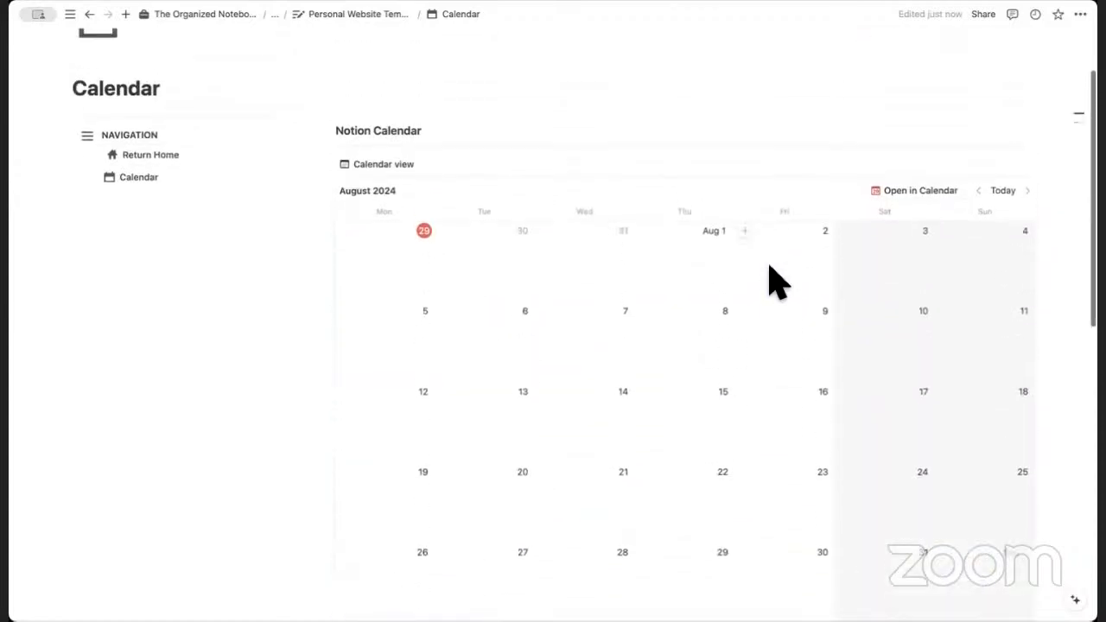
{"action": "scroll", "coordinate": [671, 316], "scroll_direction": "down", "scroll_amount": 10}
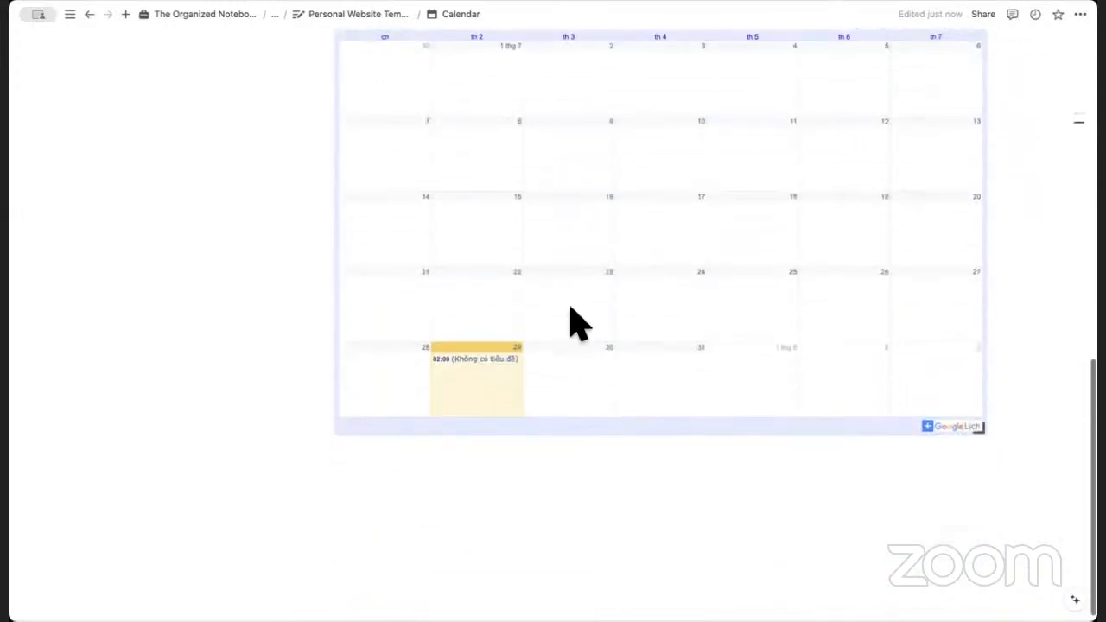
{"action": "scroll", "coordinate": [671, 293], "scroll_direction": "up", "scroll_amount": 5}
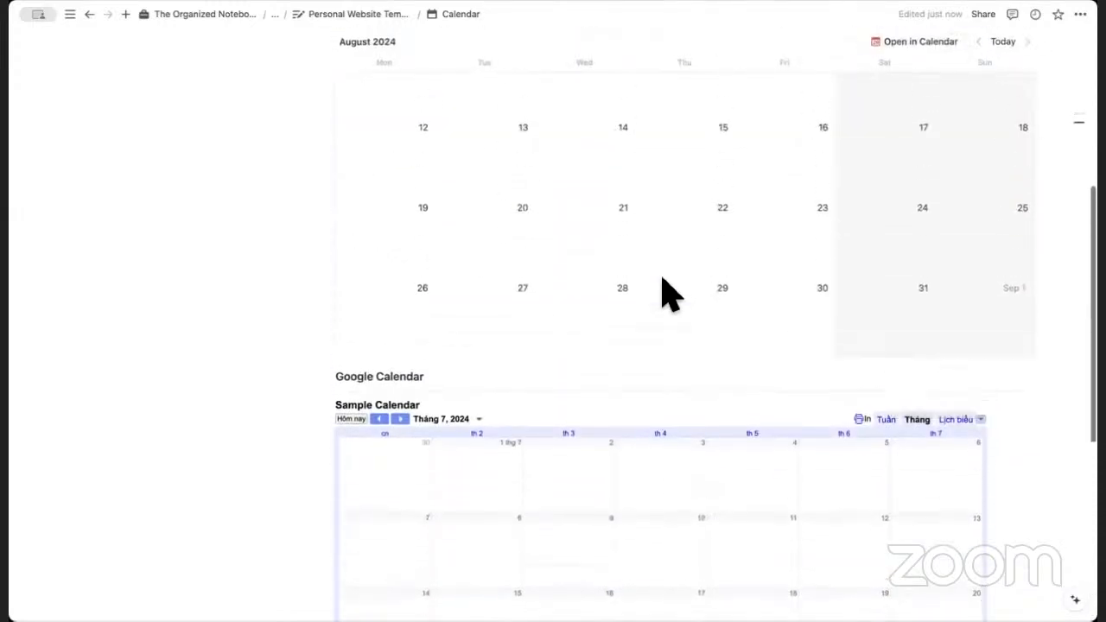
{"action": "scroll", "coordinate": [954, 220], "scroll_direction": "down", "scroll_amount": 2}
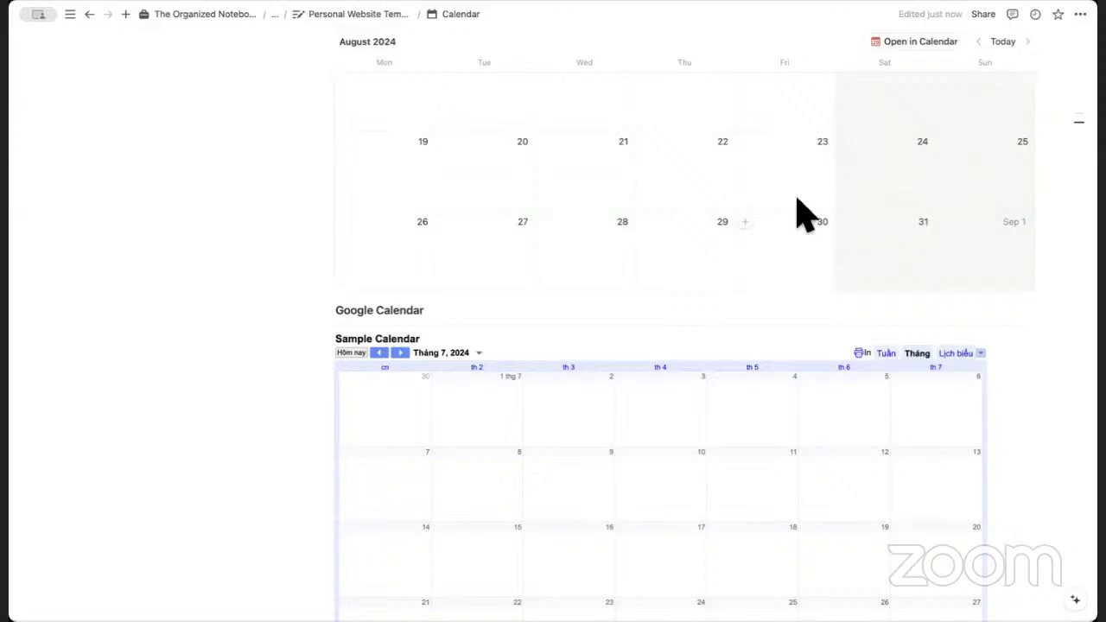
{"action": "scroll", "coordinate": [766, 247], "scroll_direction": "up", "scroll_amount": 5}
{"action": "scroll", "coordinate": [765, 245], "scroll_direction": "up", "scroll_amount": 2}
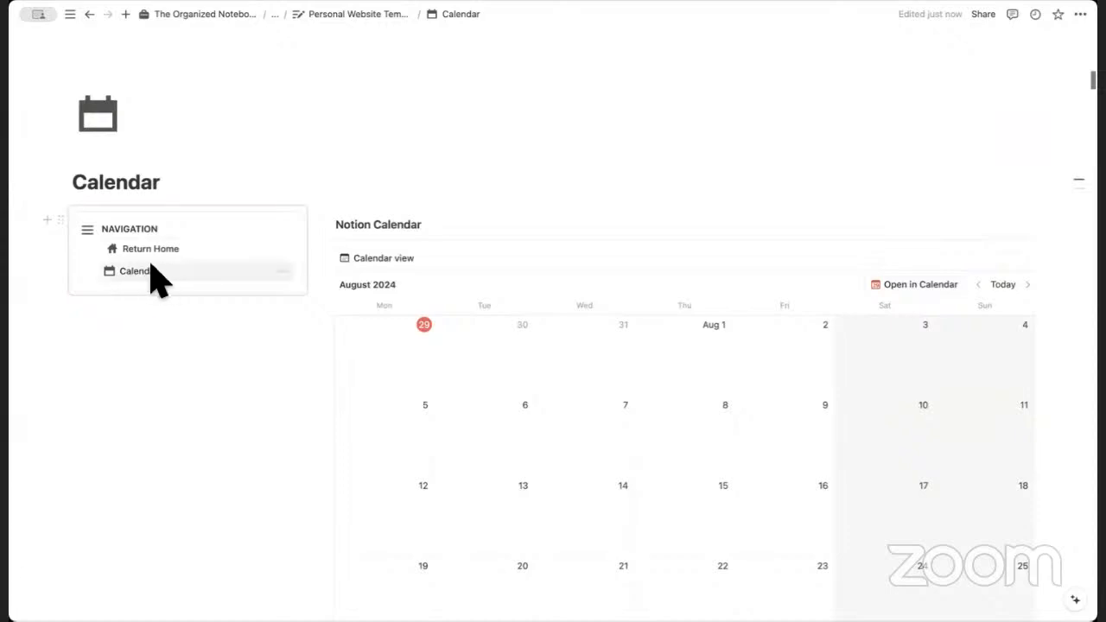
{"action": "mouse_move", "coordinate": [208, 273]}
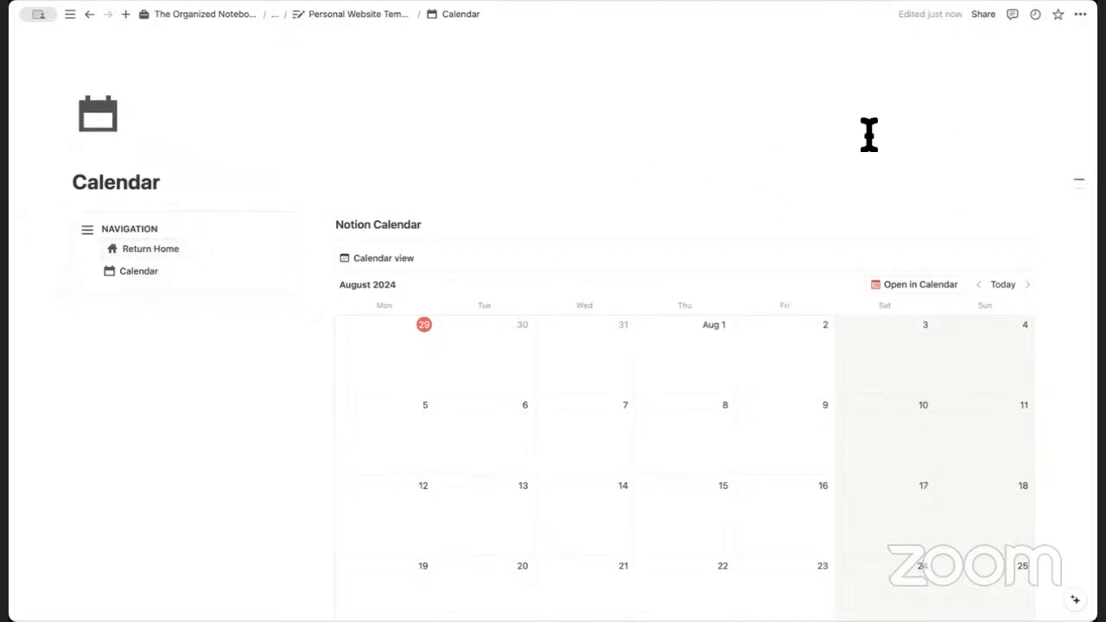
Test the navigation links by going to the home page and back to the Calendar page.
{"action": "left_click", "coordinate": [150, 249]}
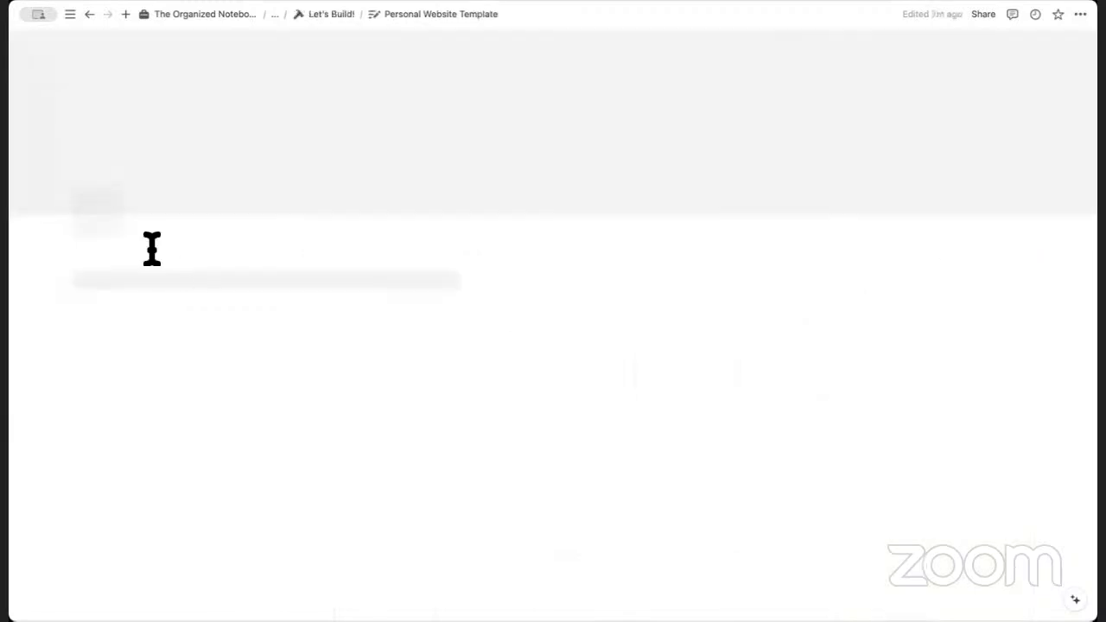
{"action": "left_click", "coordinate": [146, 367]}
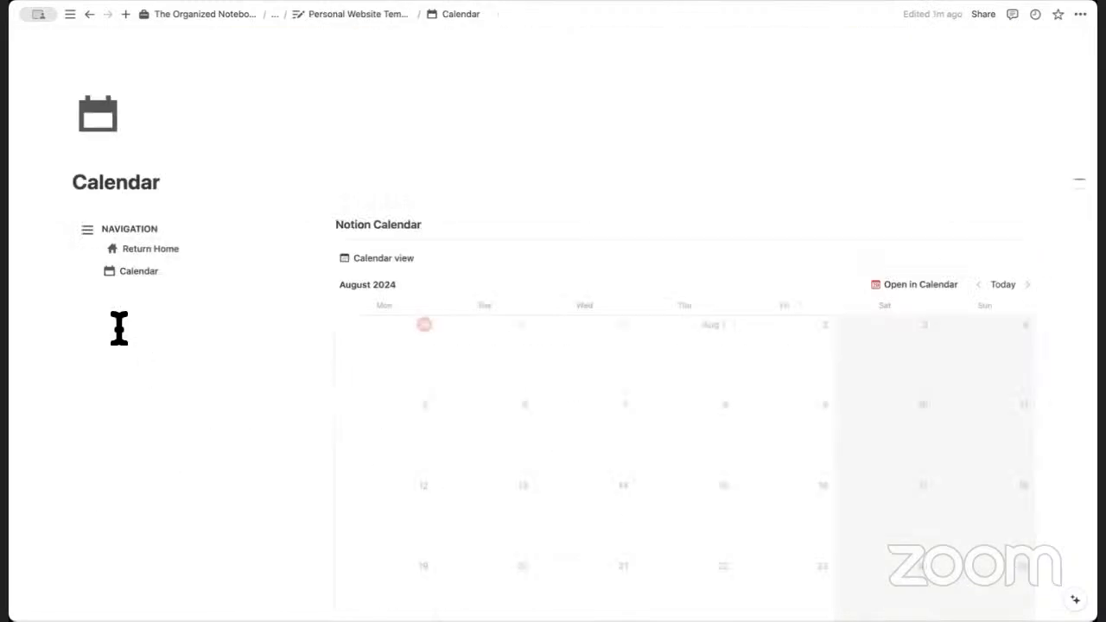
Try adding a new blank page below Calendar inside the Navigation block.
{"action": "left_click", "coordinate": [81, 271]}
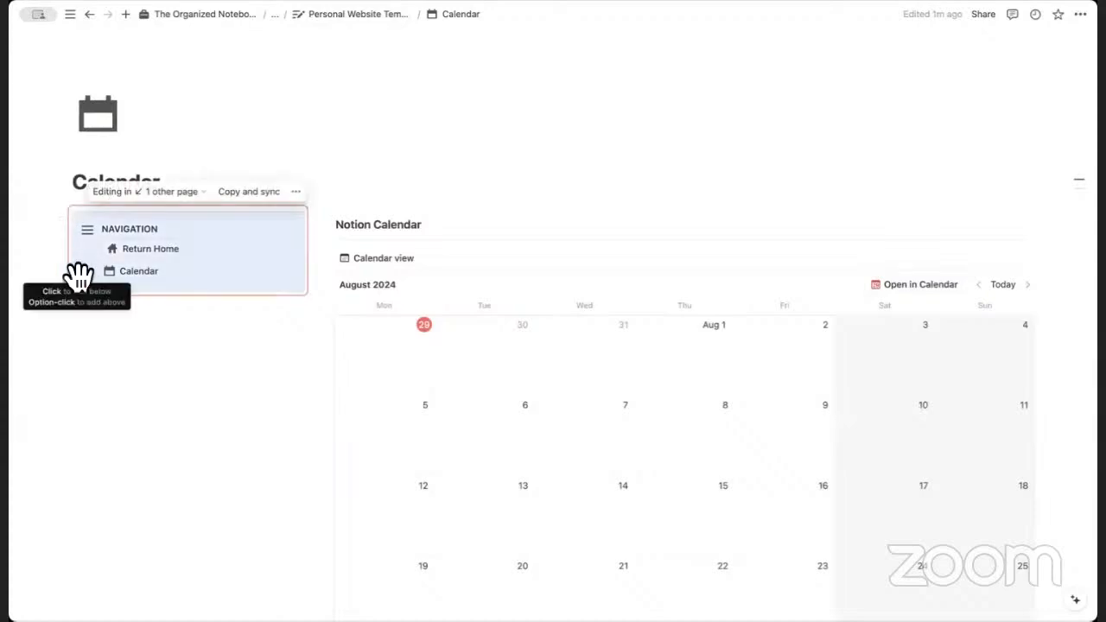
{"action": "left_click", "coordinate": [78, 276]}
{"action": "key", "text": "Escape"}
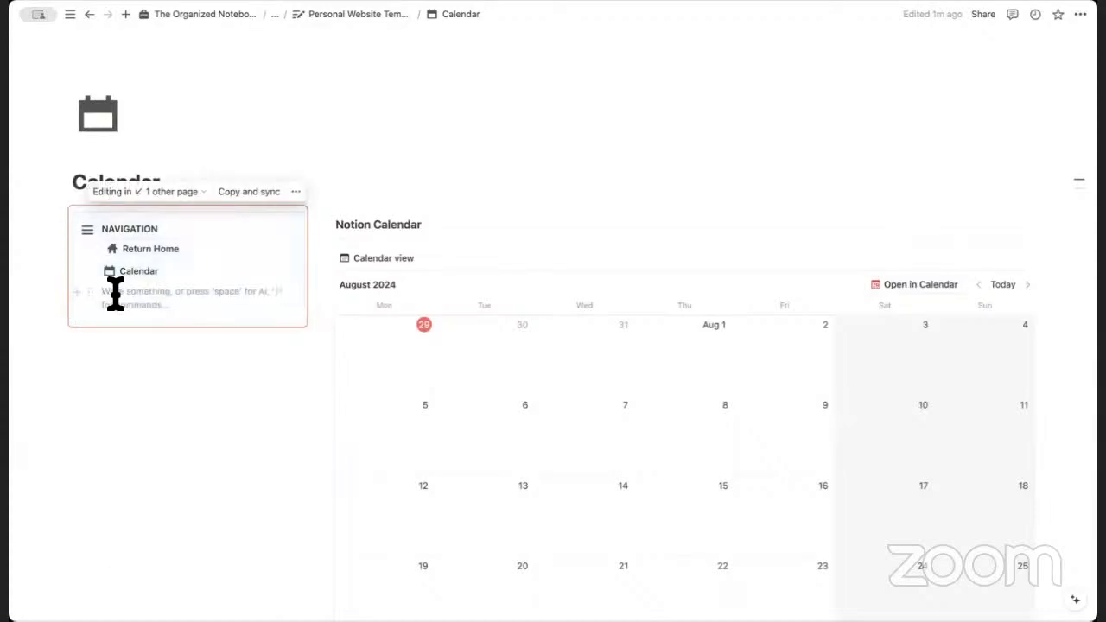
{"action": "type", "text": "/page"}
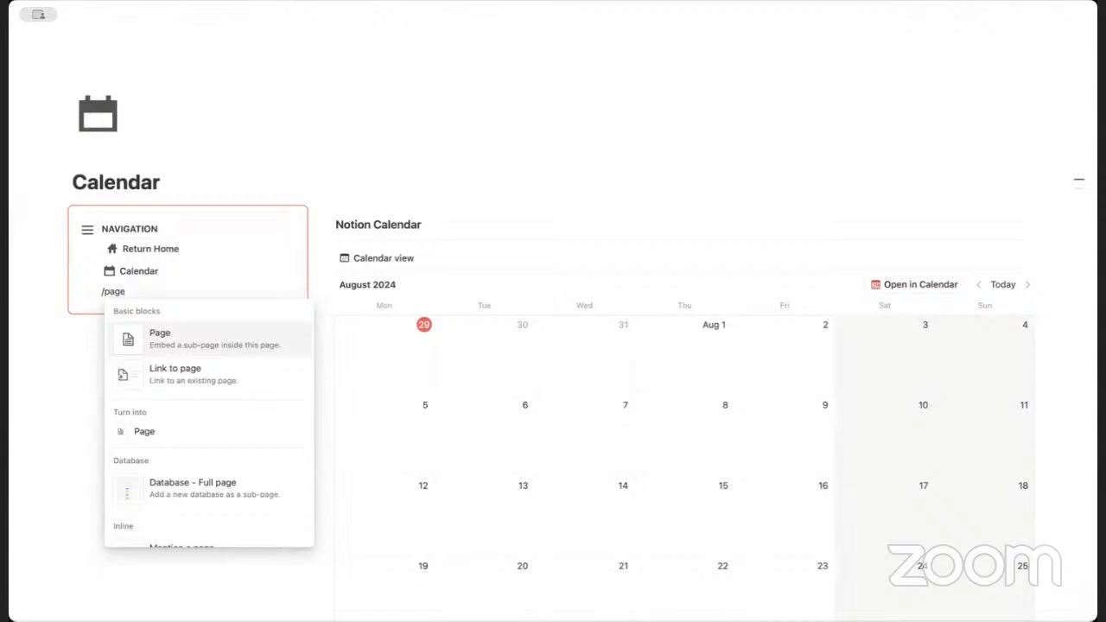
{"action": "key", "text": "Return"}
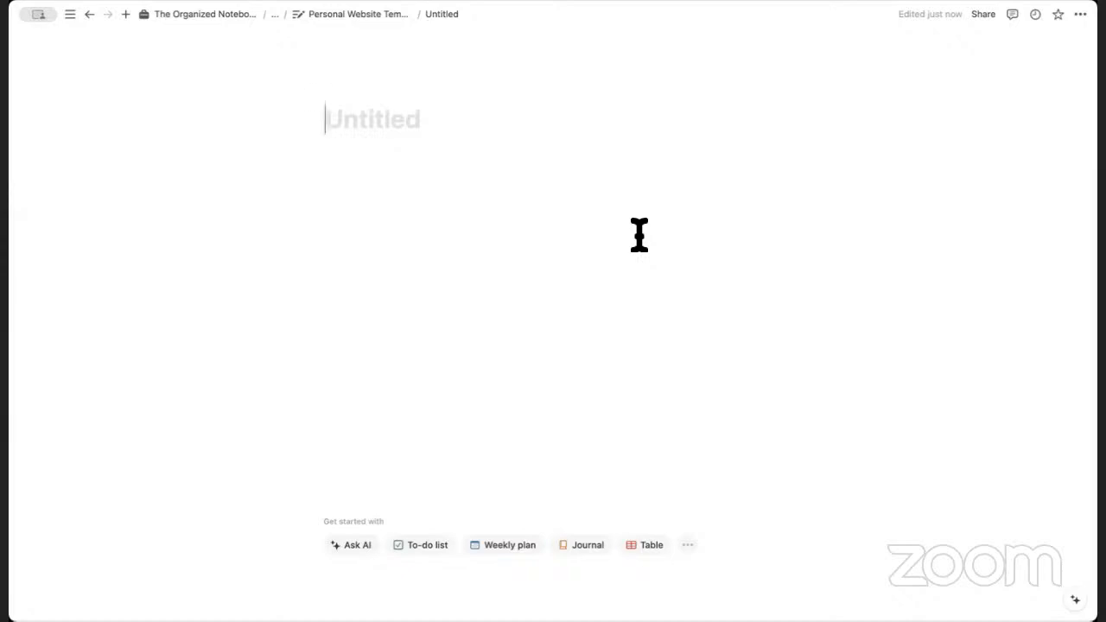
{"action": "type", "text": "Con"}
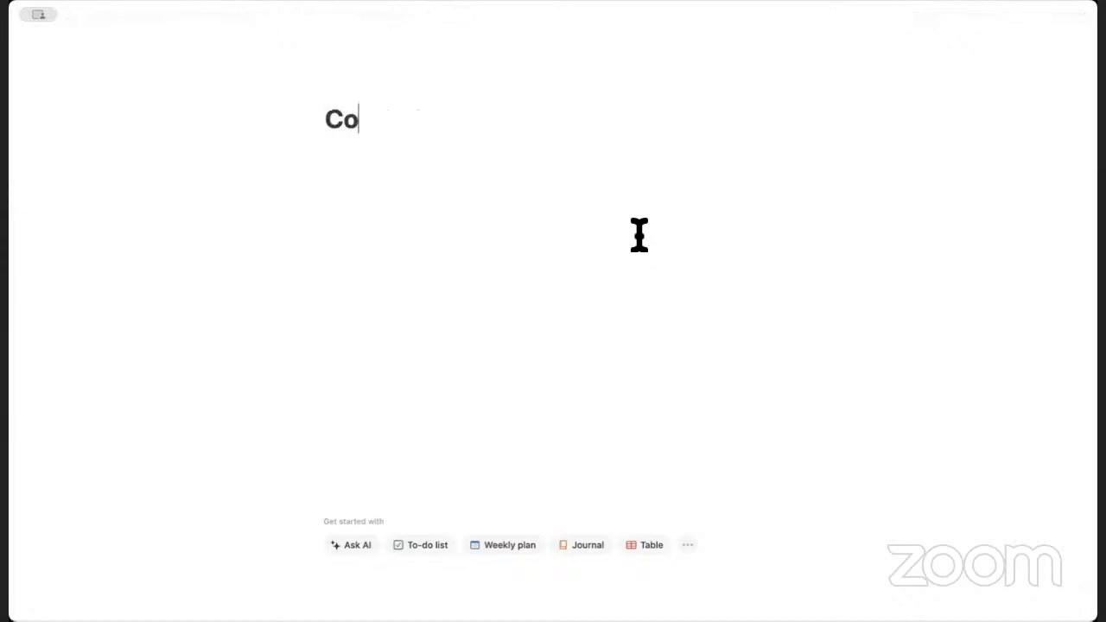
{"action": "key", "text": "BackSpace"}
{"action": "key", "text": "BackSpace"}
{"action": "key", "text": "BackSpace"}
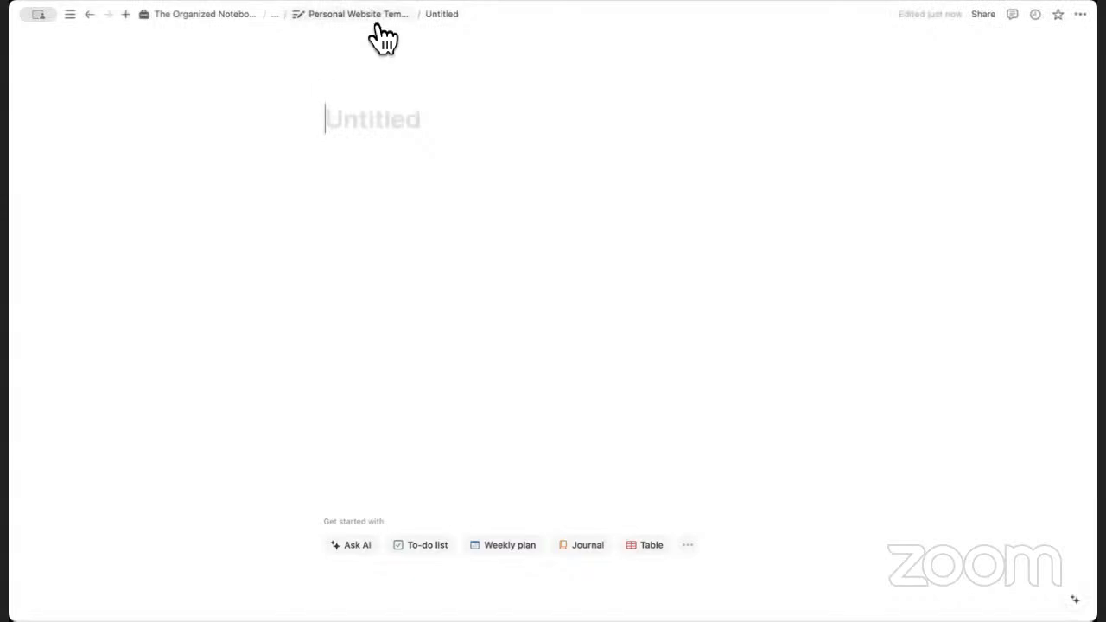
On the Personal Website Template page, duplicate the Calendar page in the Navigation block and delete the Untitled page.
{"action": "left_click", "coordinate": [375, 15]}
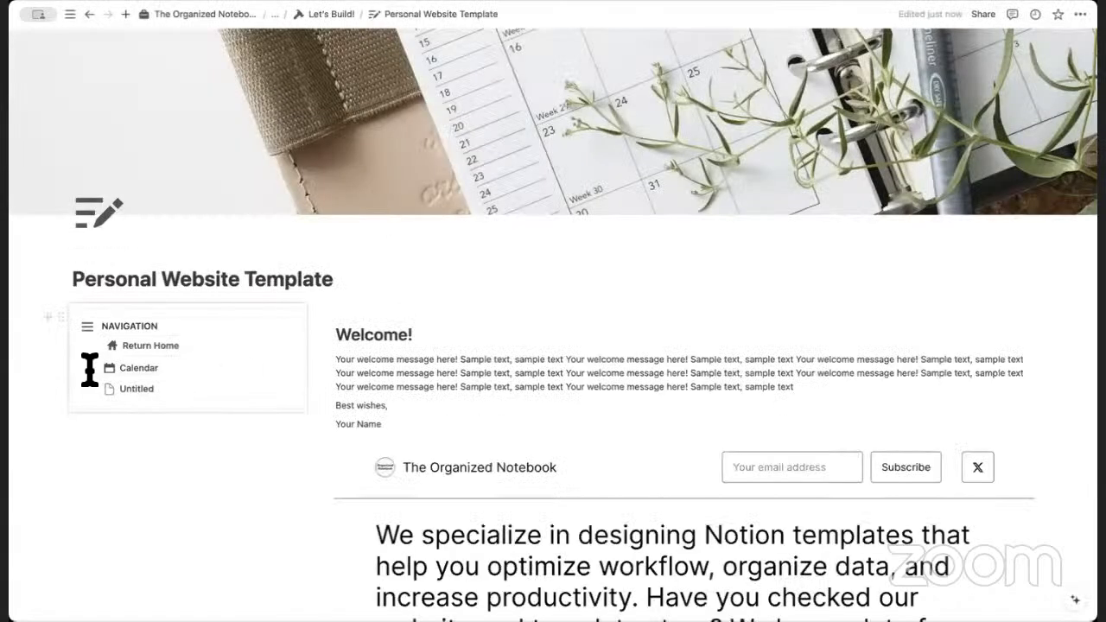
{"action": "left_click", "coordinate": [89, 371]}
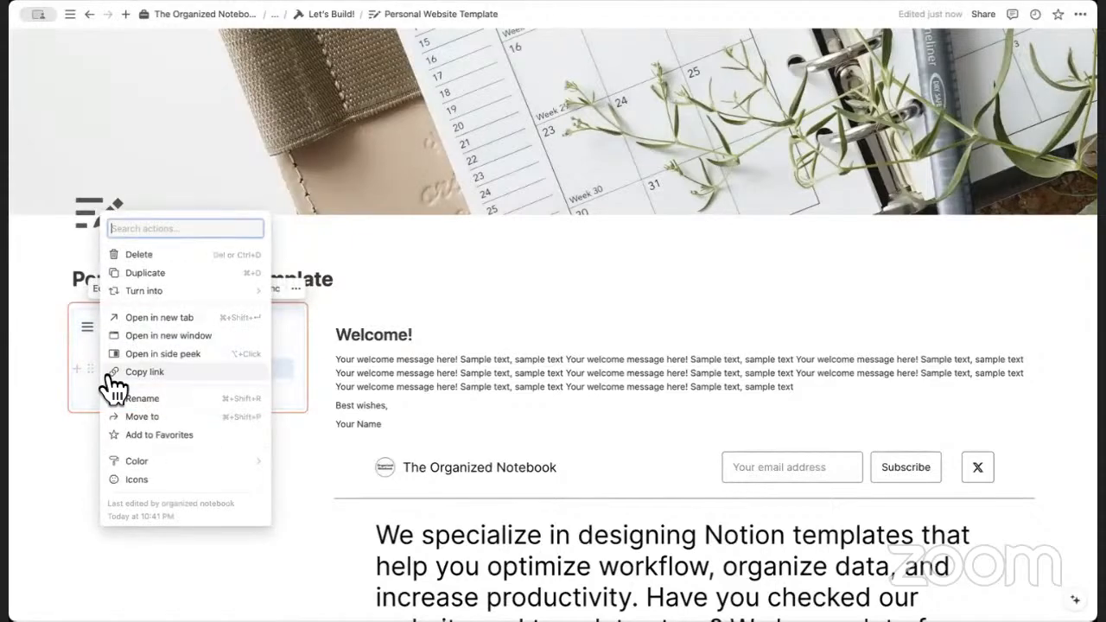
{"action": "left_click", "coordinate": [164, 273]}
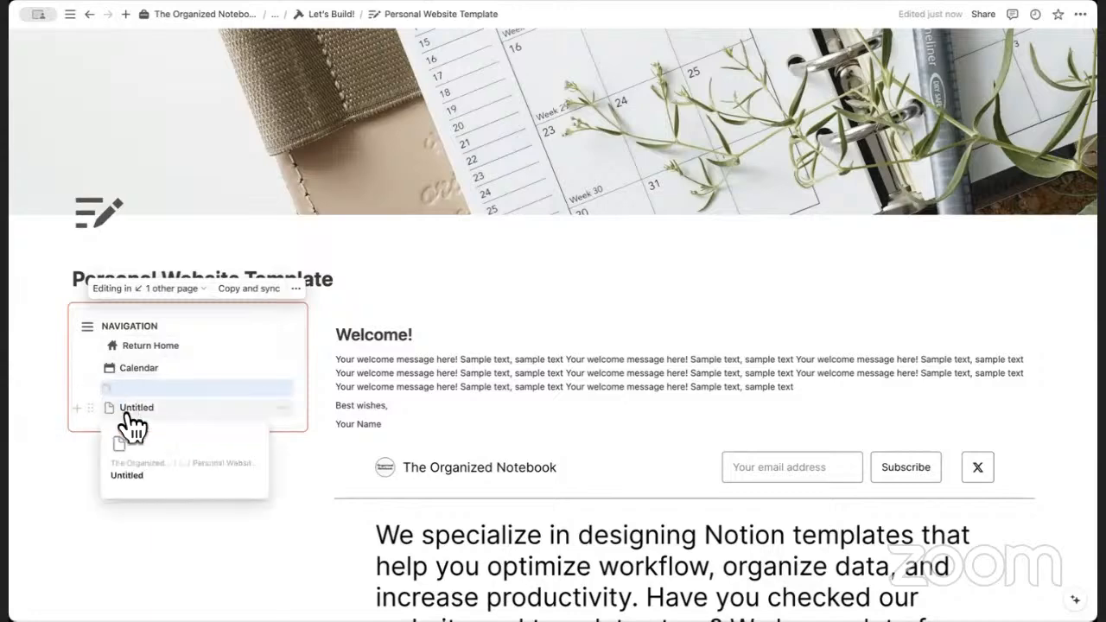
{"action": "left_click", "coordinate": [90, 407]}
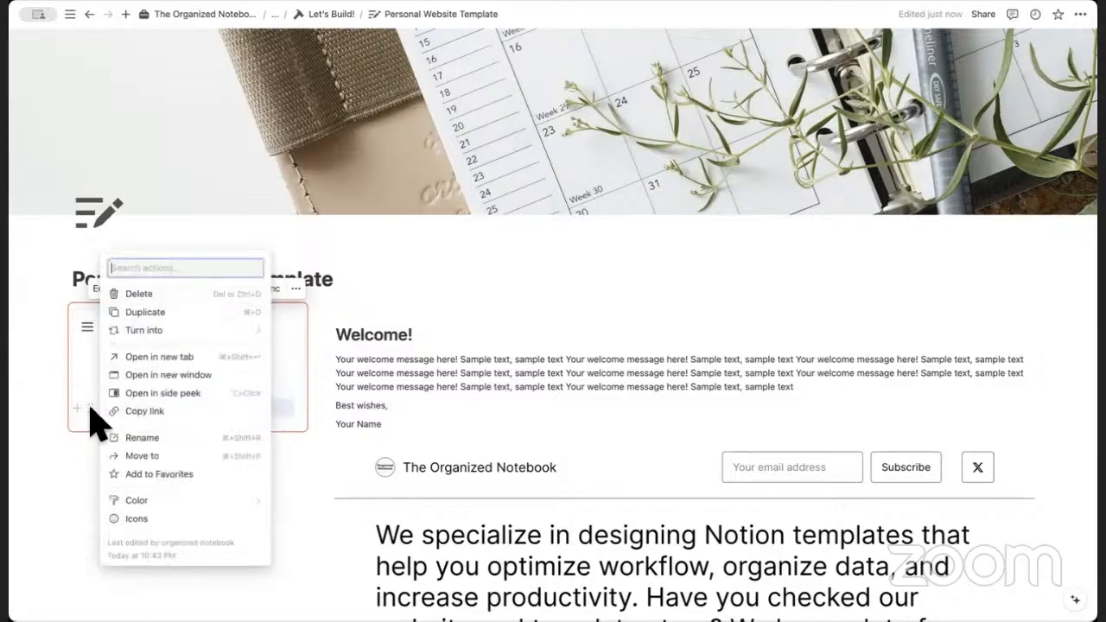
{"action": "left_click", "coordinate": [170, 294]}
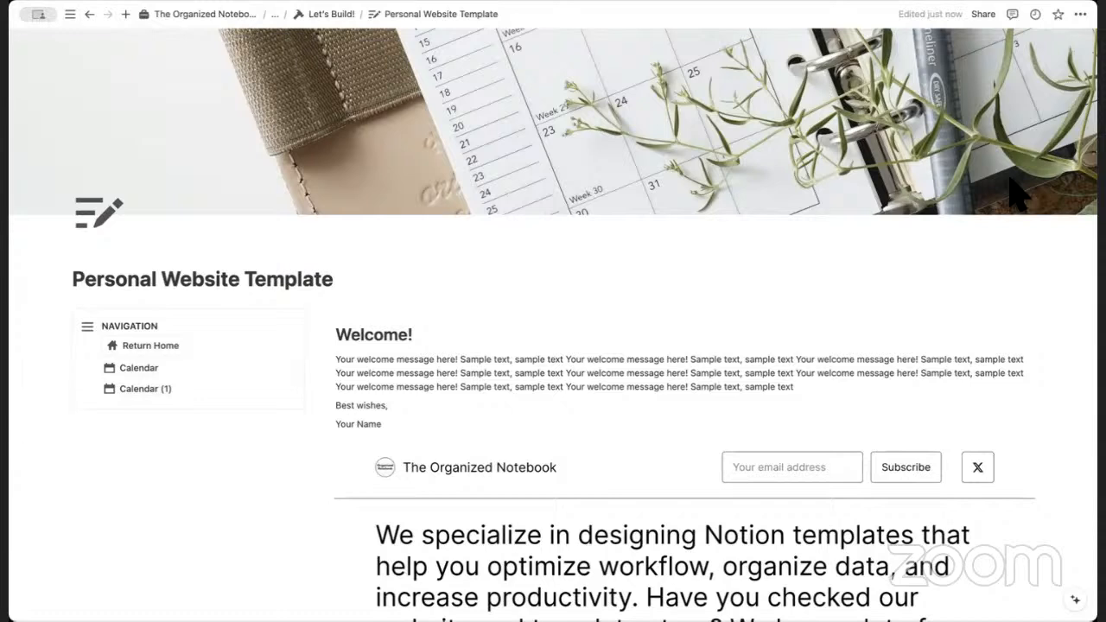
Open the duplicated Calendar (1) page and rename it to "Contact Page".
{"action": "left_click", "coordinate": [146, 391]}
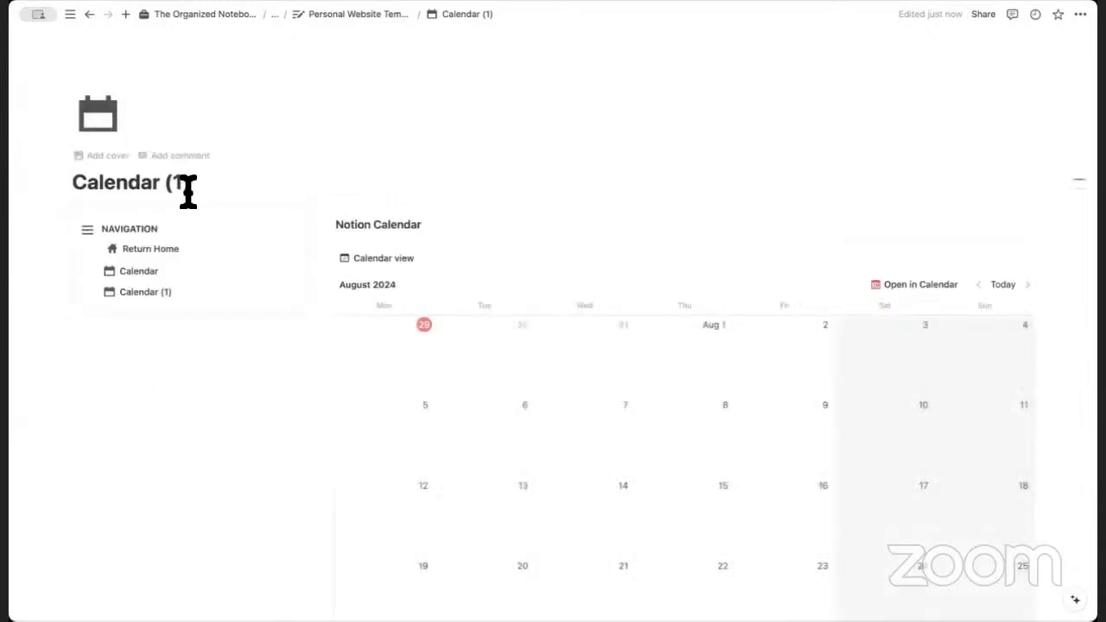
{"action": "left_click_drag", "start_coordinate": [198, 178], "coordinate": [52, 181]}
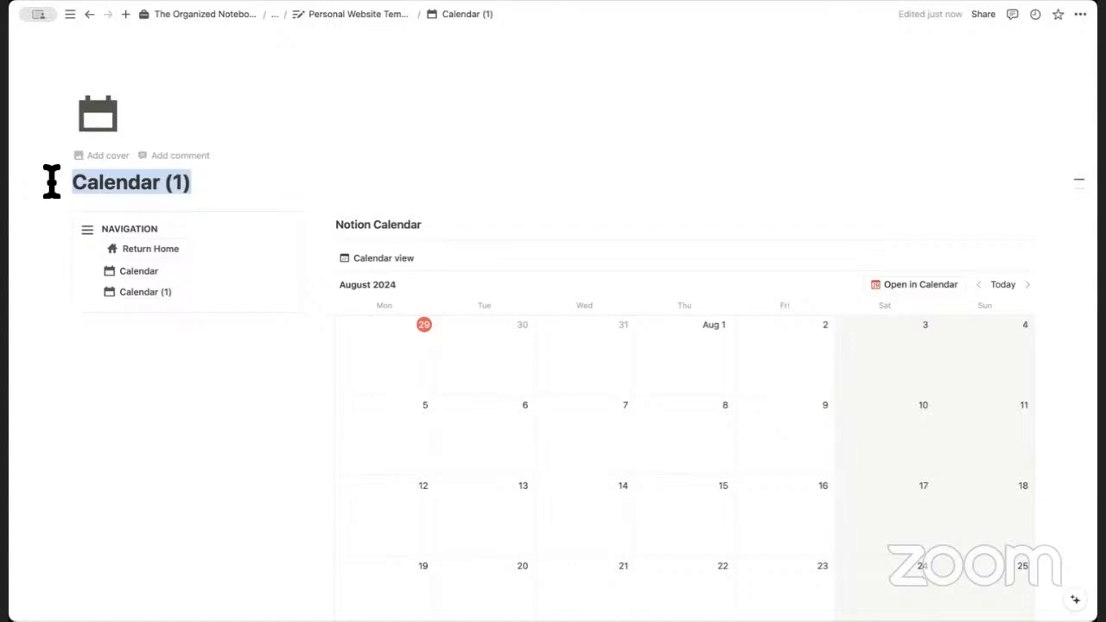
{"action": "key", "text": "BackSpace"}
{"action": "type", "text": "Conta"}
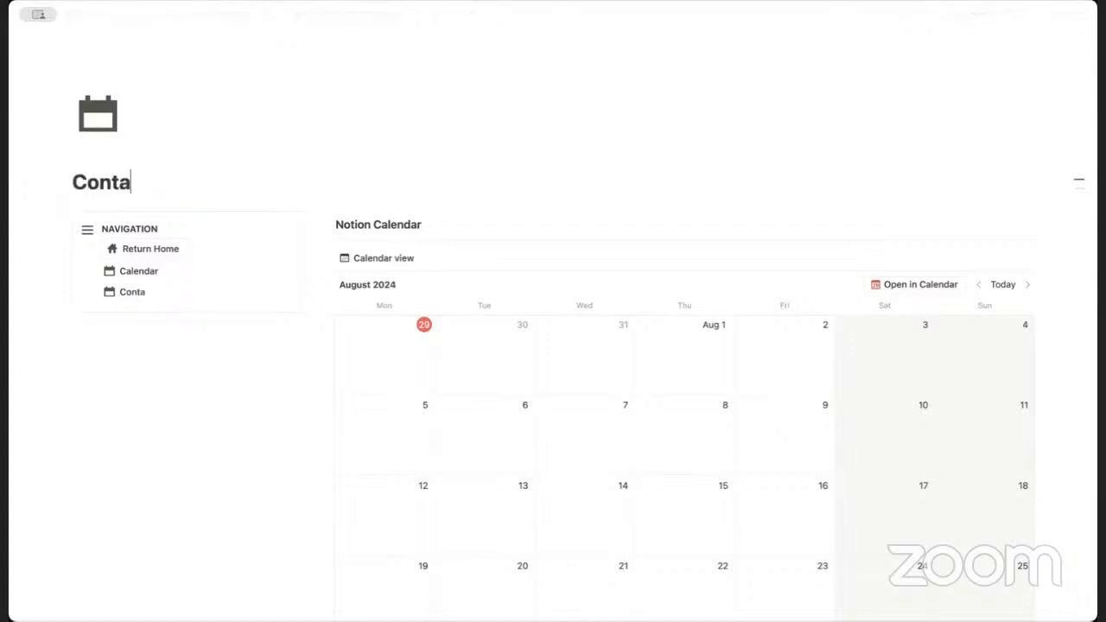
{"action": "type", "text": "ct Page"}
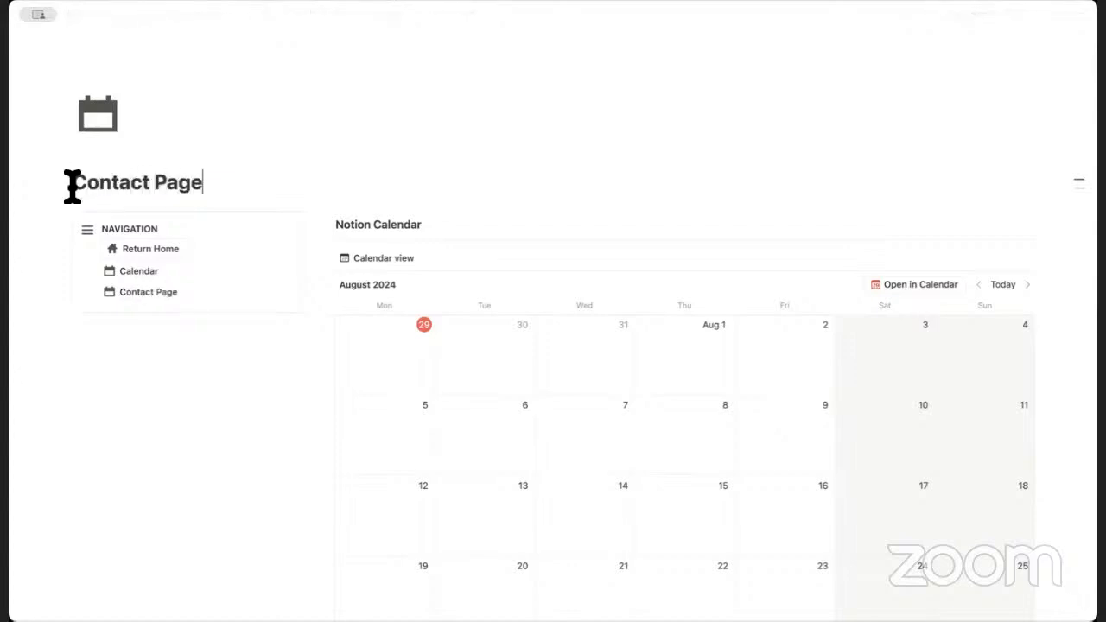
Change the Contact Page's icon to the paper plane found among the "email" icons.
{"action": "left_click", "coordinate": [96, 116]}
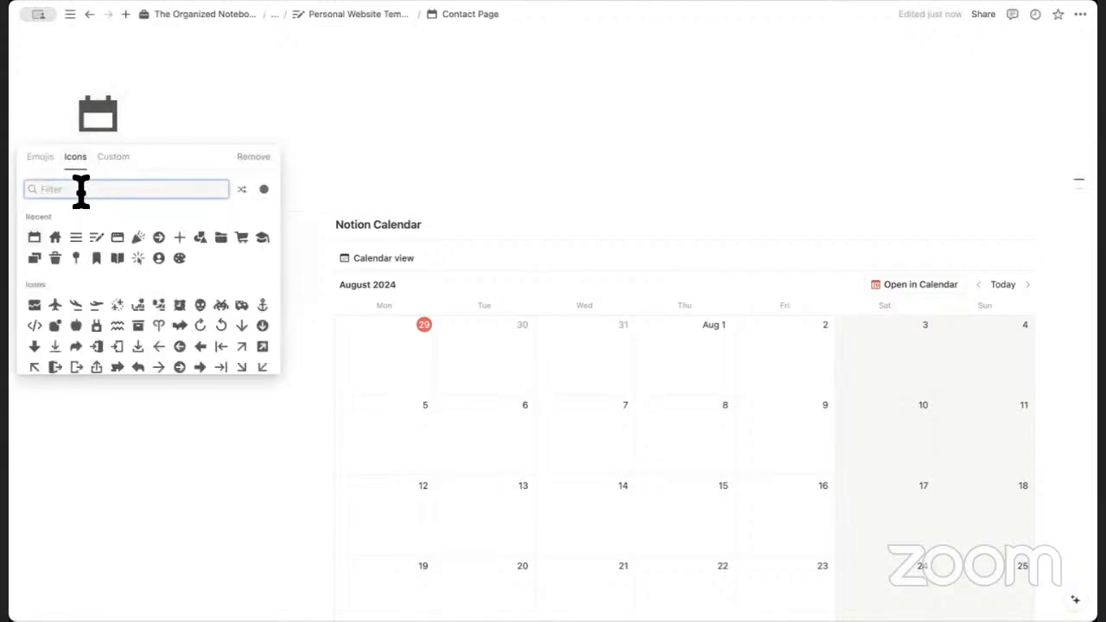
{"action": "type", "text": "send"}
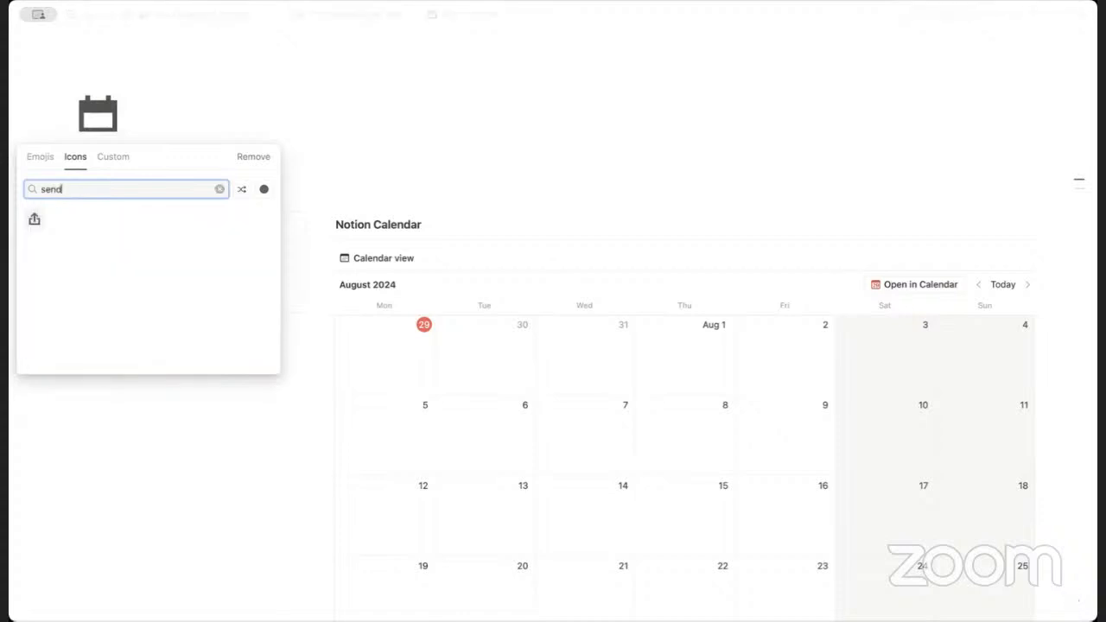
{"action": "key", "text": "BackSpace"}
{"action": "key", "text": "BackSpace"}
{"action": "key", "text": "BackSpace"}
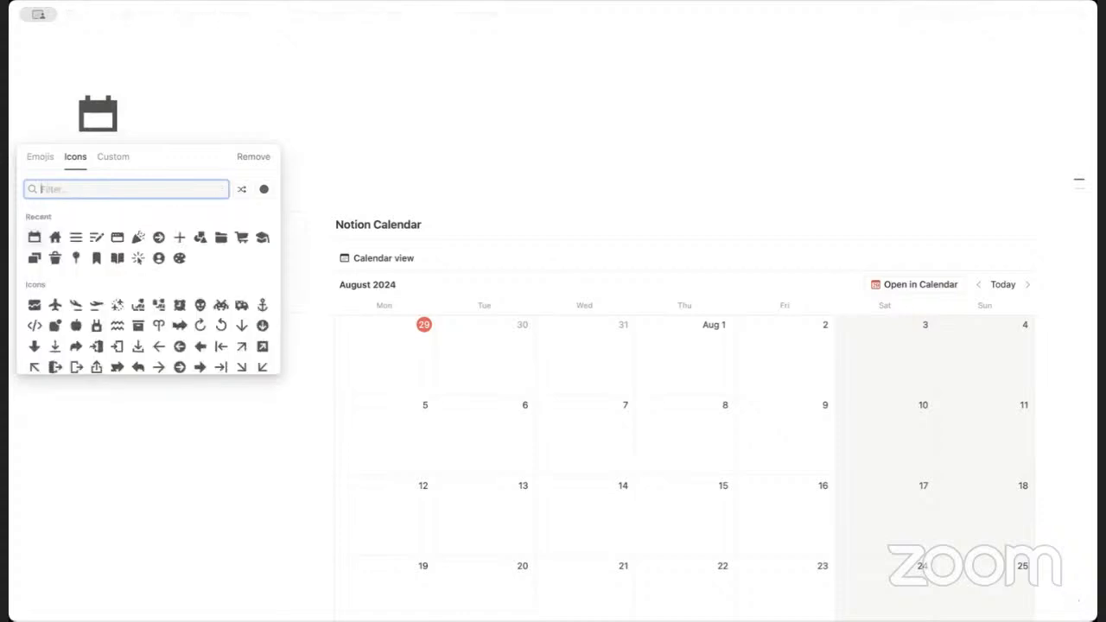
{"action": "type", "text": "email"}
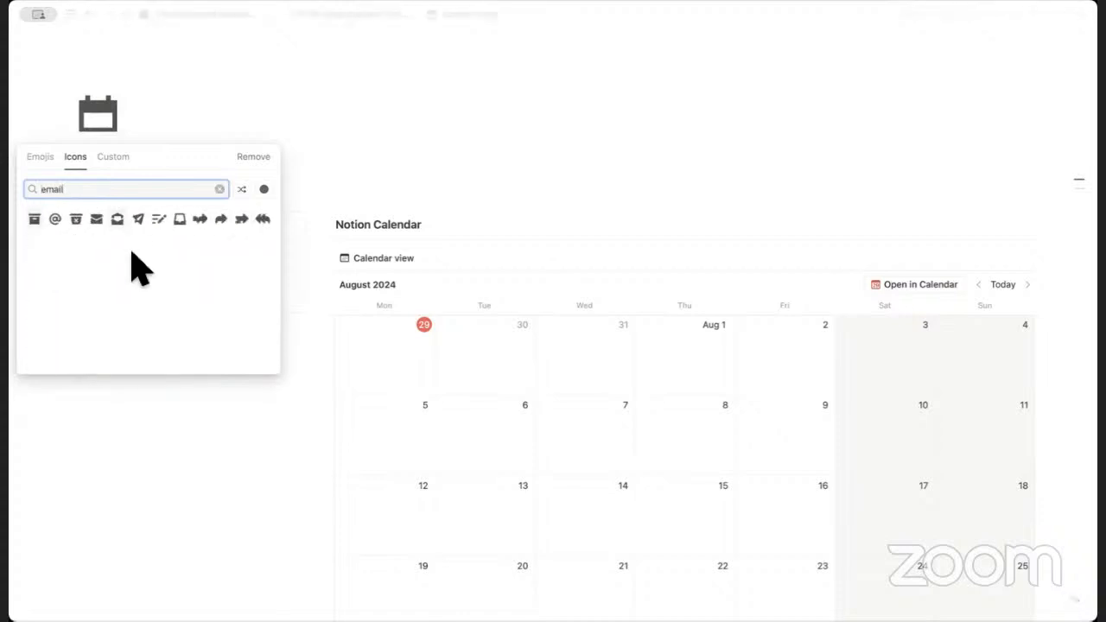
{"action": "left_click", "coordinate": [138, 219]}
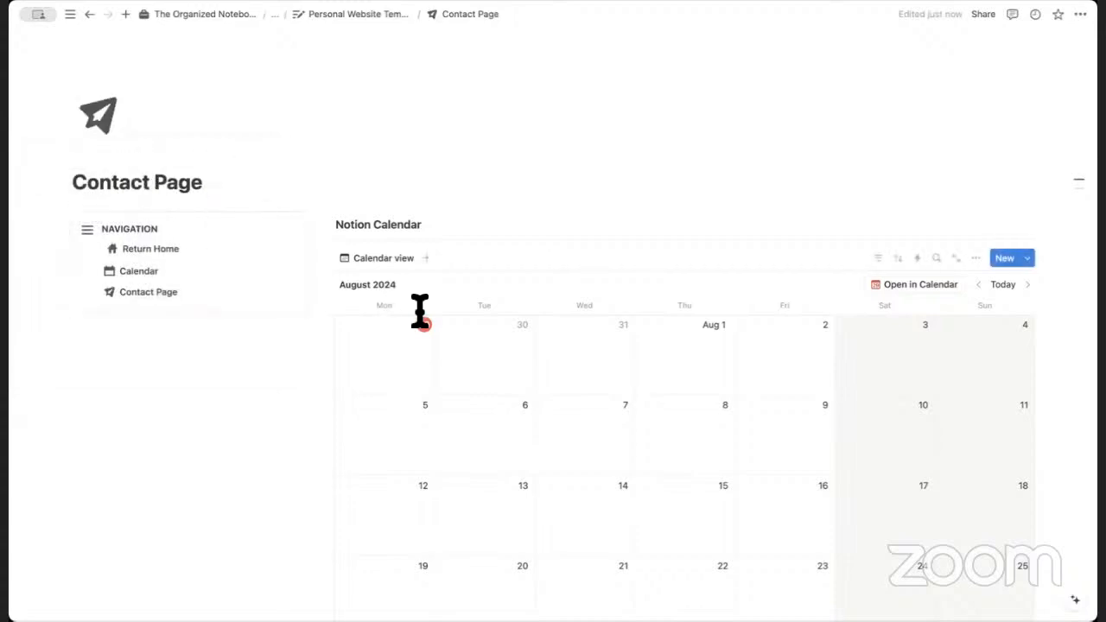
Replace the "Notion Calendar" heading with "Contact Form".
{"action": "triple_click", "coordinate": [391, 224]}
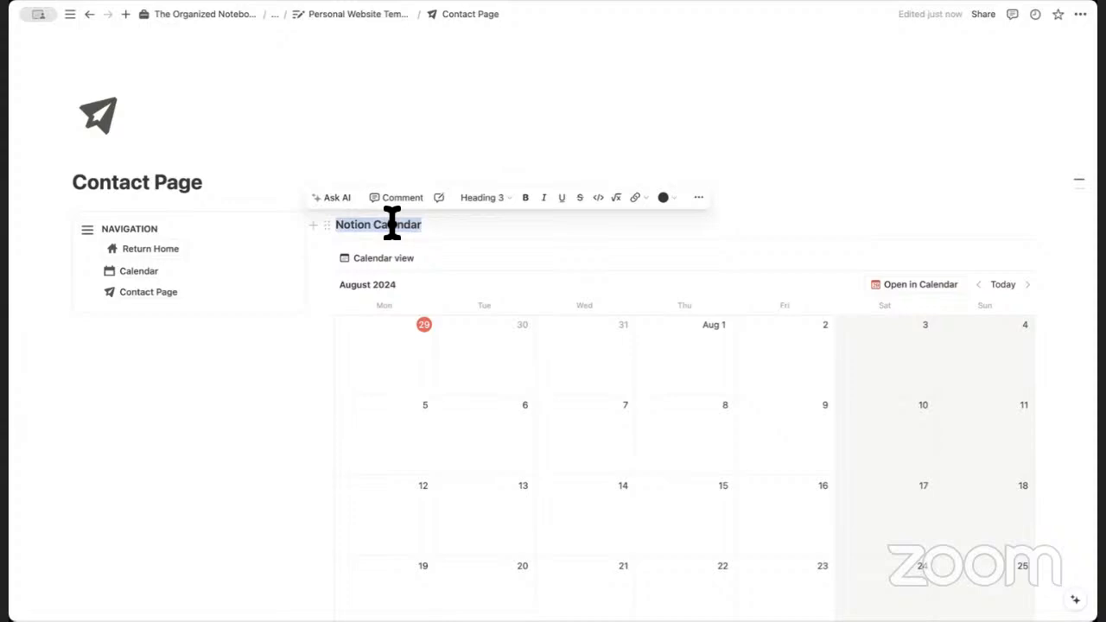
{"action": "type", "text": "Contact F"}
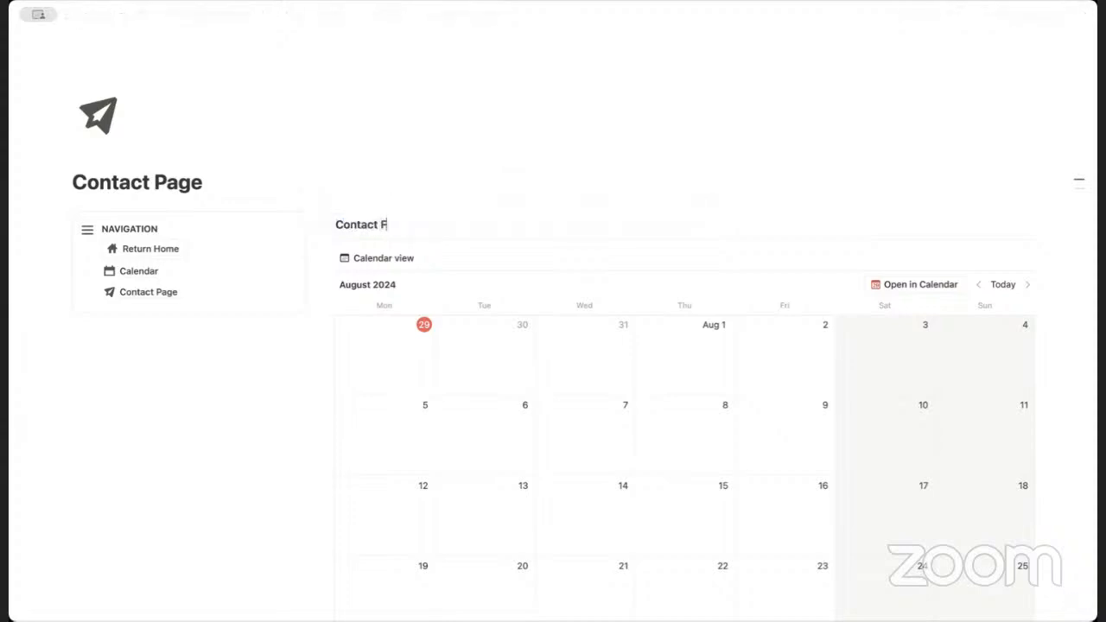
{"action": "type", "text": "orm"}
Delete the calendar view under the Contact Form heading and start an empty text block in its place.
{"action": "scroll", "coordinate": [469, 247], "scroll_direction": "down", "scroll_amount": 2}
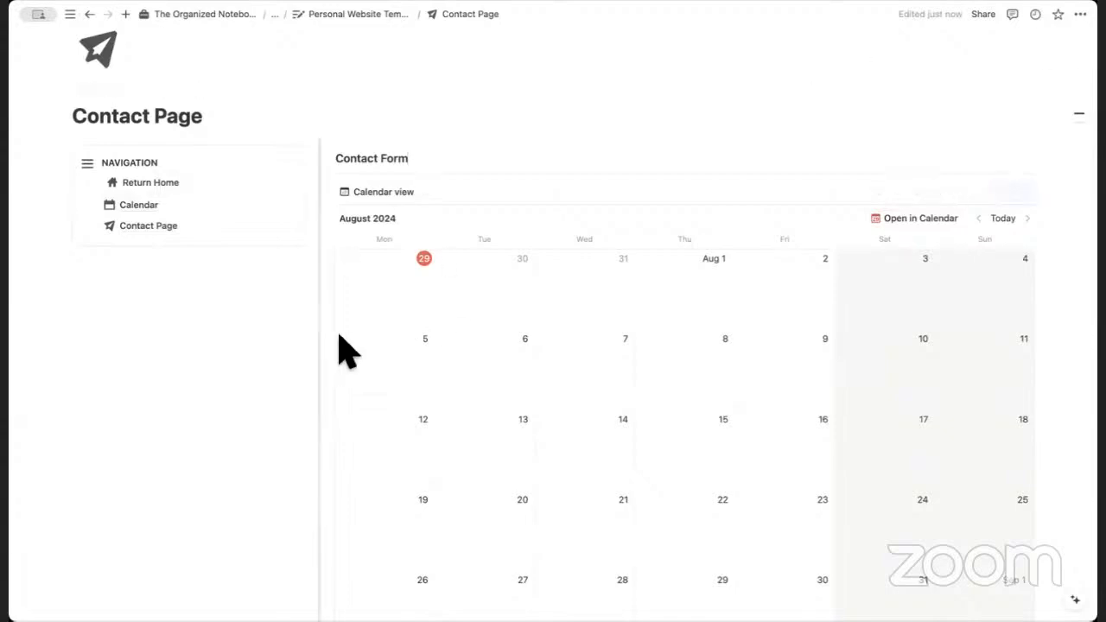
{"action": "left_click_drag", "start_coordinate": [1071, 431], "coordinate": [443, 190]}
{"action": "key", "text": "BackSpace"}
{"action": "left_click_drag", "start_coordinate": [1034, 432], "coordinate": [406, 190]}
{"action": "key", "text": "BackSpace"}
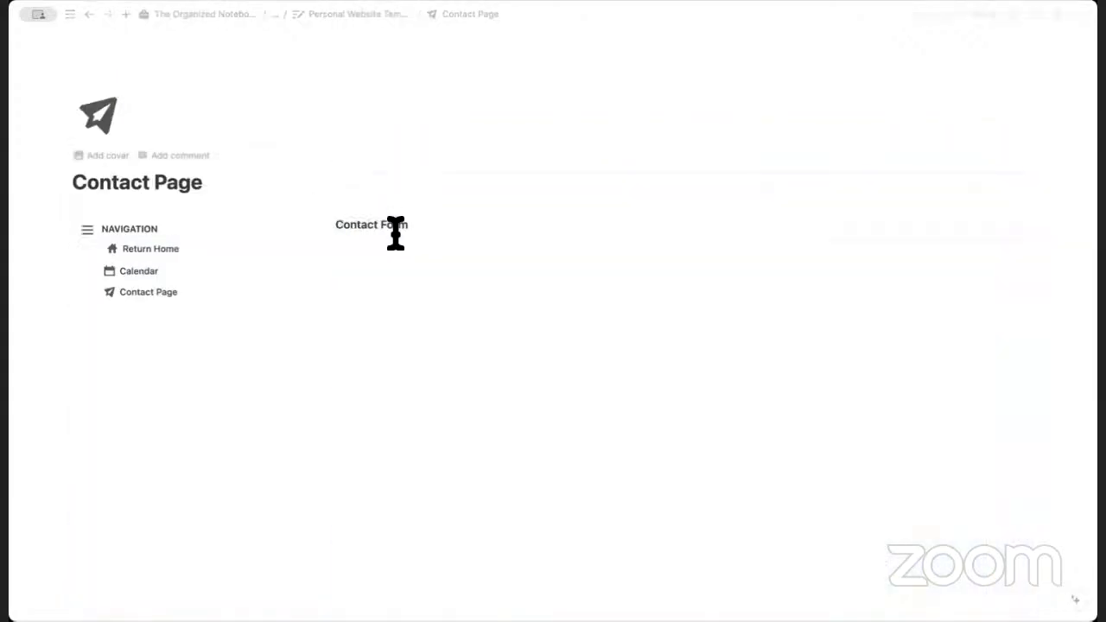
{"action": "left_click", "coordinate": [369, 251]}
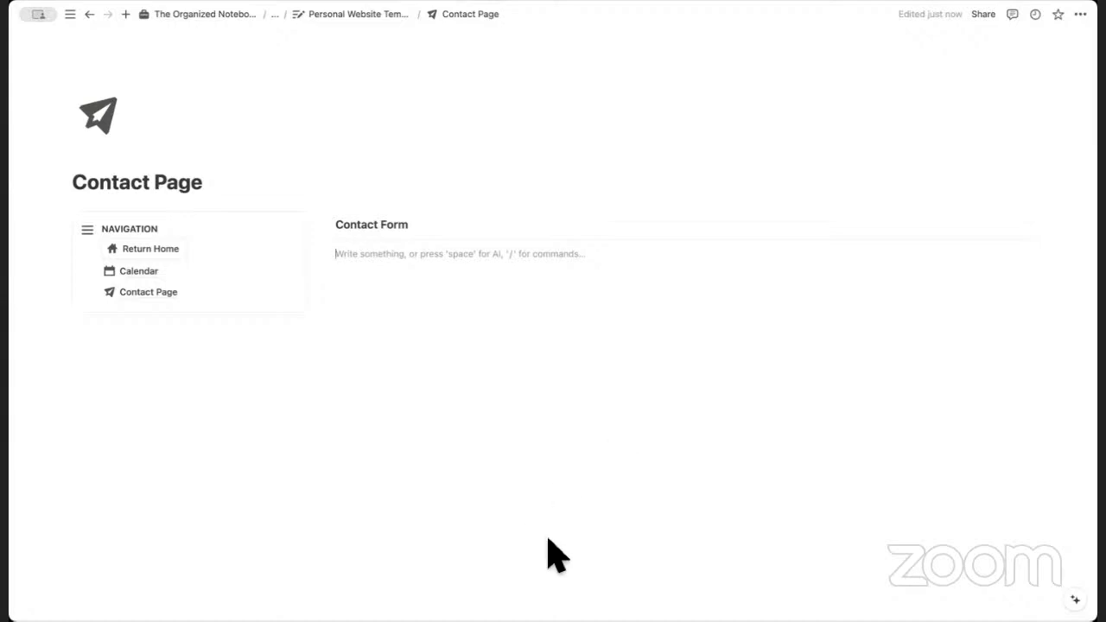
Switch to Chrome, look through the open tabs and bring up the Tally dashboard.
{"action": "key", "text": "super+Tab"}
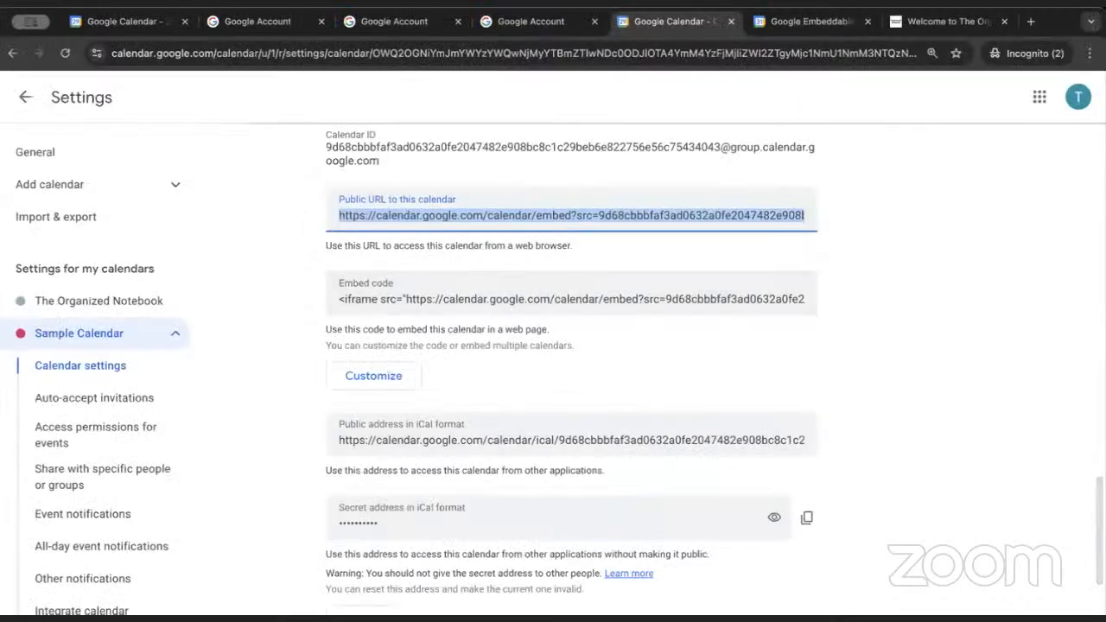
{"action": "left_click", "coordinate": [1090, 21]}
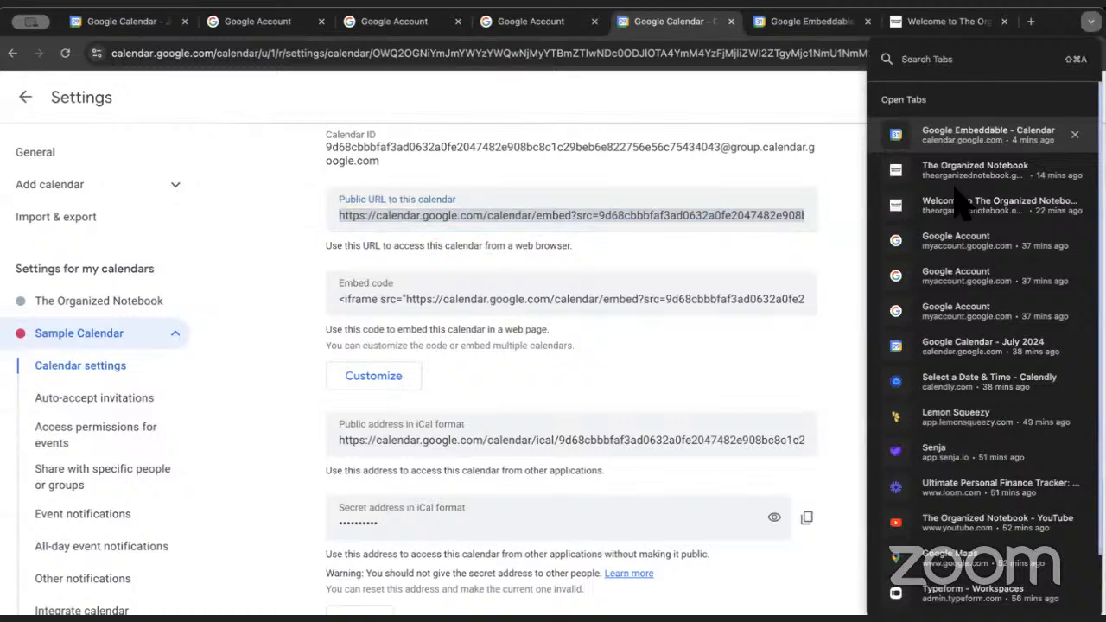
{"action": "scroll", "coordinate": [990, 316], "scroll_direction": "down", "scroll_amount": 1}
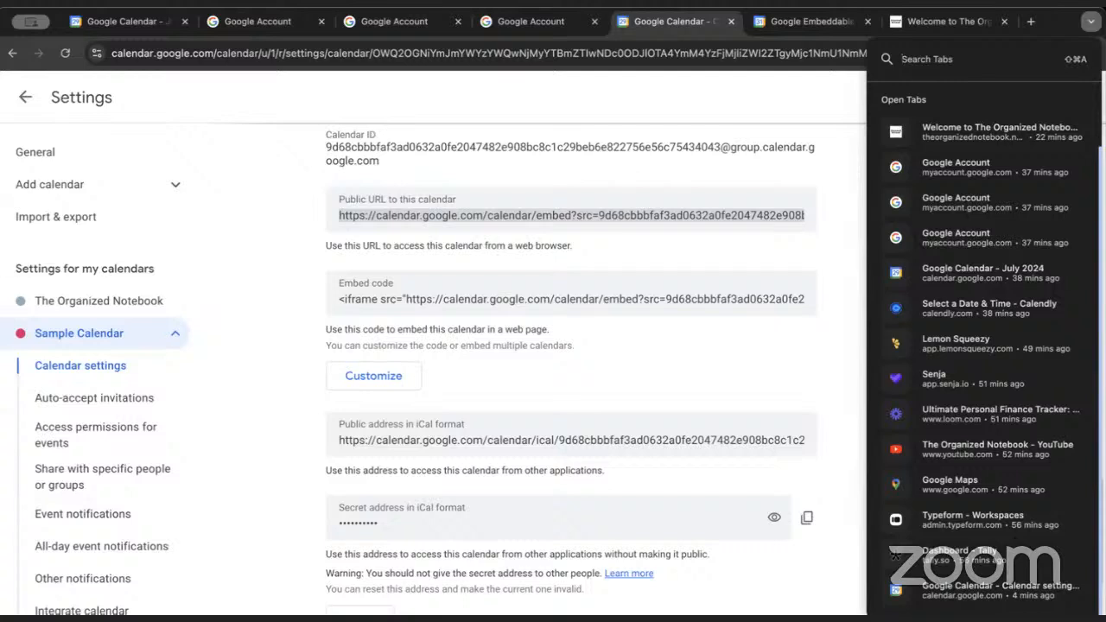
{"action": "key", "text": "Escape"}
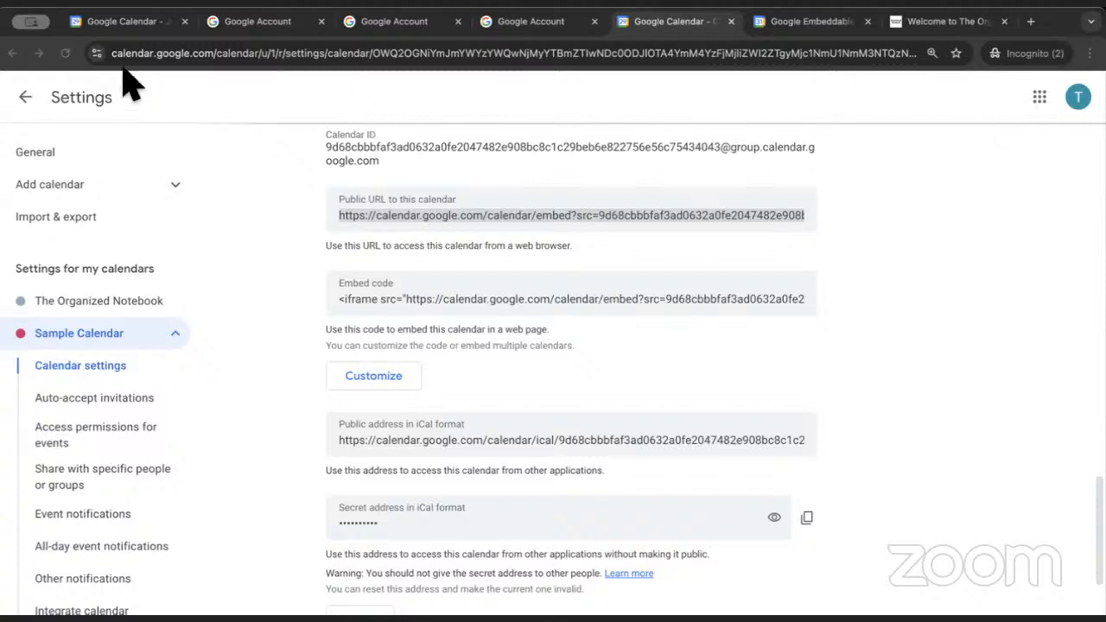
{"action": "left_click_drag", "start_coordinate": [264, 69], "coordinate": [941, 28]}
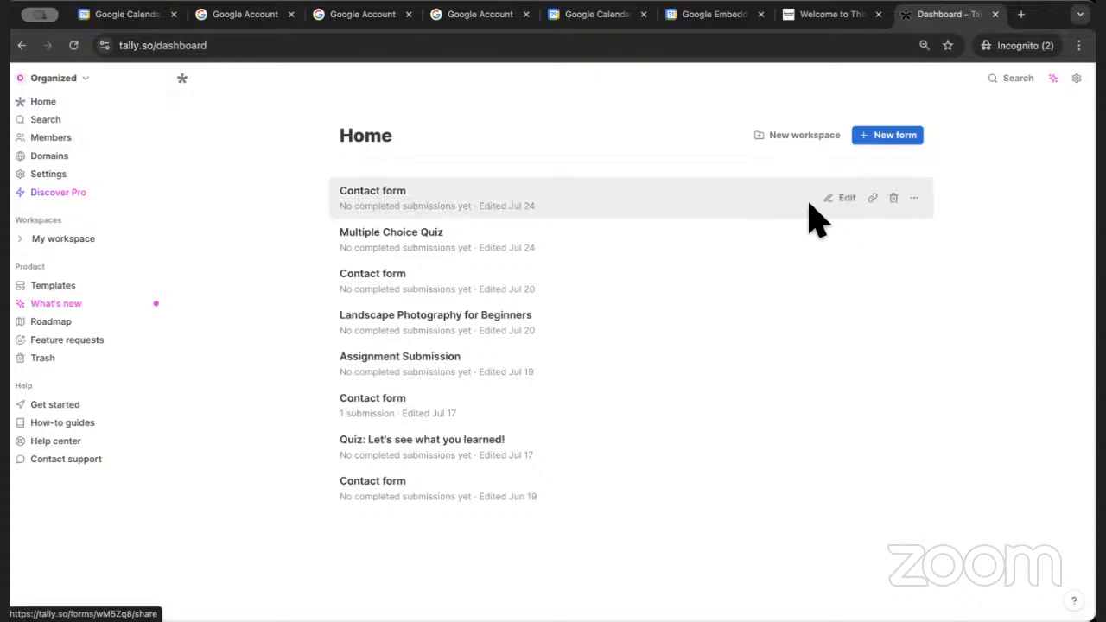
Create a new Tally form titled "Contact Form" and start it from scratch.
{"action": "left_click", "coordinate": [895, 140]}
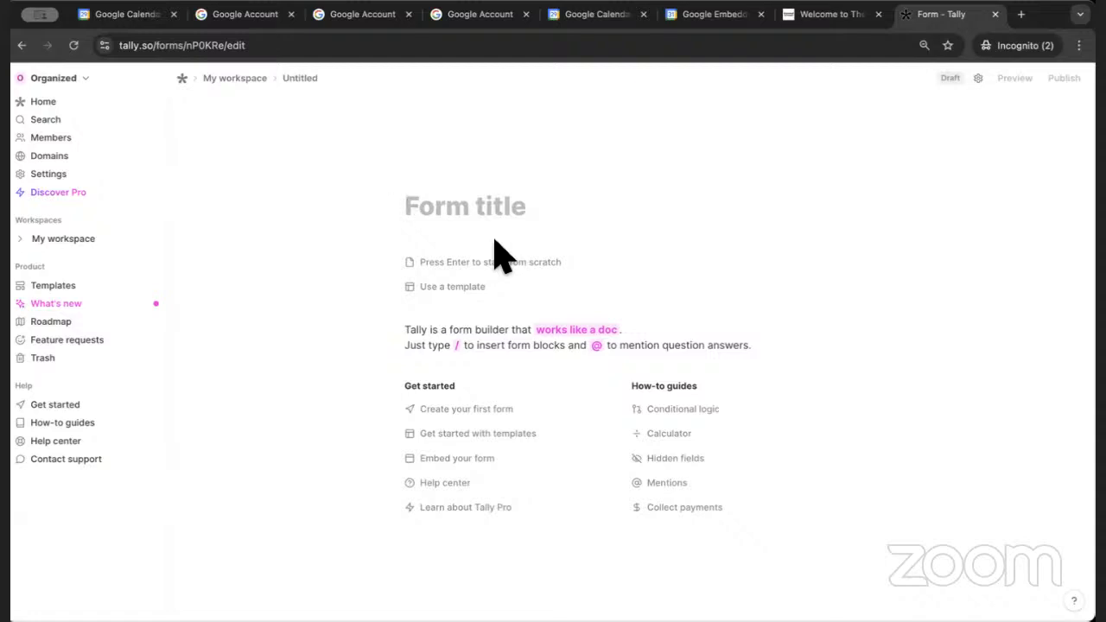
{"action": "type", "text": "Contact Form"}
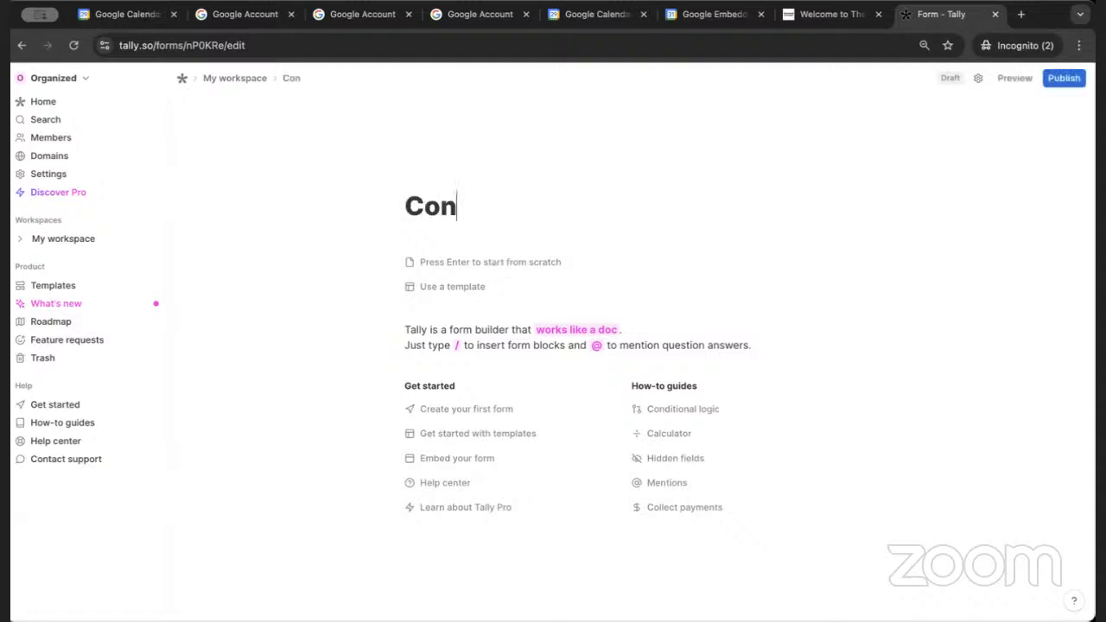
{"action": "key", "text": "Return"}
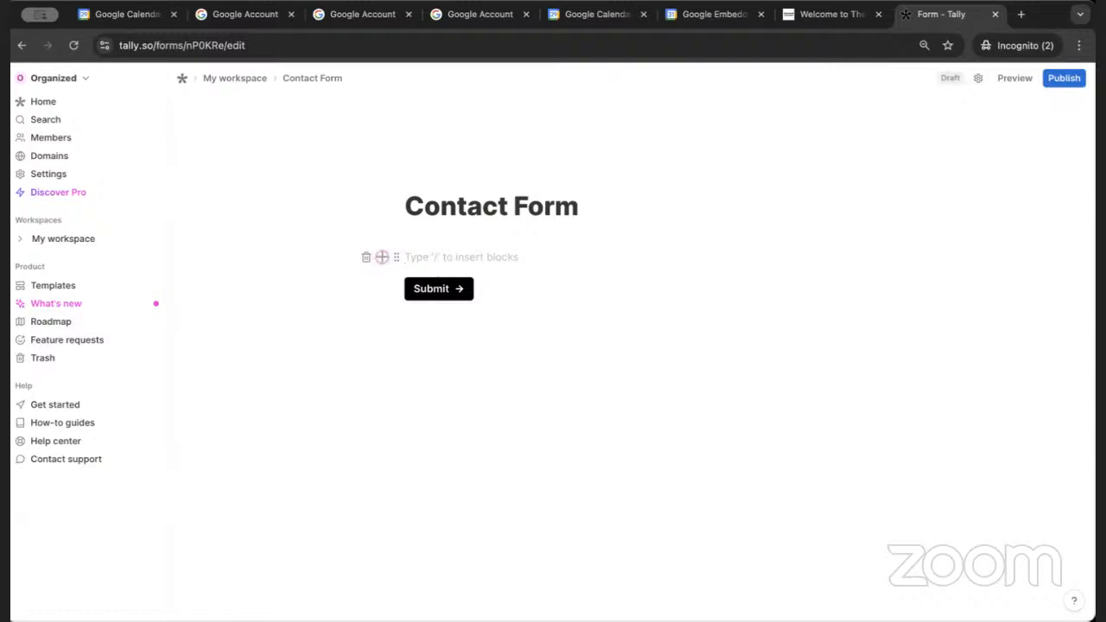
{"action": "left_click", "coordinate": [381, 257]}
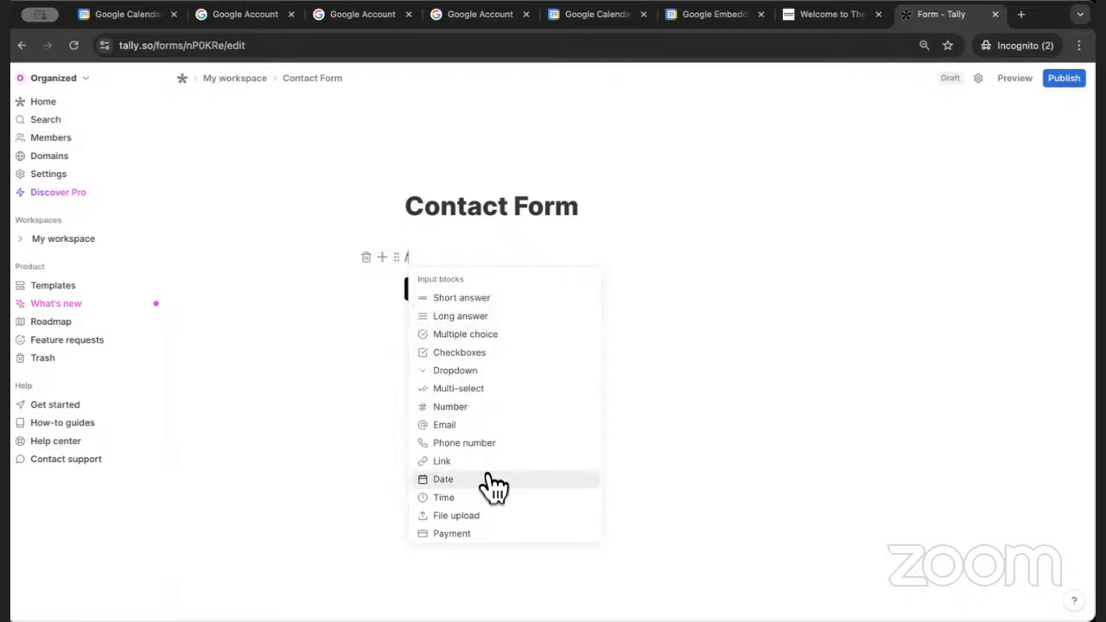
{"action": "left_click", "coordinate": [423, 256]}
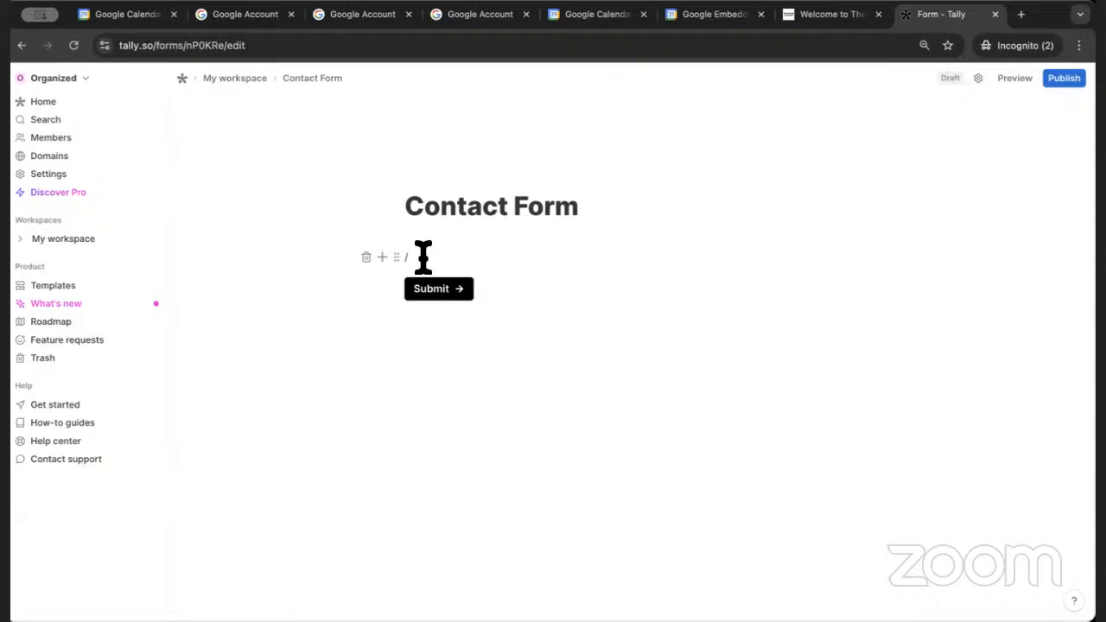
{"action": "key", "text": "BackSpace"}
{"action": "key", "text": "BackSpace"}
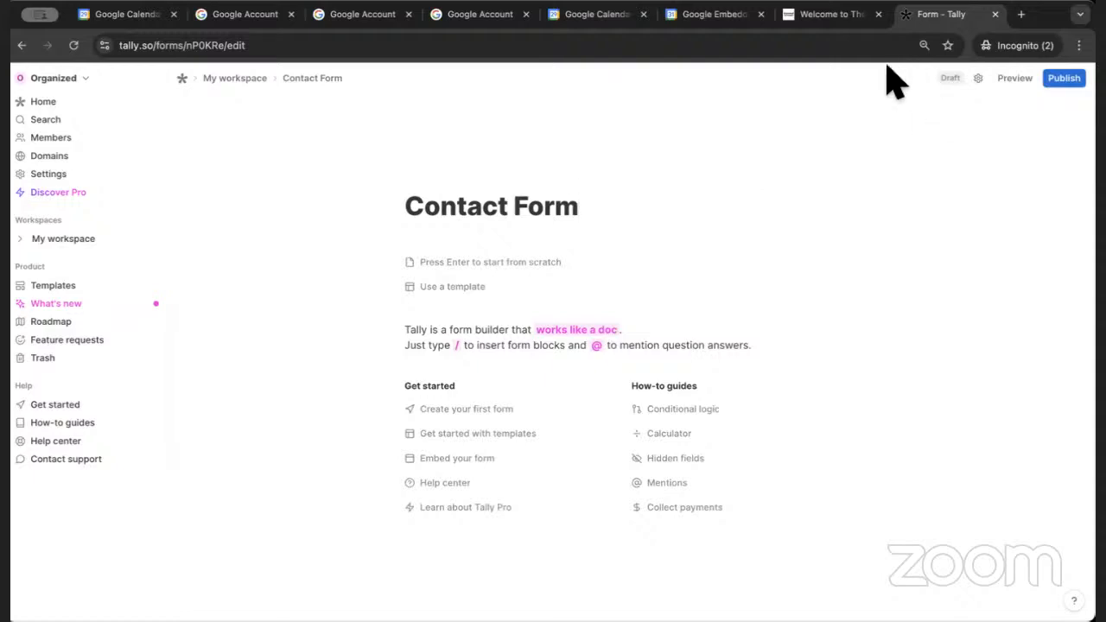
Read through the Tally help article on getting started with form templates and return to the Contact Form draft.
{"action": "left_click", "coordinate": [497, 433]}
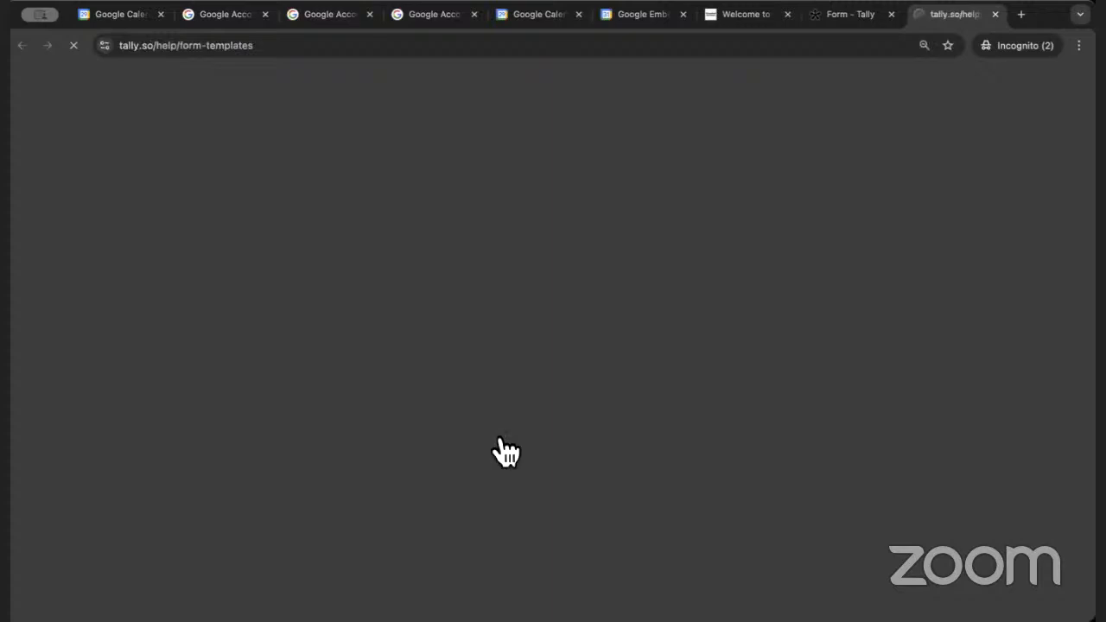
{"action": "scroll", "coordinate": [497, 433], "scroll_direction": "down", "scroll_amount": 3}
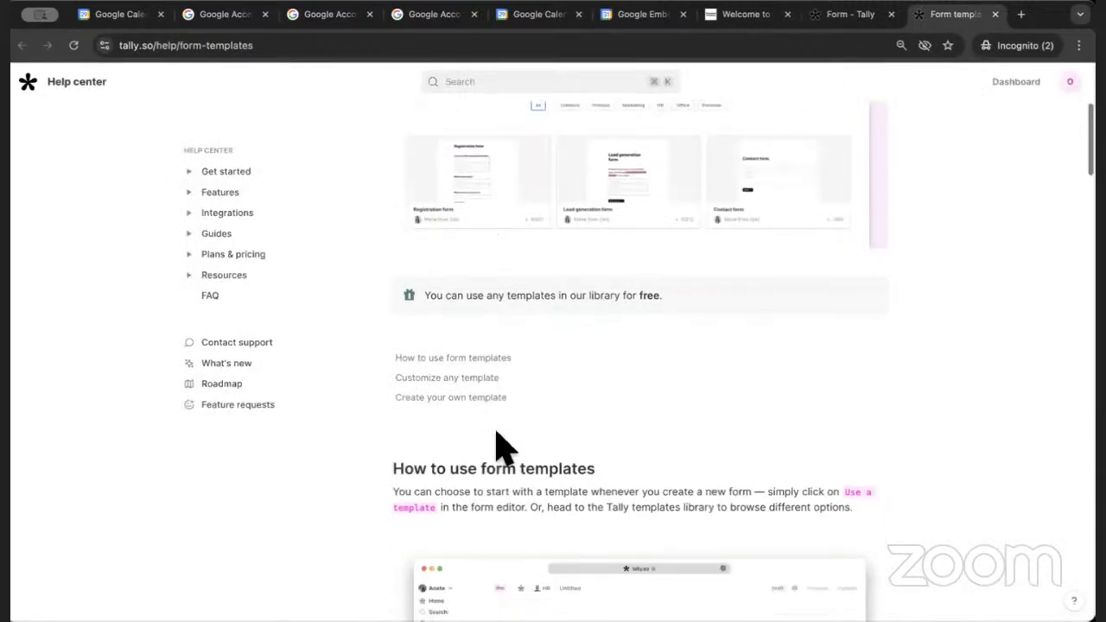
{"action": "scroll", "coordinate": [506, 445], "scroll_direction": "down", "scroll_amount": 2}
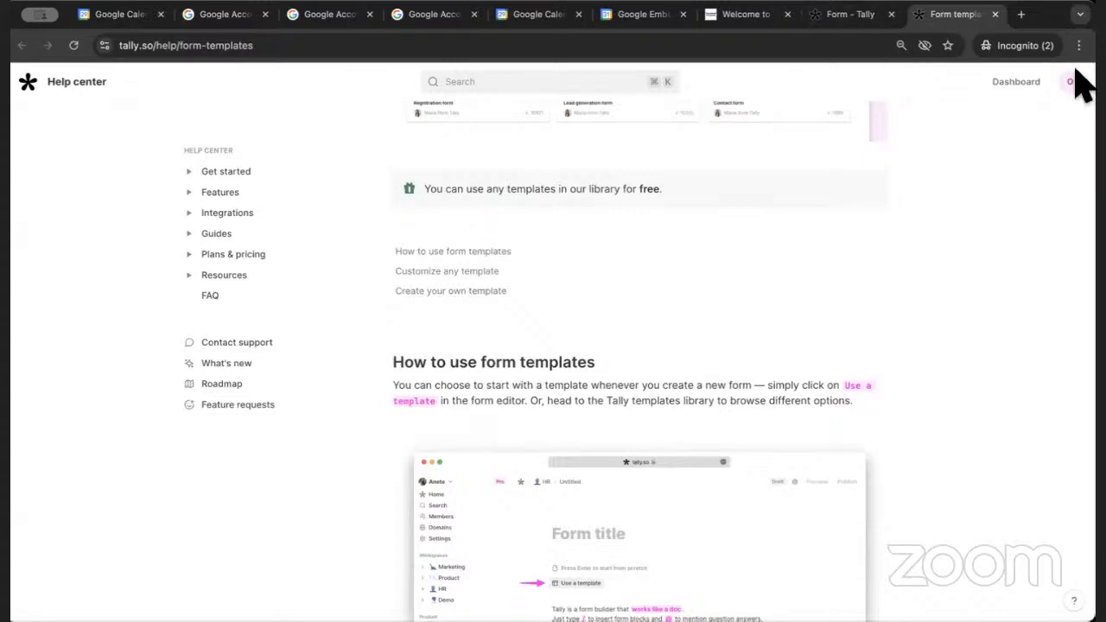
{"action": "scroll", "coordinate": [857, 345], "scroll_direction": "down", "scroll_amount": 3}
{"action": "scroll", "coordinate": [858, 346], "scroll_direction": "down", "scroll_amount": 10}
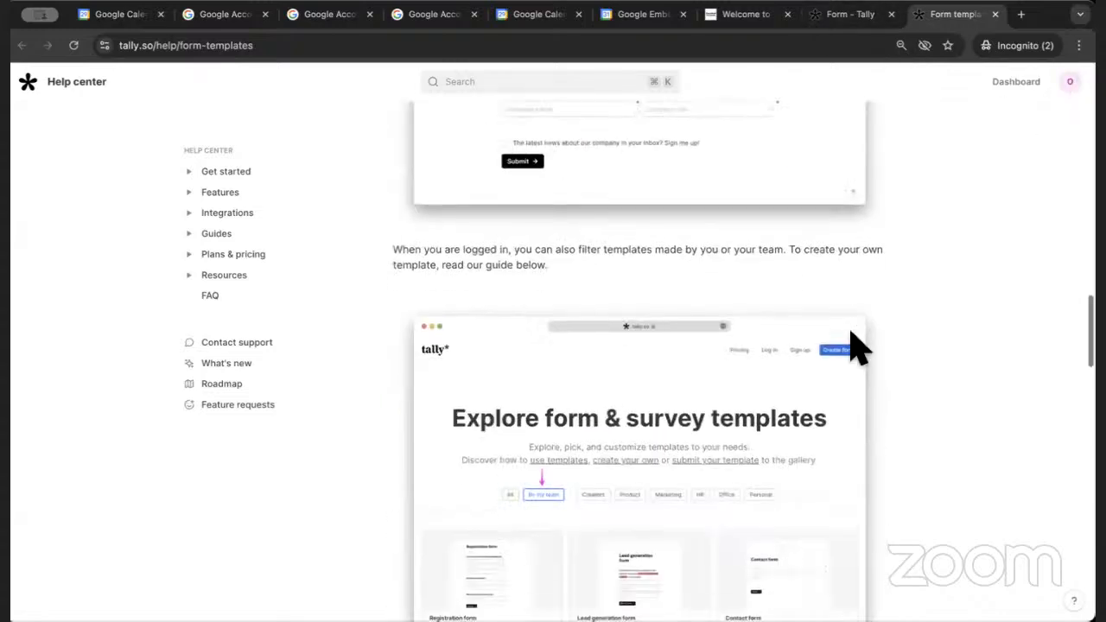
{"action": "scroll", "coordinate": [851, 311], "scroll_direction": "up", "scroll_amount": 7}
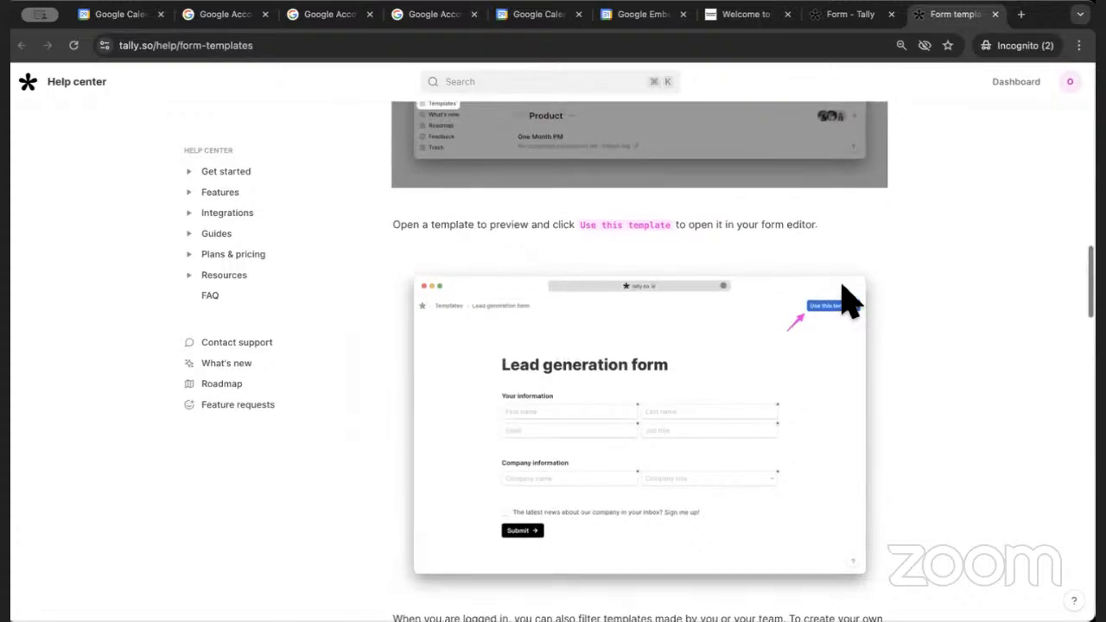
{"action": "left_click", "coordinate": [851, 14]}
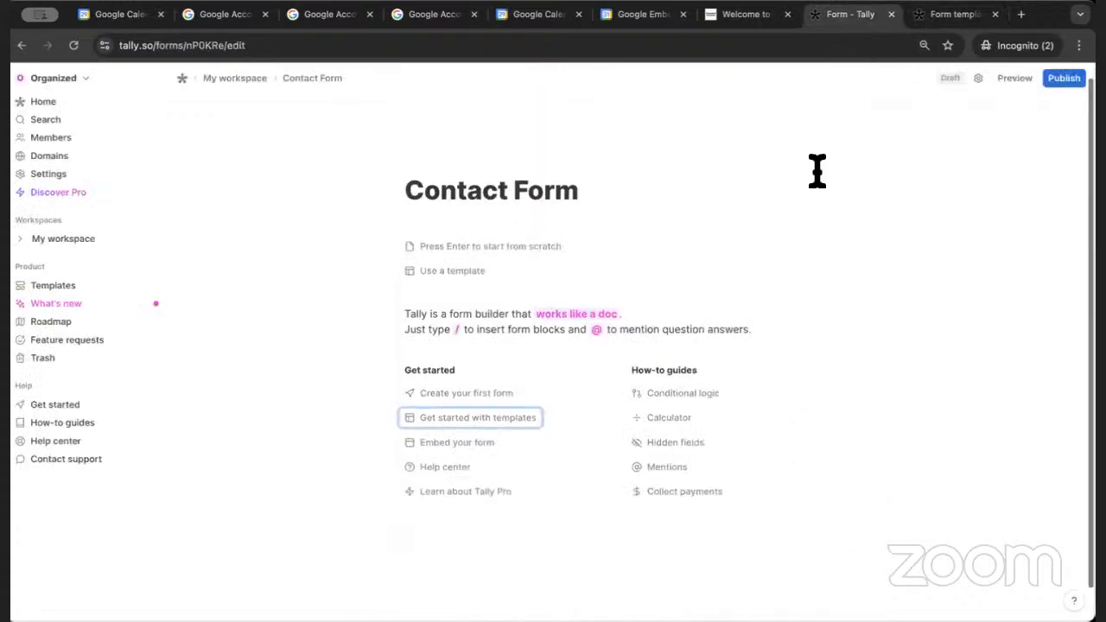
{"action": "scroll", "coordinate": [817, 171], "scroll_direction": "down", "scroll_amount": 1}
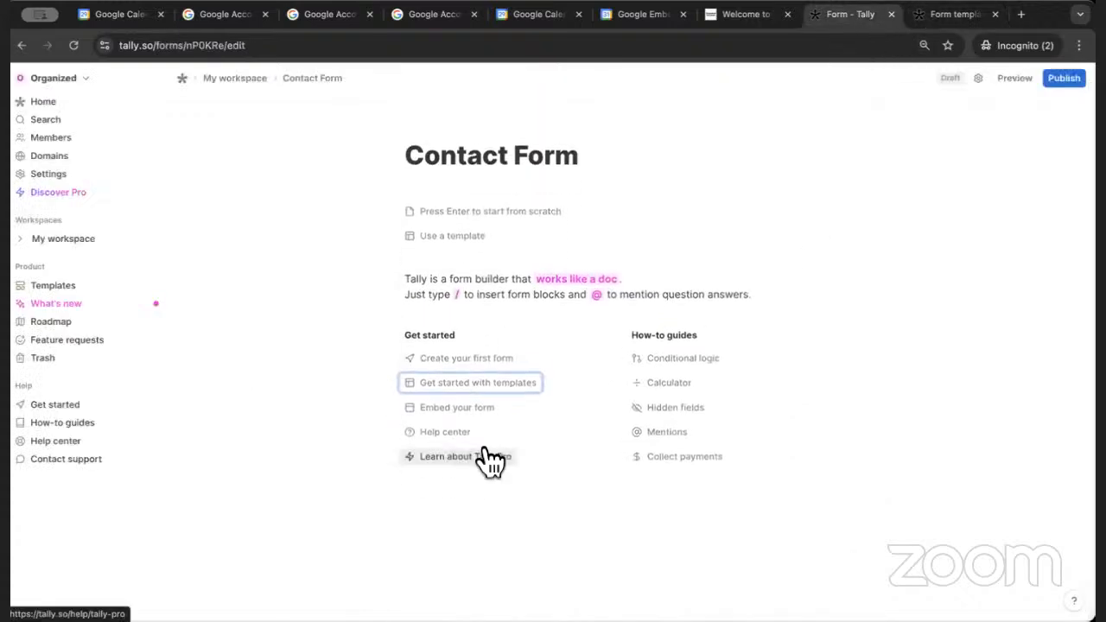
Open Tally's template gallery and create a new form from the "Contact form" template.
{"action": "left_click", "coordinate": [82, 287]}
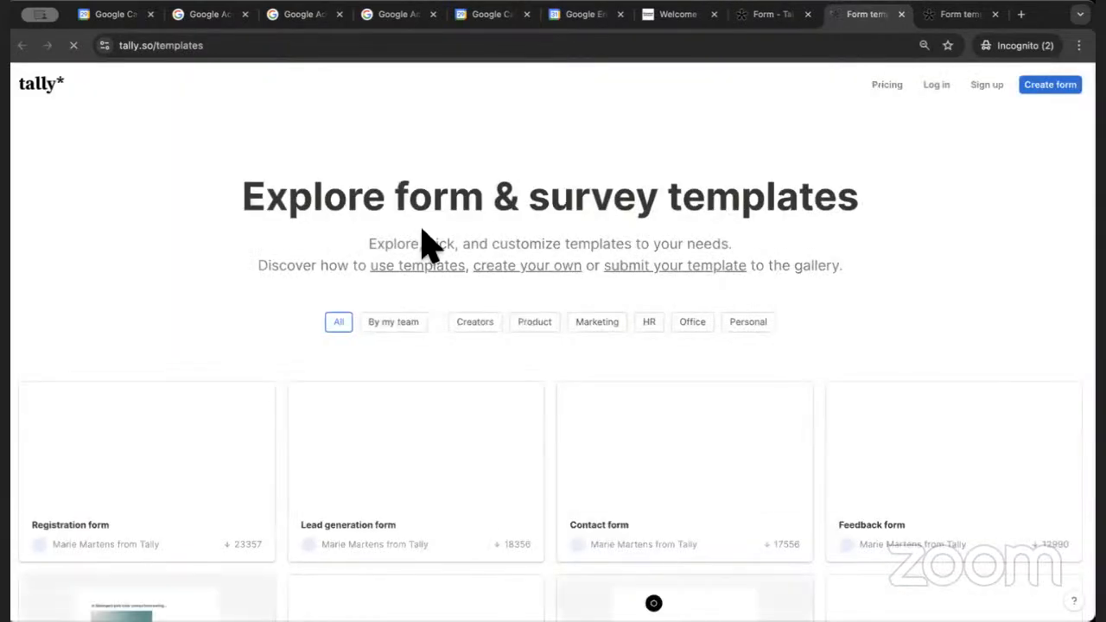
{"action": "scroll", "coordinate": [553, 373], "scroll_direction": "down", "scroll_amount": 1}
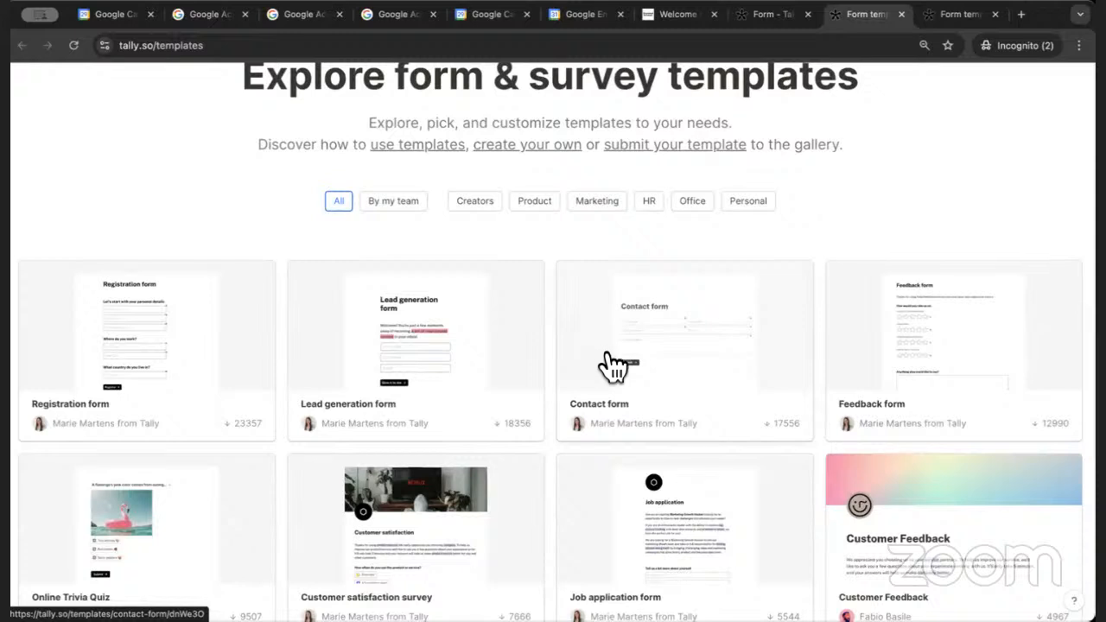
{"action": "left_click", "coordinate": [608, 356]}
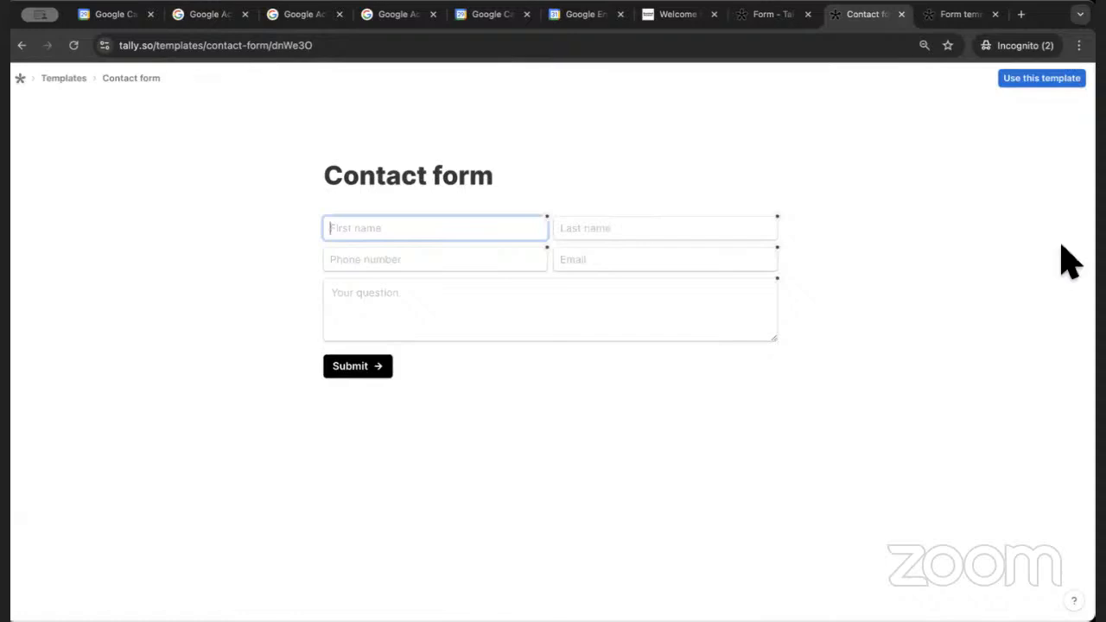
{"action": "left_click", "coordinate": [1053, 85]}
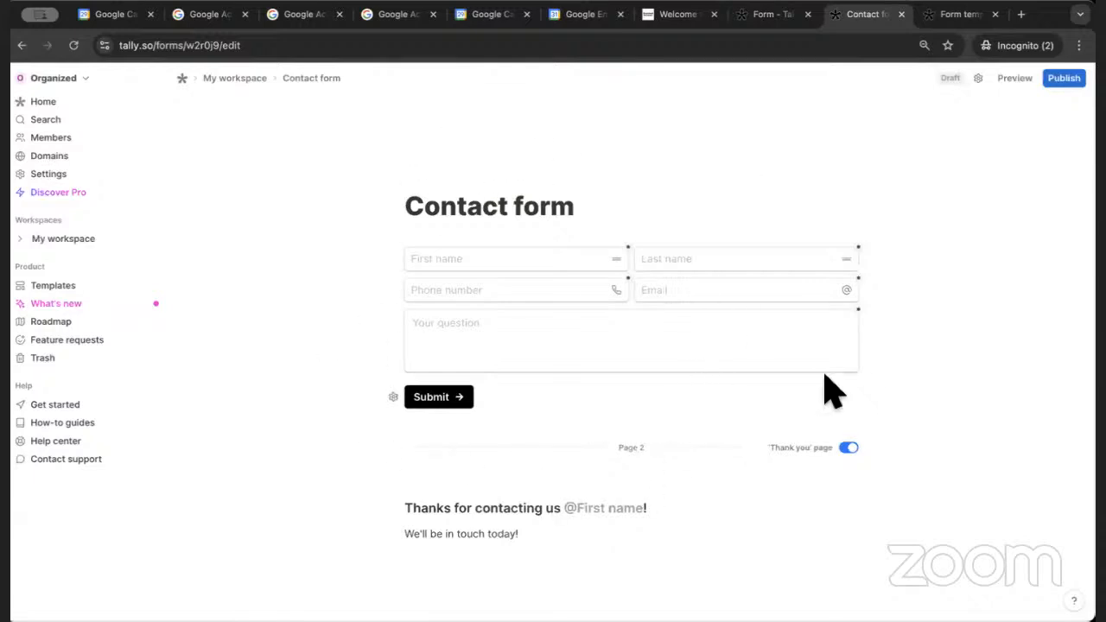
Publish the template-based contact form and copy its share link.
{"action": "scroll", "coordinate": [827, 388], "scroll_direction": "down", "scroll_amount": 1}
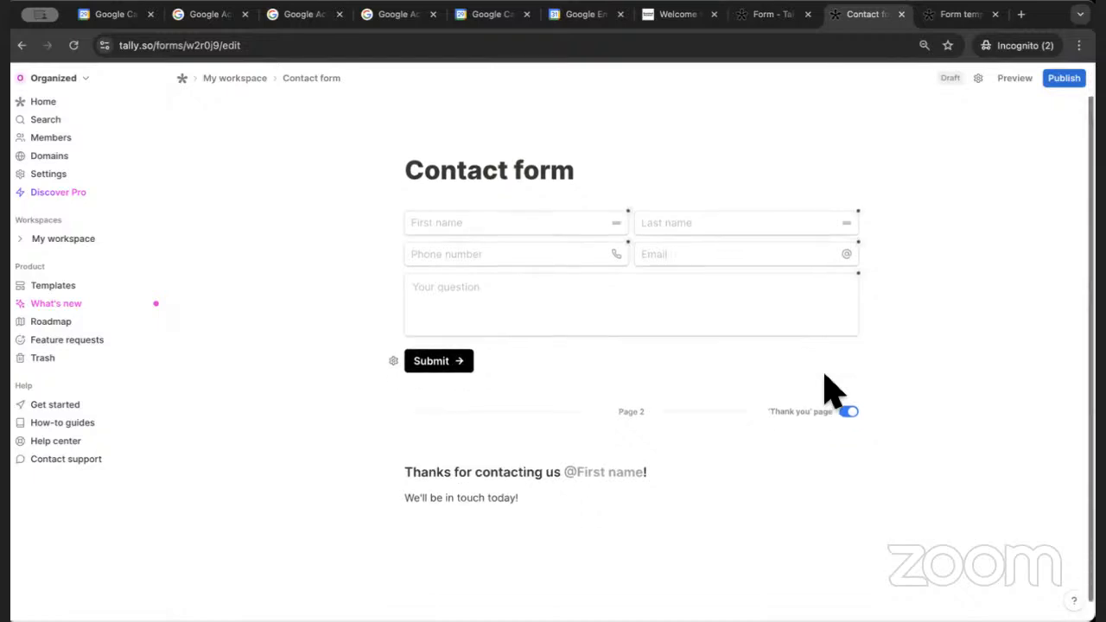
{"action": "left_click", "coordinate": [1064, 79]}
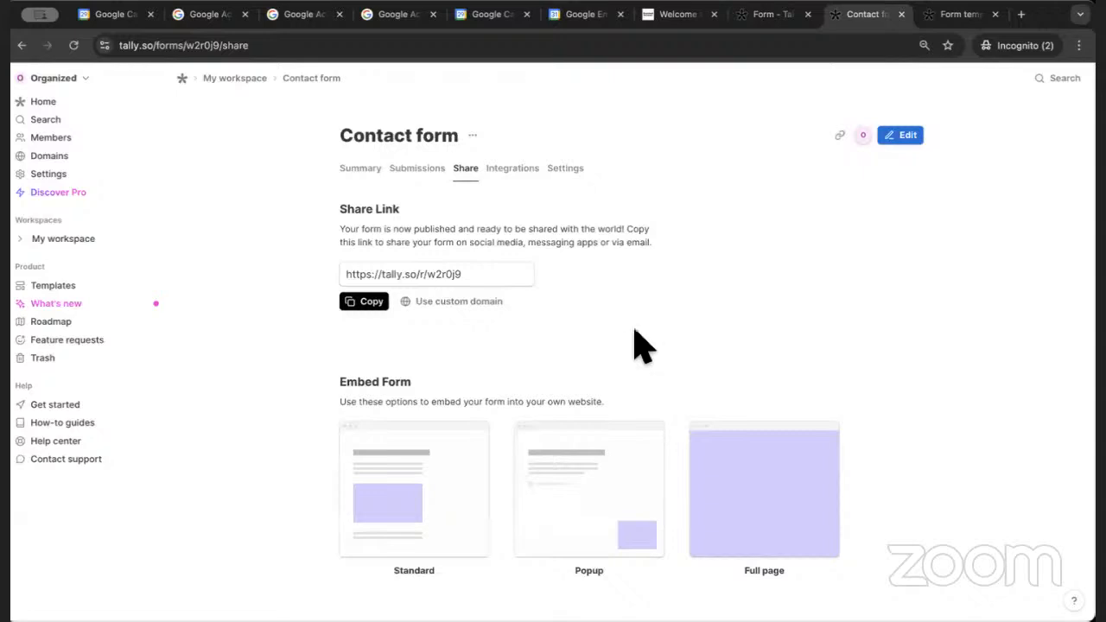
{"action": "left_click", "coordinate": [842, 137]}
{"action": "left_click", "coordinate": [441, 183]}
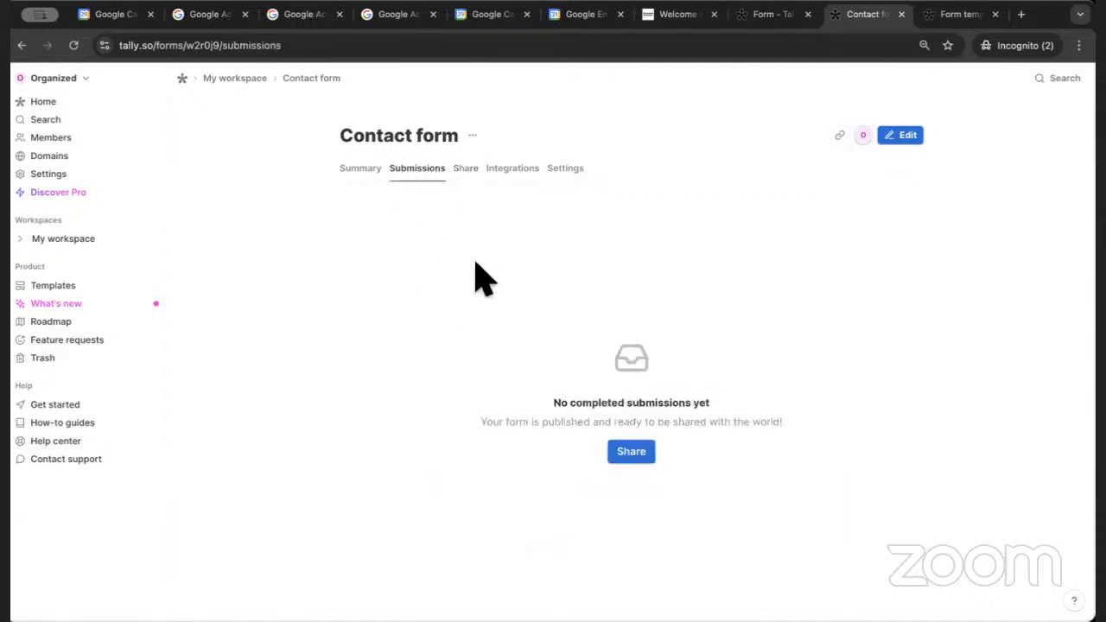
{"action": "left_click", "coordinate": [465, 172]}
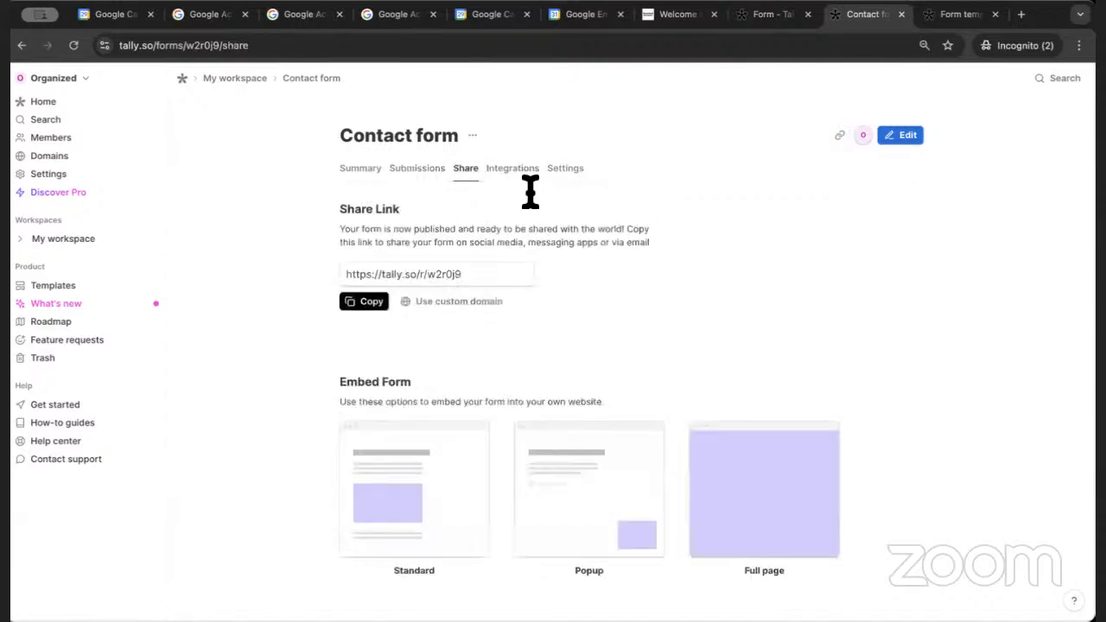
{"action": "left_click", "coordinate": [840, 136]}
Switch to Notion, embed the copied Tally form under the Contact Form heading and shorten the embed to fit the form.
{"action": "key", "text": "super+Tab"}
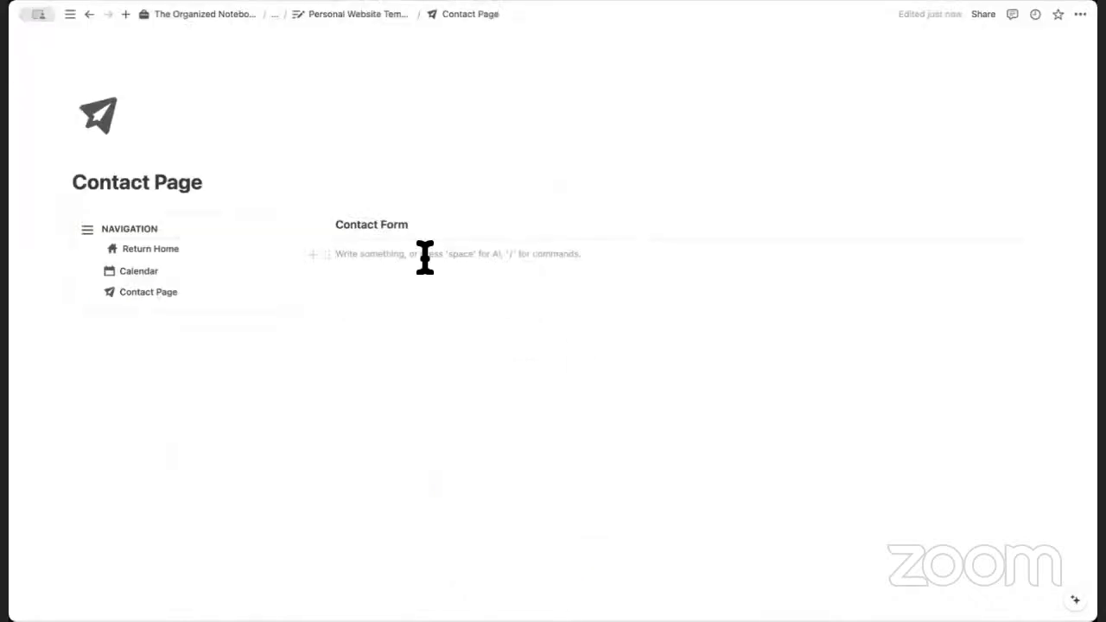
{"action": "key", "text": "super+v"}
{"action": "left_click", "coordinate": [477, 347]}
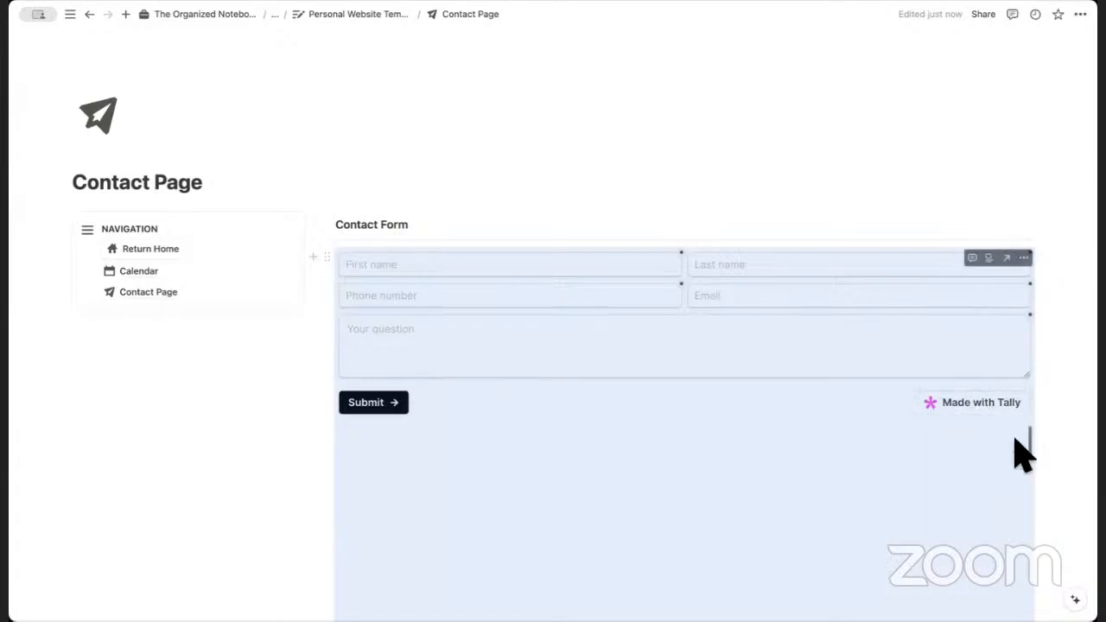
{"action": "scroll", "coordinate": [1006, 484], "scroll_direction": "down", "scroll_amount": 3}
{"action": "left_click_drag", "start_coordinate": [686, 435], "coordinate": [703, 272]}
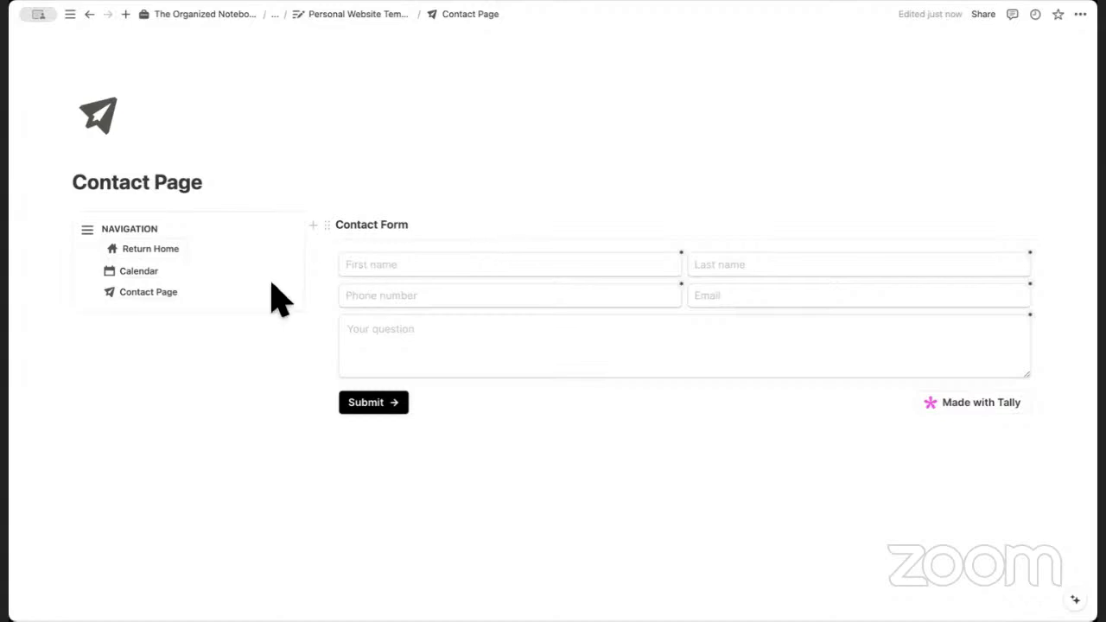
{"action": "left_click", "coordinate": [93, 298]}
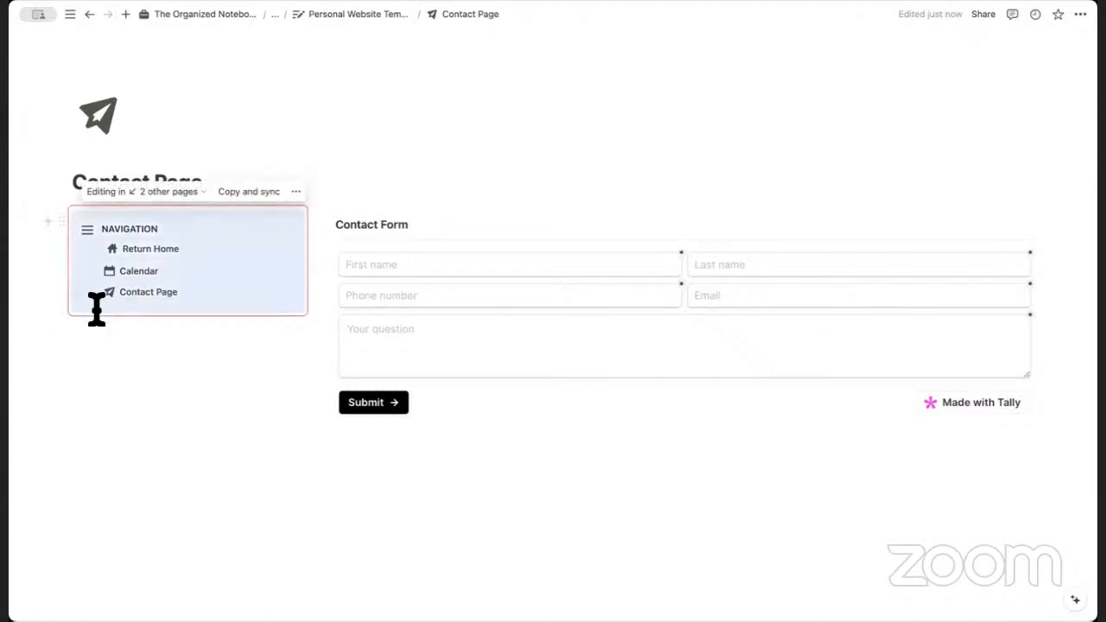
{"action": "left_click", "coordinate": [78, 294]}
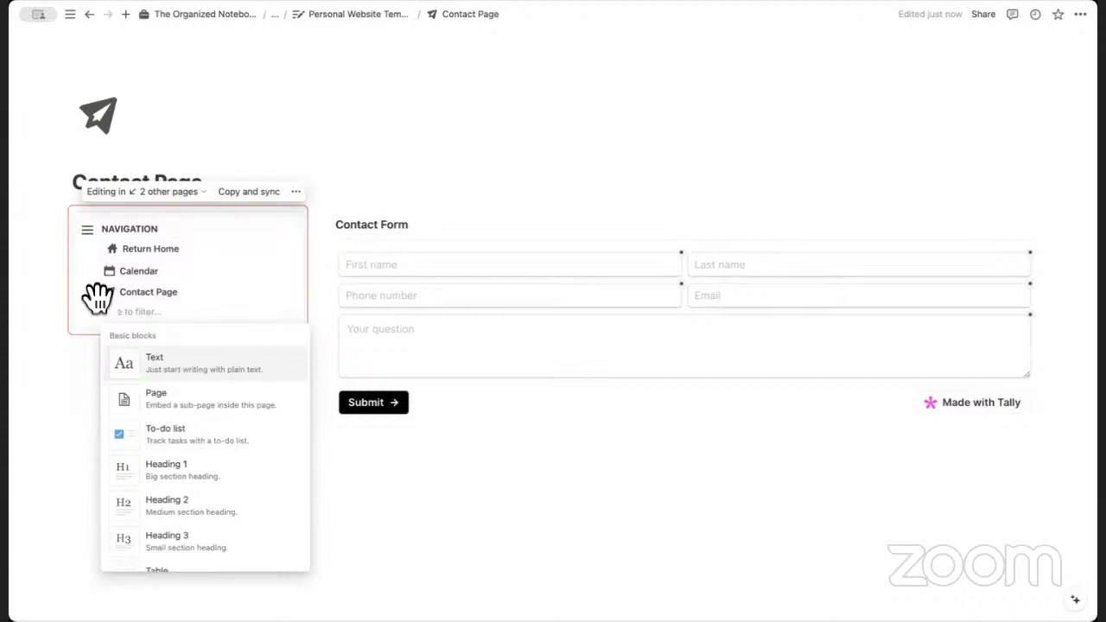
{"action": "key", "text": "Escape"}
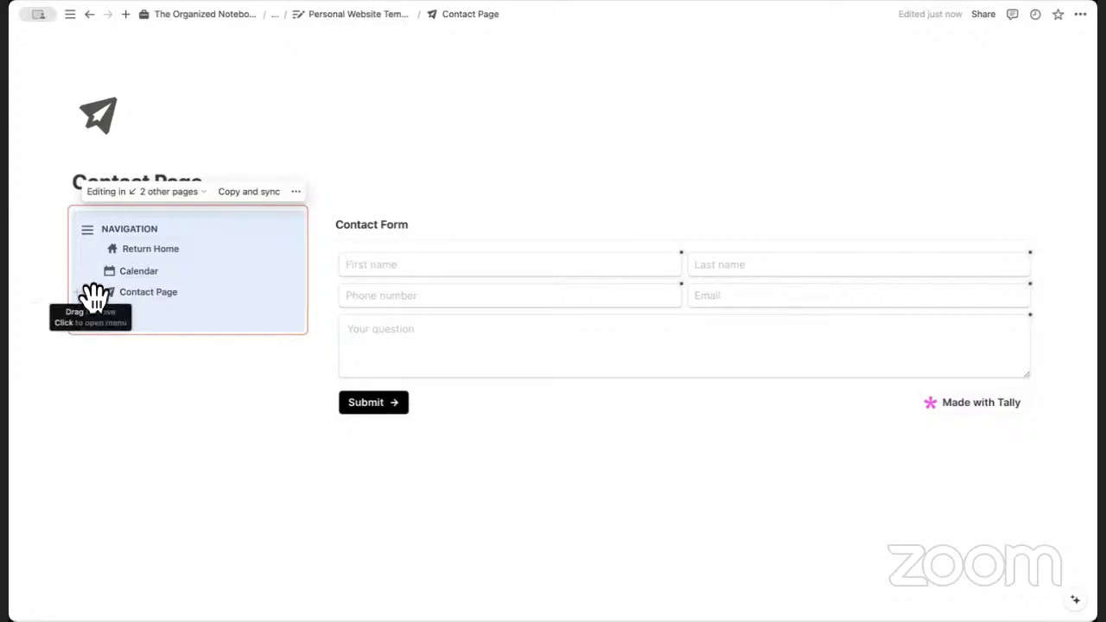
Duplicate the Contact Page entry in the navigation block and remove the empty line below the copy.
{"action": "left_click", "coordinate": [92, 296]}
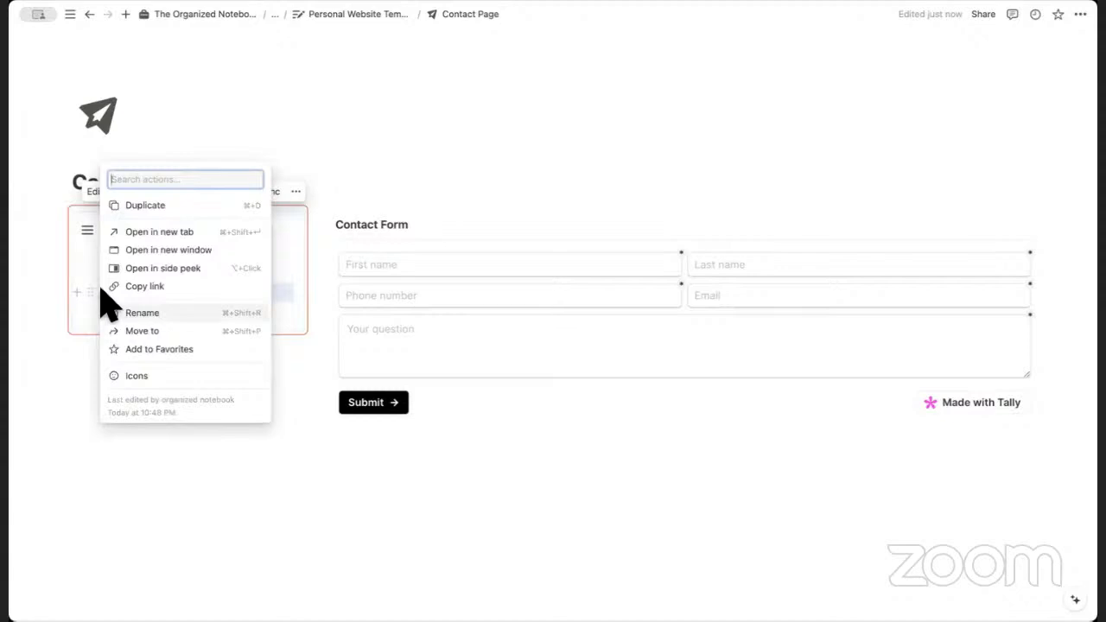
{"action": "left_click", "coordinate": [162, 207]}
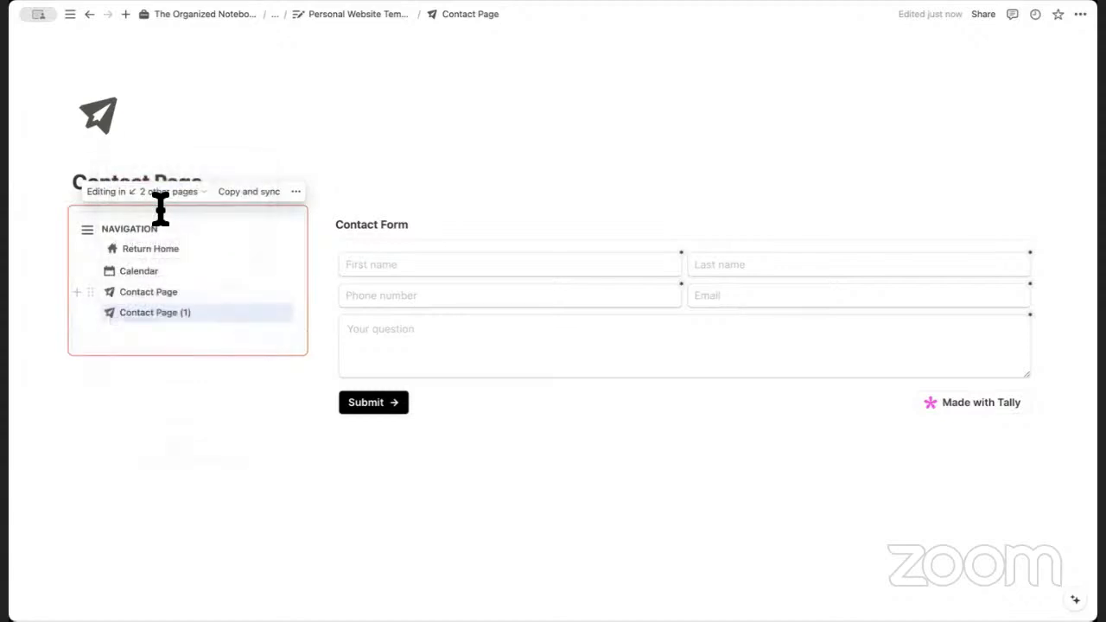
{"action": "left_click", "coordinate": [164, 342]}
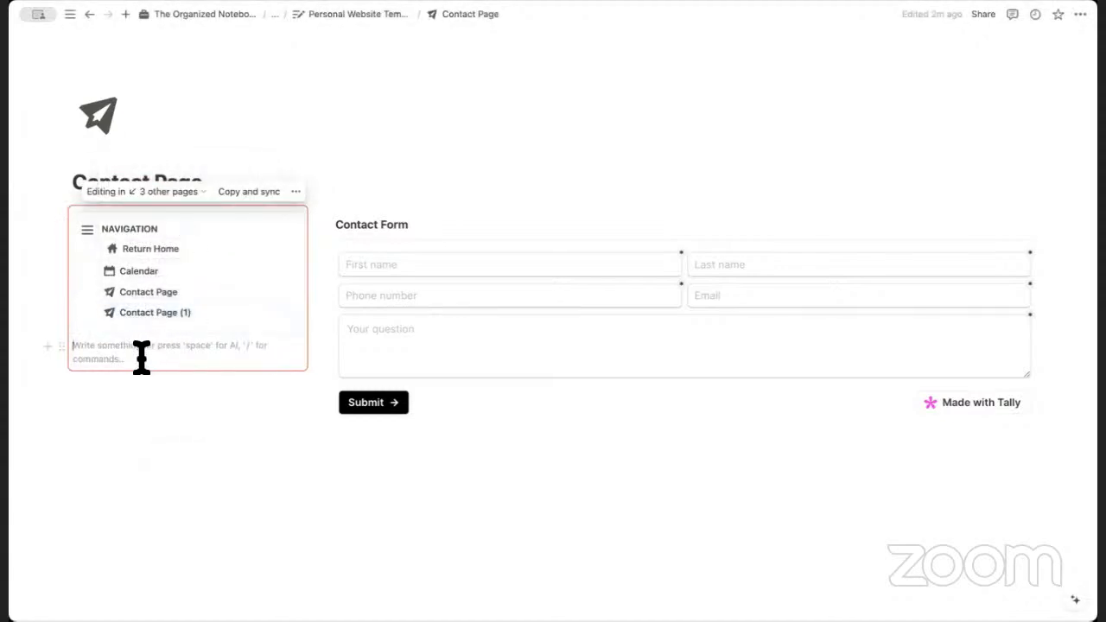
{"action": "key", "text": "BackSpace"}
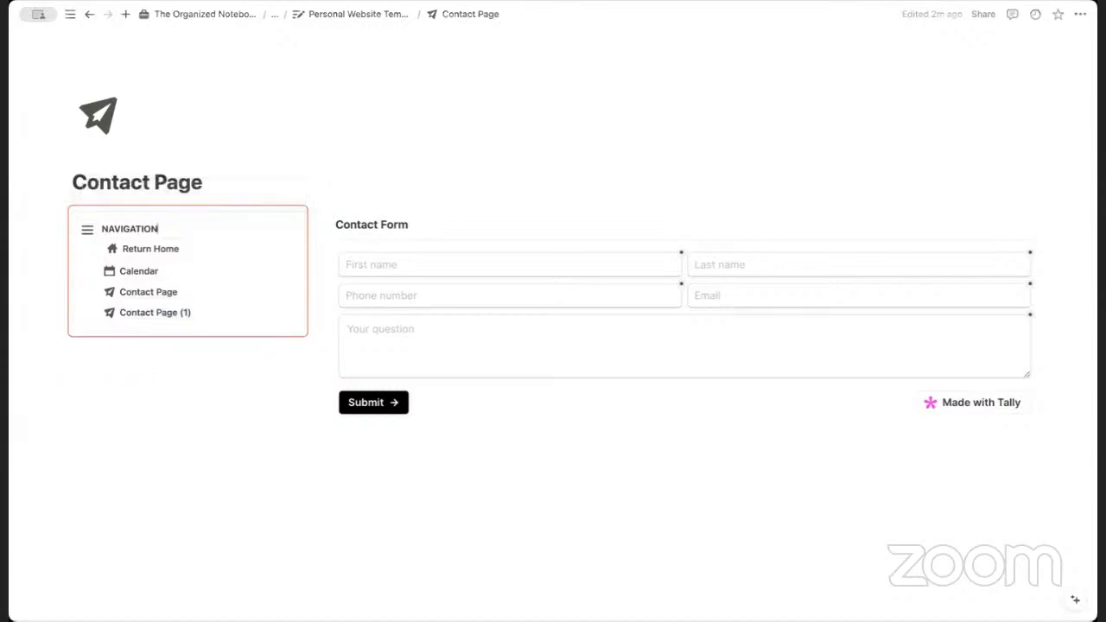
Open the duplicated contact page and rename it "FAQ".
{"action": "left_click", "coordinate": [168, 312]}
{"action": "left_click", "coordinate": [249, 183]}
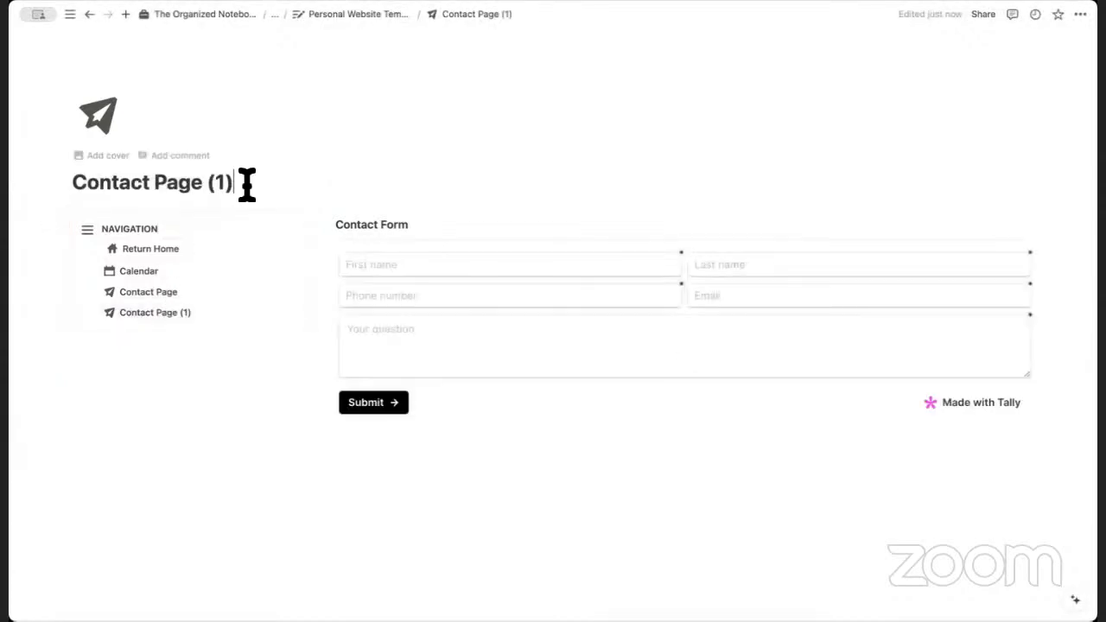
{"action": "left_click_drag", "start_coordinate": [247, 184], "coordinate": [74, 180]}
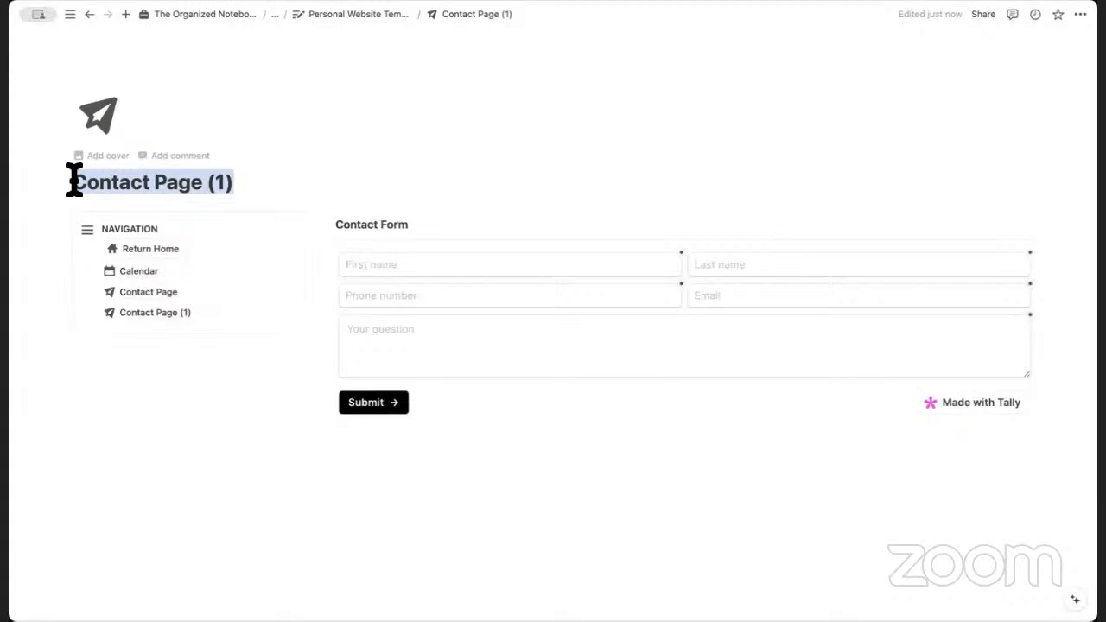
{"action": "key", "text": "BackSpace"}
{"action": "type", "text": "FAQ"}
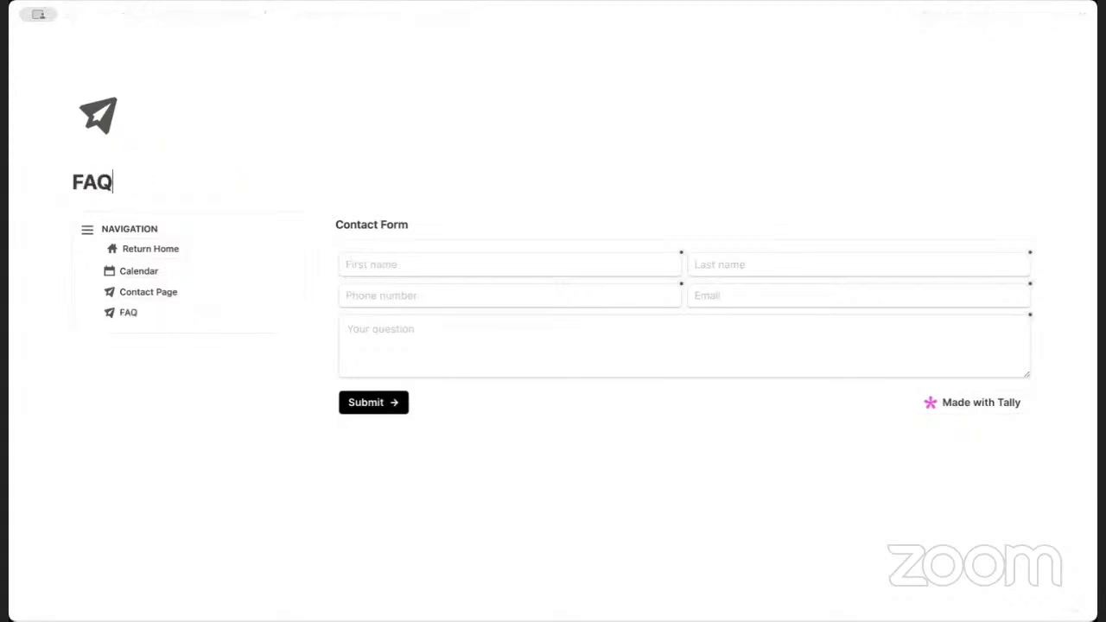
Change the FAQ page's icon to the question mark in a filled circle, filtering the icons by "quest".
{"action": "left_click", "coordinate": [87, 126]}
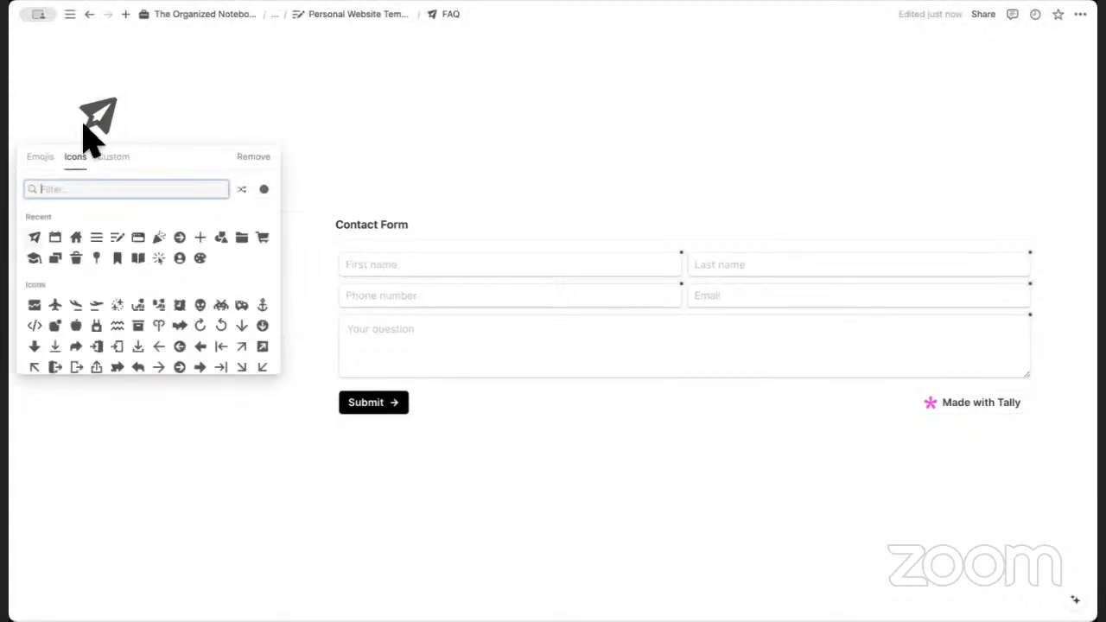
{"action": "type", "text": "que"}
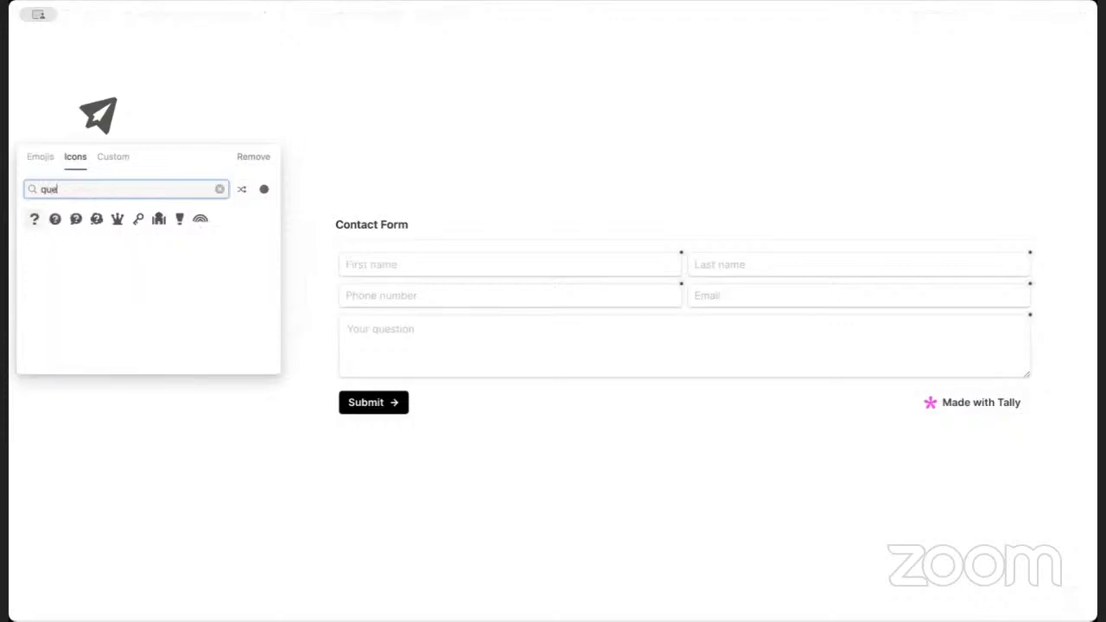
{"action": "type", "text": "st"}
{"action": "left_click", "coordinate": [54, 219]}
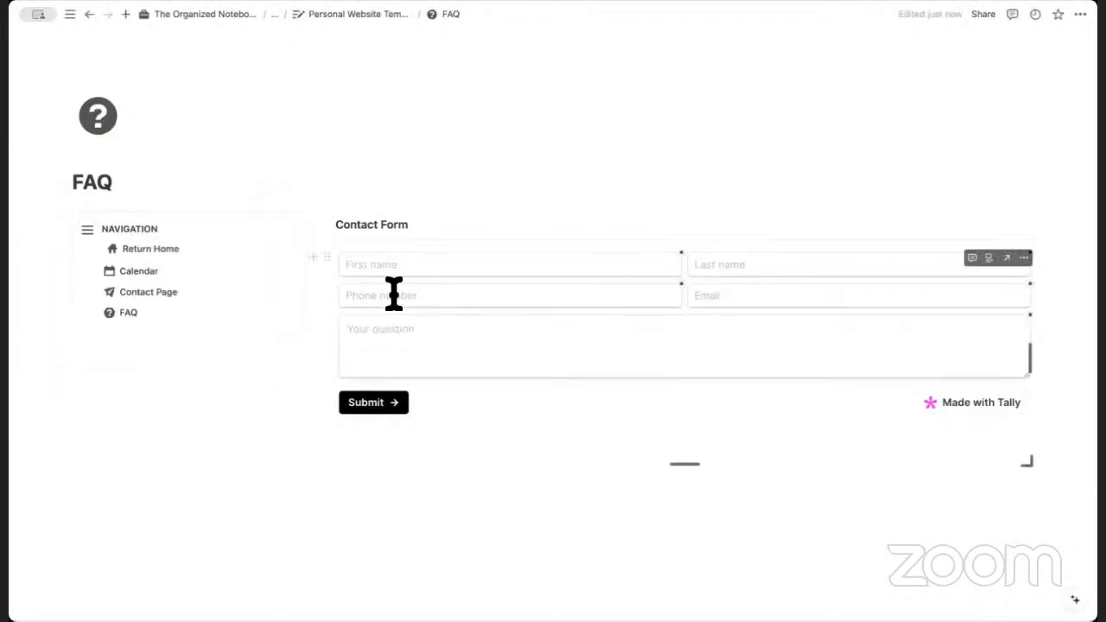
Change the Contact Form heading on the FAQ page to "Frequently Asked Questions" and delete the embedded form below it.
{"action": "triple_click", "coordinate": [392, 229]}
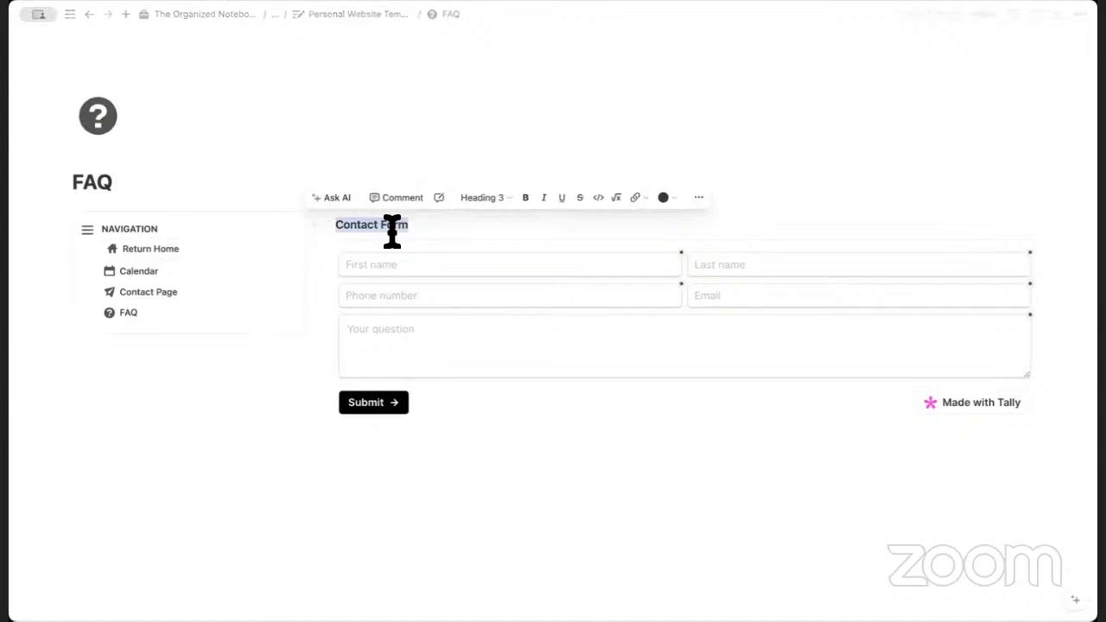
{"action": "type", "text": "Frequently Aske"}
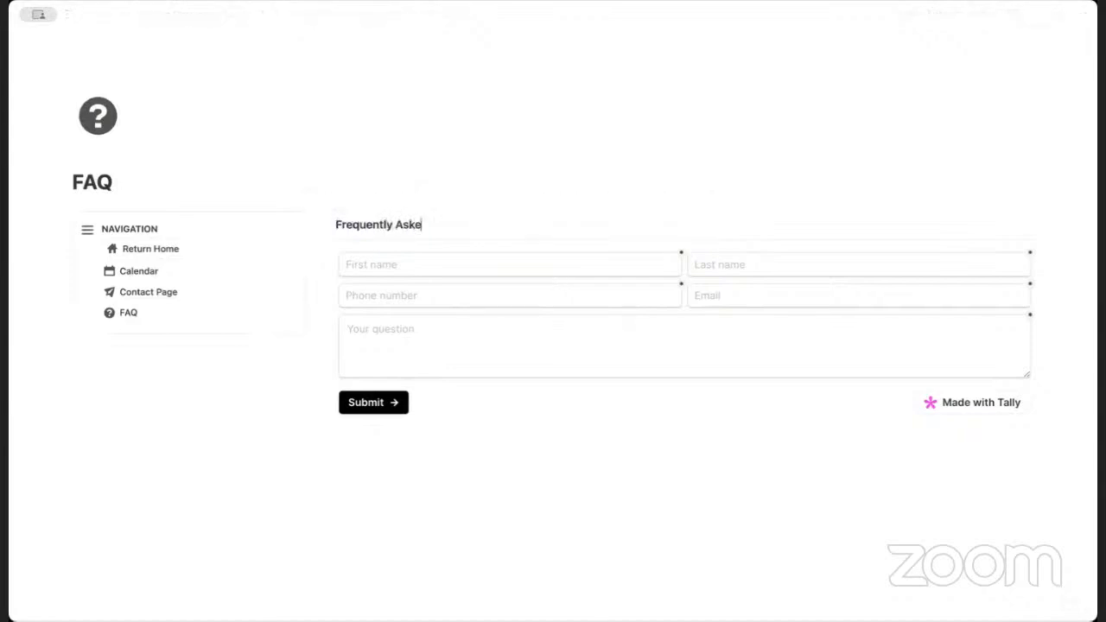
{"action": "type", "text": "d Questions"}
{"action": "left_click", "coordinate": [331, 257]}
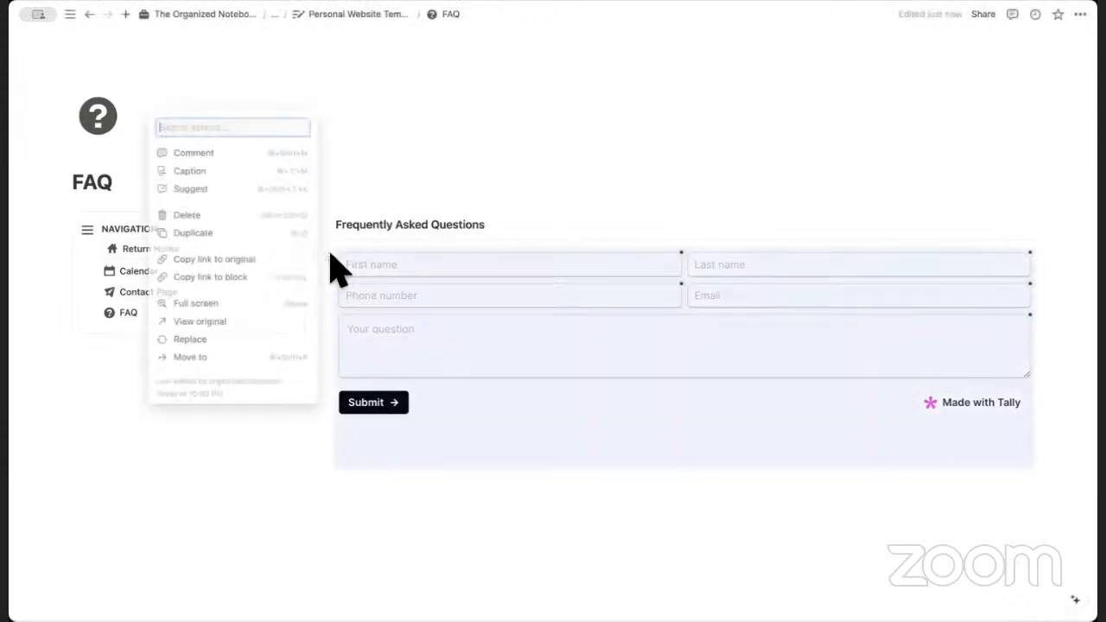
{"action": "left_click", "coordinate": [268, 215]}
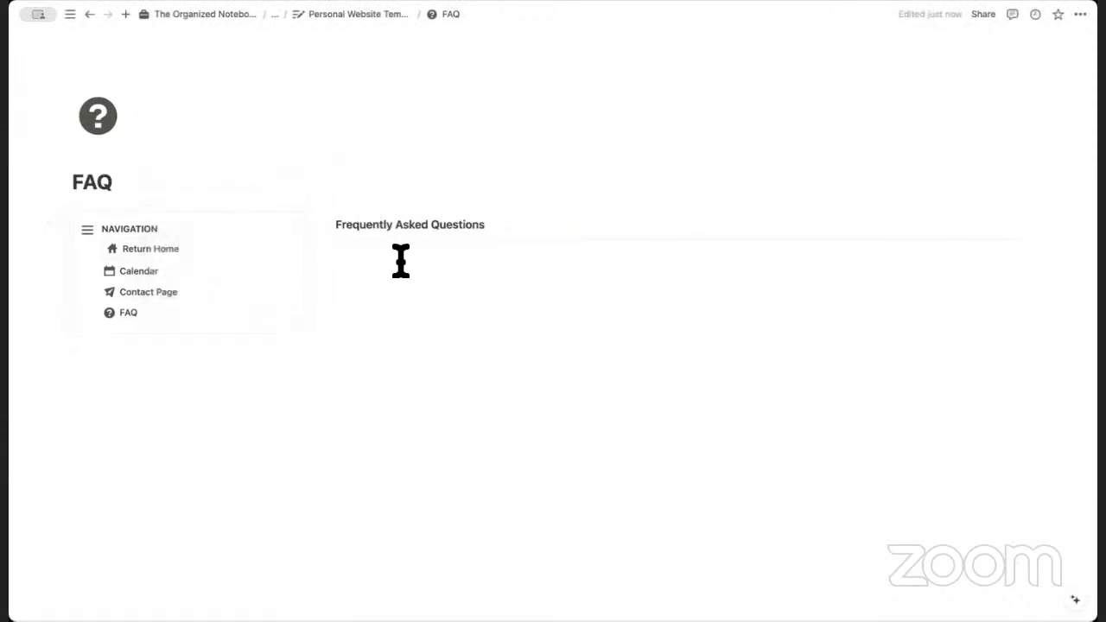
Add the question "How do I duplicate Notion templates?" under the Frequently Asked Questions heading, followed by an empty line.
{"action": "left_click", "coordinate": [401, 261]}
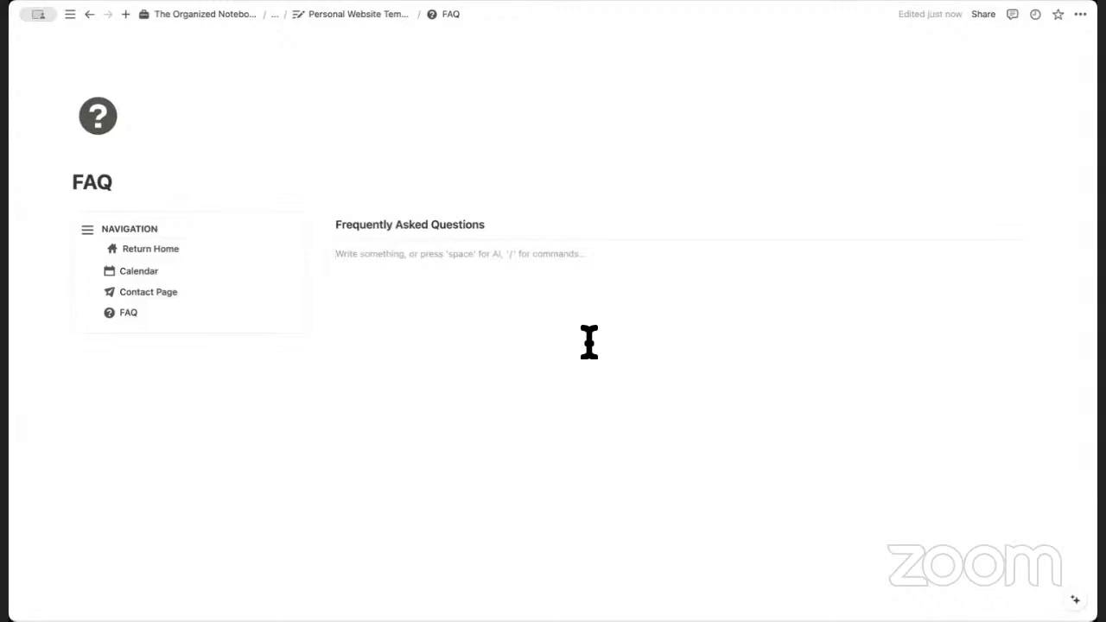
{"action": "type", "text": "How do I duplicate N"}
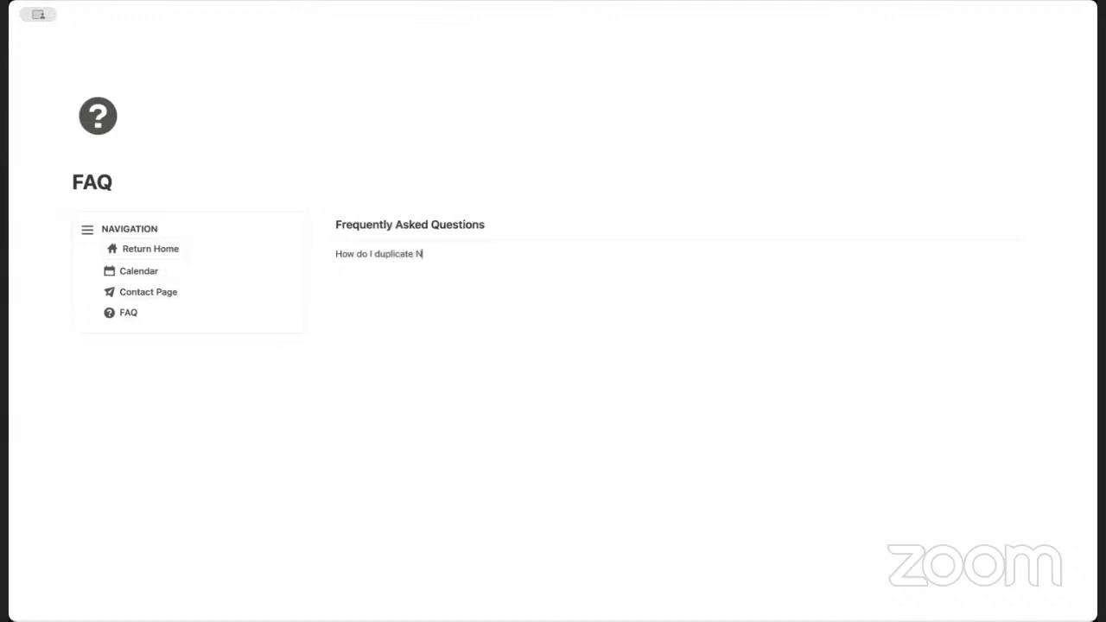
{"action": "type", "text": "otion templates?"}
{"action": "key", "text": "Return"}
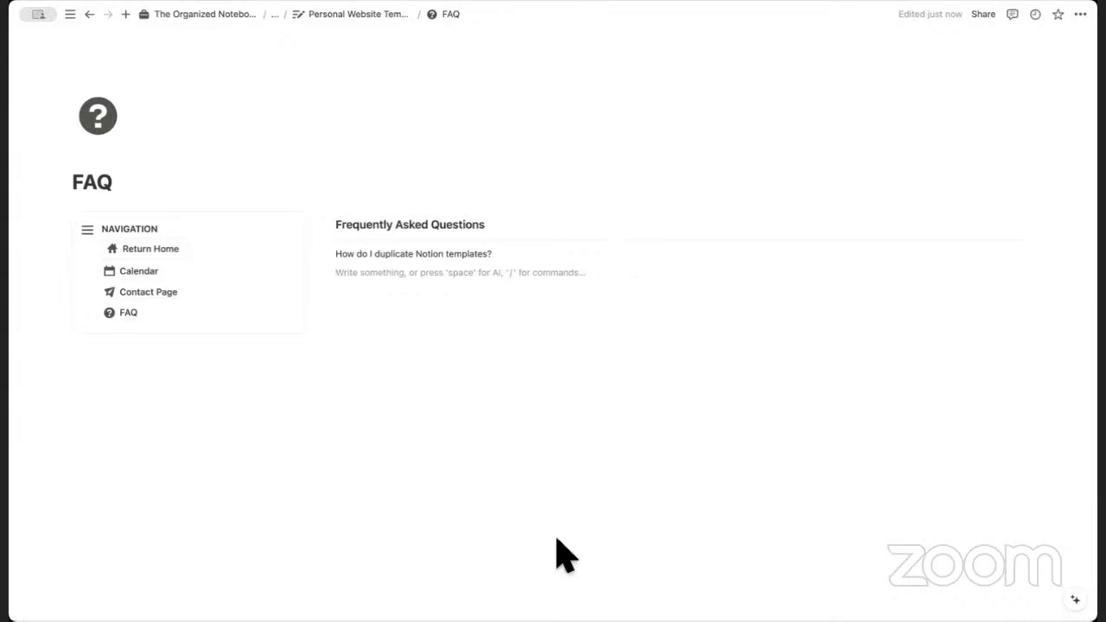
Switch to the browser, show the transcript of the Loom video "Ultimate Personal Finance Tracker: Adding Recurring Costs" and copy the video's link.
{"action": "key", "text": "super+Tab"}
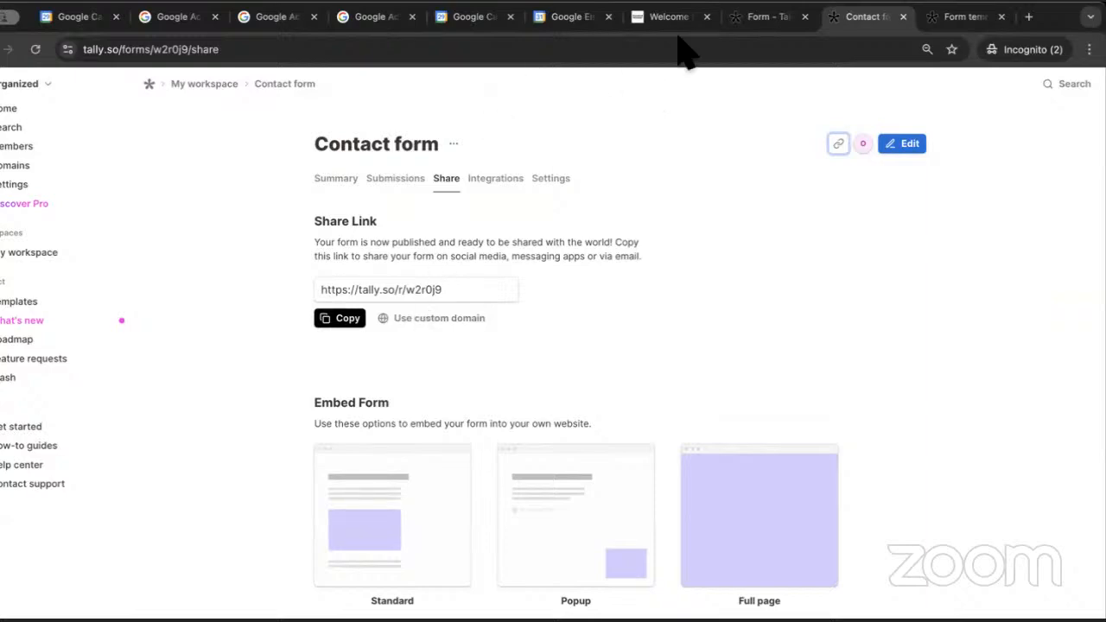
{"action": "left_click", "coordinate": [968, 17]}
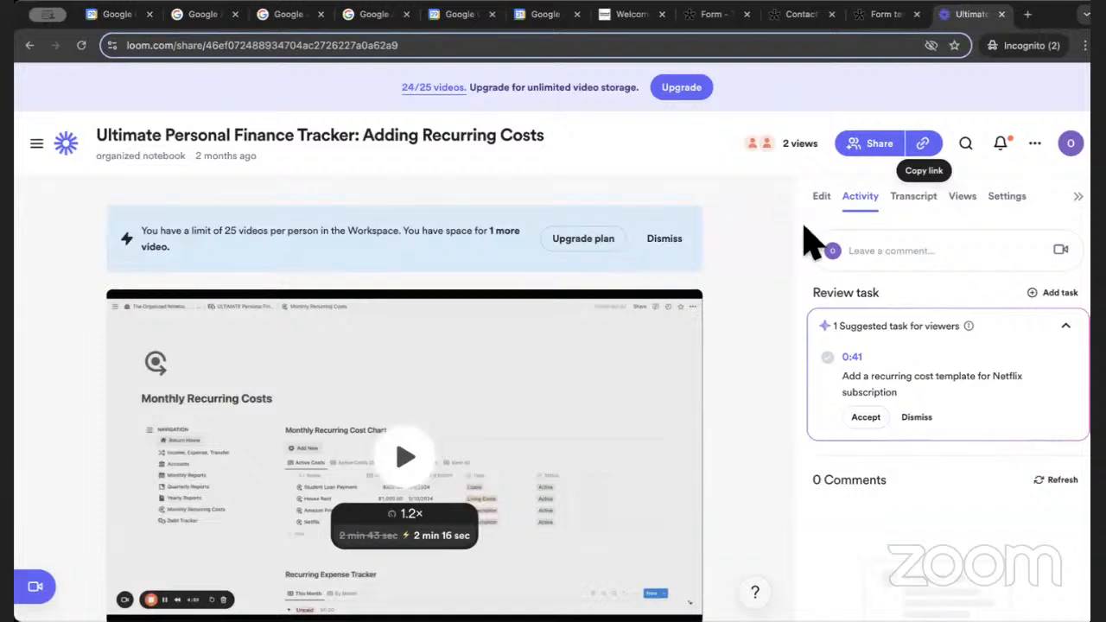
{"action": "scroll", "coordinate": [679, 408], "scroll_direction": "down", "scroll_amount": 2}
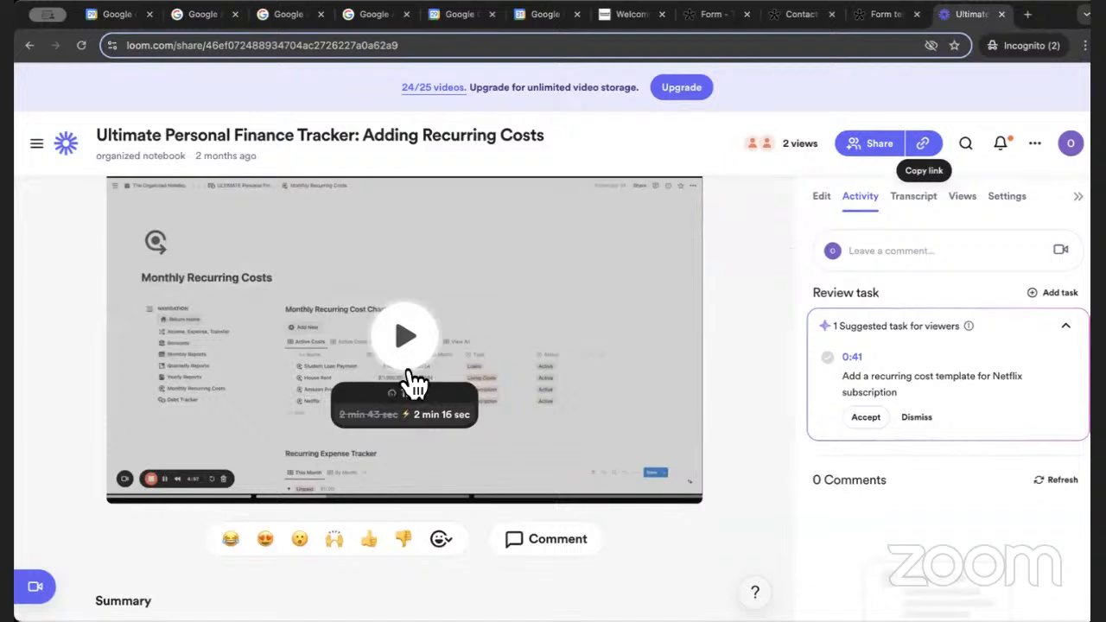
{"action": "scroll", "coordinate": [413, 380], "scroll_direction": "down", "scroll_amount": 1}
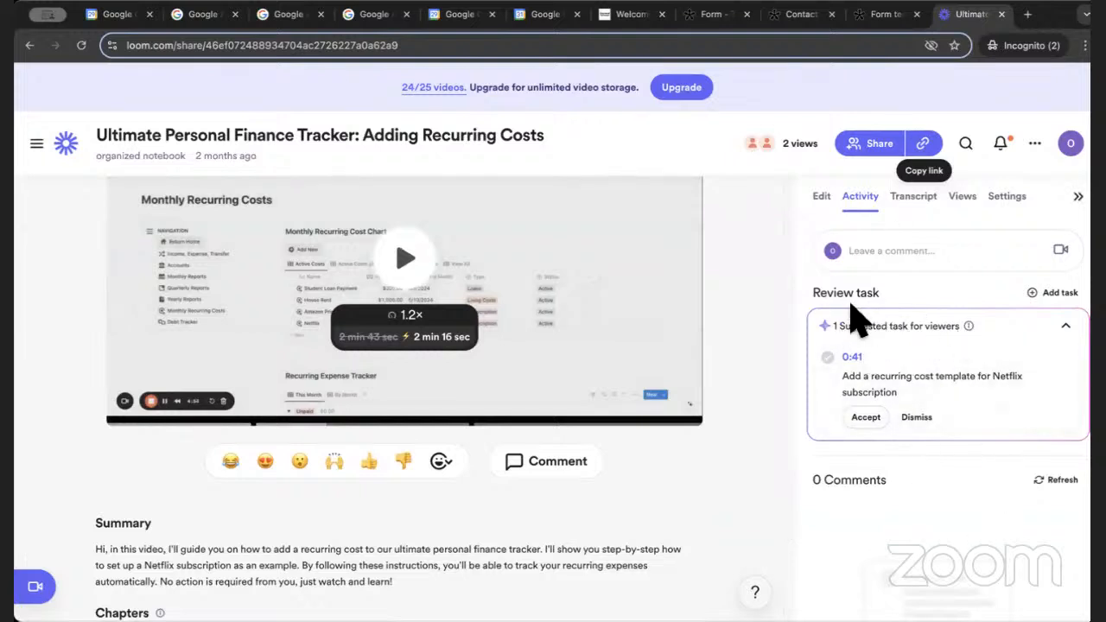
{"action": "left_click", "coordinate": [915, 197]}
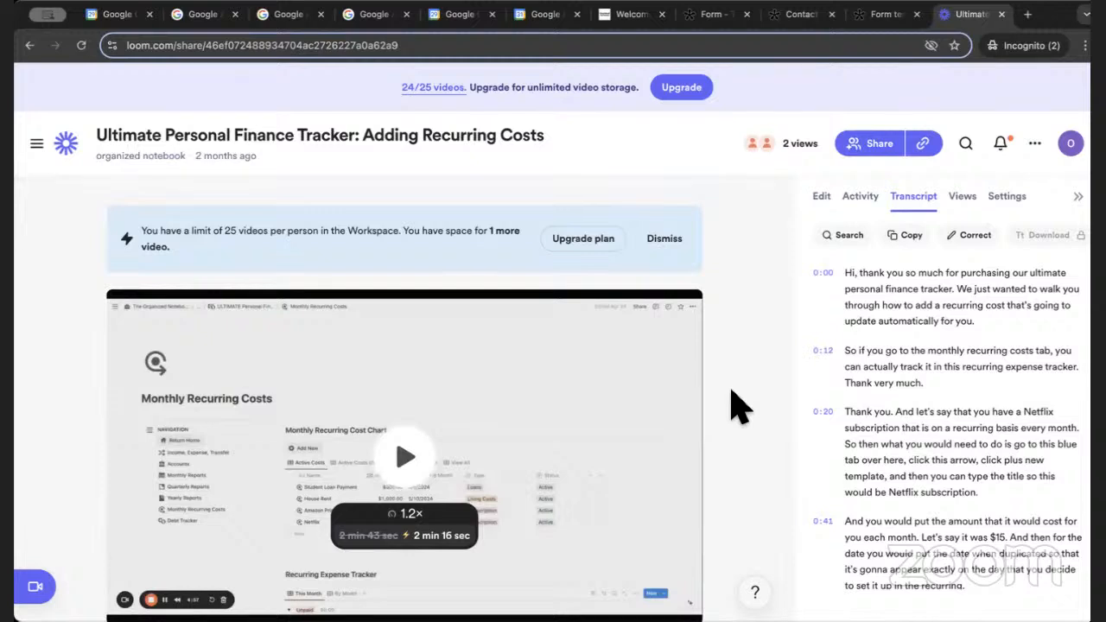
{"action": "scroll", "coordinate": [736, 406], "scroll_direction": "down", "scroll_amount": 4}
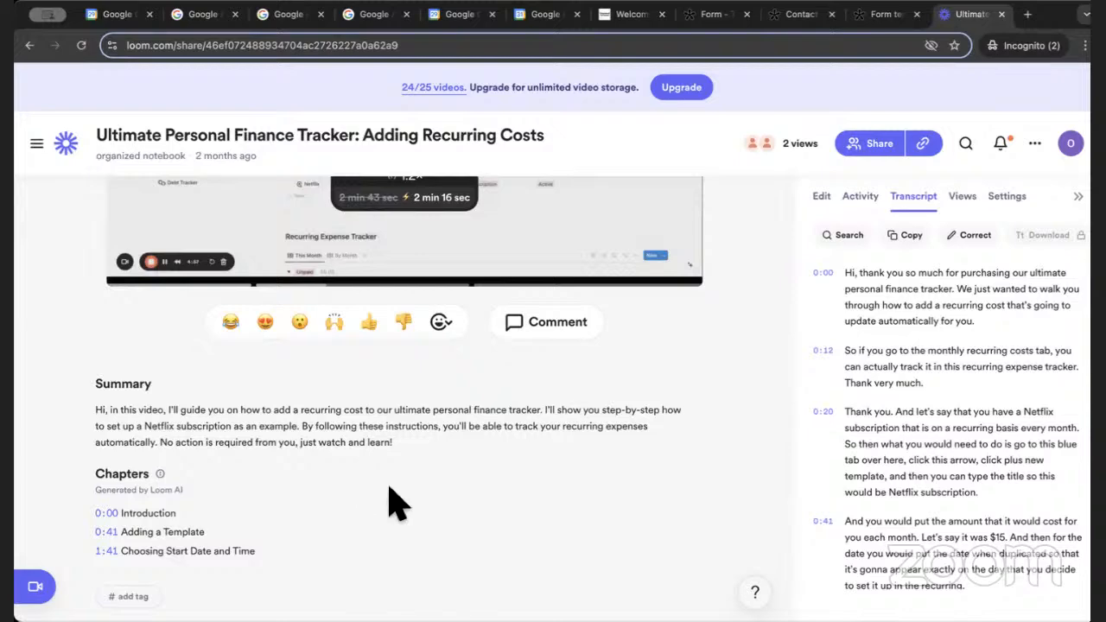
{"action": "scroll", "coordinate": [752, 383], "scroll_direction": "up", "scroll_amount": 4}
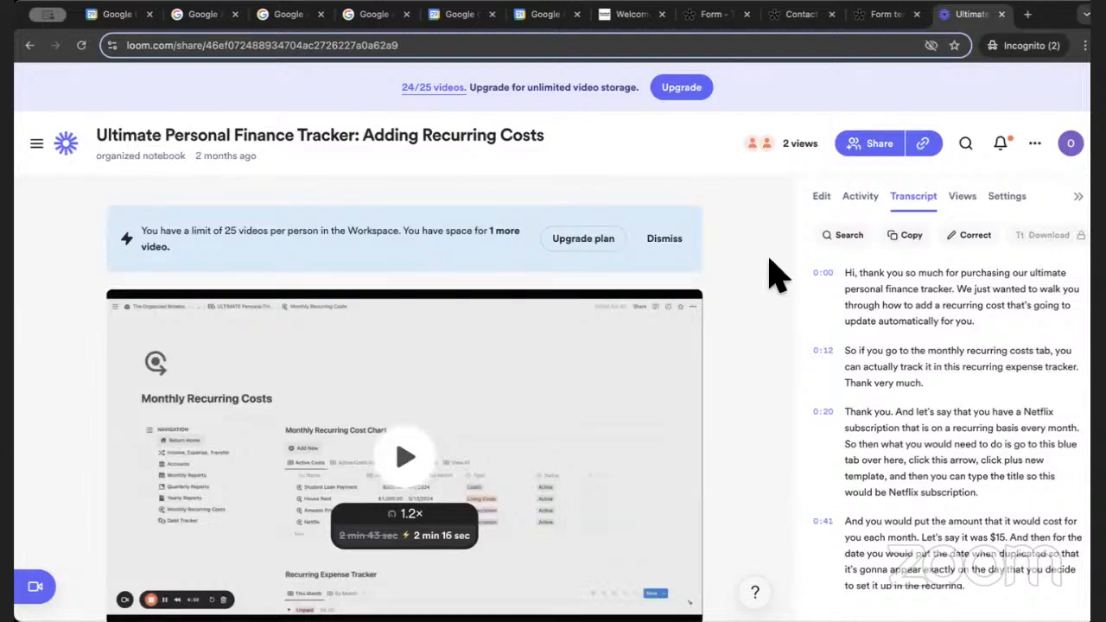
{"action": "left_click", "coordinate": [936, 146]}
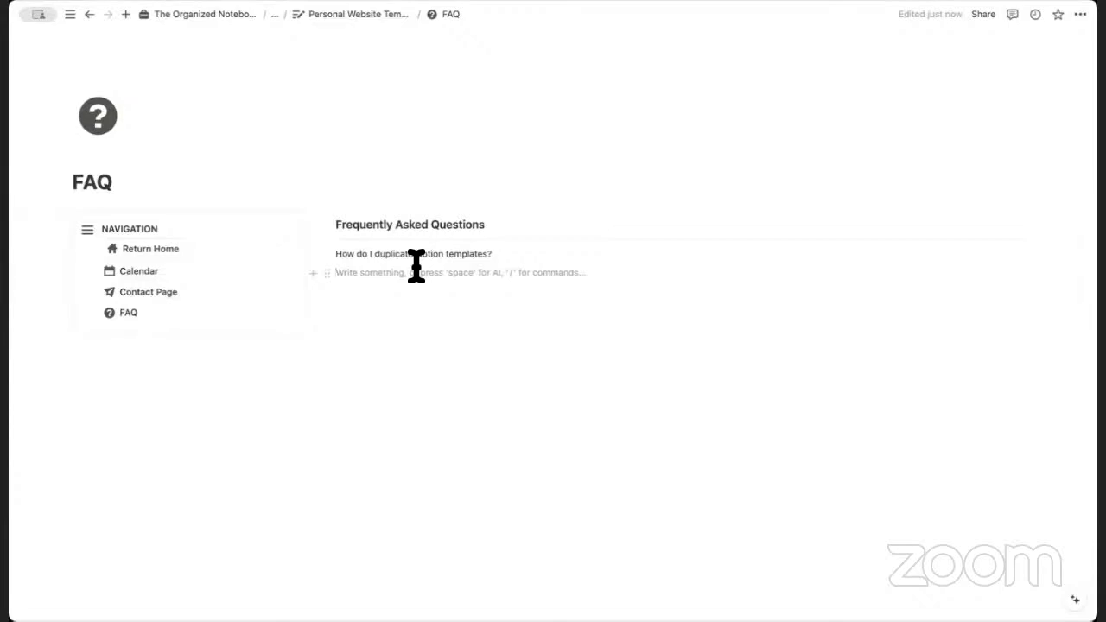
Switch to Notion, paste the copied link below the question as a Loom embed and narrow the video to a little over half its width.
{"action": "key", "text": "super+v"}
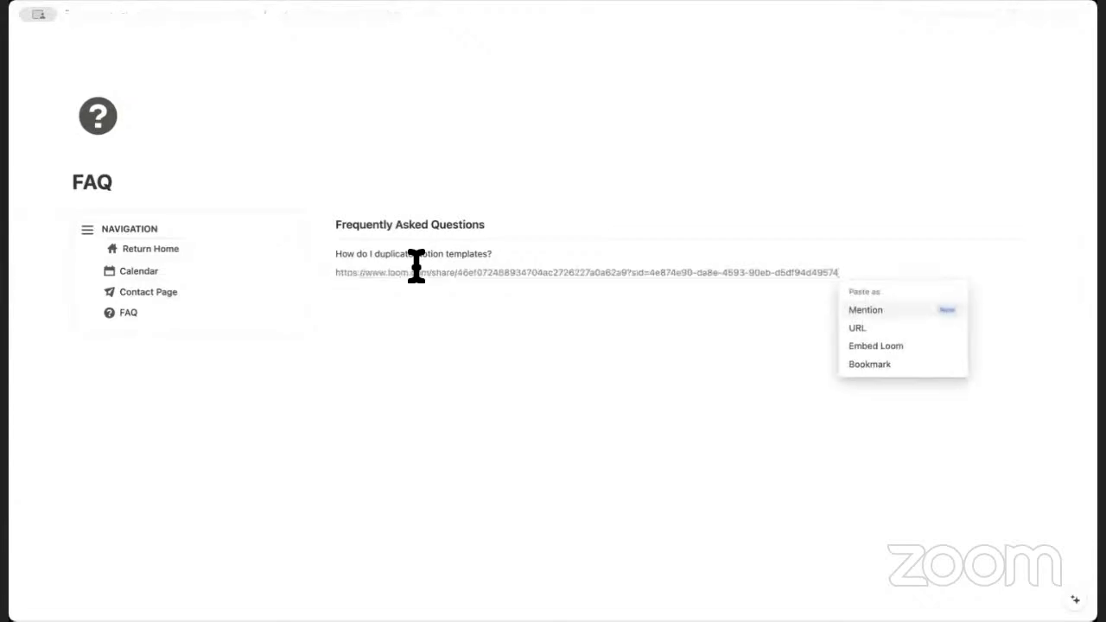
{"action": "left_click", "coordinate": [890, 346]}
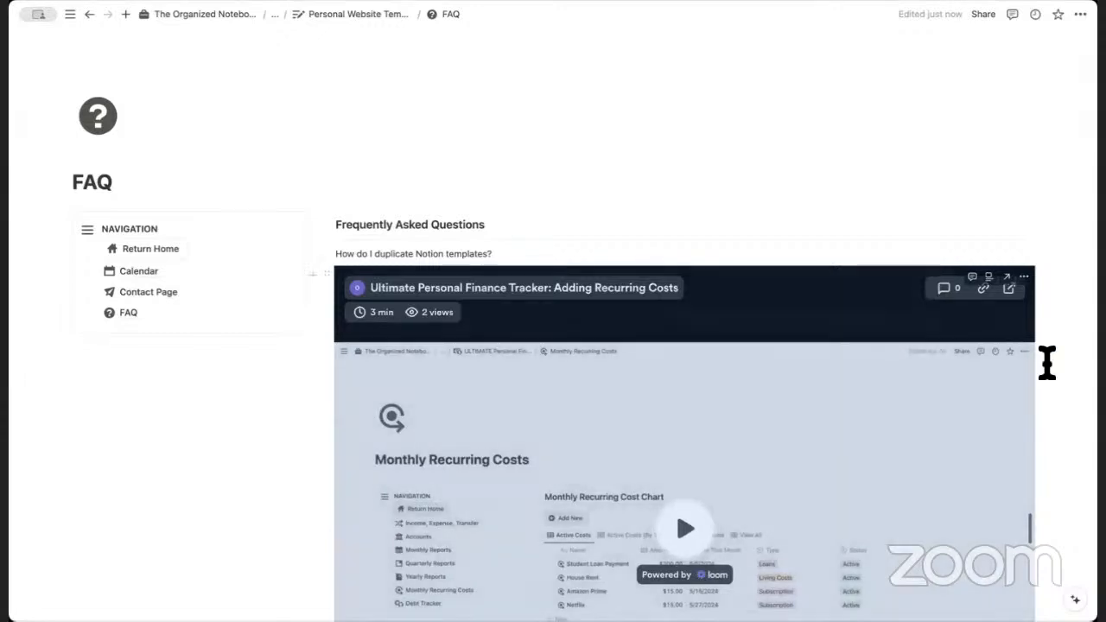
{"action": "scroll", "coordinate": [1046, 364], "scroll_direction": "down", "scroll_amount": 5}
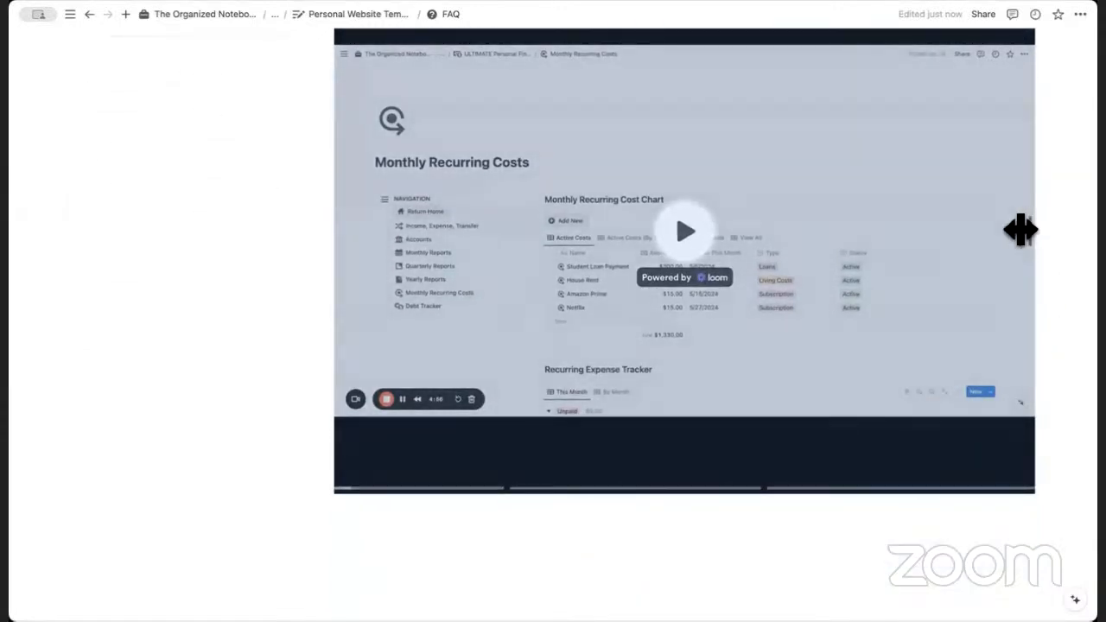
{"action": "left_click_drag", "start_coordinate": [1022, 230], "coordinate": [737, 211]}
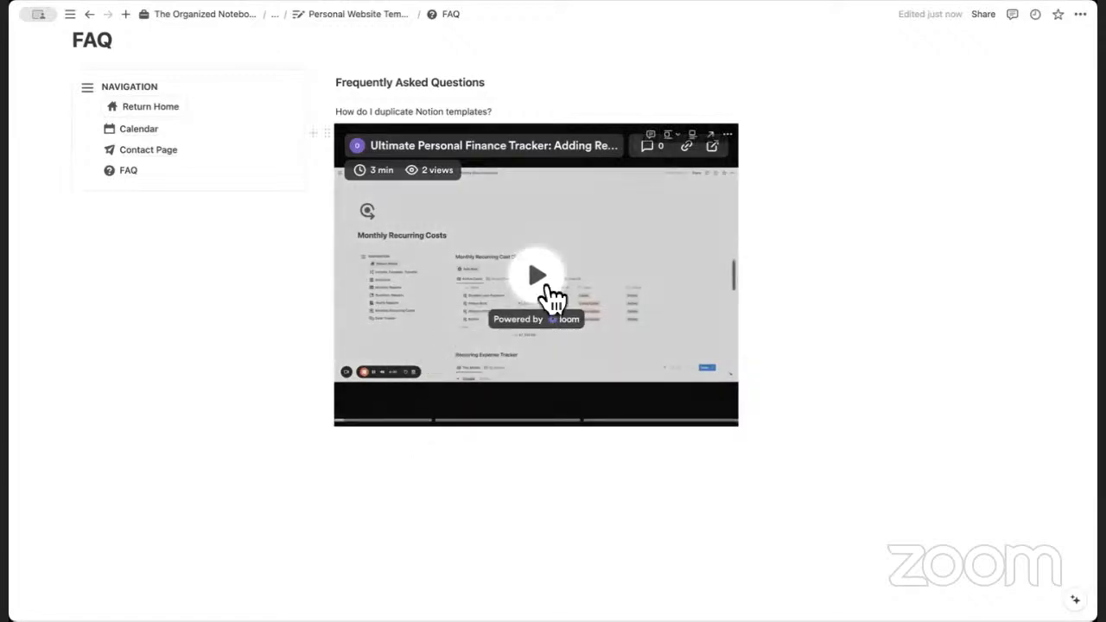
{"action": "scroll", "coordinate": [548, 424], "scroll_direction": "up", "scroll_amount": 2}
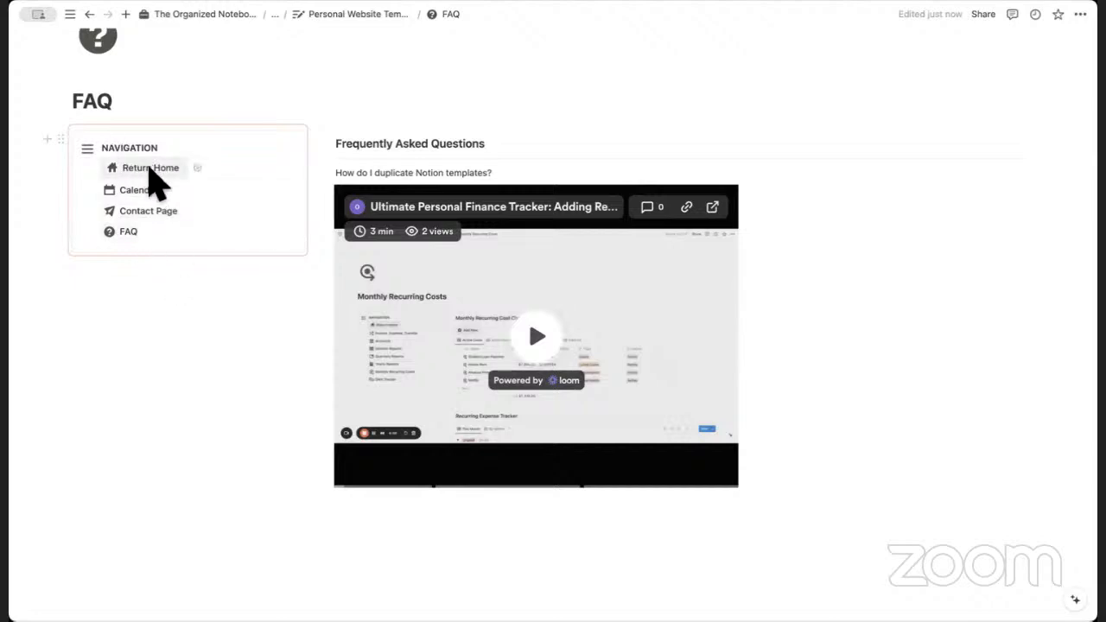
Return to the Personal Website Template home page, duplicate the FAQ entry in the navigation block and move the copy above the original.
{"action": "left_click", "coordinate": [145, 167]}
{"action": "scroll", "coordinate": [297, 301], "scroll_direction": "down", "scroll_amount": 1}
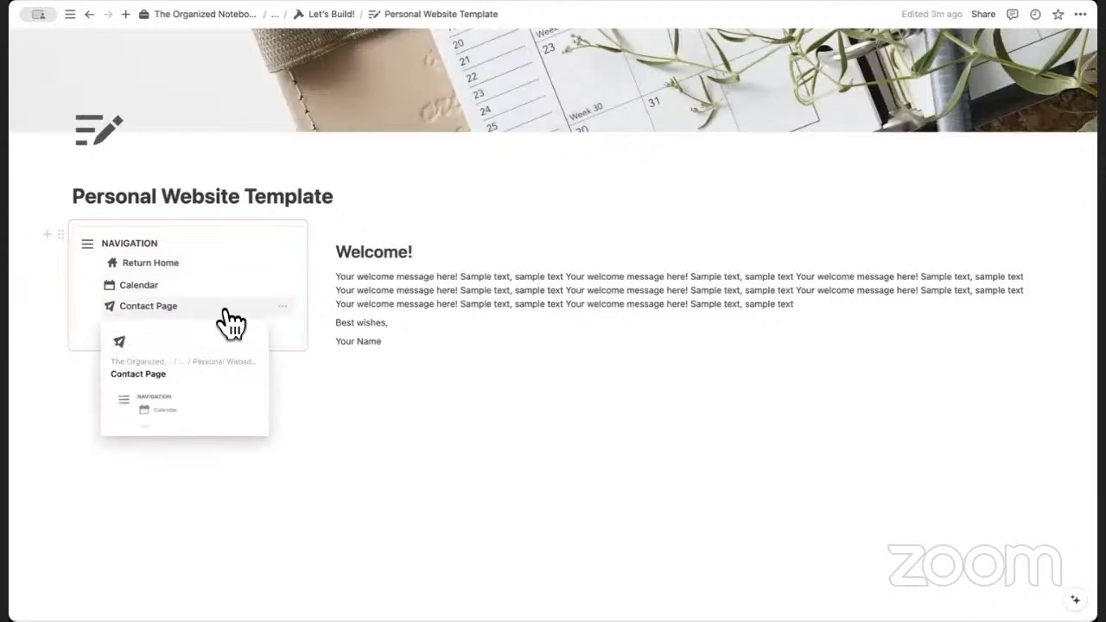
{"action": "left_click", "coordinate": [90, 313]}
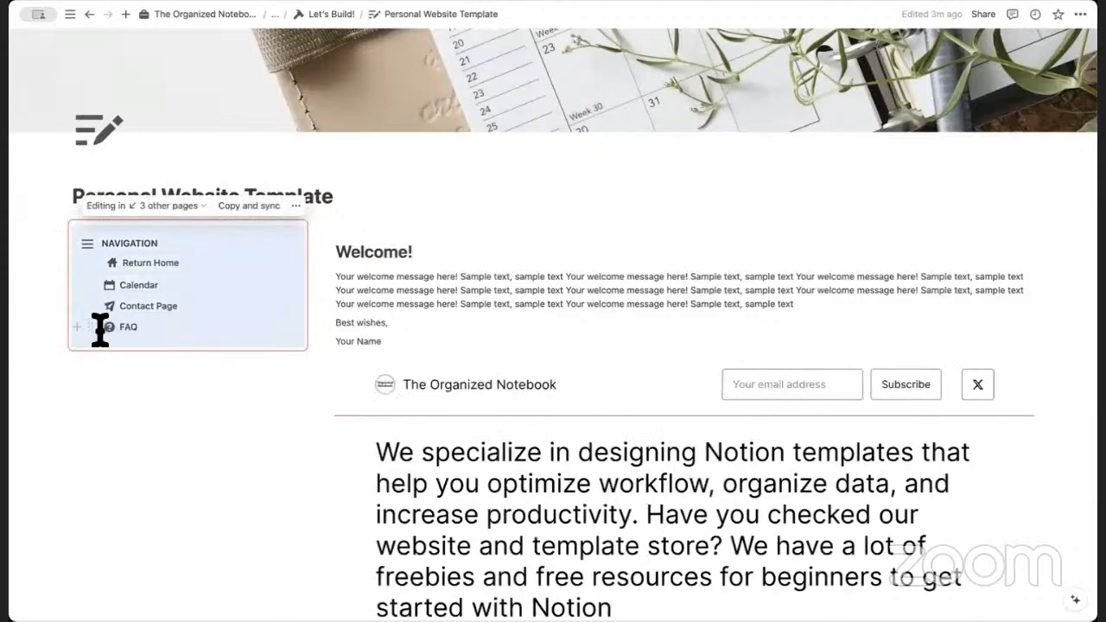
{"action": "left_click", "coordinate": [90, 329]}
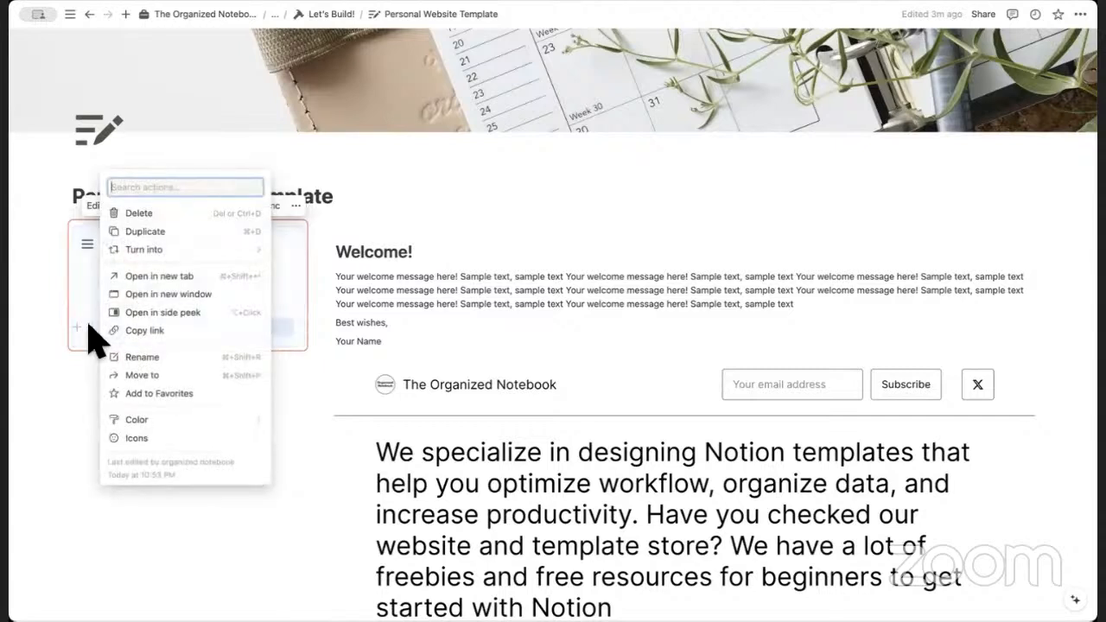
{"action": "left_click", "coordinate": [145, 231]}
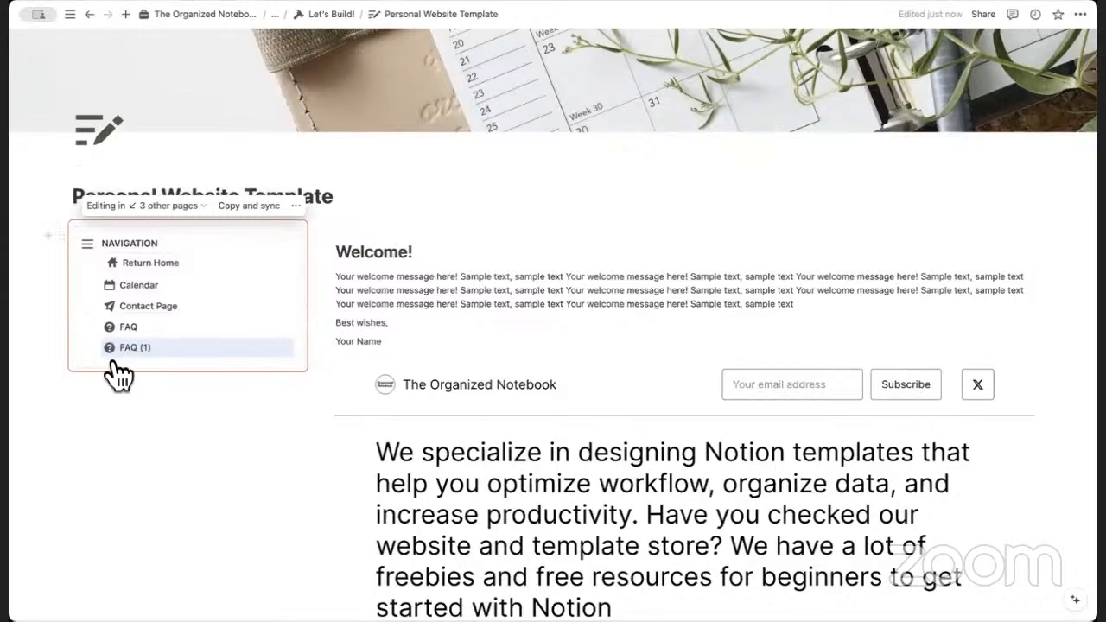
{"action": "left_click_drag", "start_coordinate": [94, 349], "coordinate": [98, 316]}
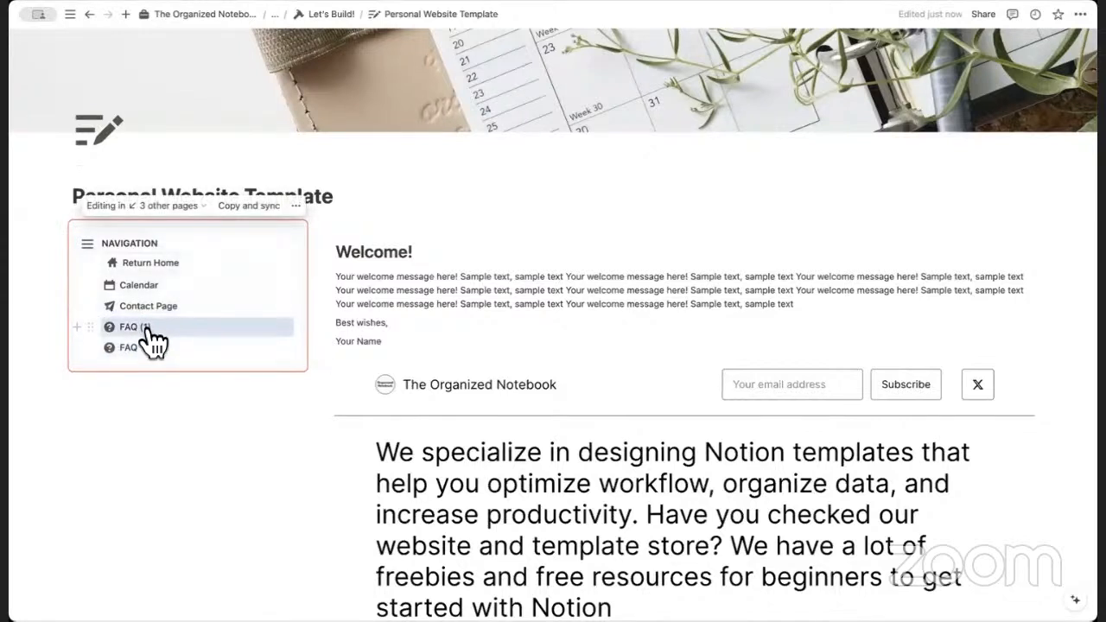
Open the duplicated FAQ page, rename it "Blog" and change its icon to pencil square outline, filtering the icons by "pencil".
{"action": "left_click", "coordinate": [143, 327]}
{"action": "triple_click", "coordinate": [126, 177]}
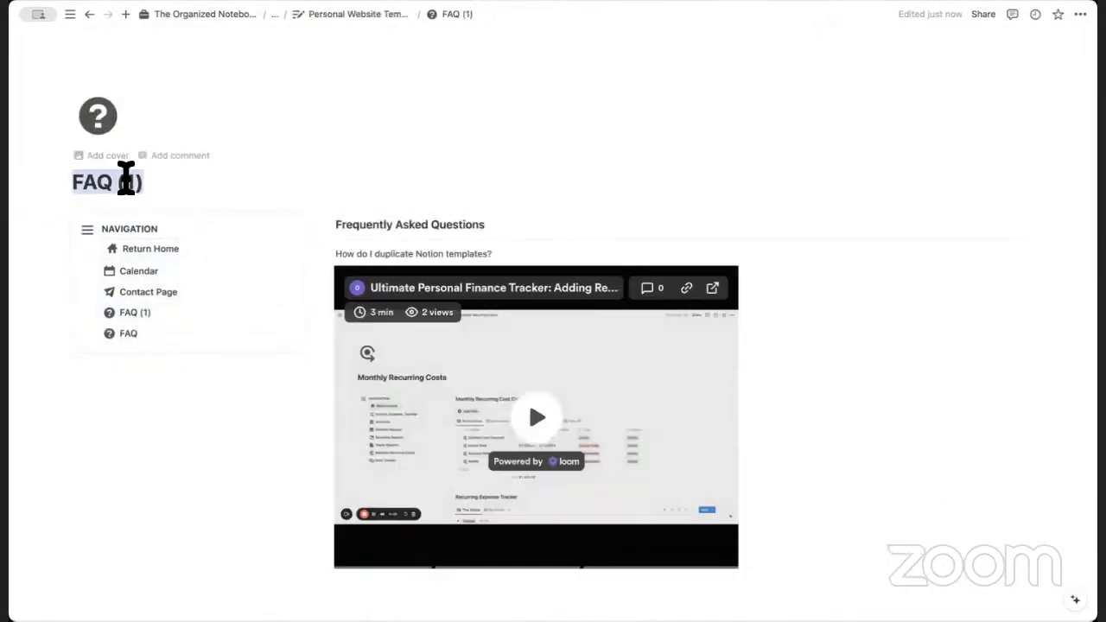
{"action": "type", "text": "Blog"}
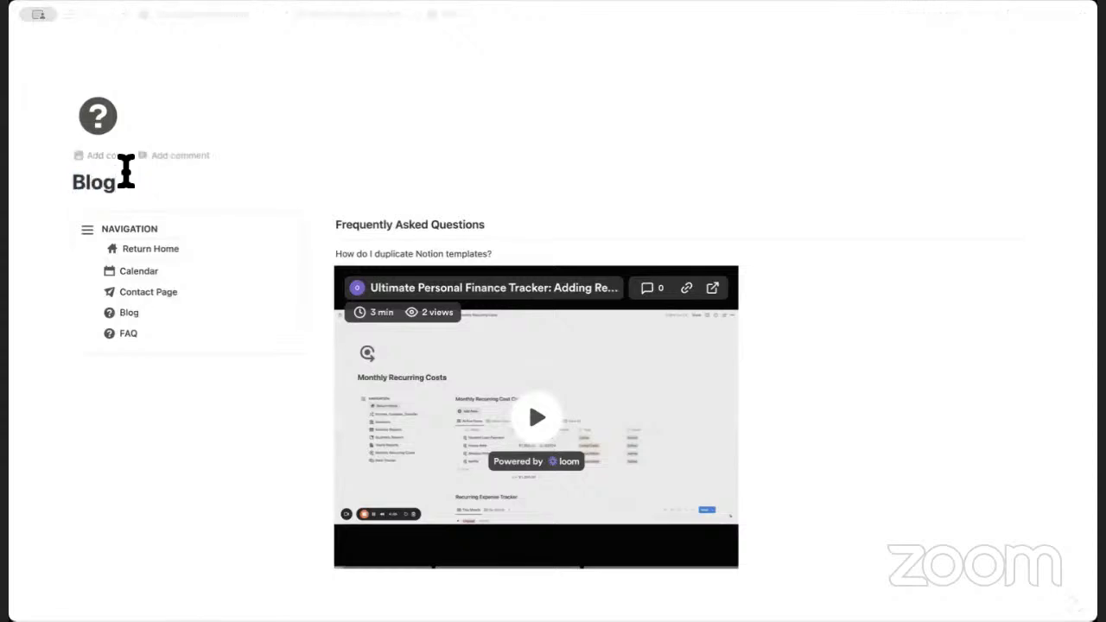
{"action": "left_click", "coordinate": [98, 121]}
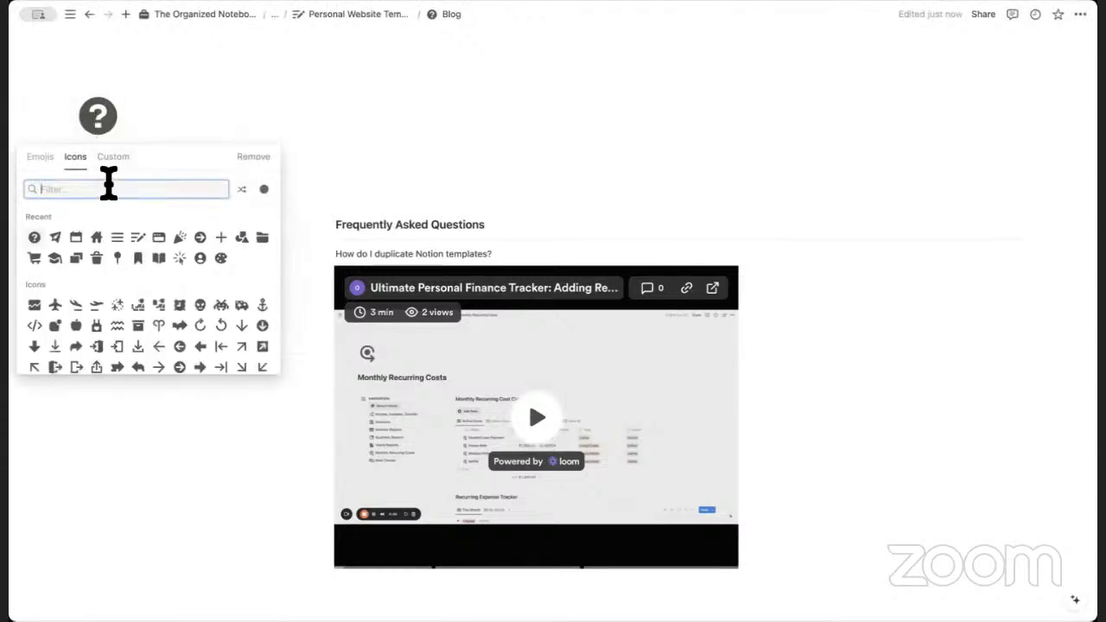
{"action": "type", "text": "pencil"}
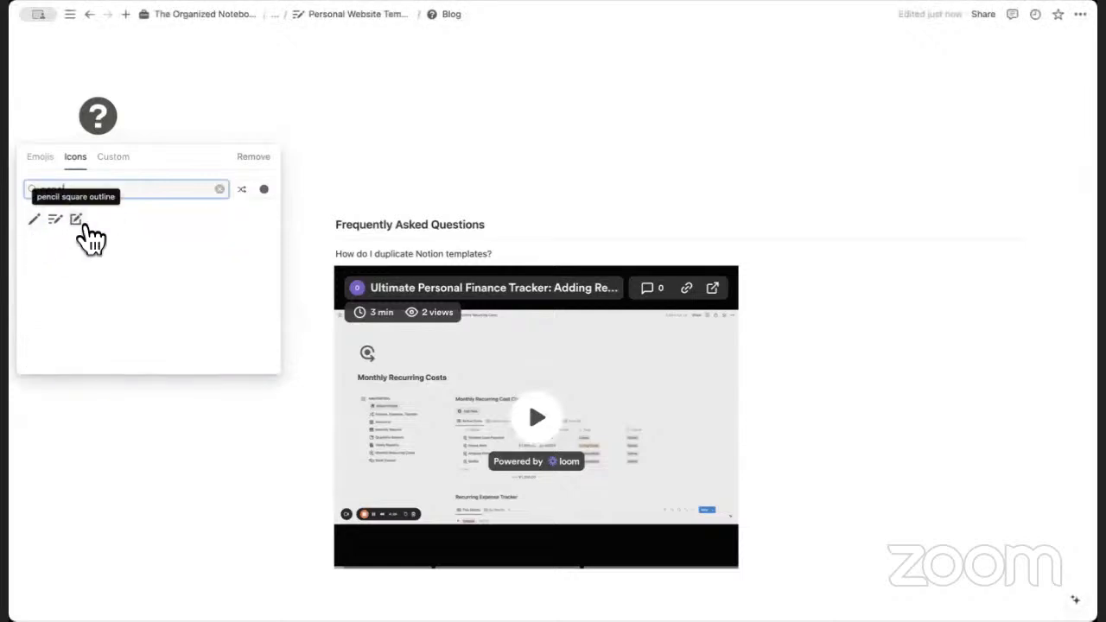
{"action": "left_click", "coordinate": [78, 221]}
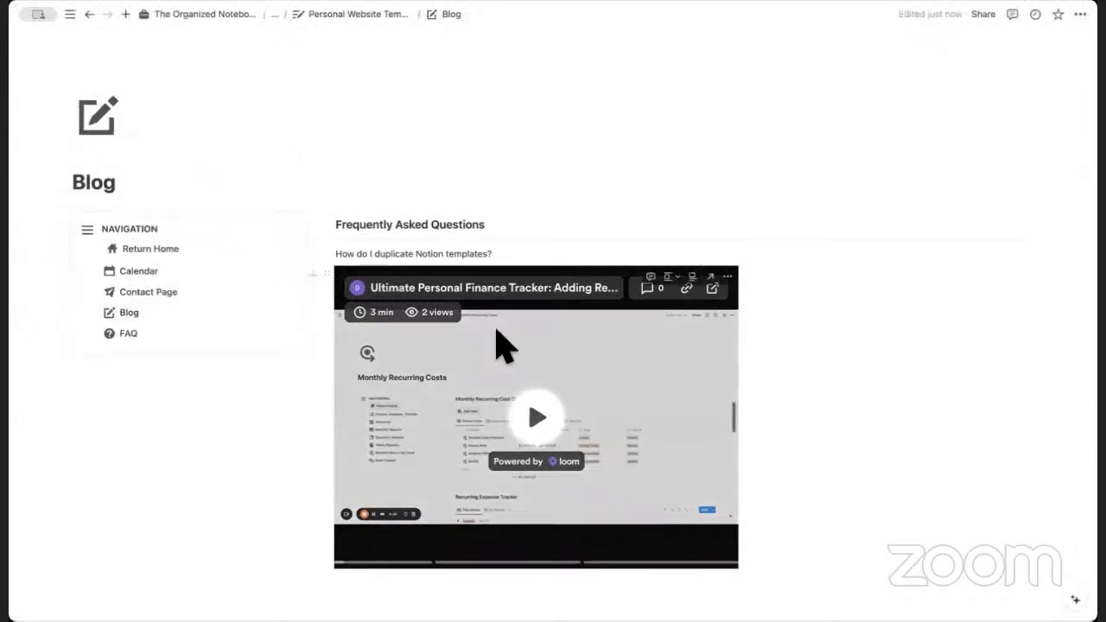
Change the Blog page's Frequently Asked Questions heading to "Blog" and delete the question and Loom video below it.
{"action": "scroll", "coordinate": [501, 345], "scroll_direction": "down", "scroll_amount": 1}
{"action": "triple_click", "coordinate": [432, 191]}
{"action": "type", "text": "Blog"}
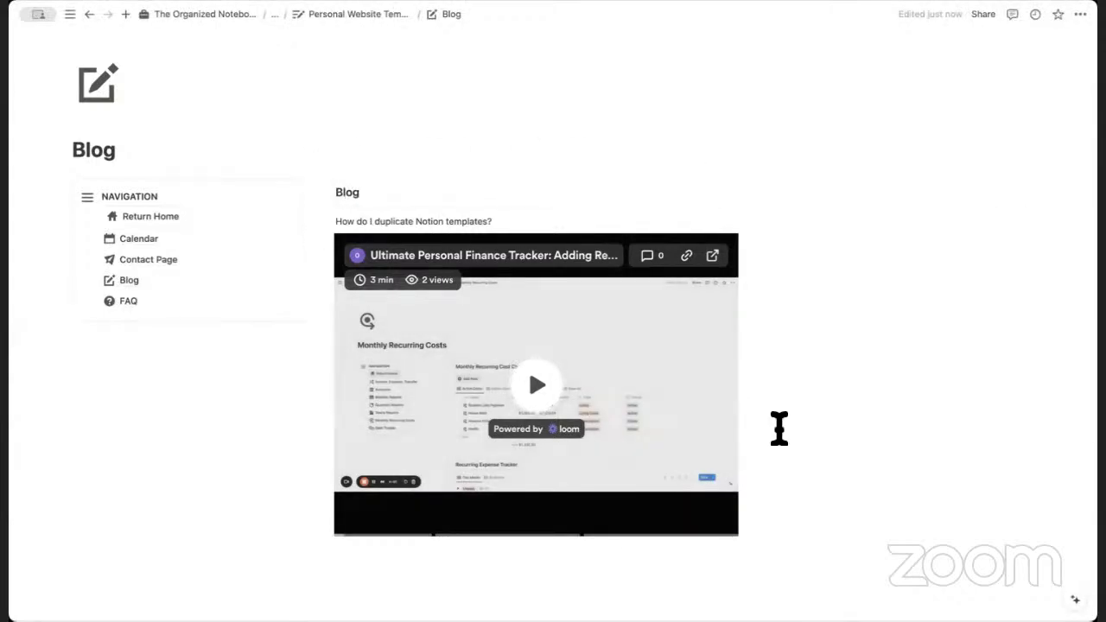
{"action": "left_click_drag", "start_coordinate": [850, 480], "coordinate": [433, 221]}
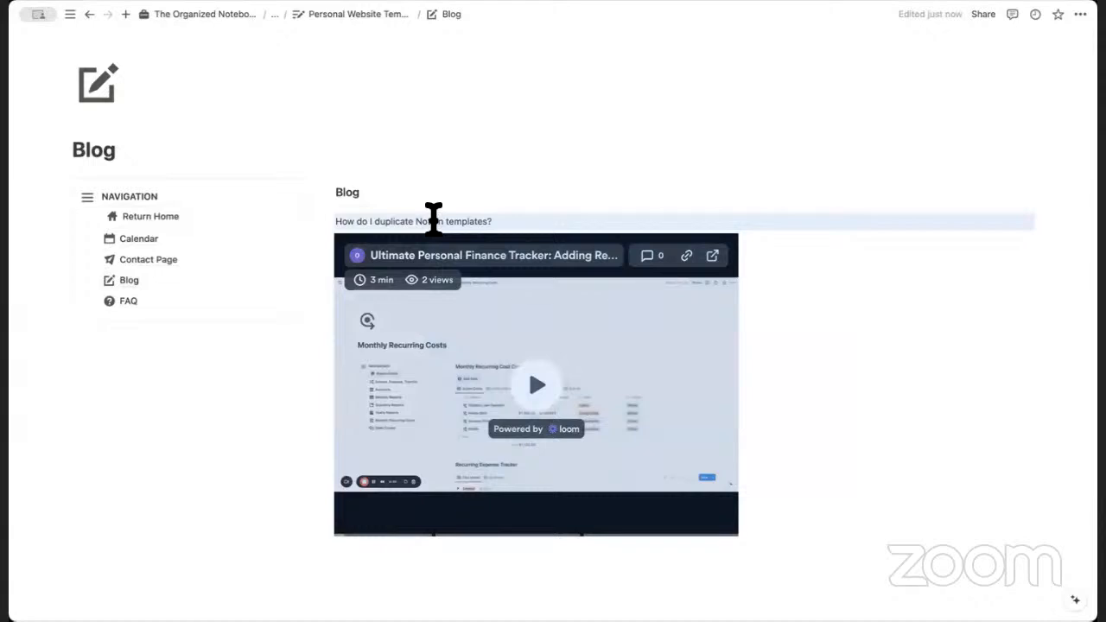
{"action": "key", "text": "BackSpace"}
Insert a new gallery database below the Blog heading and title it "Blog".
{"action": "left_click", "coordinate": [397, 255]}
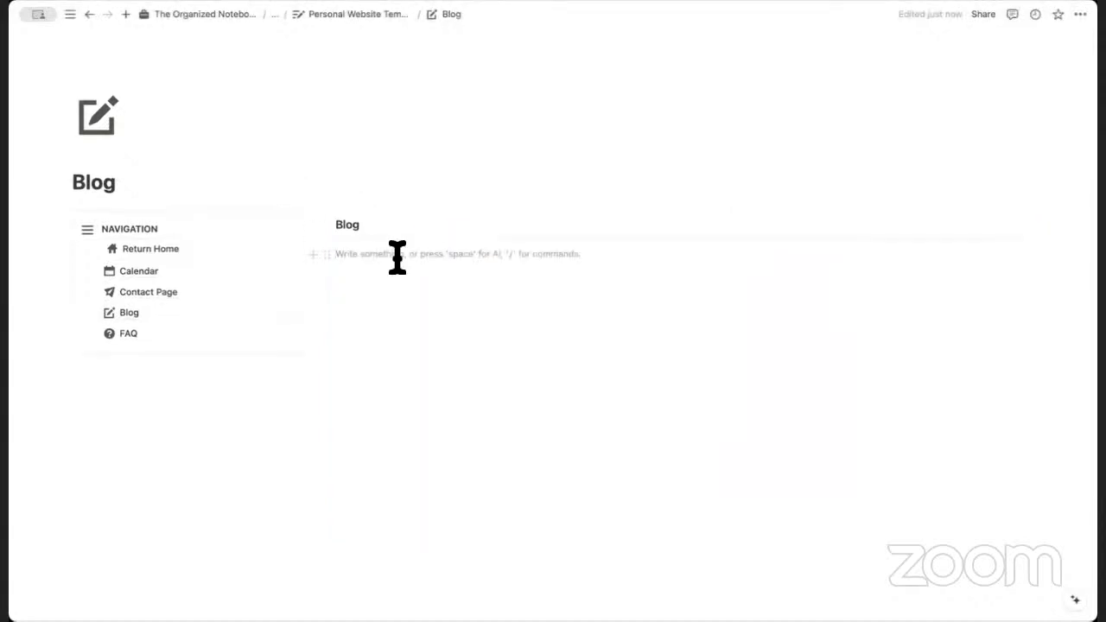
{"action": "type", "text": "/gallery"}
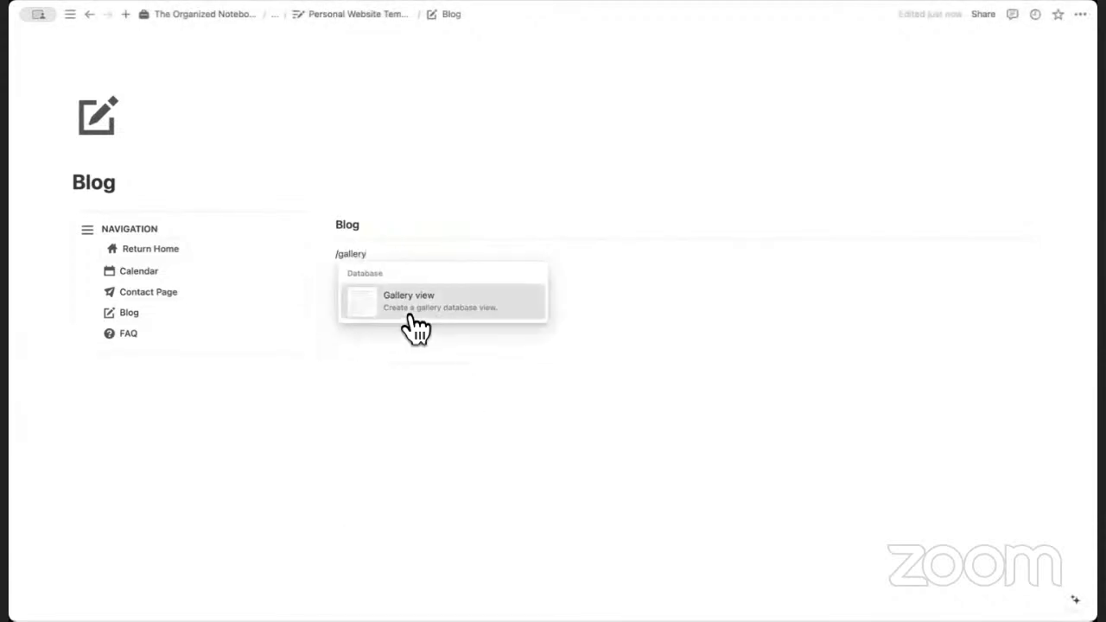
{"action": "left_click", "coordinate": [415, 326]}
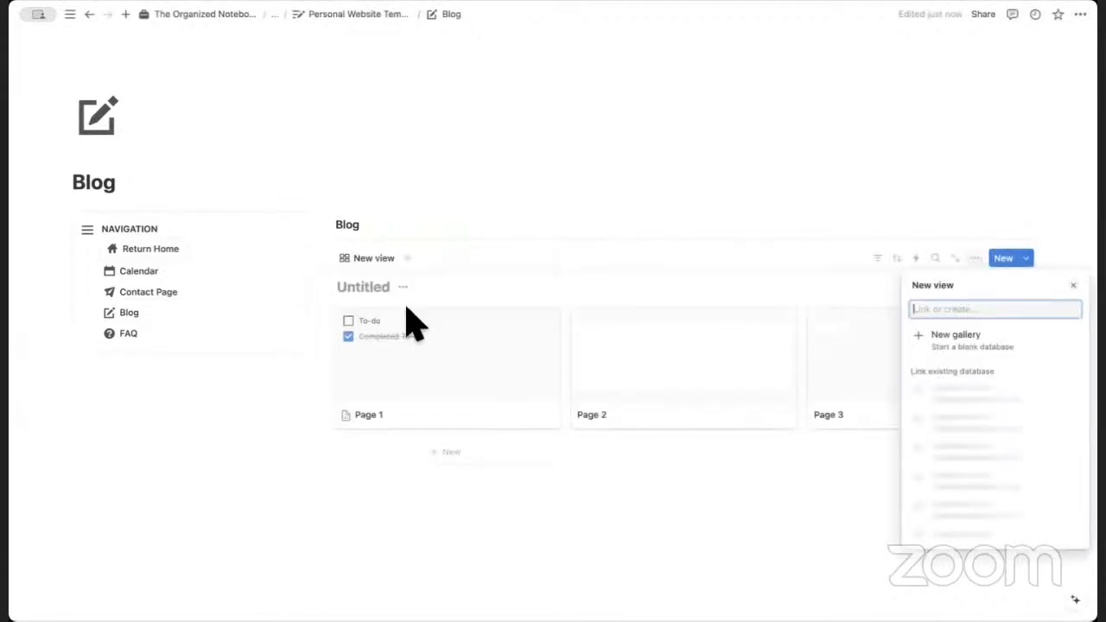
{"action": "left_click", "coordinate": [948, 342]}
{"action": "type", "text": "Blog"}
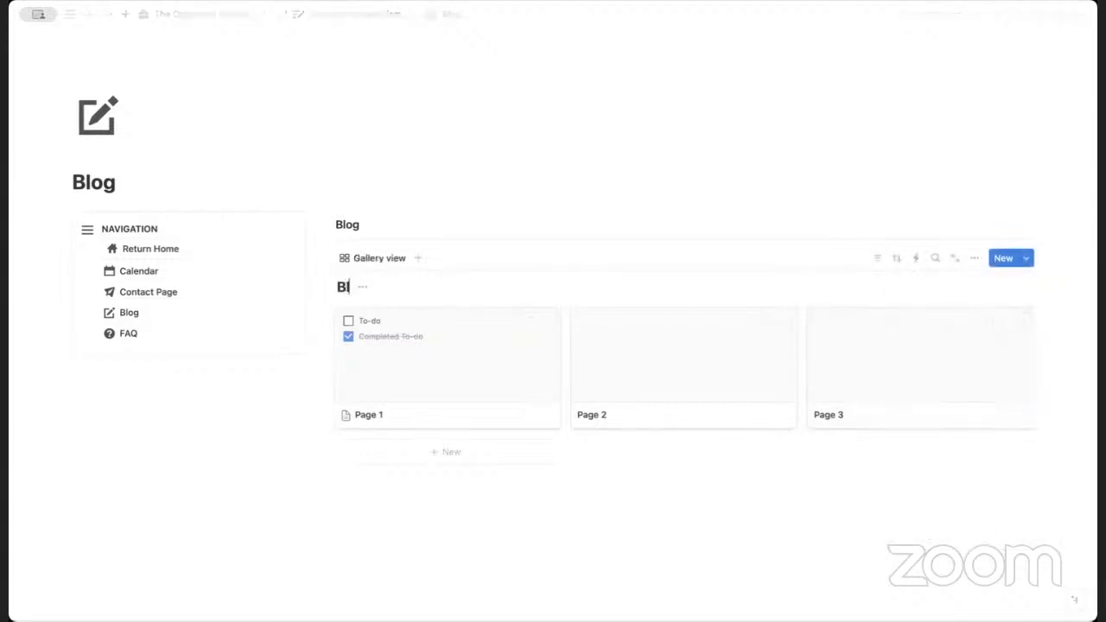
Rename the Blog database's gallery view to "View All" and hide the database title.
{"action": "left_click", "coordinate": [387, 263]}
{"action": "left_click", "coordinate": [393, 299]}
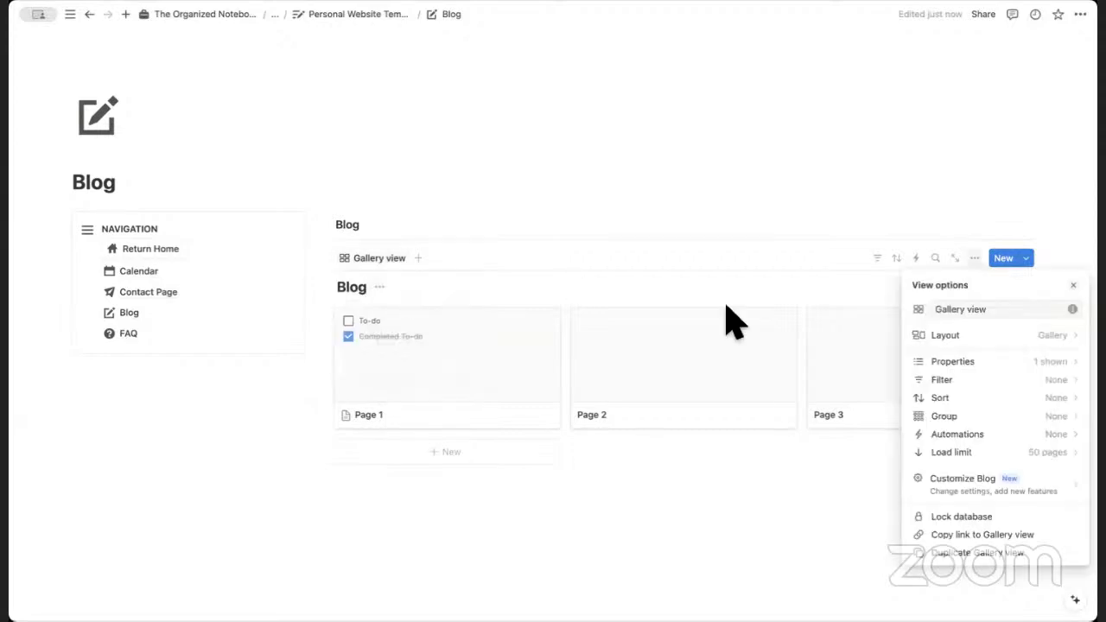
{"action": "left_click", "coordinate": [985, 310]}
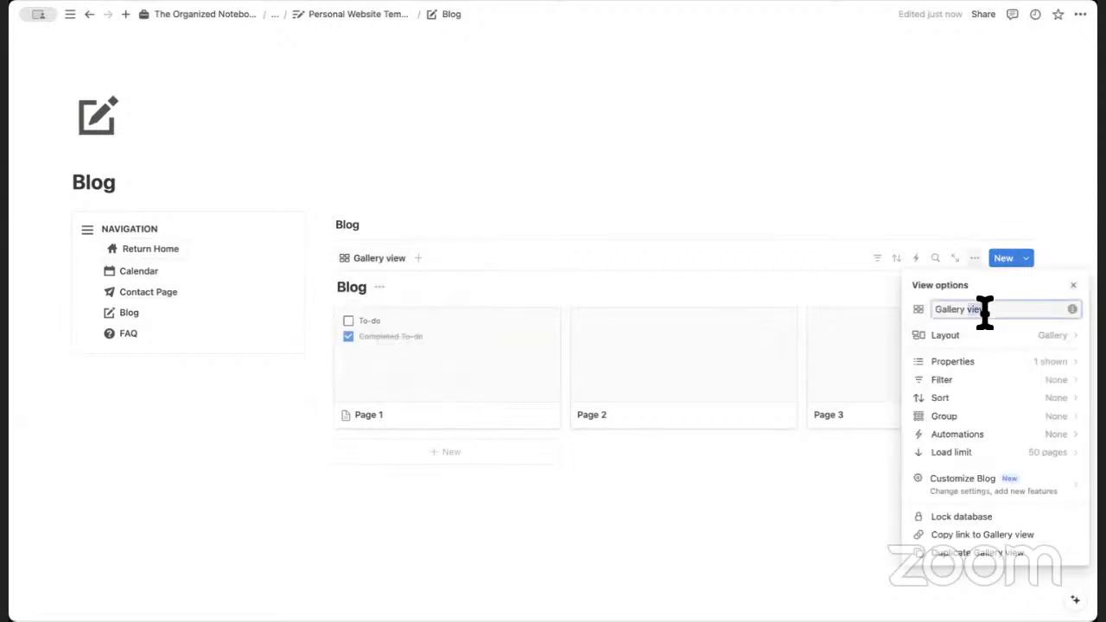
{"action": "type", "text": "View All"}
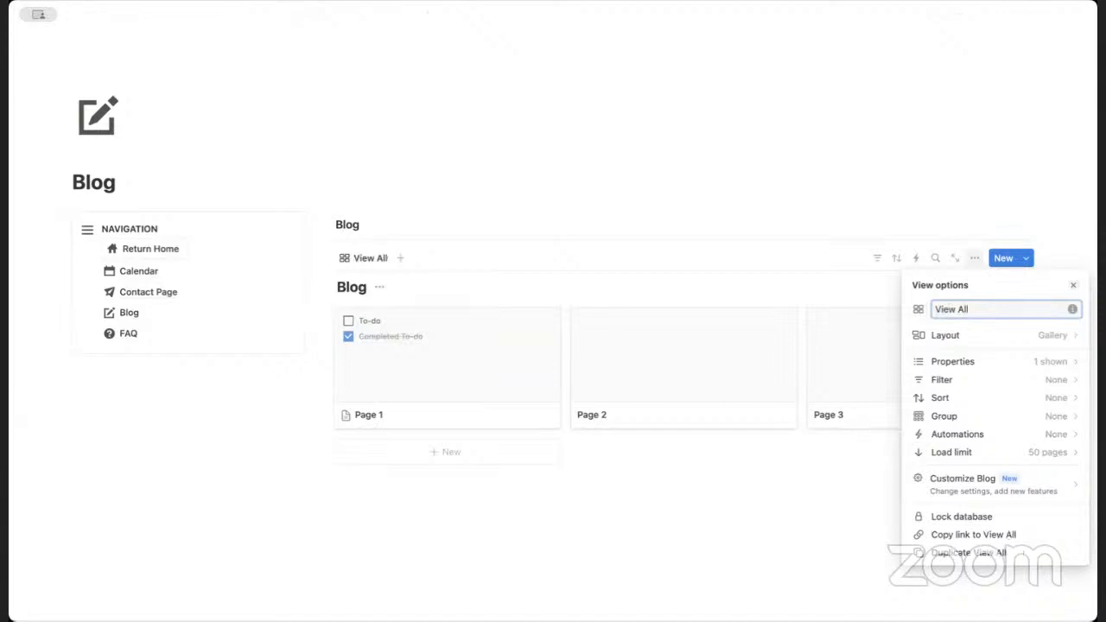
{"action": "left_click", "coordinate": [411, 298]}
{"action": "left_click", "coordinate": [381, 287]}
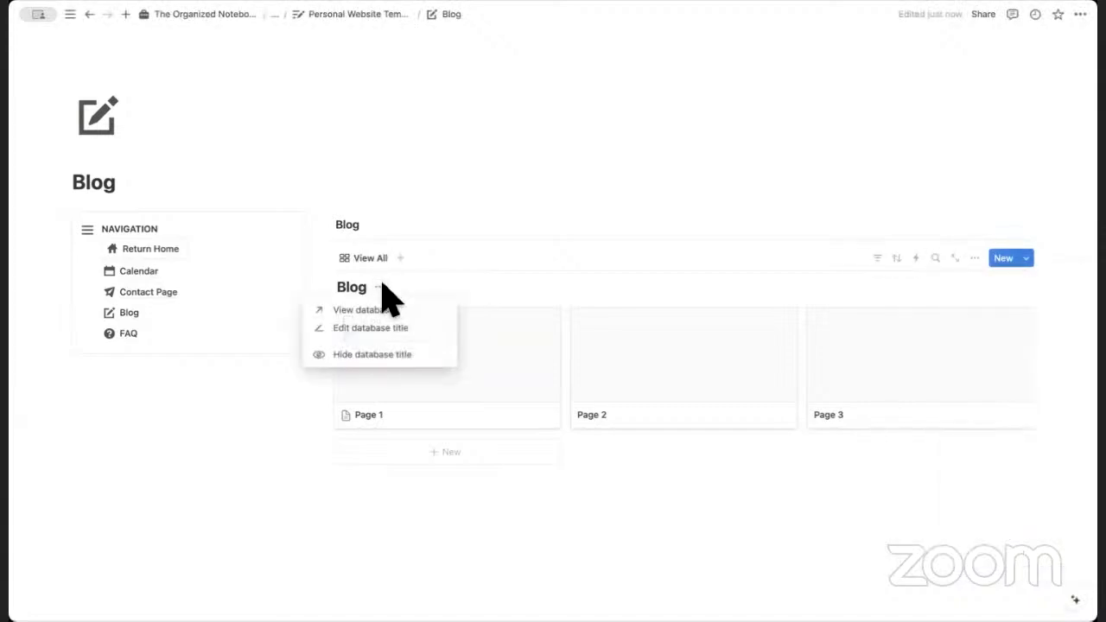
{"action": "left_click", "coordinate": [397, 356]}
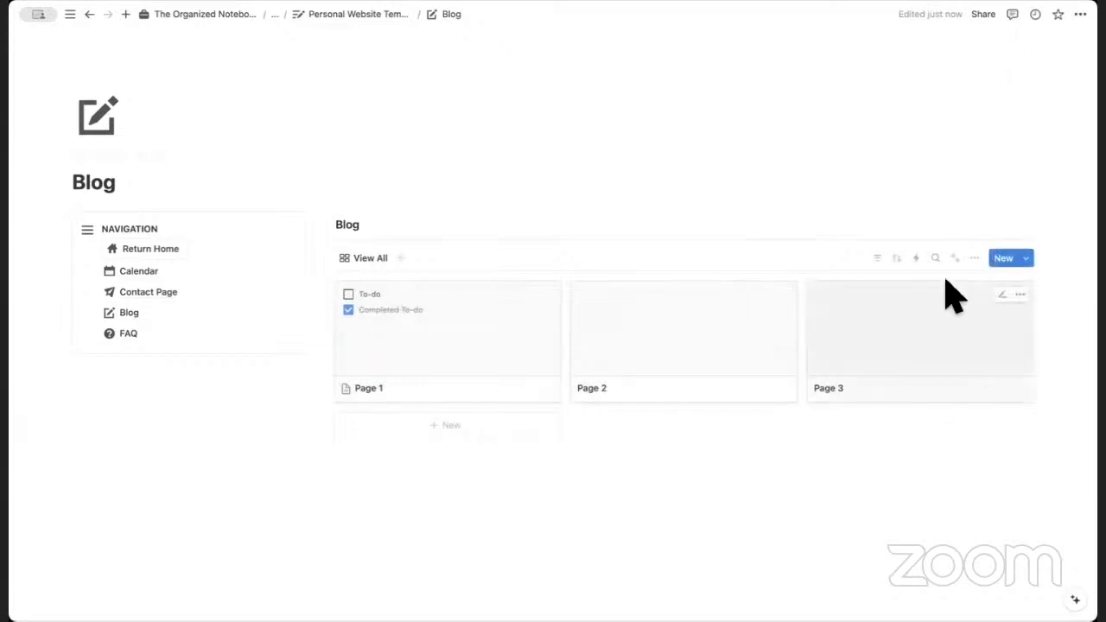
Set the gallery's card preview to Page cover in the view's layout options.
{"action": "left_click", "coordinate": [975, 258]}
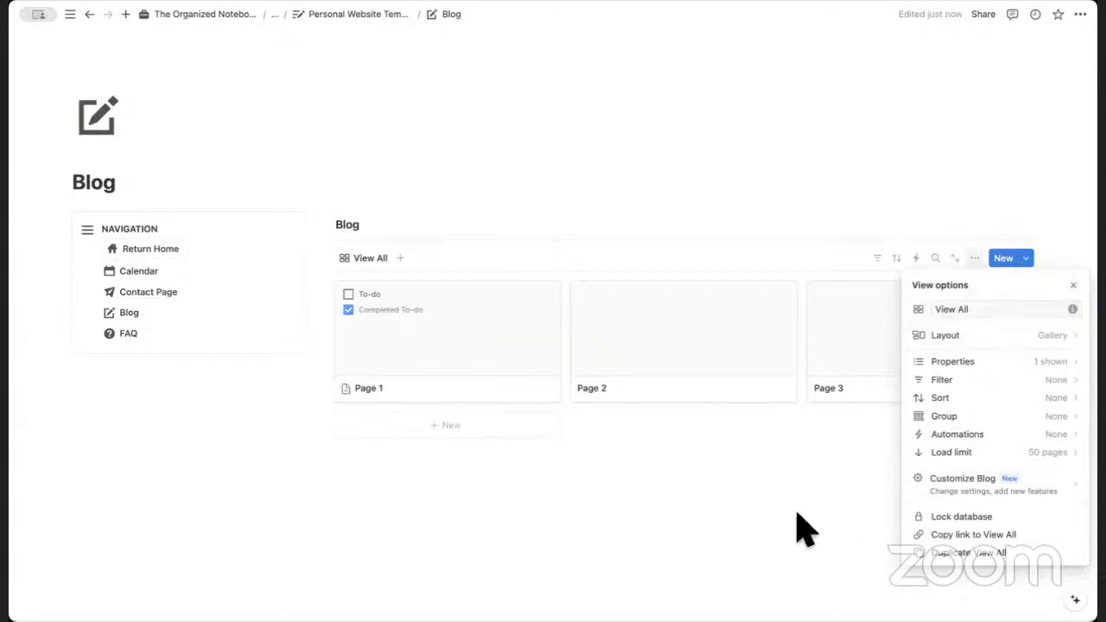
{"action": "left_click", "coordinate": [973, 339]}
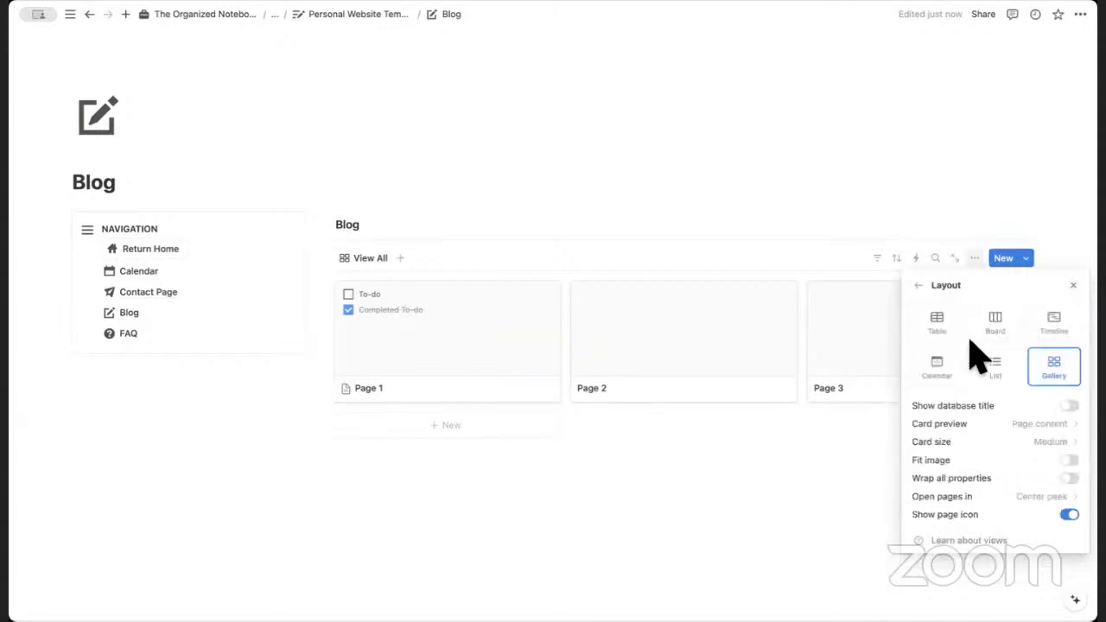
{"action": "left_click", "coordinate": [1064, 425]}
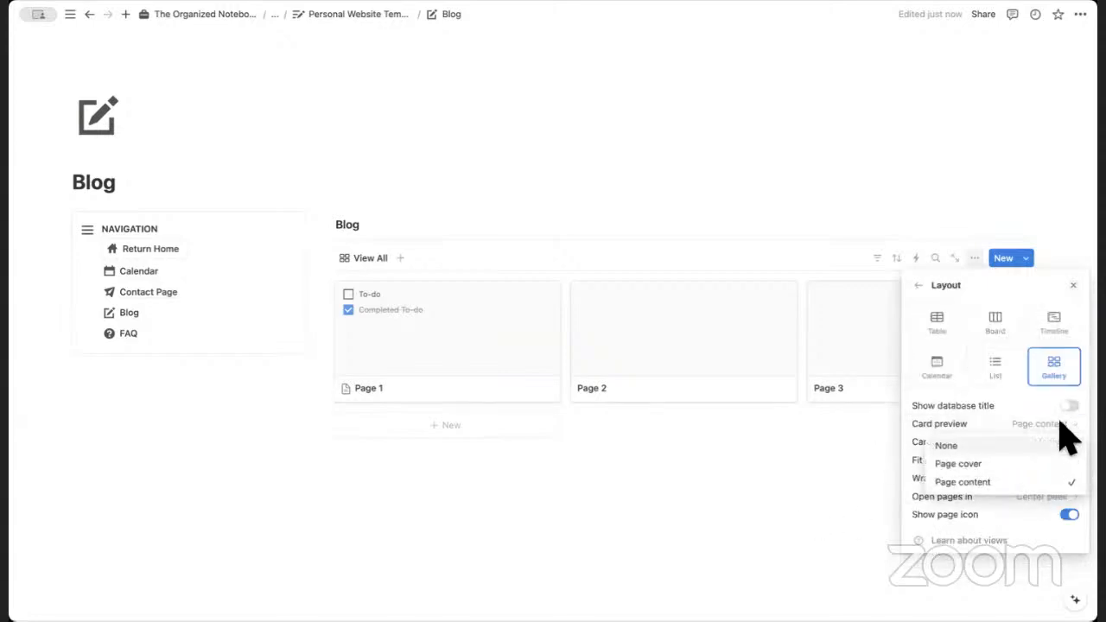
{"action": "left_click", "coordinate": [1065, 465]}
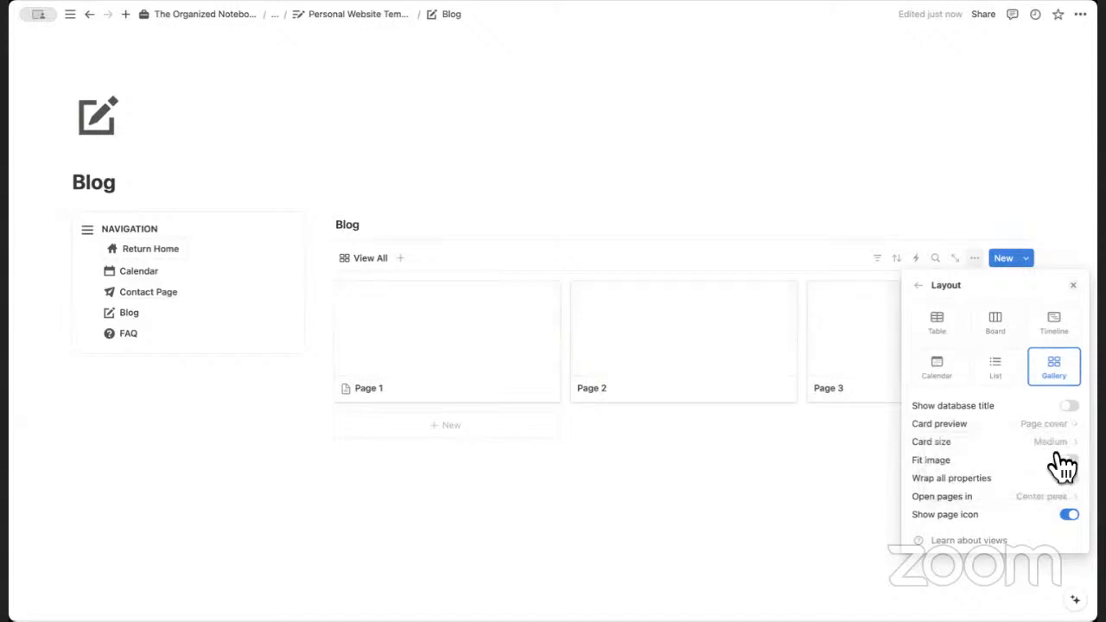
{"action": "left_click", "coordinate": [1073, 285]}
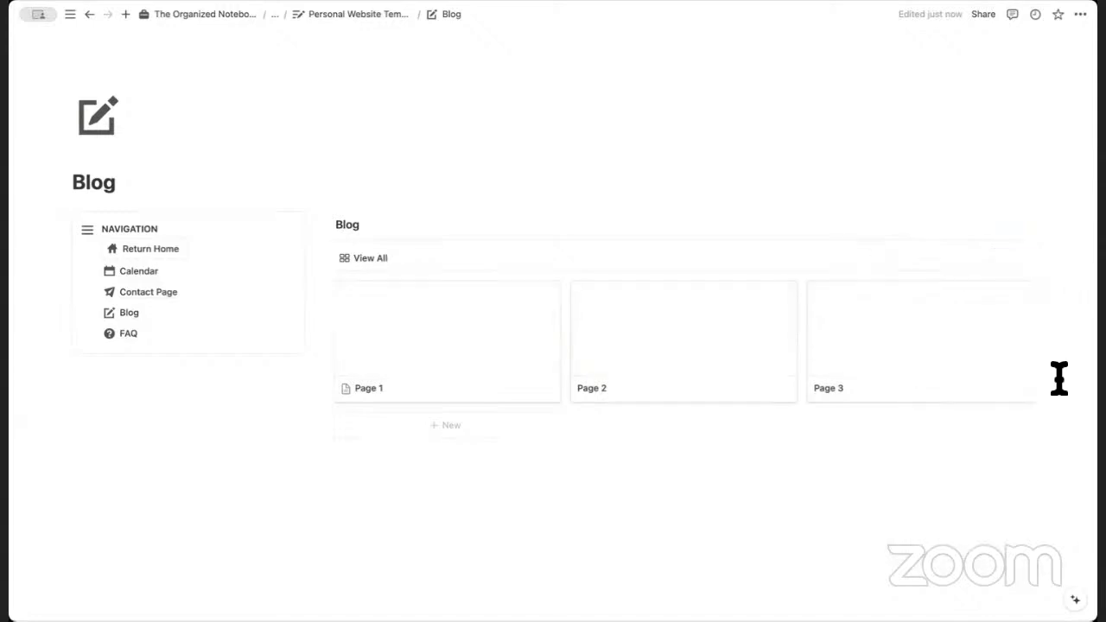
Delete the Page 3 and Page 2 cards from the gallery.
{"action": "left_click", "coordinate": [1026, 297]}
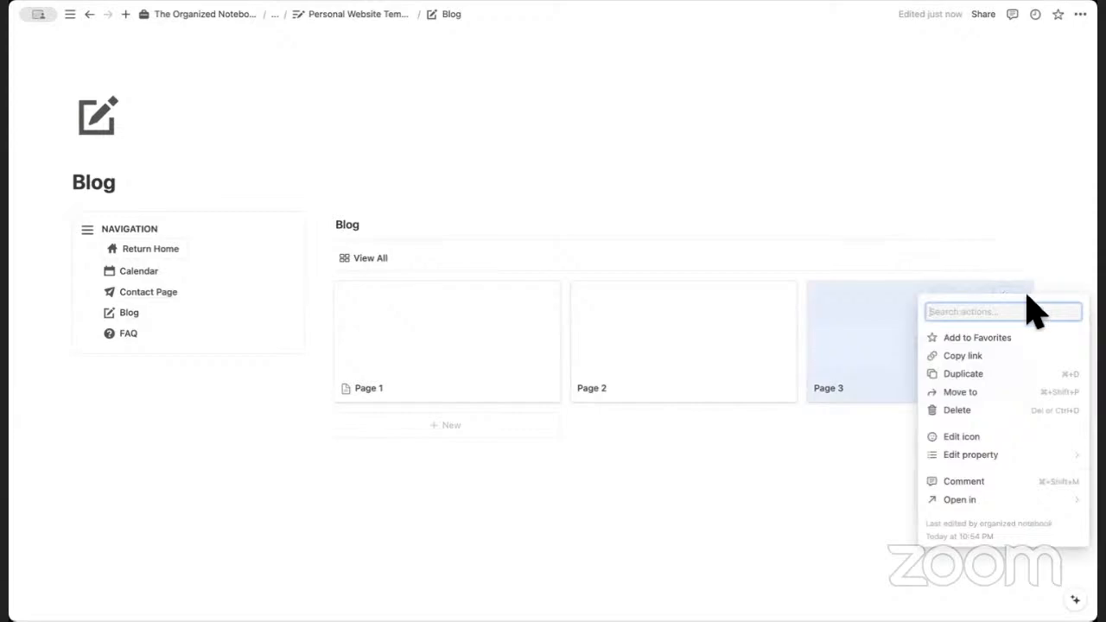
{"action": "left_click", "coordinate": [1031, 410]}
{"action": "left_click", "coordinate": [789, 297]}
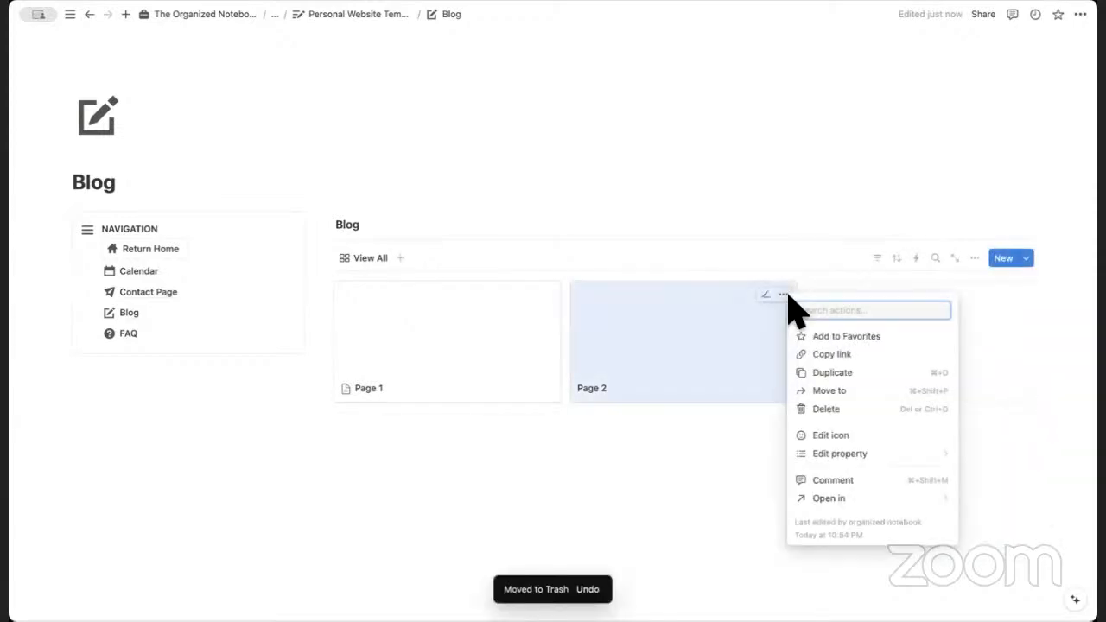
{"action": "left_click", "coordinate": [829, 409]}
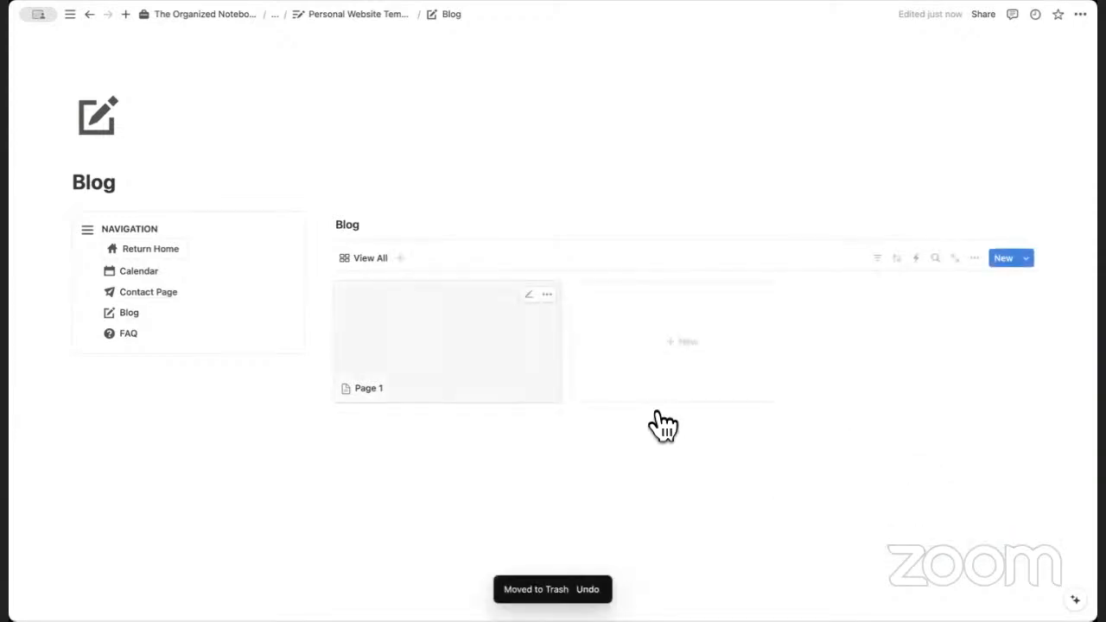
Open Page 1, add a cover and change it to an Unsplash desk photo with a laptop and plants, searching for "productivity".
{"action": "left_click", "coordinate": [486, 361]}
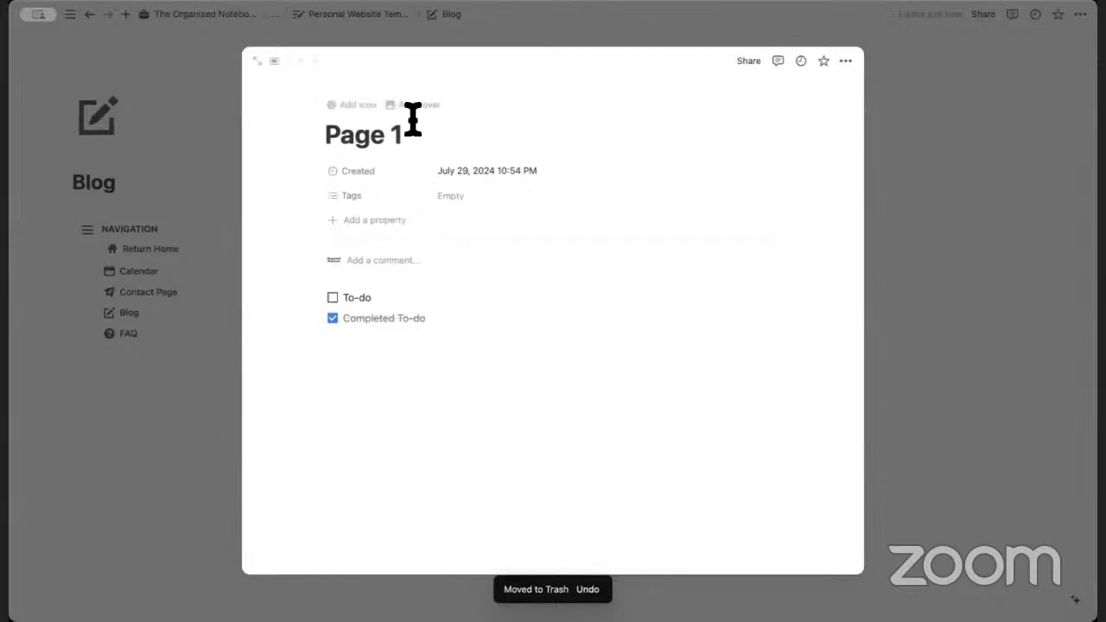
{"action": "left_click", "coordinate": [420, 105]}
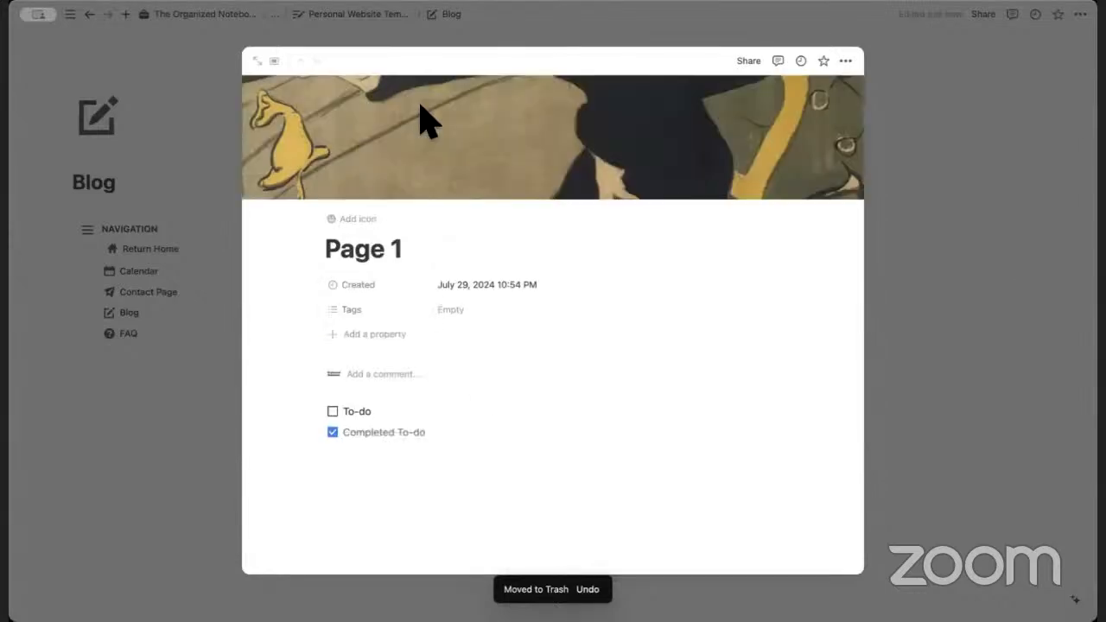
{"action": "left_click", "coordinate": [687, 100]}
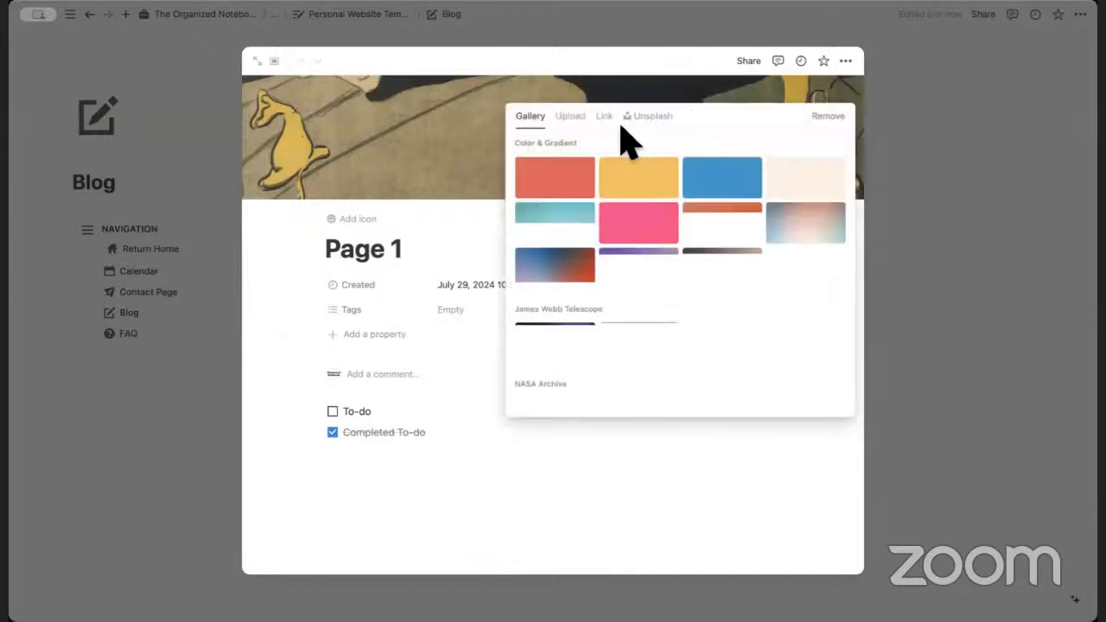
{"action": "left_click", "coordinate": [653, 116]}
{"action": "type", "text": "pi"}
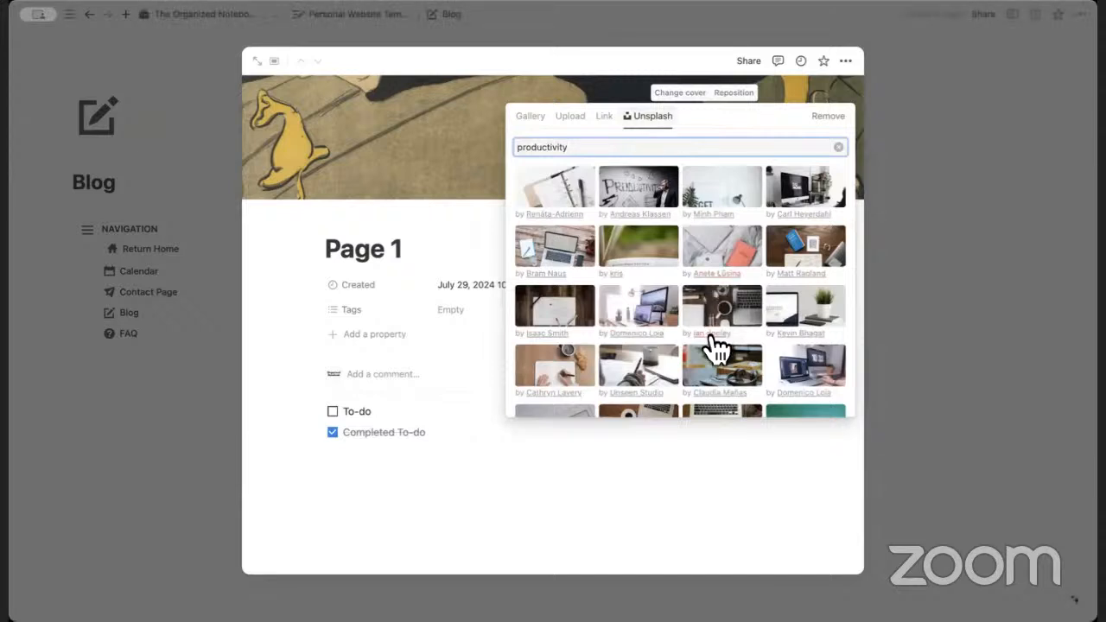
{"action": "scroll", "coordinate": [715, 348], "scroll_direction": "down", "scroll_amount": 1}
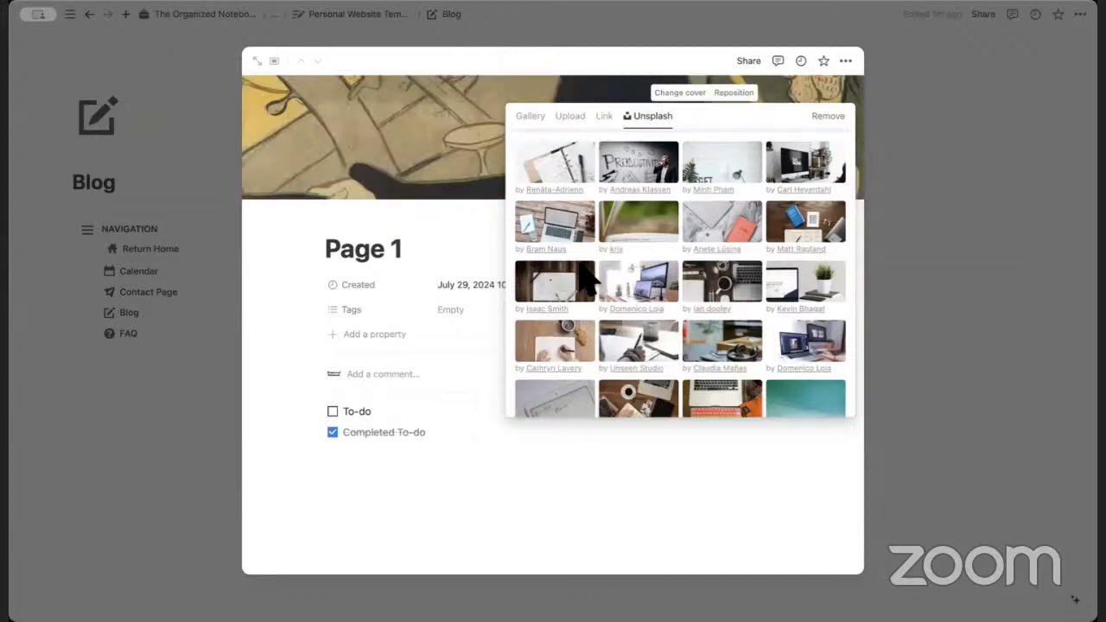
Rename Page 1 to "Blog Article 1".
{"action": "left_click", "coordinate": [365, 247]}
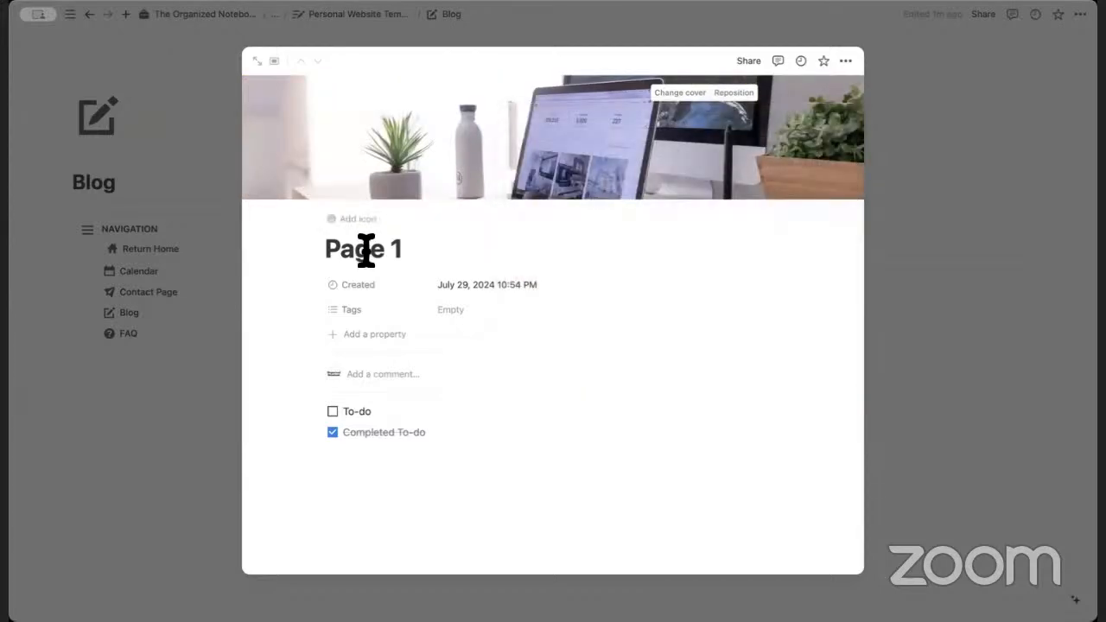
{"action": "triple_click", "coordinate": [365, 247]}
{"action": "type", "text": "Blog Articl"}
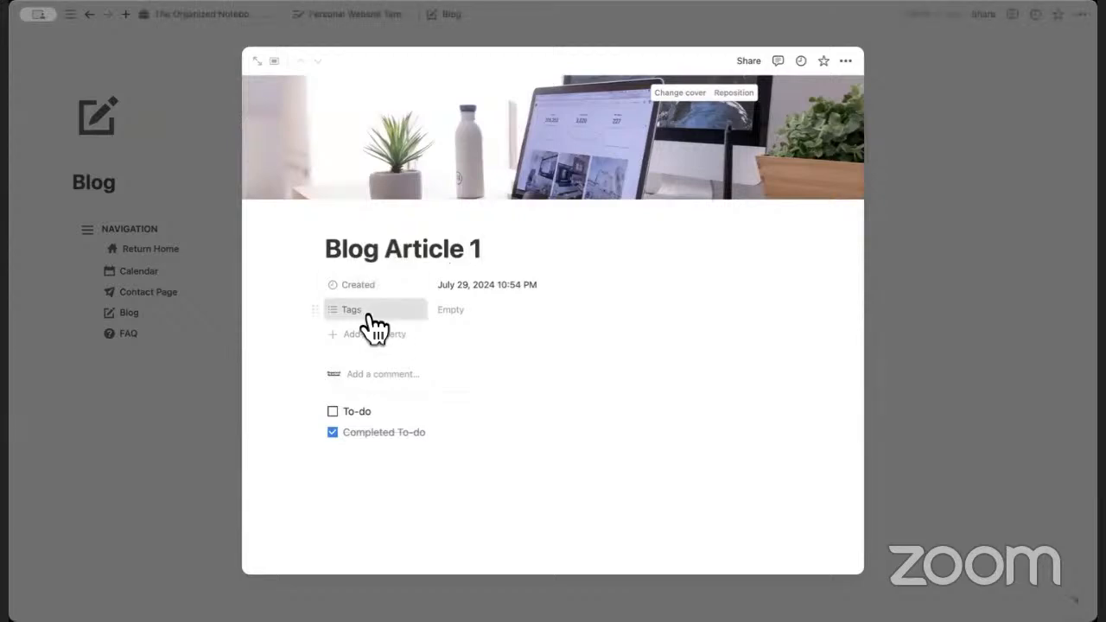
Move the Tags property above Created and give the article a new tag named "Personal".
{"action": "left_click_drag", "start_coordinate": [366, 313], "coordinate": [370, 294]}
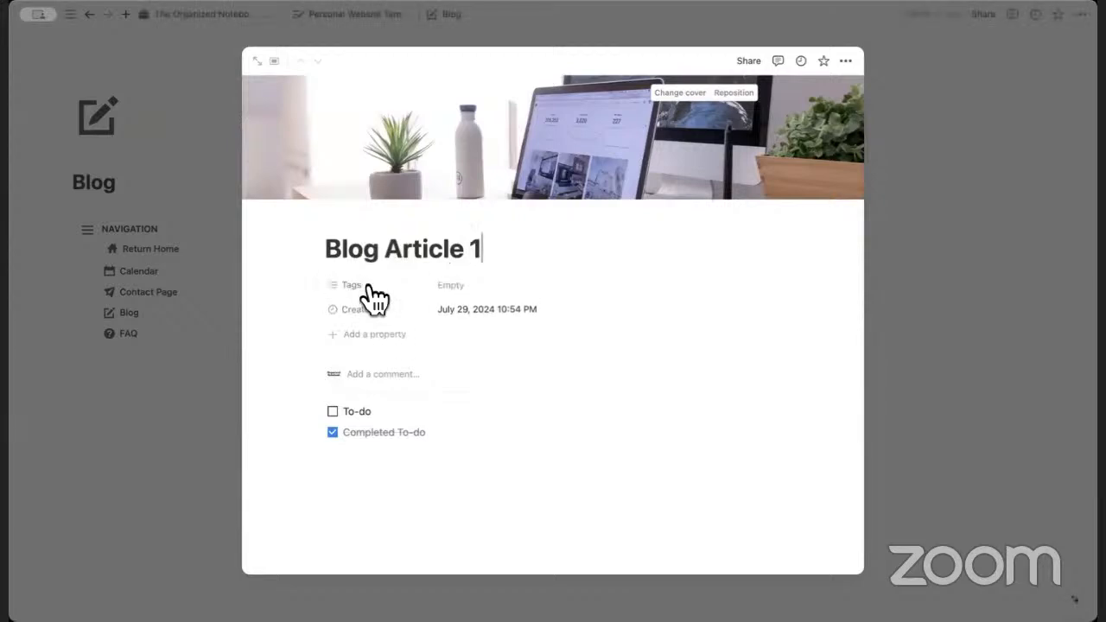
{"action": "left_click", "coordinate": [485, 286]}
{"action": "type", "text": "Personal"}
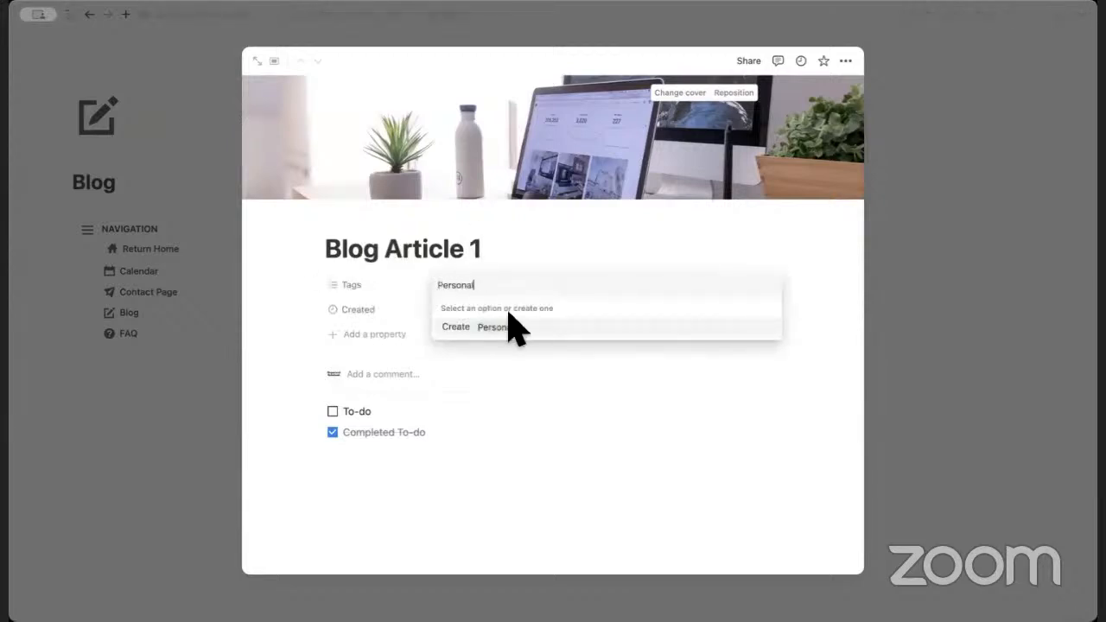
{"action": "left_click", "coordinate": [516, 328]}
{"action": "left_click", "coordinate": [526, 249]}
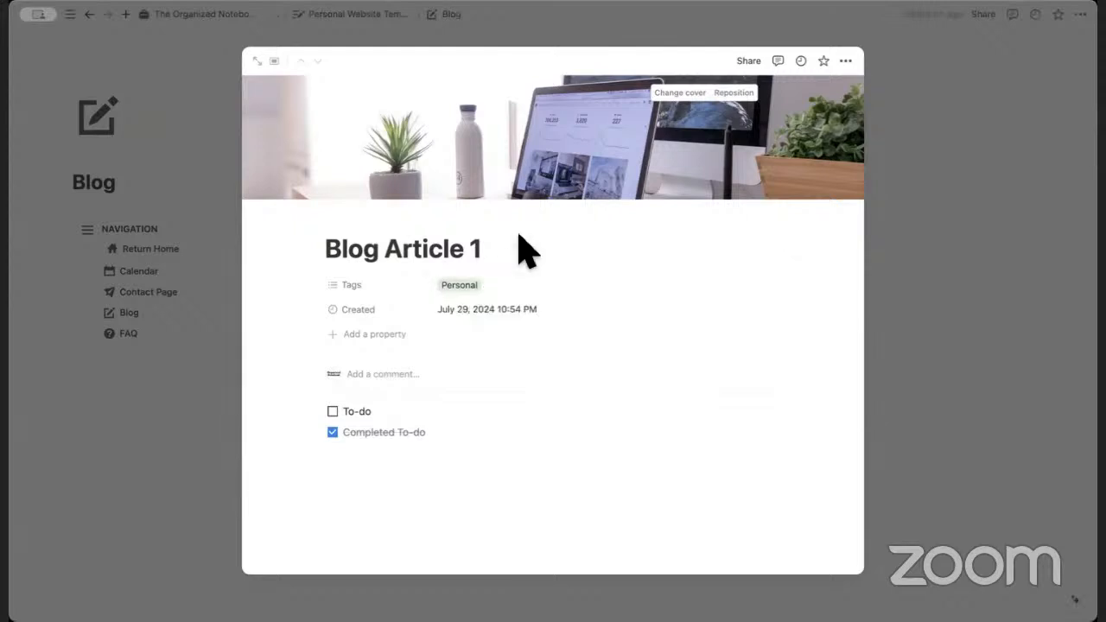
Delete the Created property from the Blog database.
{"action": "left_click", "coordinate": [365, 311]}
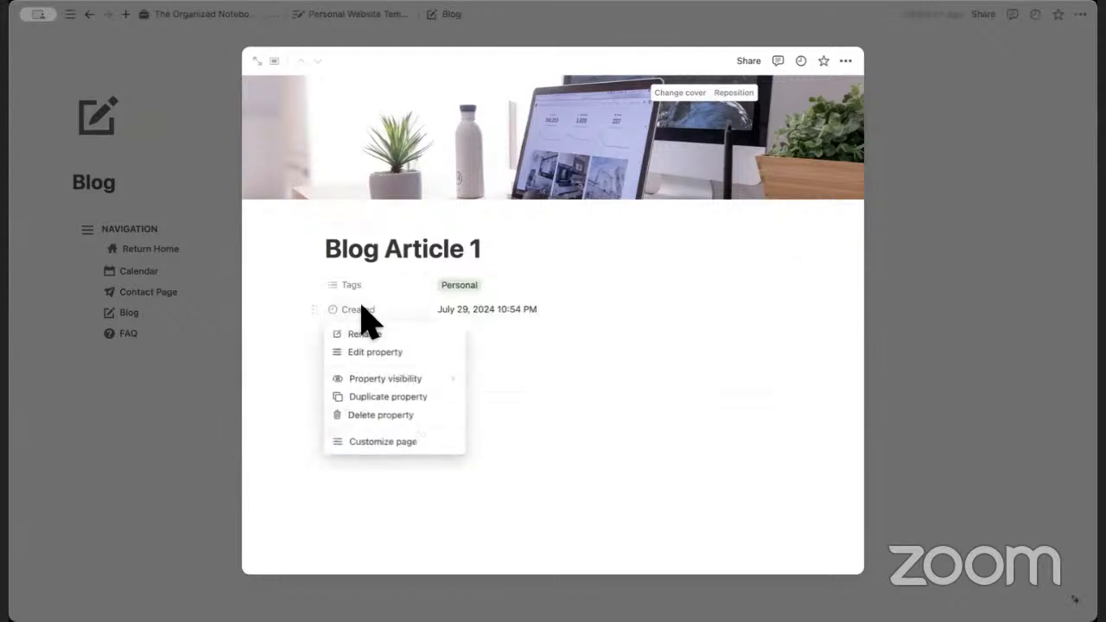
{"action": "left_click", "coordinate": [404, 418]}
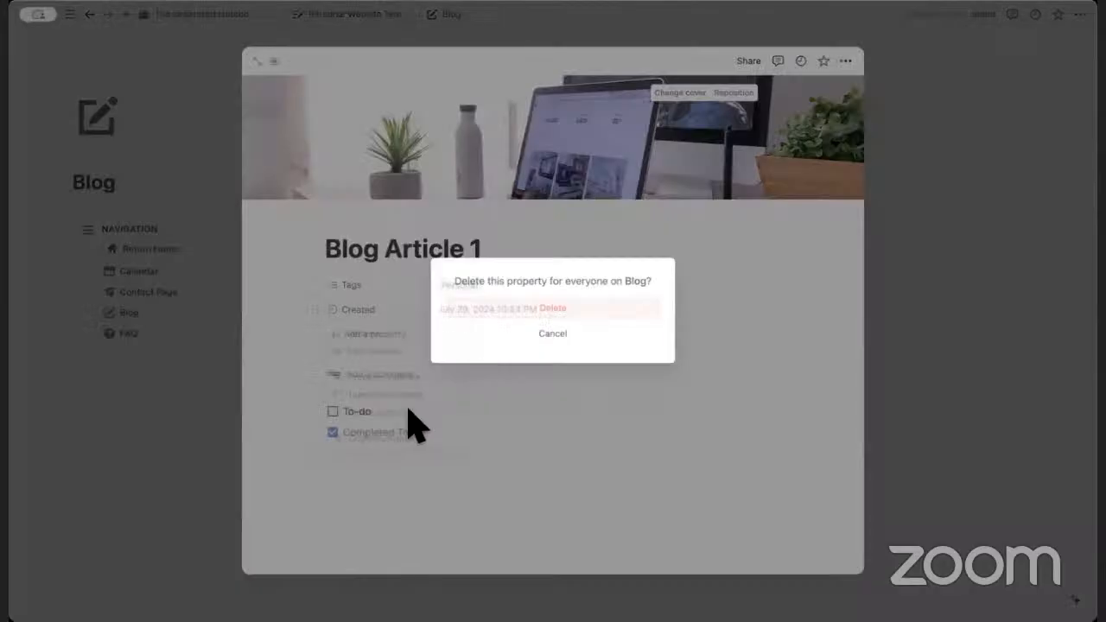
{"action": "left_click", "coordinate": [558, 325]}
Add a Date property named "Published Date" and set it to July 29, 2024.
{"action": "left_click", "coordinate": [378, 319]}
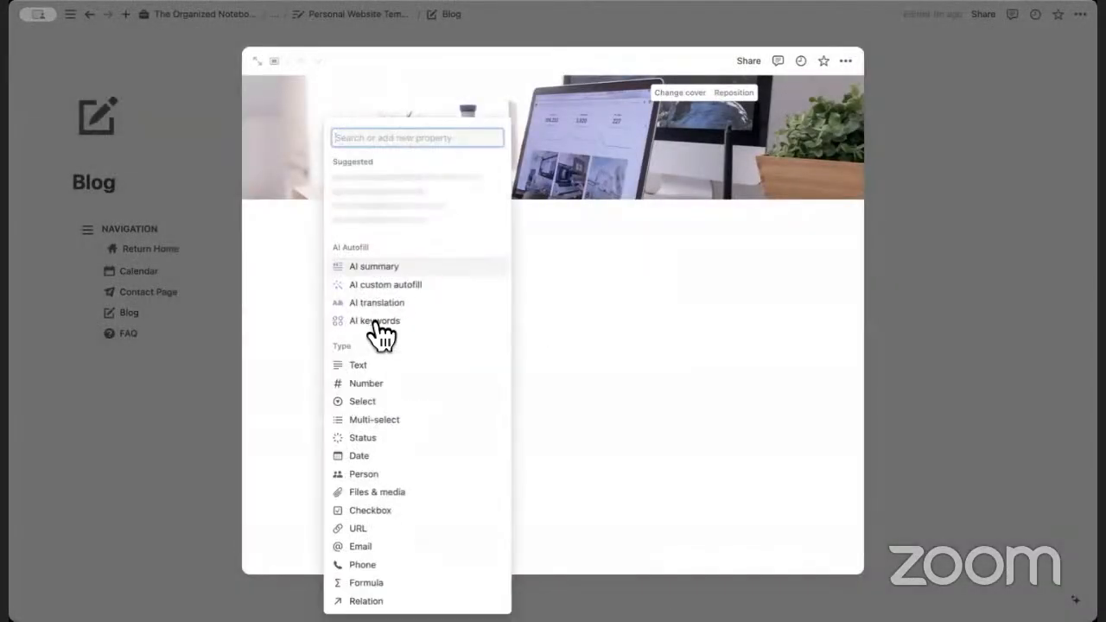
{"action": "type", "text": "date"}
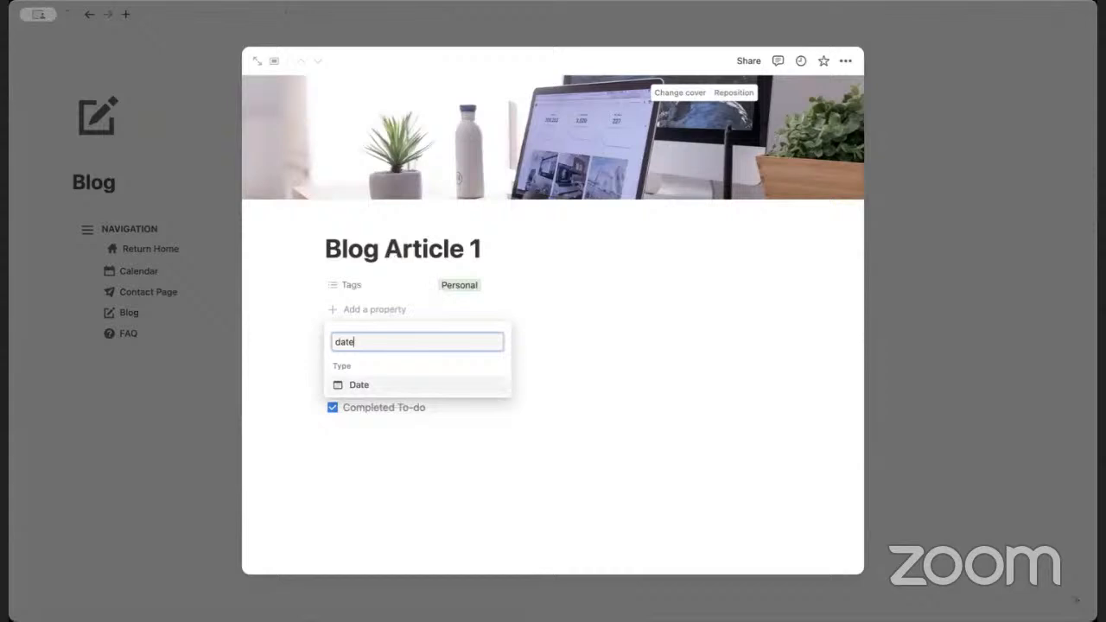
{"action": "left_click", "coordinate": [402, 386]}
{"action": "left_click", "coordinate": [393, 308]}
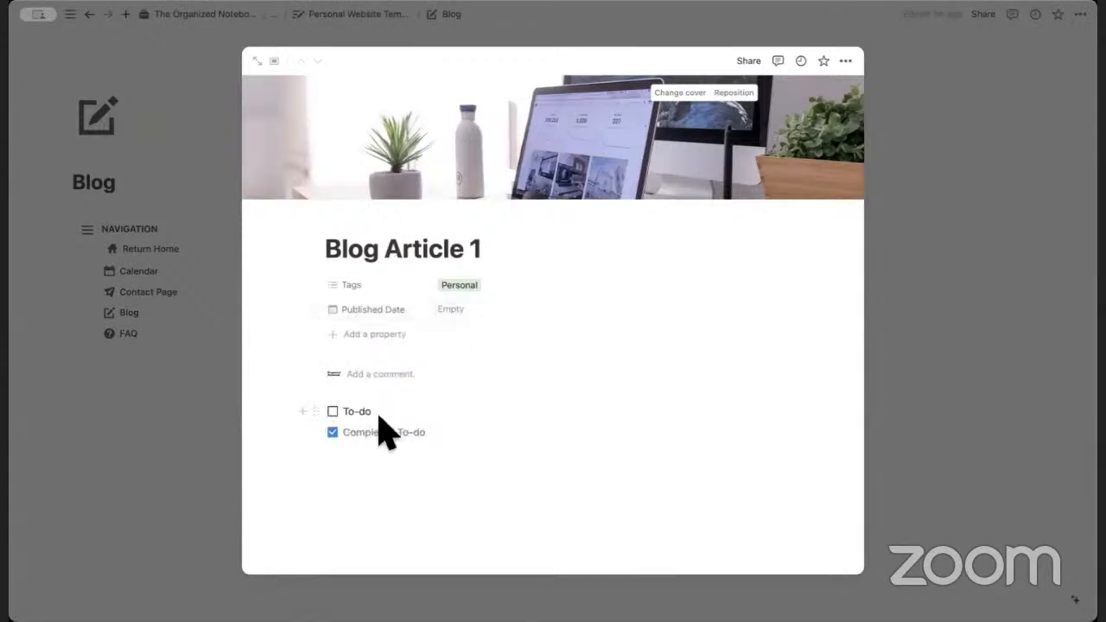
{"action": "left_click", "coordinate": [481, 310]}
{"action": "left_click", "coordinate": [456, 424]}
{"action": "left_click", "coordinate": [373, 313]}
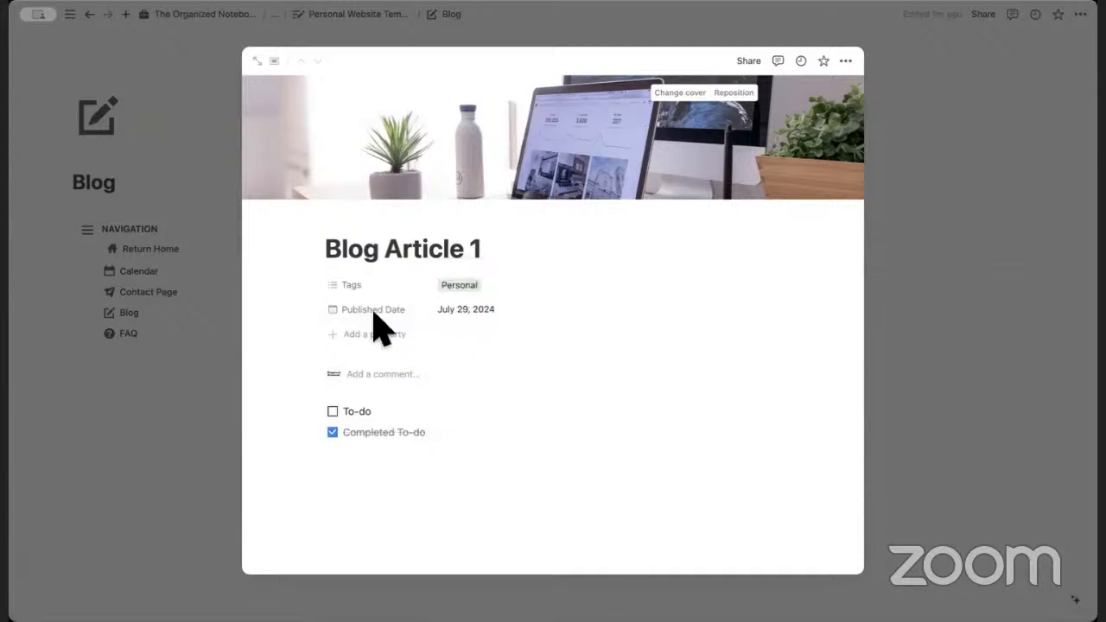
Delete both sample to-do items from the article's body and place the cursor in the empty line.
{"action": "left_click_drag", "start_coordinate": [284, 406], "coordinate": [420, 437]}
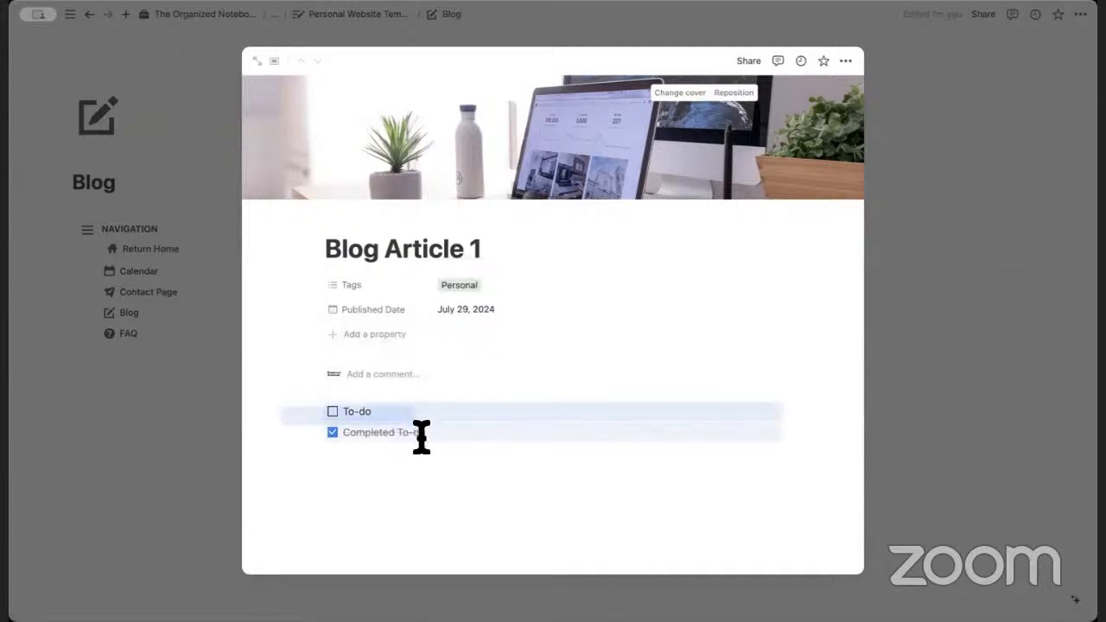
{"action": "key", "text": "BackSpace"}
{"action": "left_click", "coordinate": [393, 412]}
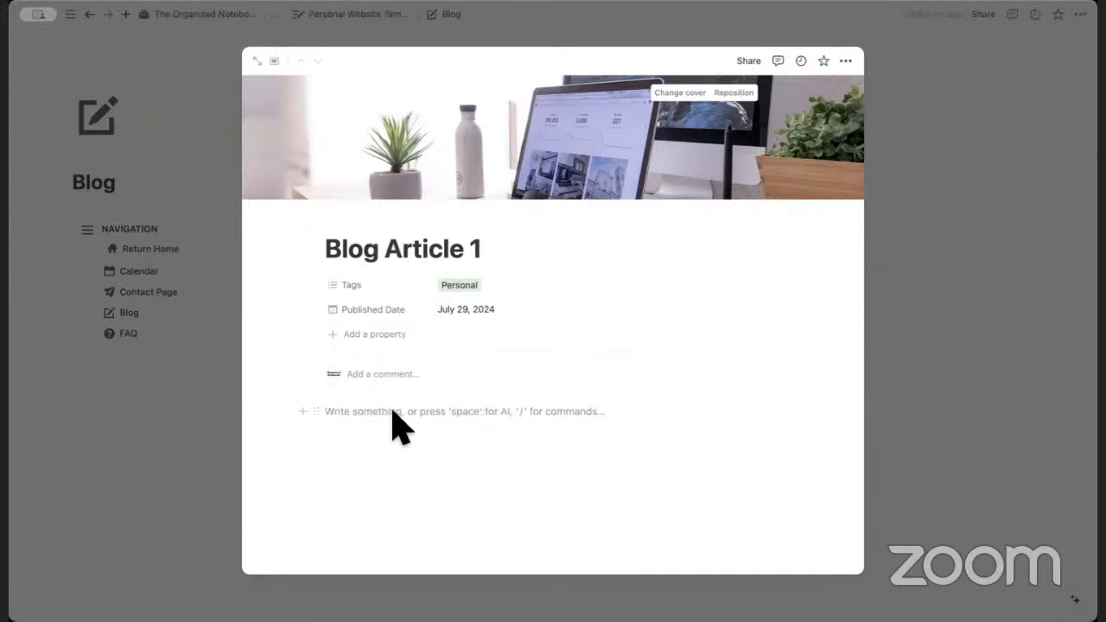
Add a Heading 1 reading "Title" to the article's body with an empty line below it, and close the article.
{"action": "type", "text": "/heading"}
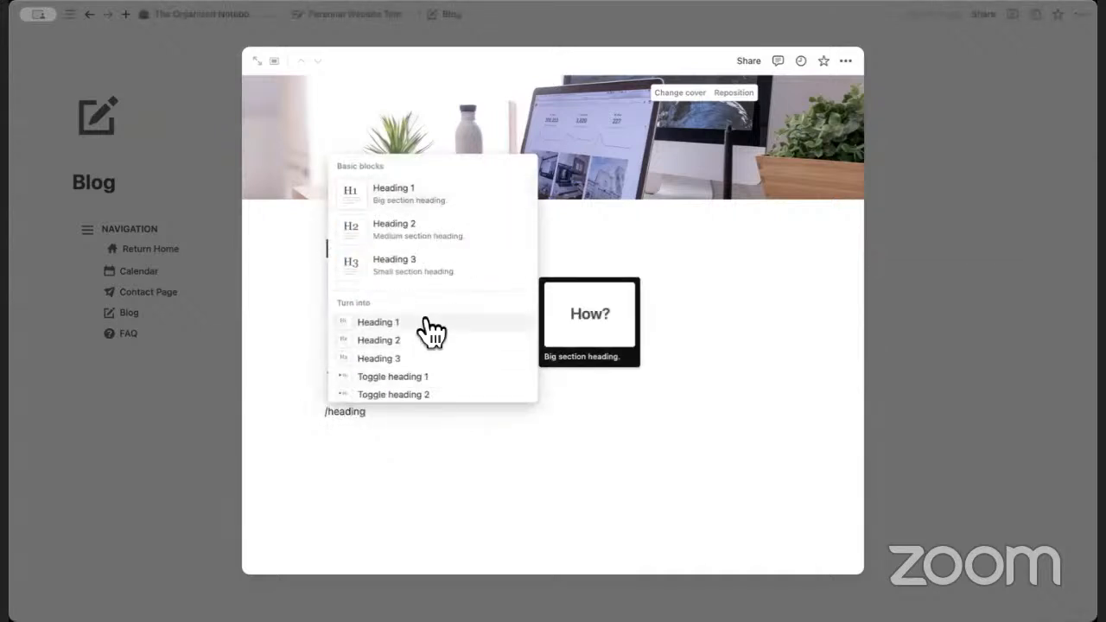
{"action": "left_click", "coordinate": [431, 327]}
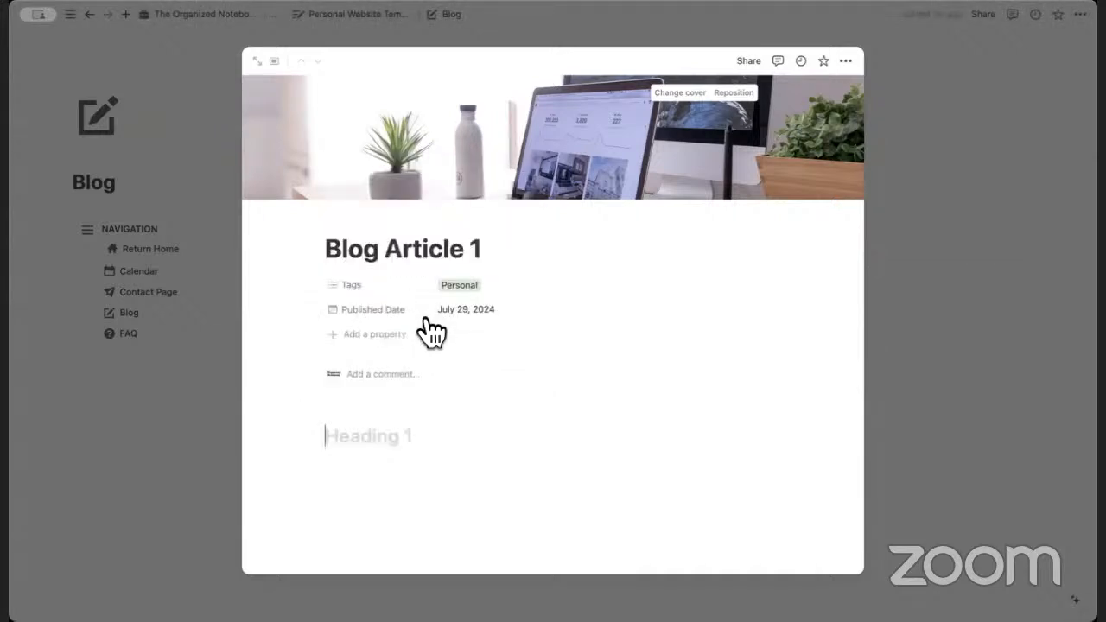
{"action": "type", "text": "Title"}
{"action": "key", "text": "Return"}
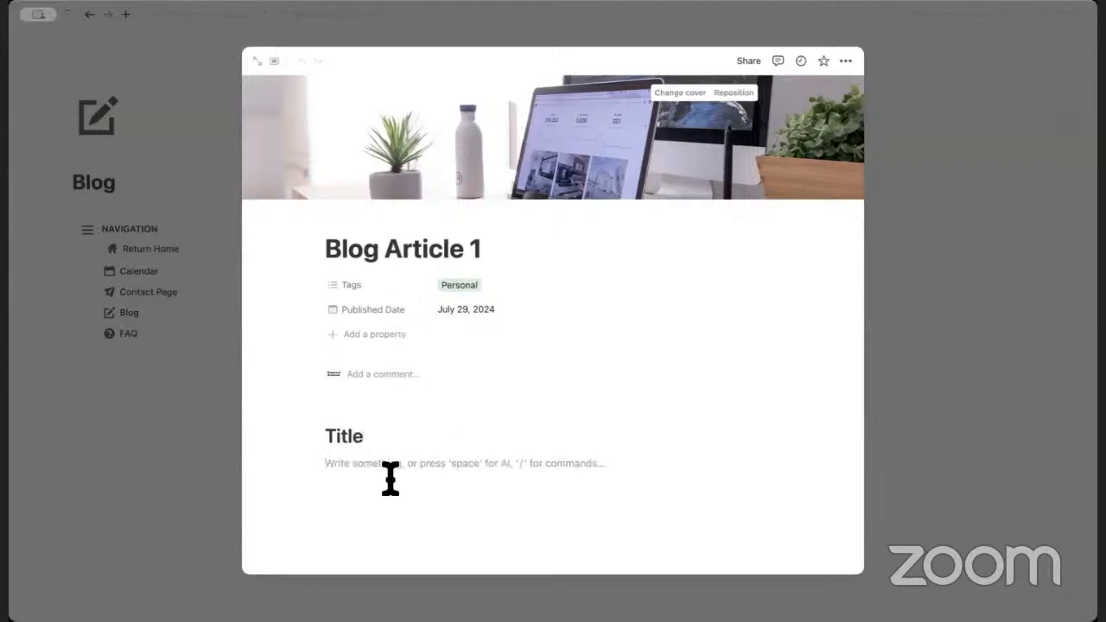
{"action": "left_click", "coordinate": [955, 337]}
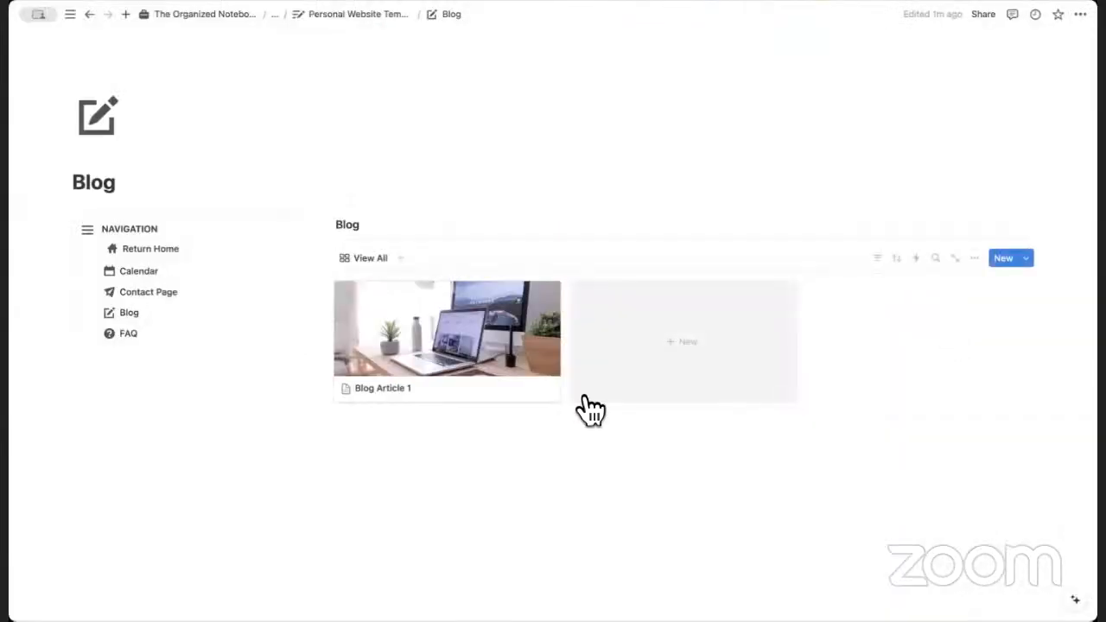
Show the Tags and Published Date properties on the cards of the Blog gallery view.
{"action": "left_click", "coordinate": [976, 259]}
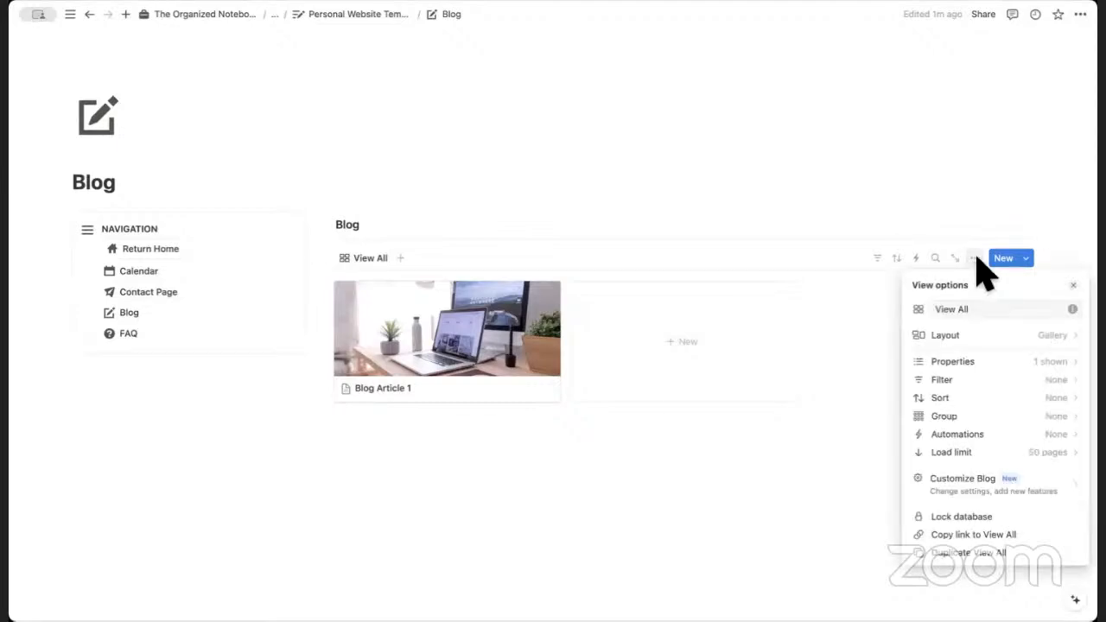
{"action": "left_click", "coordinate": [1019, 364]}
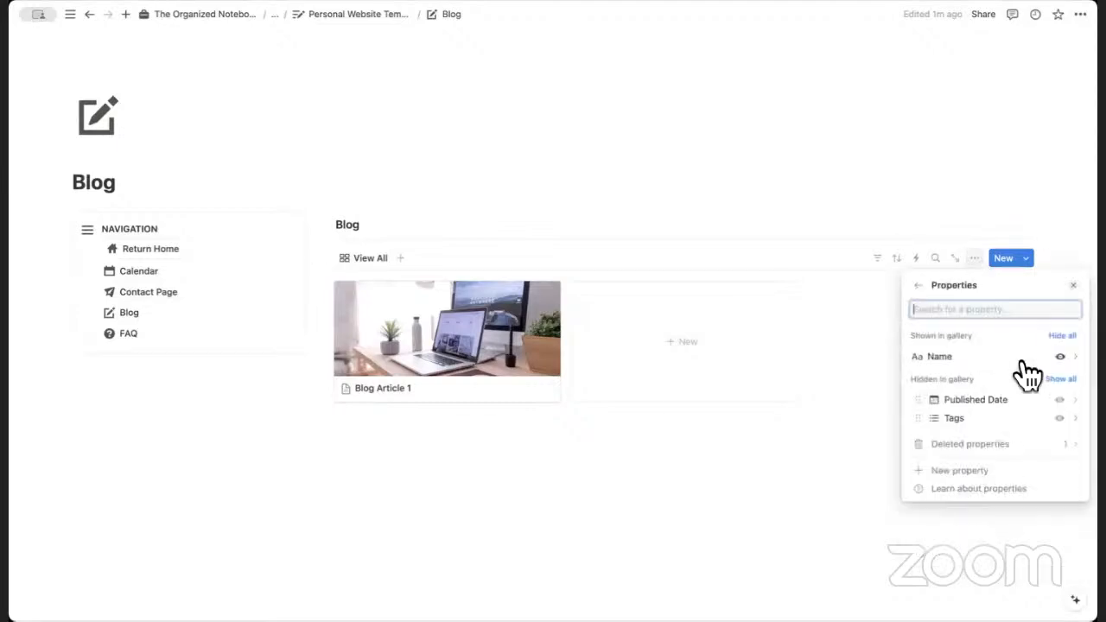
{"action": "left_click", "coordinate": [1061, 418]}
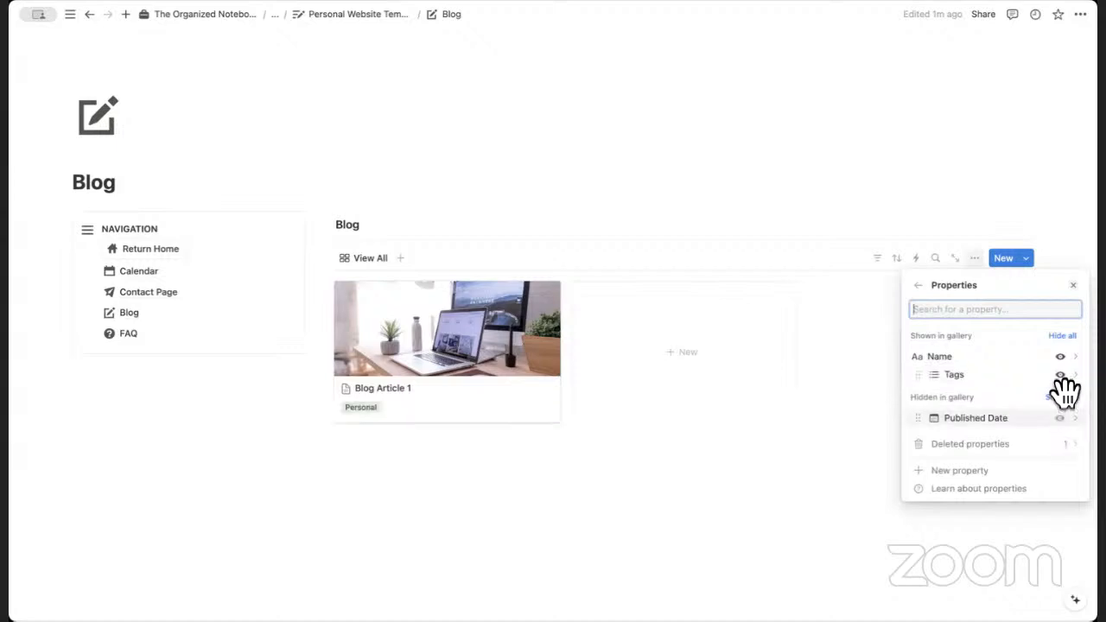
{"action": "left_click", "coordinate": [1061, 418]}
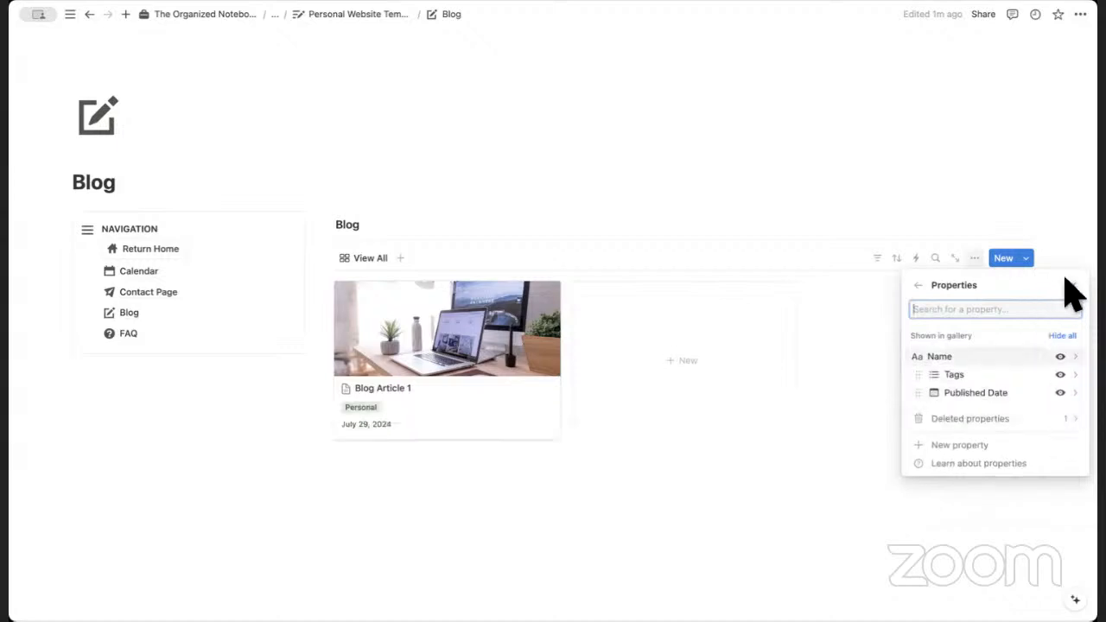
Turn off Show page icon in the Blog gallery's layout and close the view options.
{"action": "left_click", "coordinate": [918, 285]}
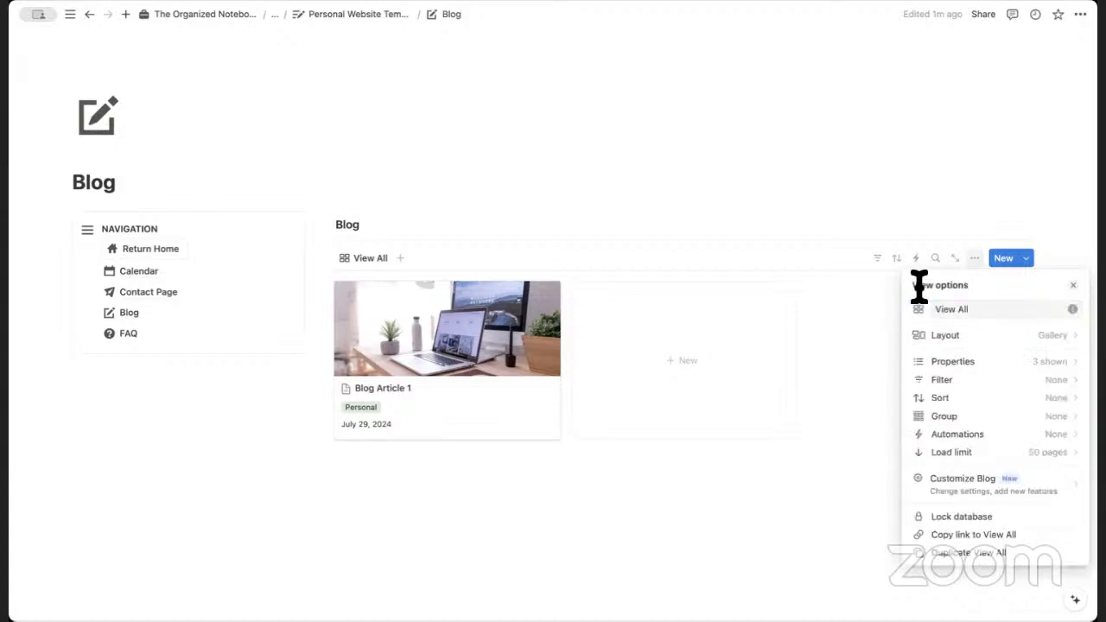
{"action": "left_click", "coordinate": [1002, 339]}
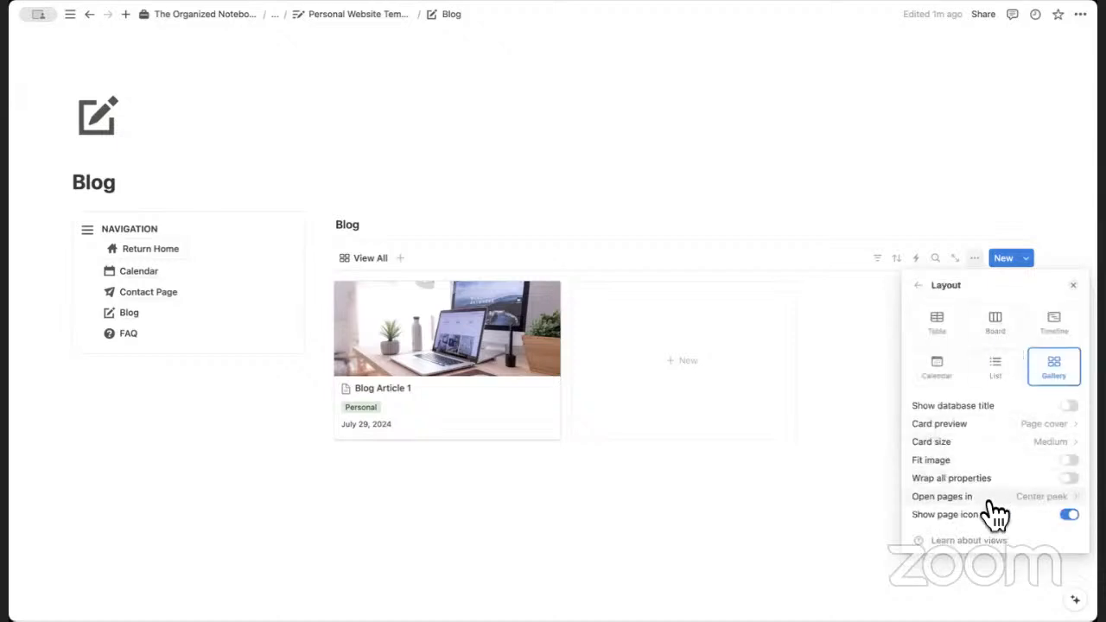
{"action": "left_click", "coordinate": [1070, 515]}
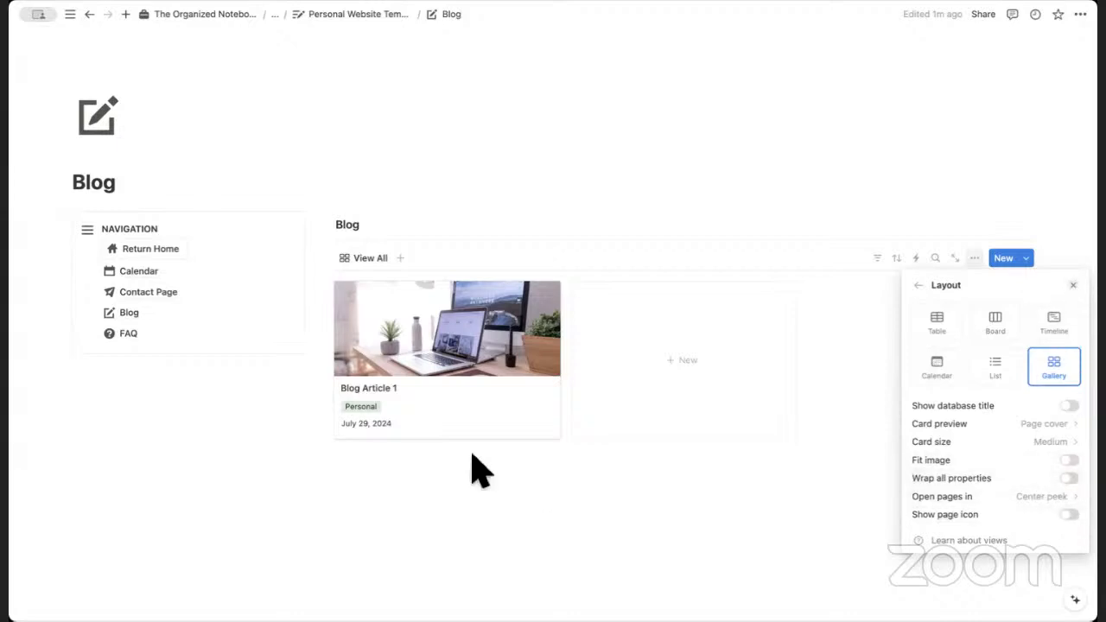
{"action": "left_click", "coordinate": [1073, 285]}
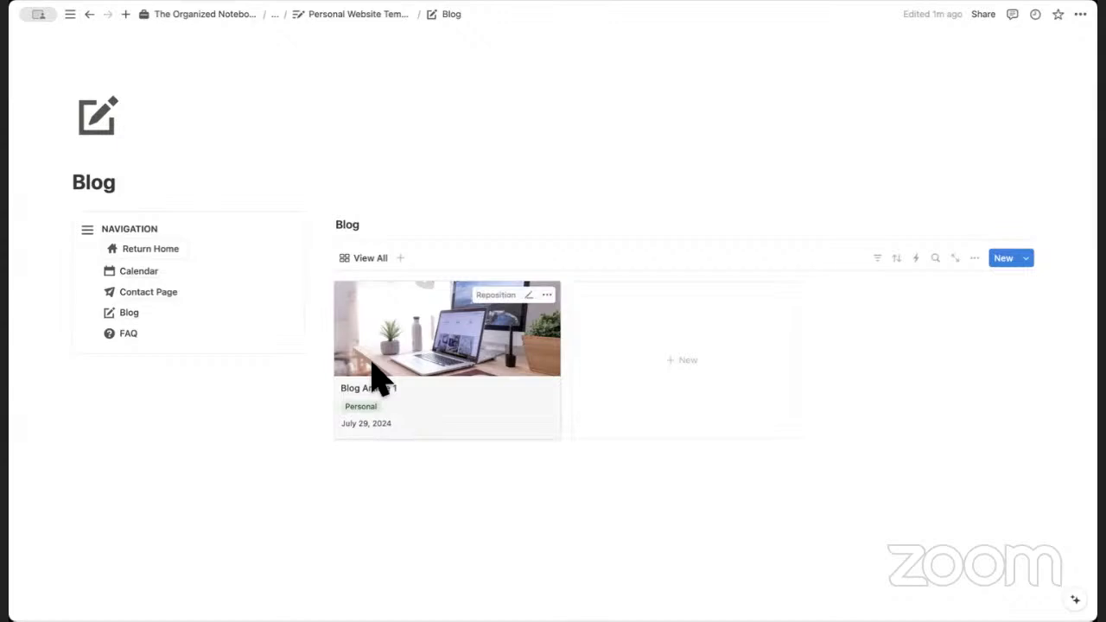
Return to the Personal Website Template home page and publish it to the web.
{"action": "left_click", "coordinate": [158, 250]}
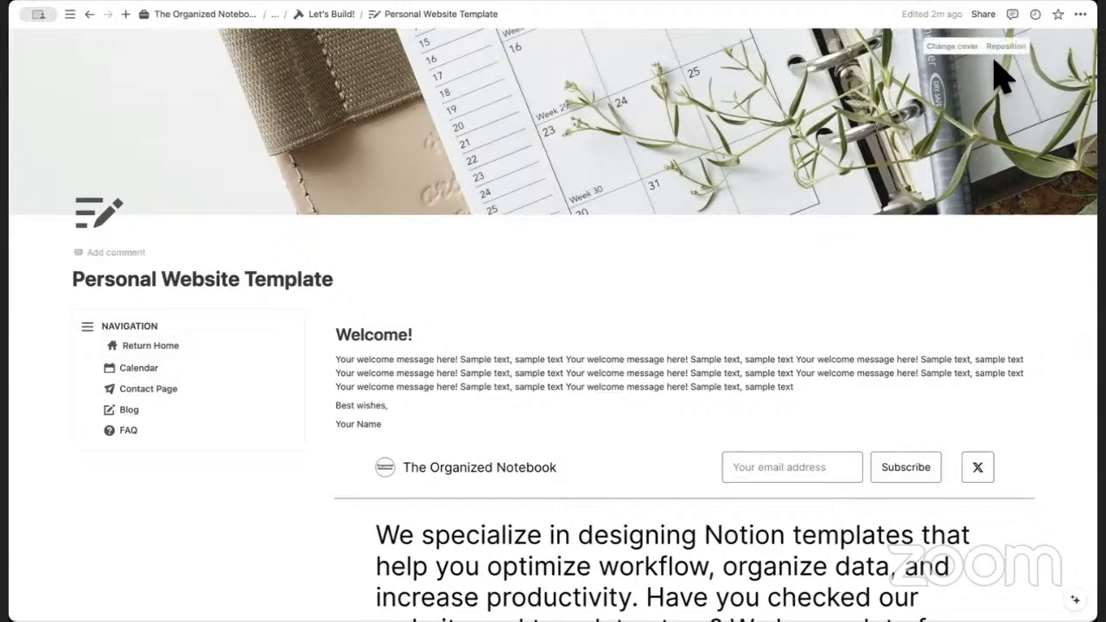
{"action": "left_click", "coordinate": [984, 14]}
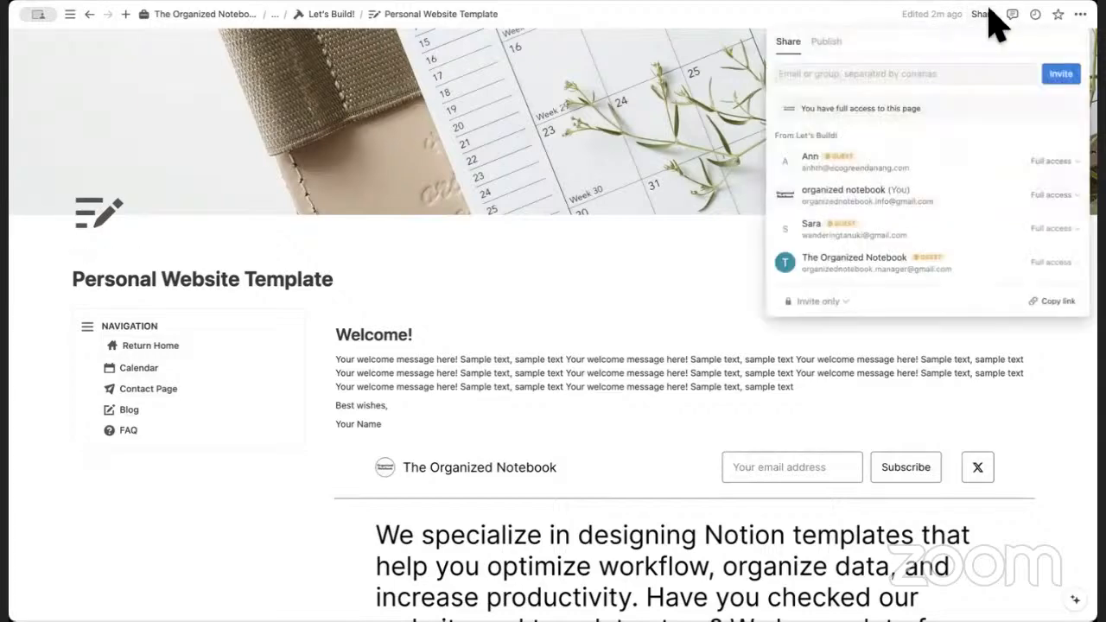
{"action": "left_click", "coordinate": [827, 42]}
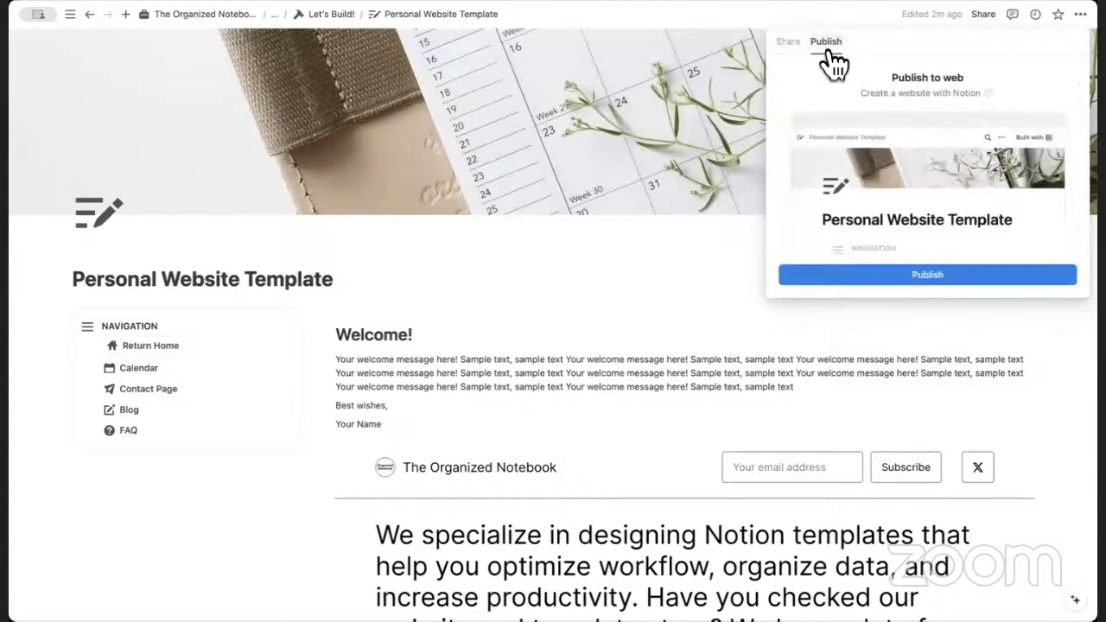
{"action": "left_click", "coordinate": [933, 275]}
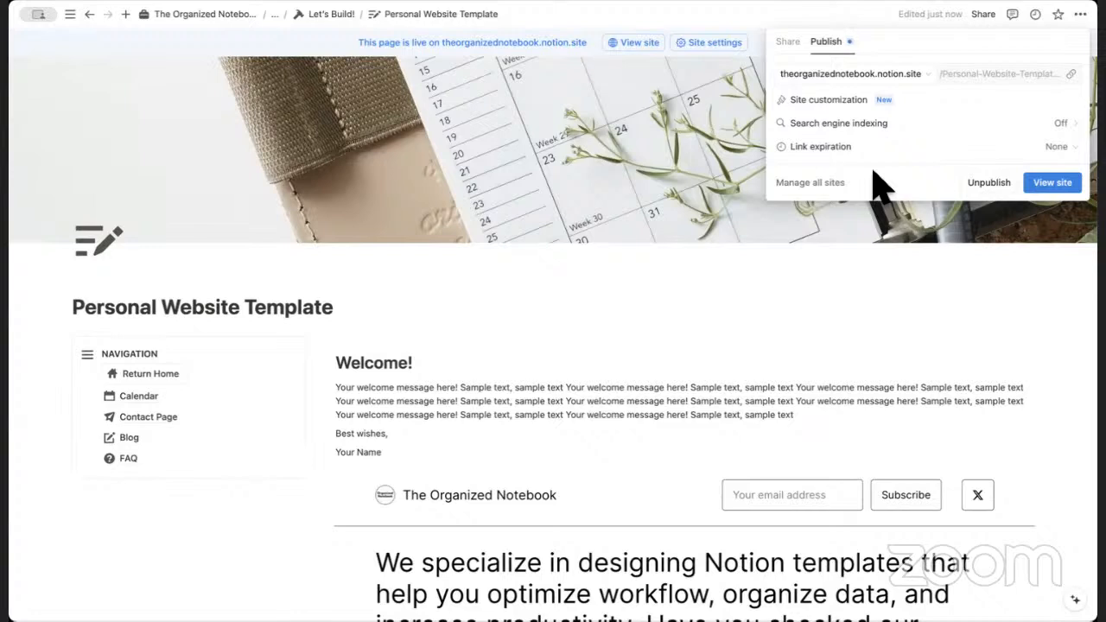
Open the published site's customization, try the Dark theme in the preview, and set the theme to Light.
{"action": "left_click", "coordinate": [835, 102]}
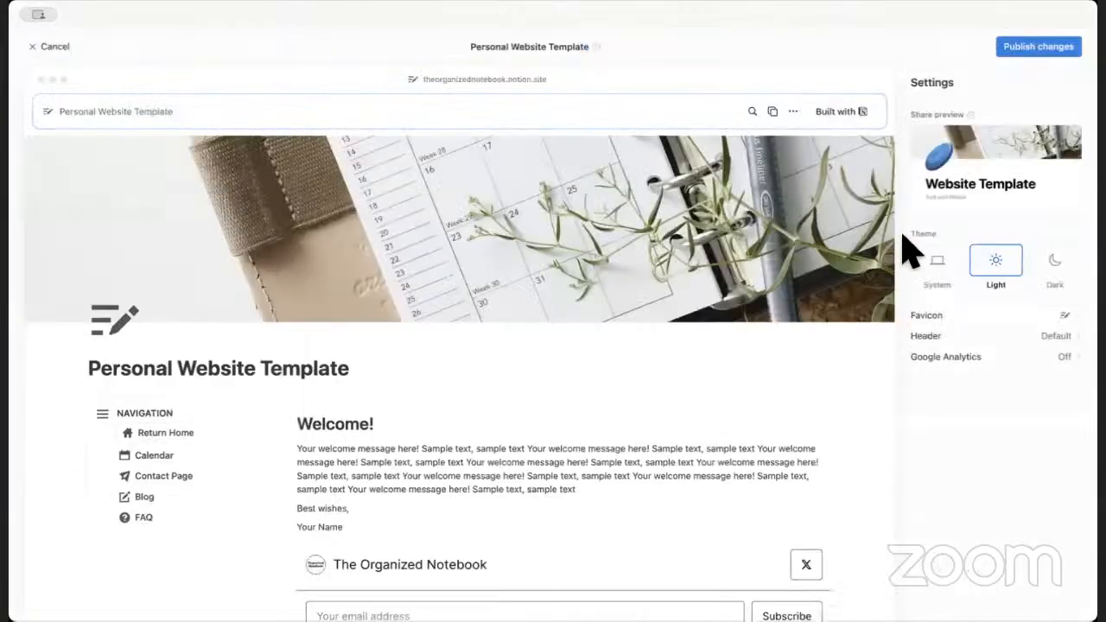
{"action": "left_click", "coordinate": [959, 275]}
{"action": "left_click", "coordinate": [1007, 281]}
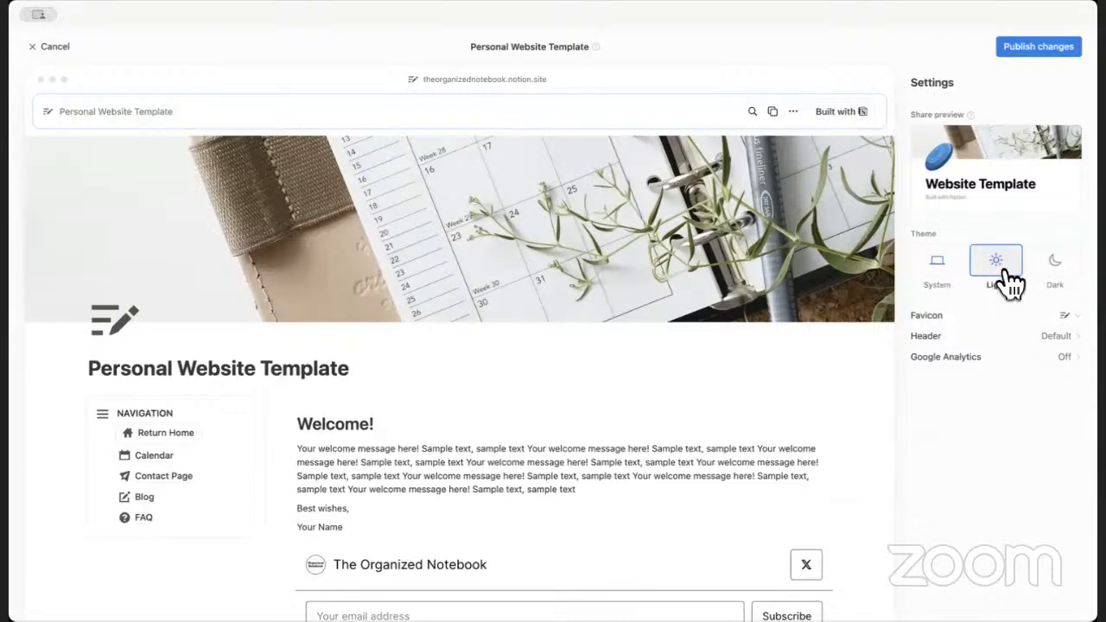
{"action": "left_click", "coordinate": [1071, 272]}
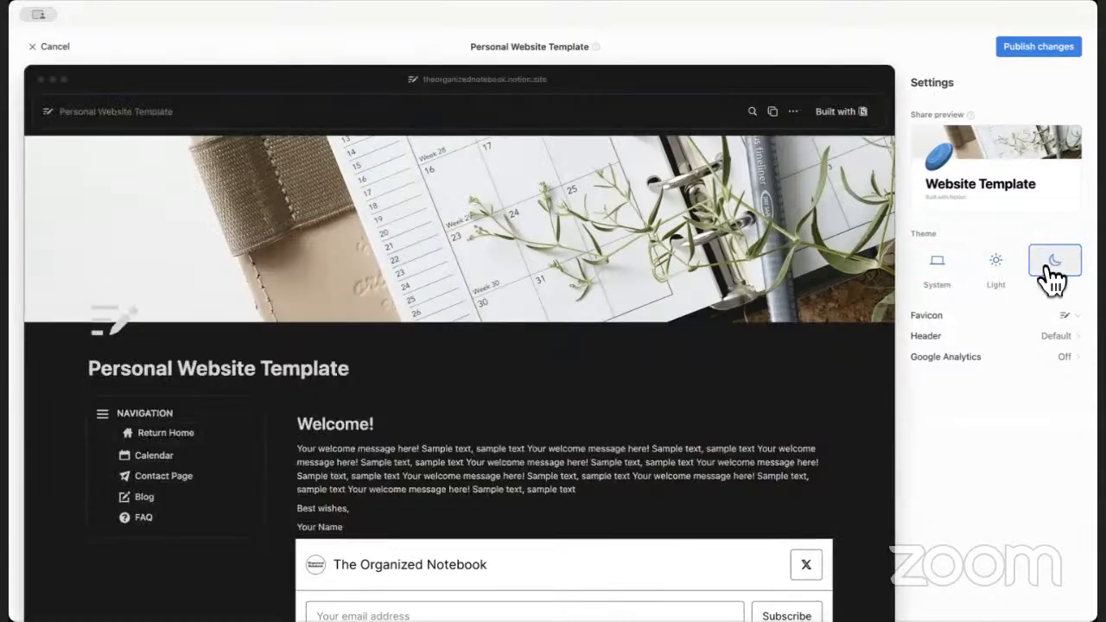
{"action": "left_click", "coordinate": [1002, 264]}
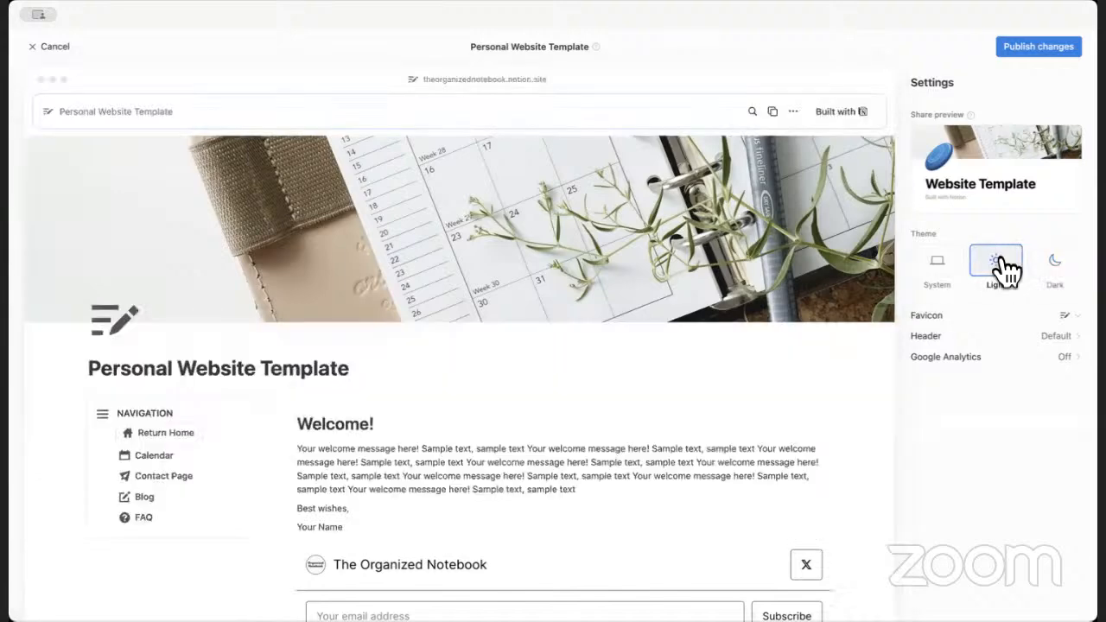
Check the favicon options, keeping the page icon, and disable Duplicate as template in the site's header.
{"action": "left_click", "coordinate": [1051, 316]}
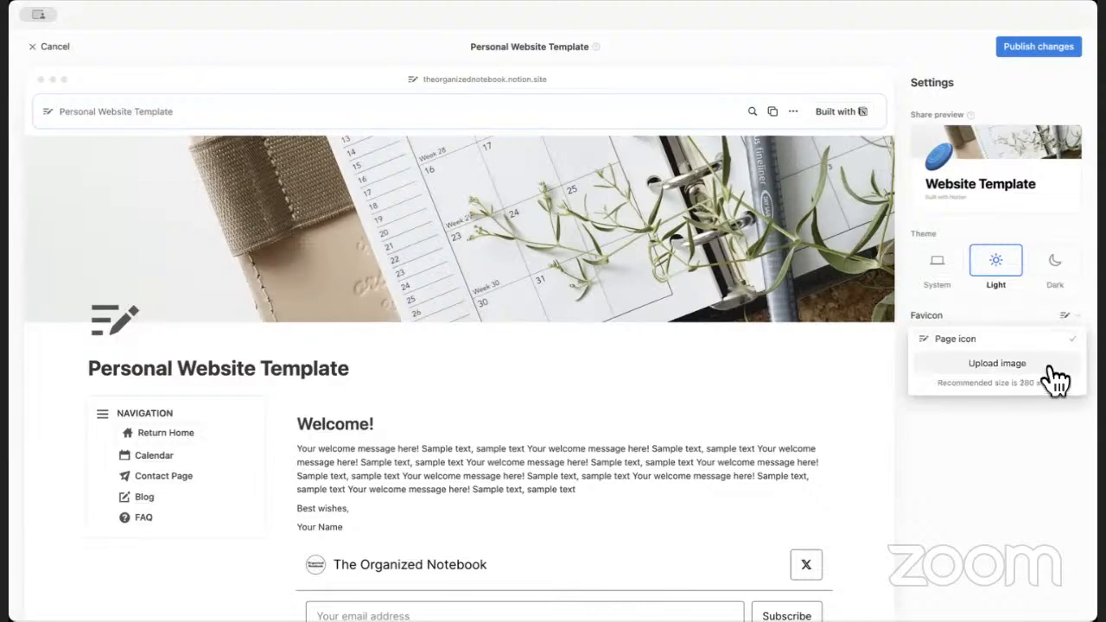
{"action": "left_click", "coordinate": [1024, 318]}
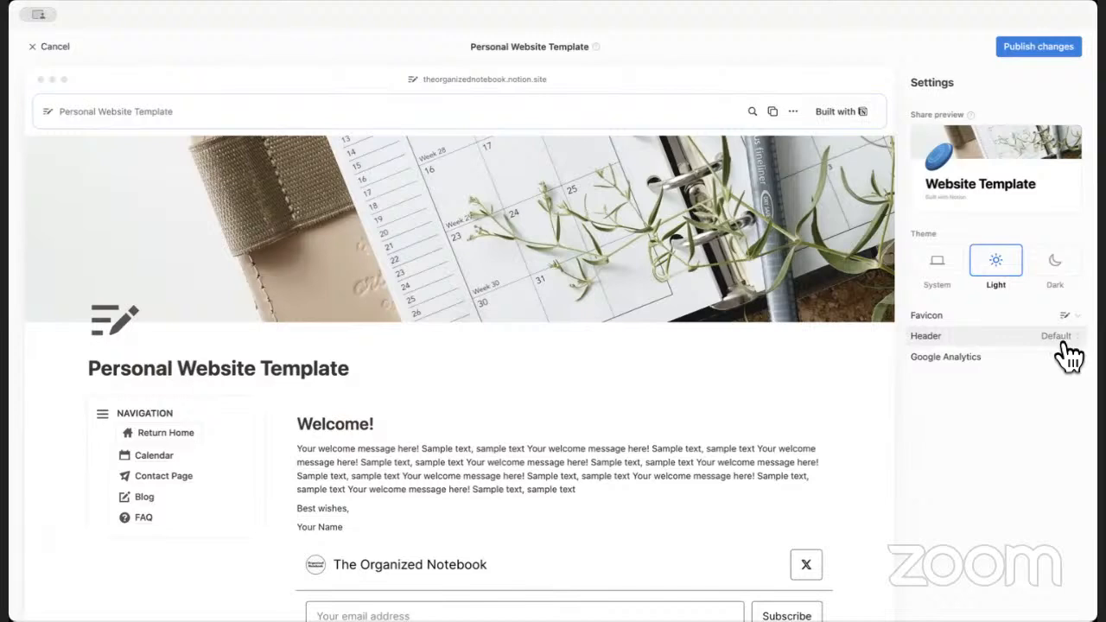
{"action": "left_click", "coordinate": [1067, 346]}
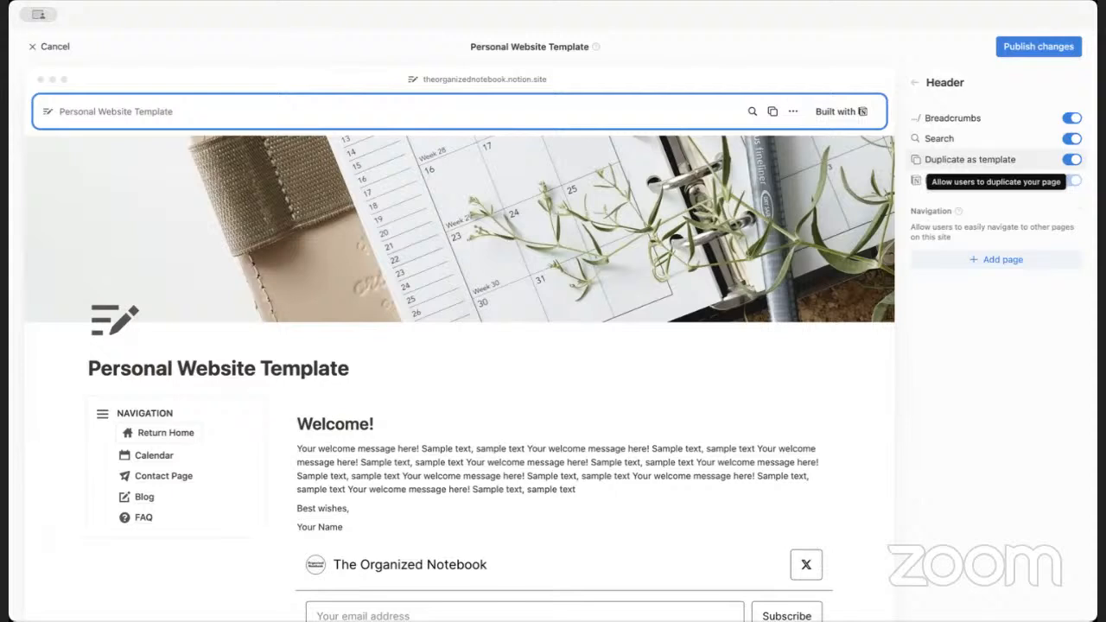
{"action": "left_click", "coordinate": [1072, 159]}
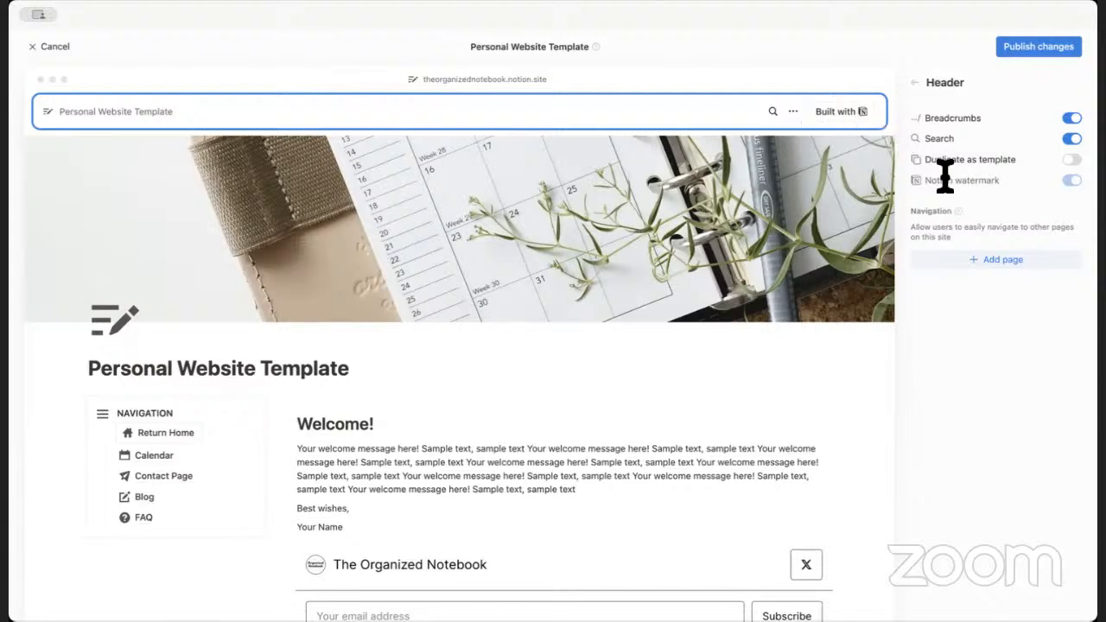
Add the Blog, FAQ, Contact Page and Calendar pages to the header navigation and publish the changes.
{"action": "left_click", "coordinate": [984, 262]}
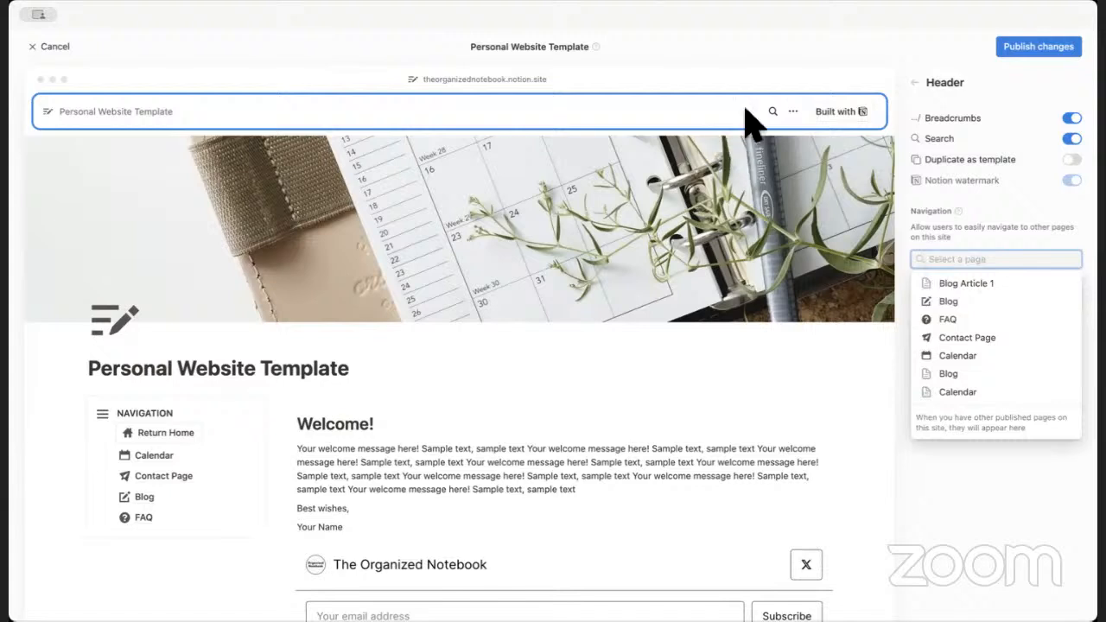
{"action": "left_click", "coordinate": [999, 307]}
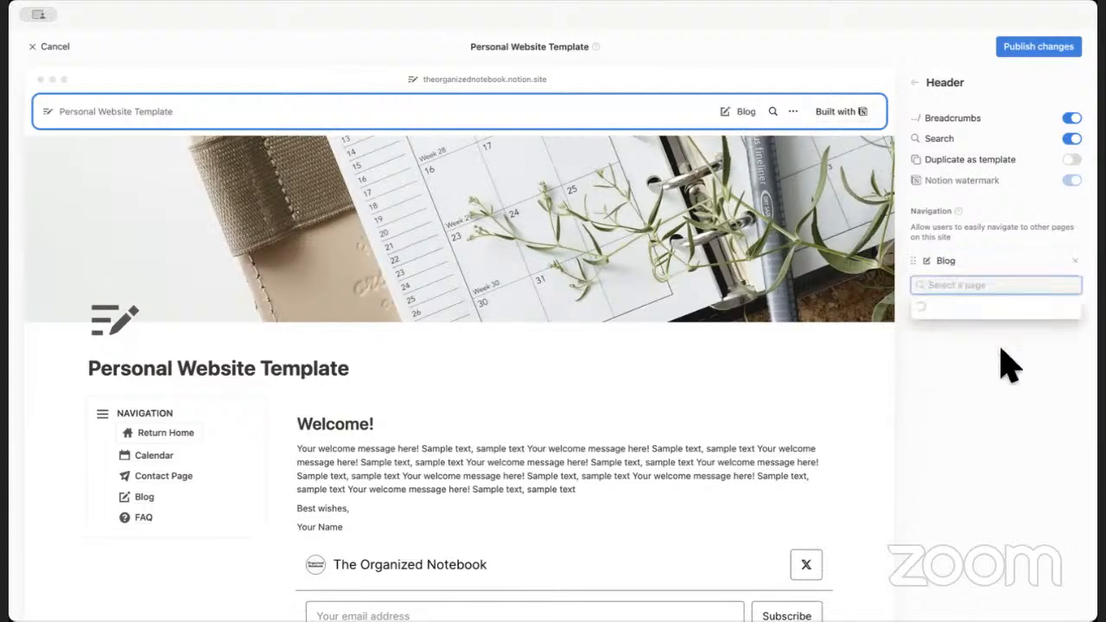
{"action": "left_click", "coordinate": [985, 328]}
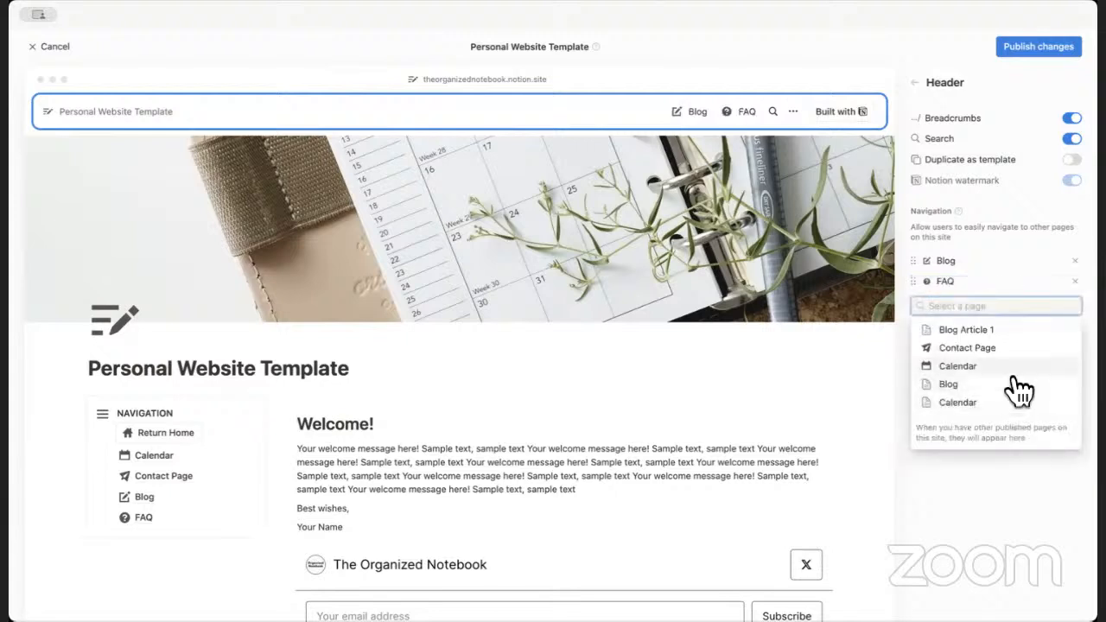
{"action": "left_click", "coordinate": [1015, 348]}
{"action": "left_click", "coordinate": [1000, 324]}
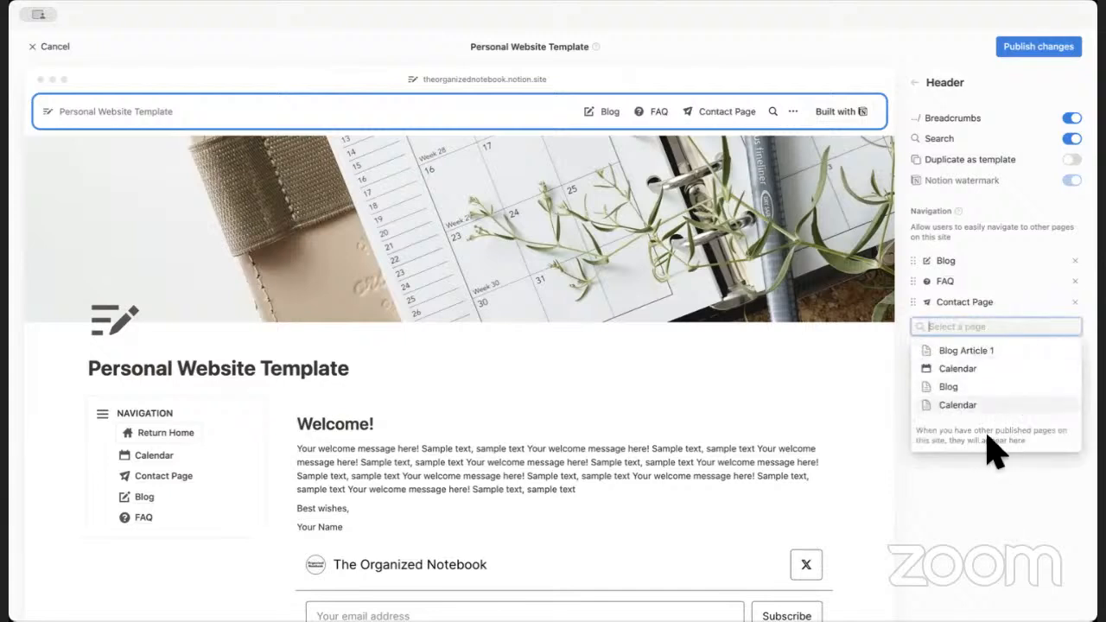
{"action": "left_click", "coordinate": [957, 369]}
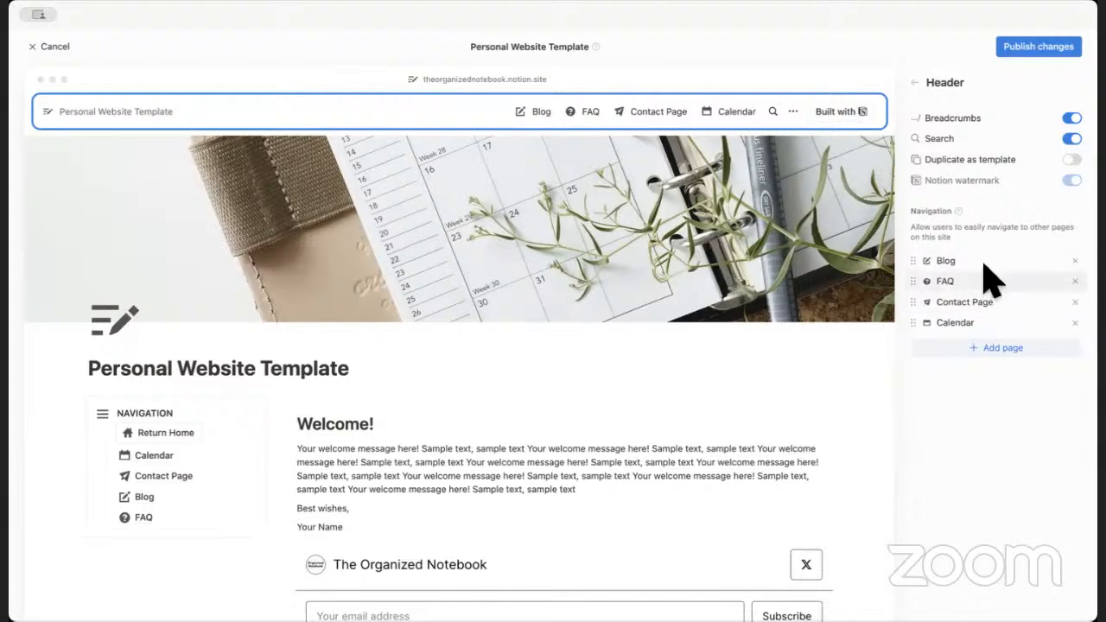
{"action": "left_click", "coordinate": [1024, 49]}
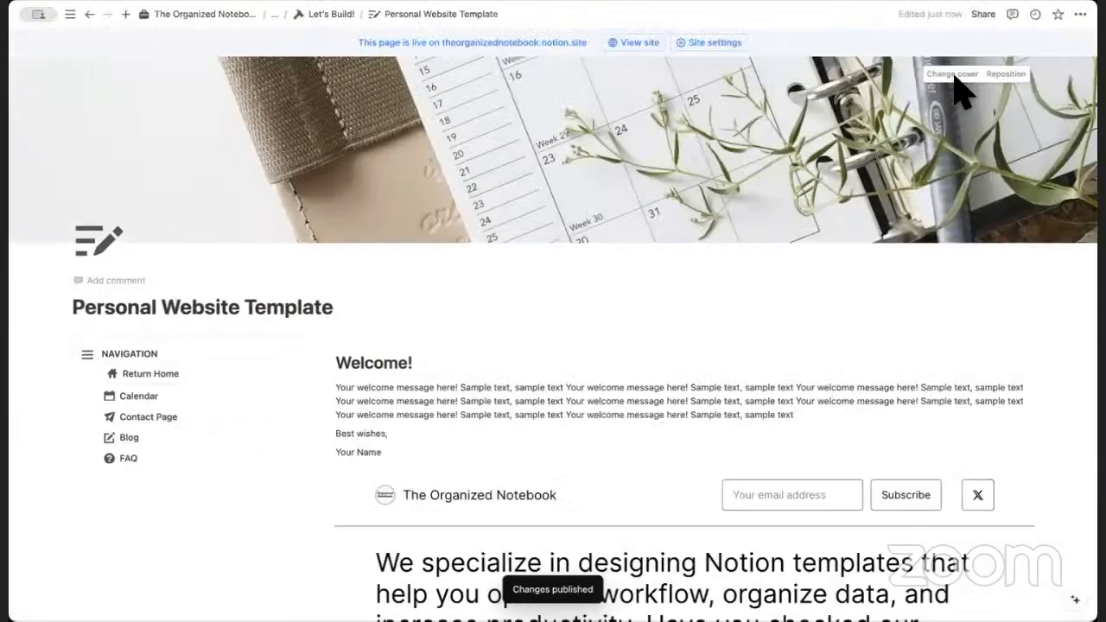
Review the search engine indexing settings of the published site and return to the publishing options.
{"action": "left_click", "coordinate": [993, 25]}
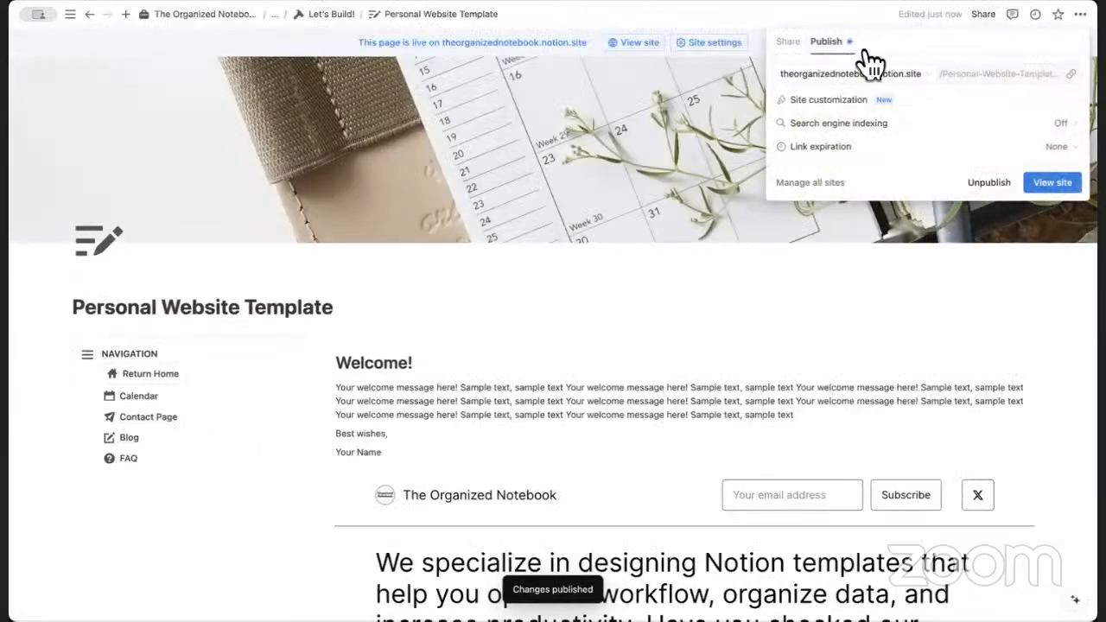
{"action": "left_click", "coordinate": [992, 128]}
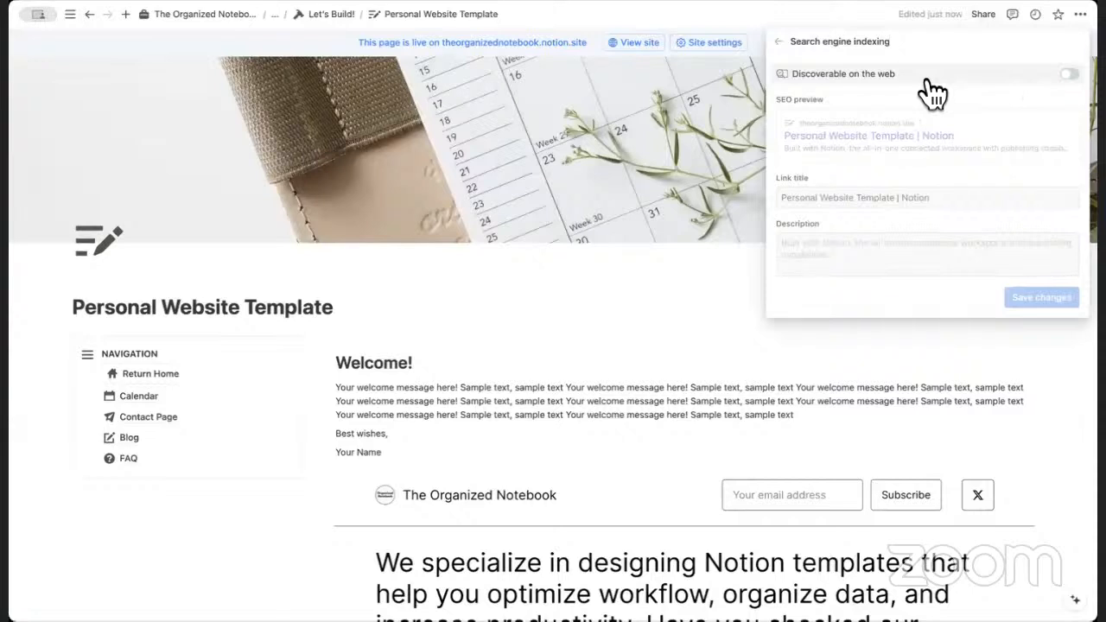
{"action": "left_click", "coordinate": [779, 43]}
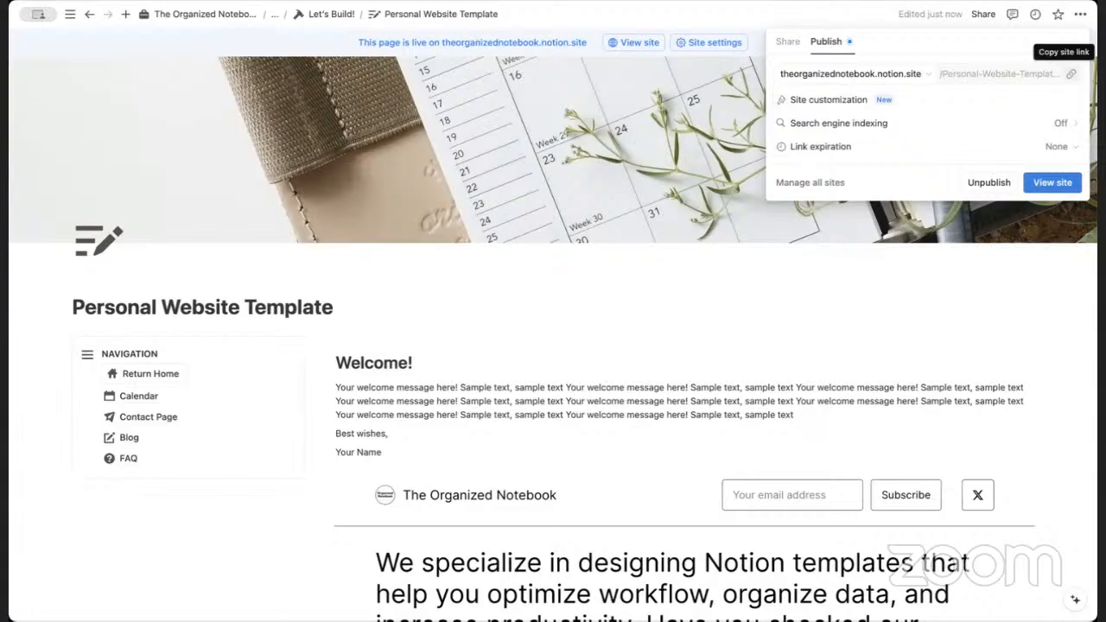
Copy the published site's link and open the list of available domains.
{"action": "left_click", "coordinate": [1071, 73]}
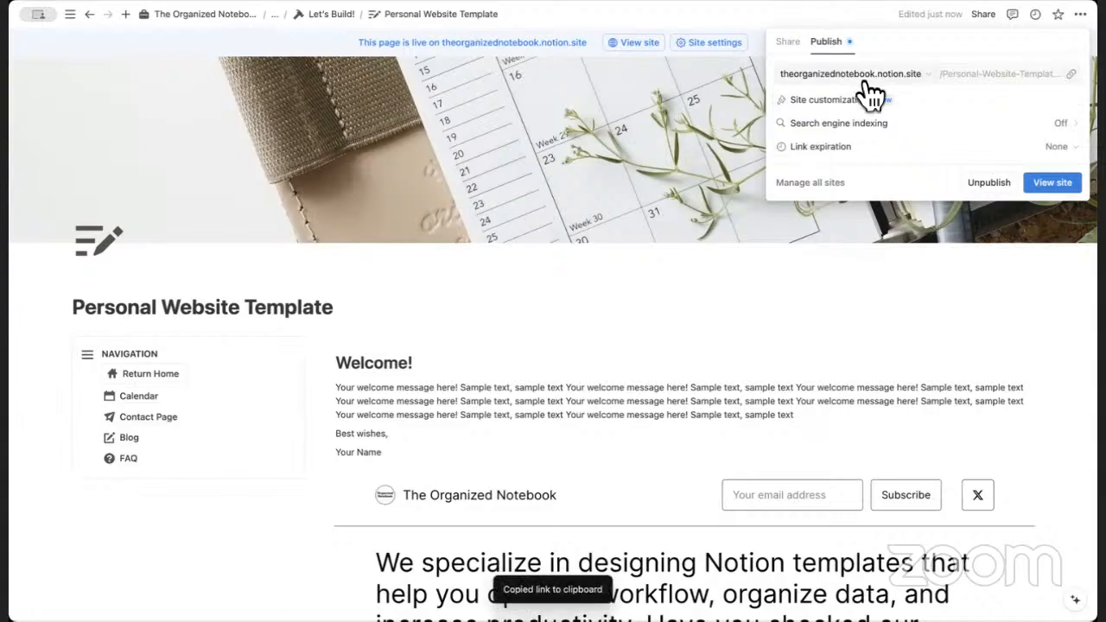
{"action": "left_click", "coordinate": [929, 75]}
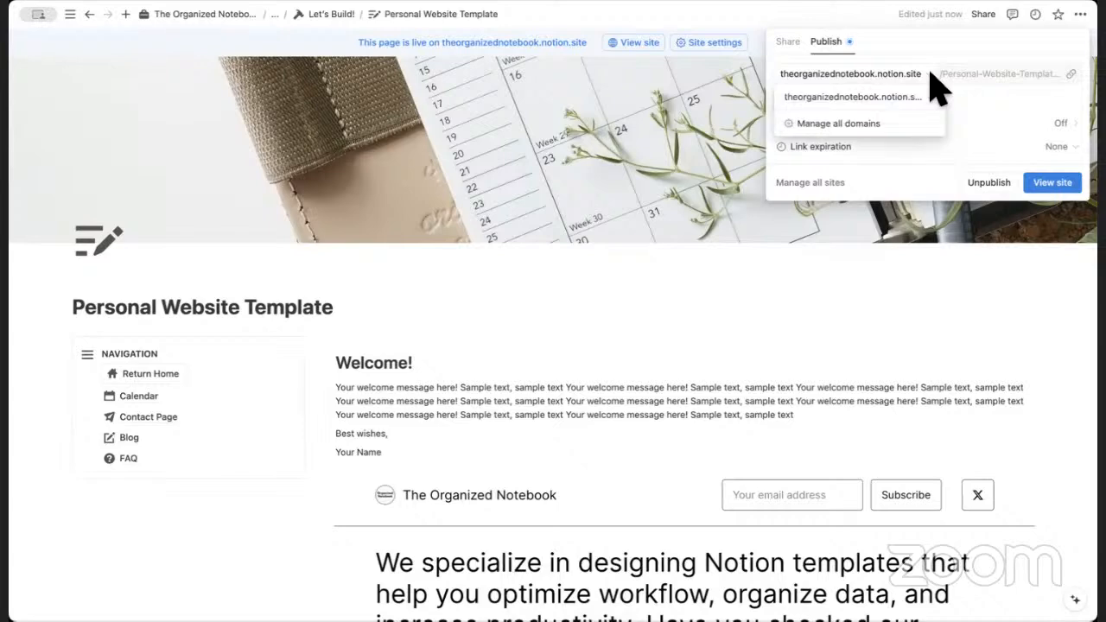
Open the management of all domains, review the options for creating a new domain, and cancel back to the page.
{"action": "left_click", "coordinate": [843, 125]}
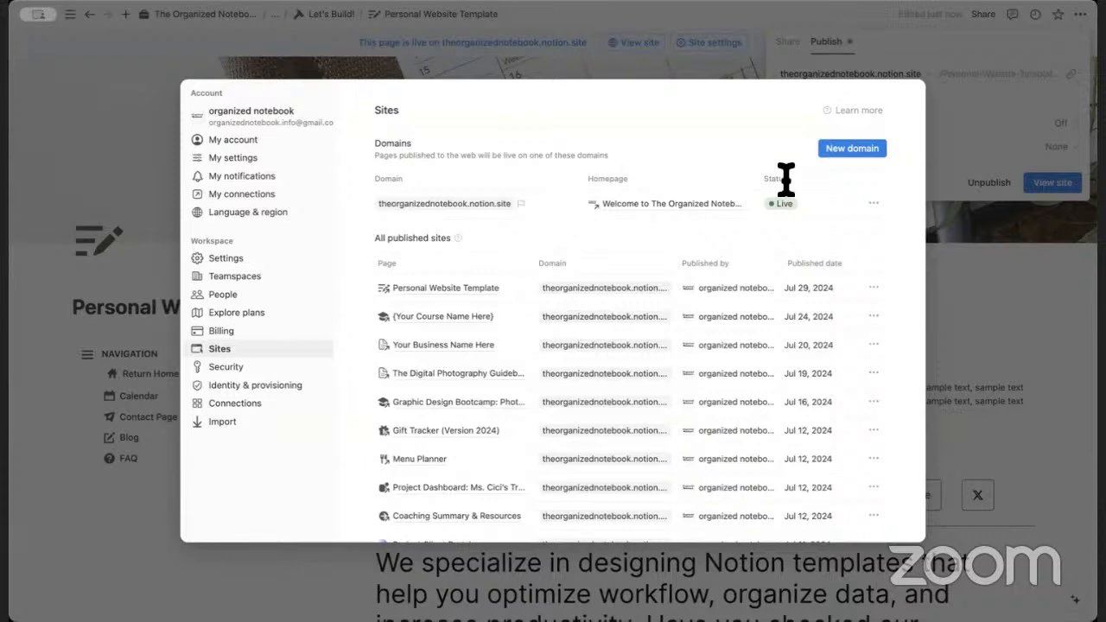
{"action": "left_click", "coordinate": [854, 154]}
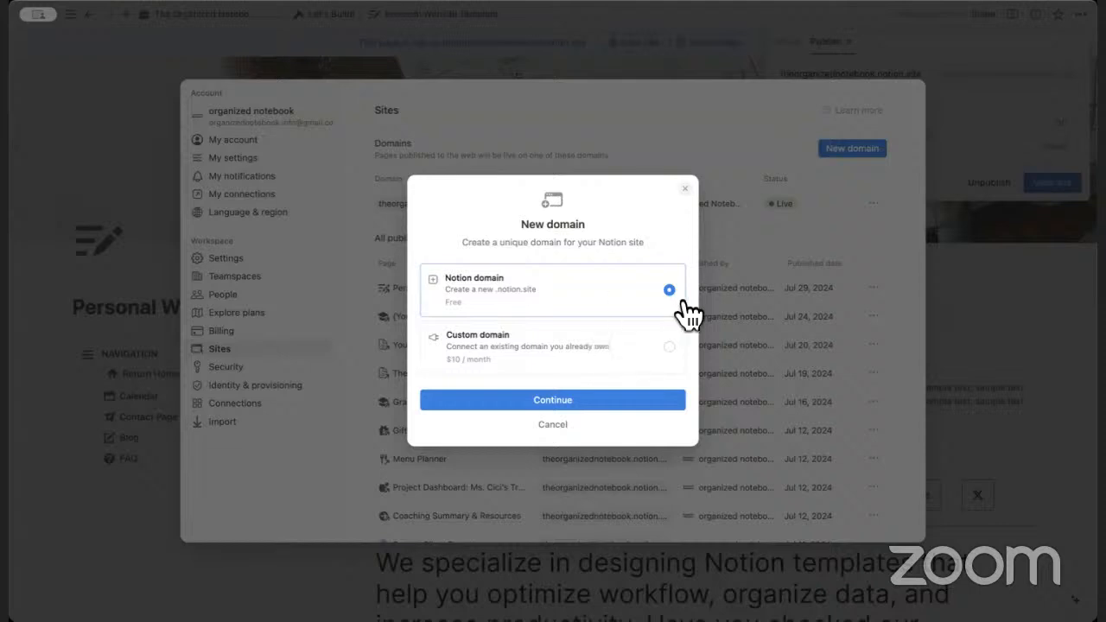
{"action": "left_click", "coordinate": [553, 424]}
{"action": "left_click", "coordinate": [965, 119]}
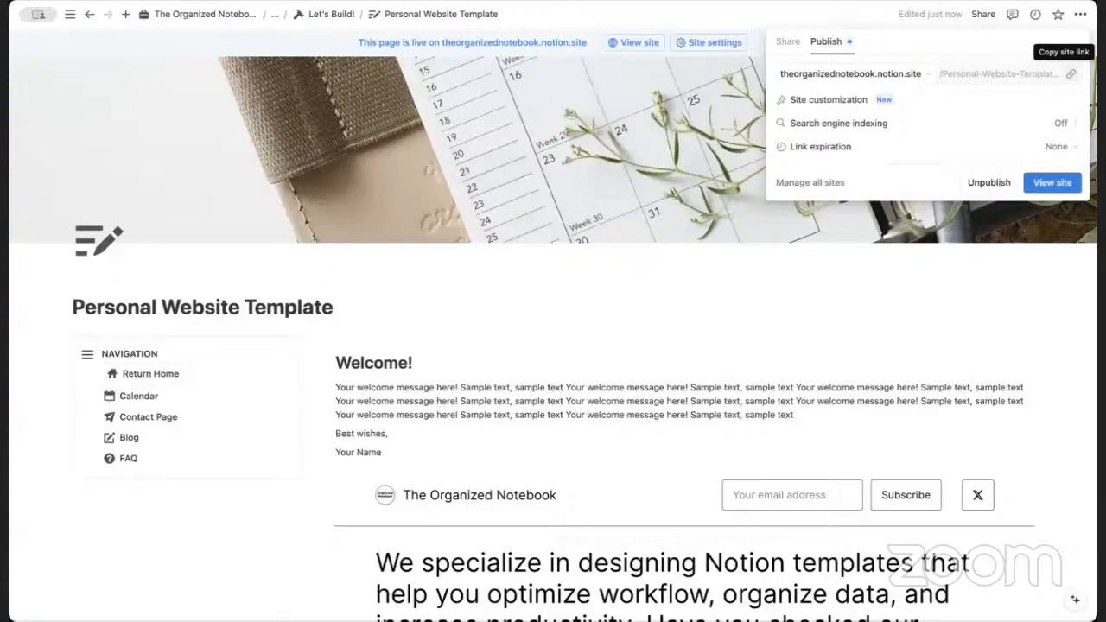
Copy the published site's link and open it in a new tab of the incognito Chrome window.
{"action": "left_click", "coordinate": [1070, 73]}
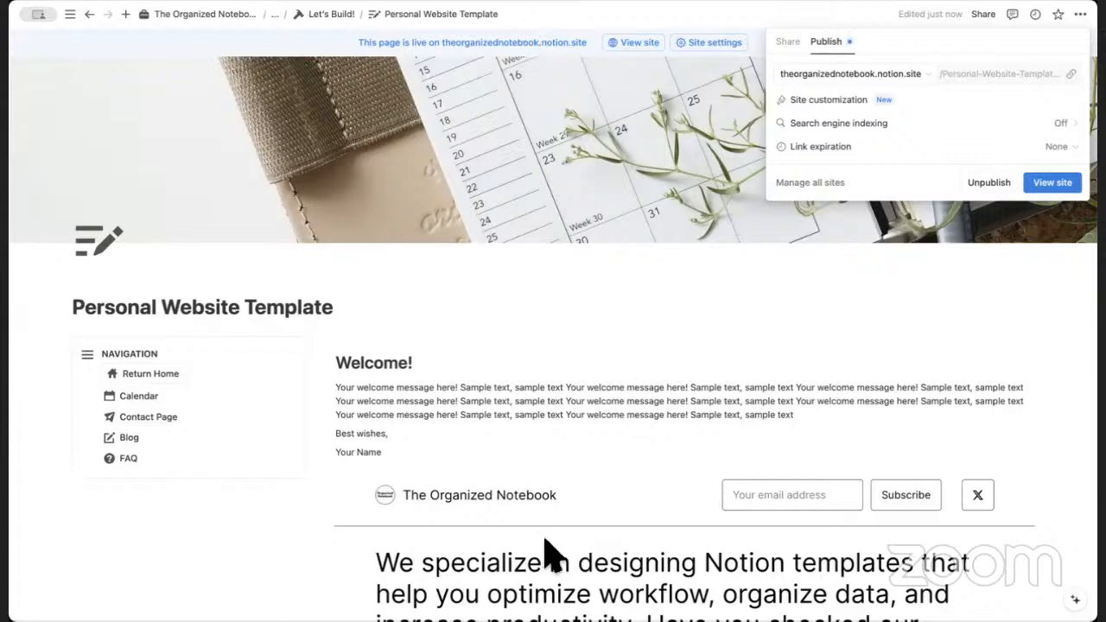
{"action": "key", "text": "super+Tab"}
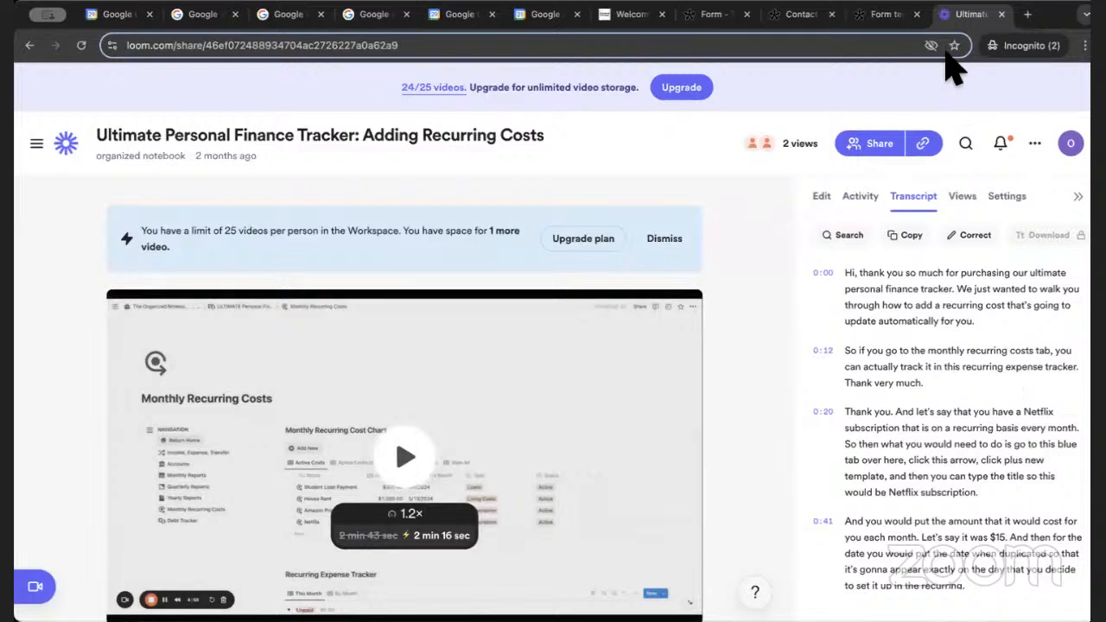
{"action": "left_click", "coordinate": [1027, 14]}
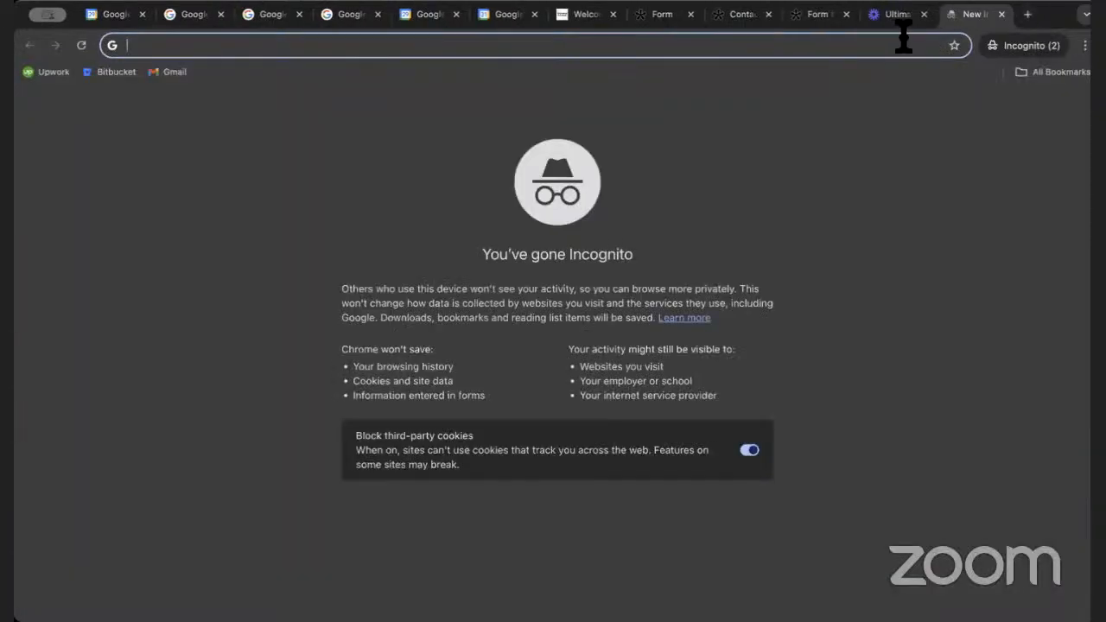
{"action": "key", "text": "ctrl+v"}
{"action": "key", "text": "Return"}
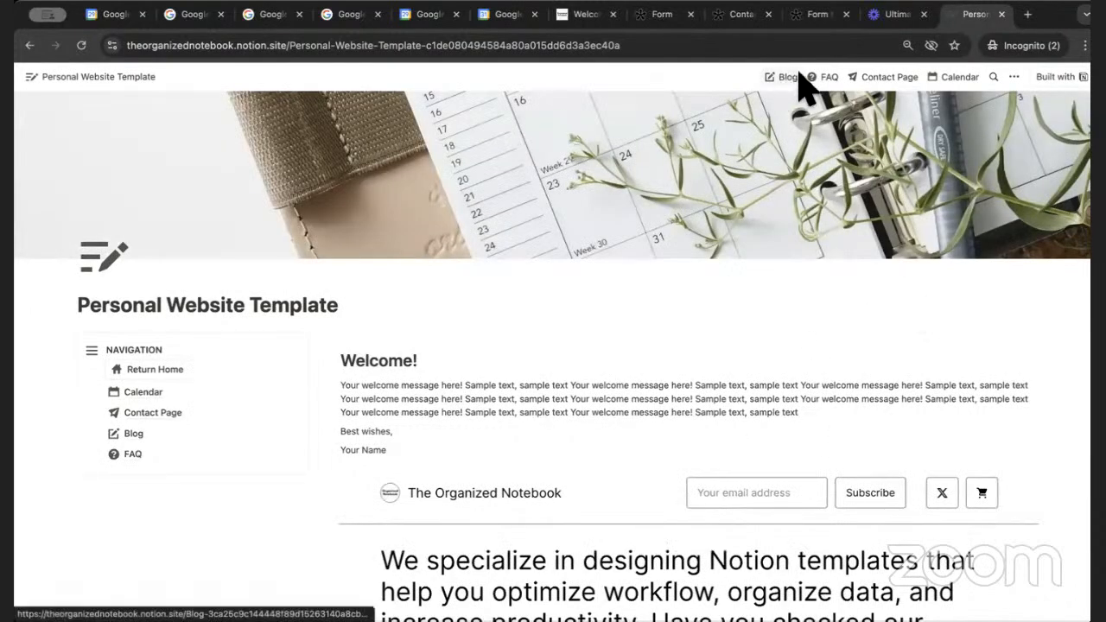
Test the Blog and FAQ links in the published site's header and look through the FAQ page with its embedded video.
{"action": "left_click", "coordinate": [786, 79]}
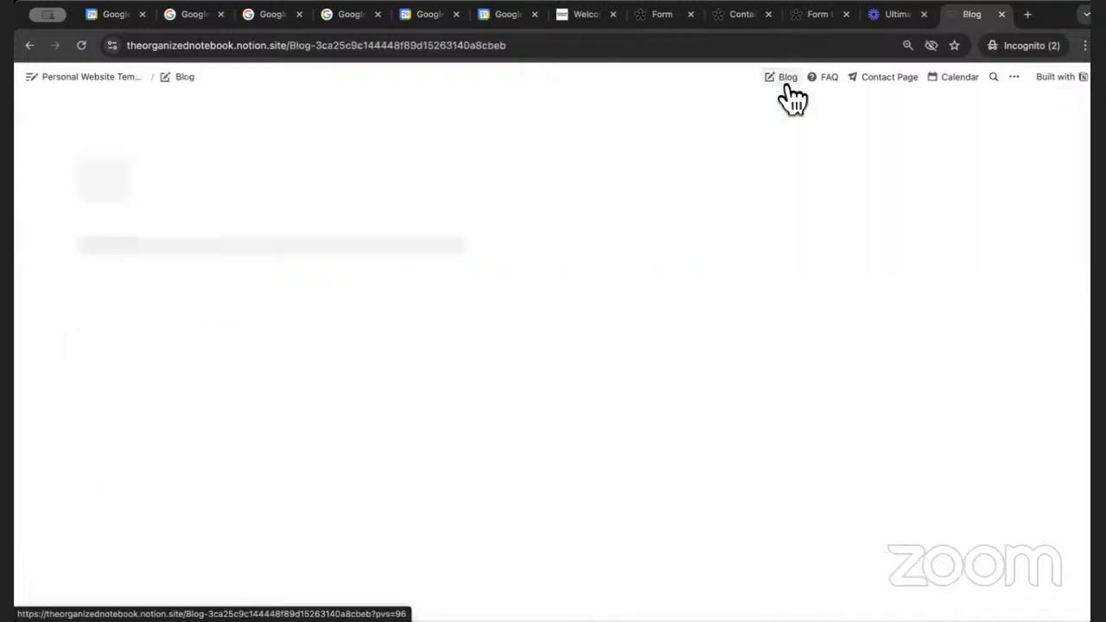
{"action": "left_click", "coordinate": [829, 79]}
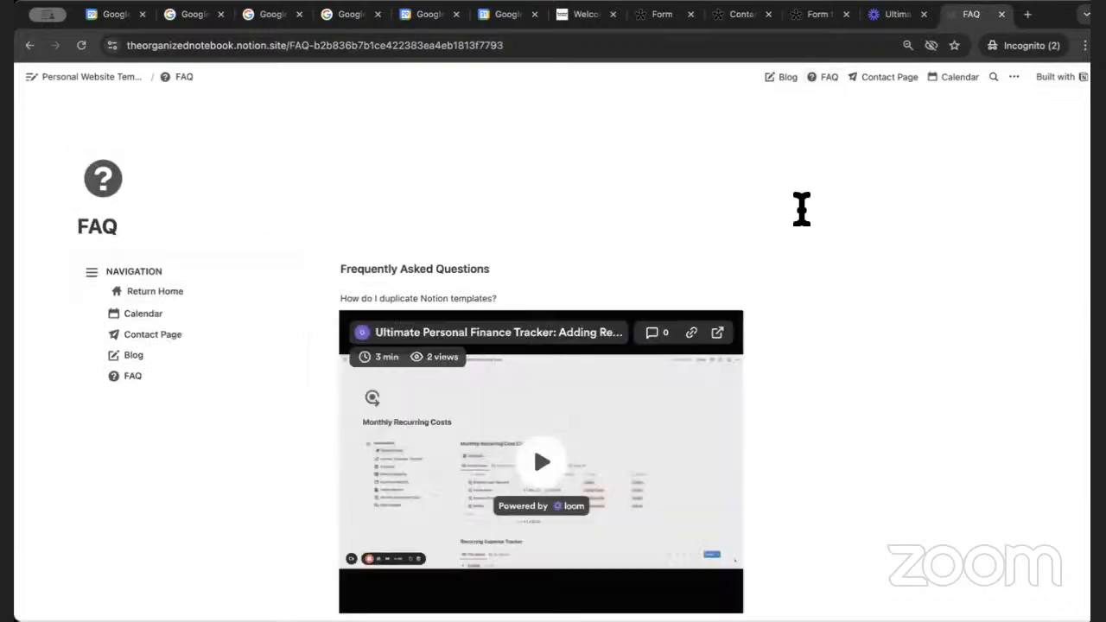
{"action": "scroll", "coordinate": [802, 209], "scroll_direction": "down", "scroll_amount": 1}
{"action": "scroll", "coordinate": [800, 210], "scroll_direction": "down", "scroll_amount": 3}
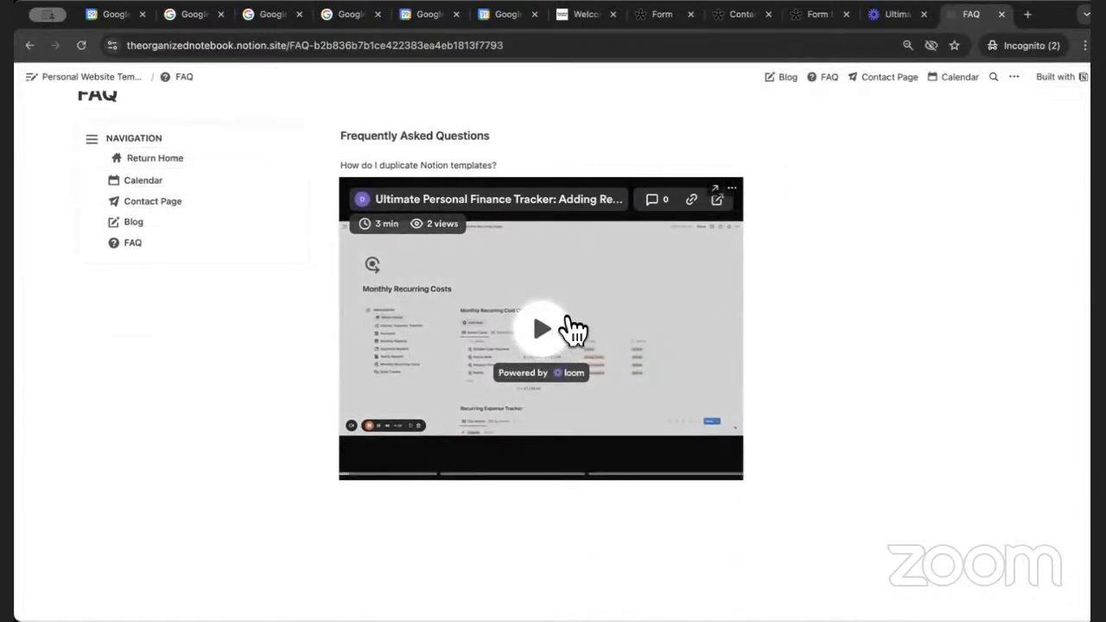
{"action": "scroll", "coordinate": [570, 328], "scroll_direction": "up", "scroll_amount": 4}
Open the Contact Page from the site's header and test the contact form's first name and last name fields.
{"action": "left_click", "coordinate": [886, 80]}
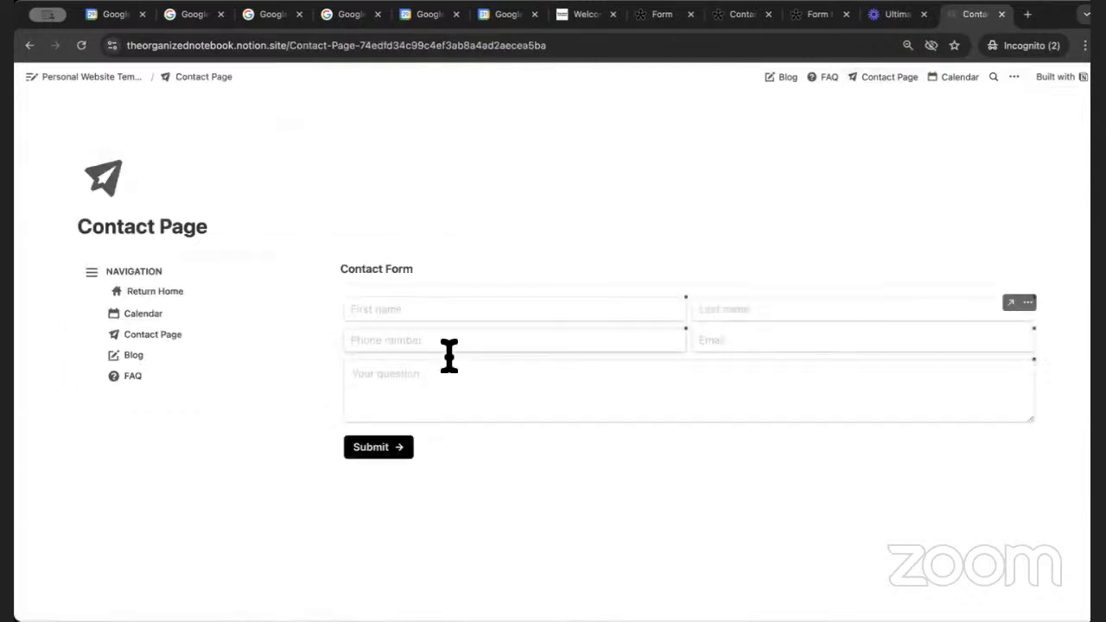
{"action": "left_click", "coordinate": [466, 313]}
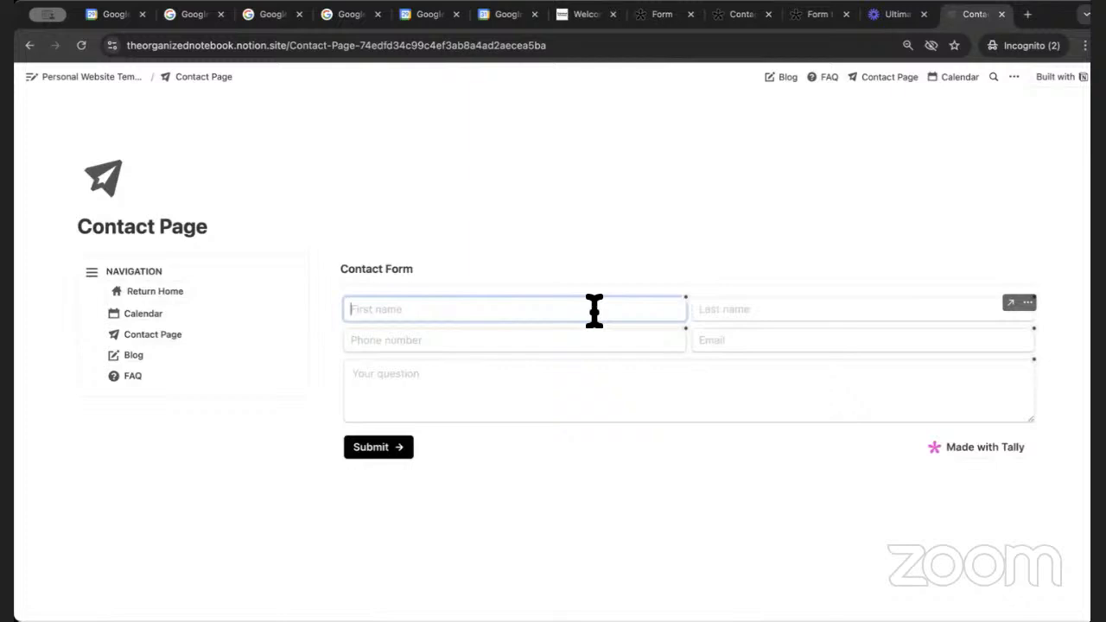
{"action": "left_click", "coordinate": [757, 313]}
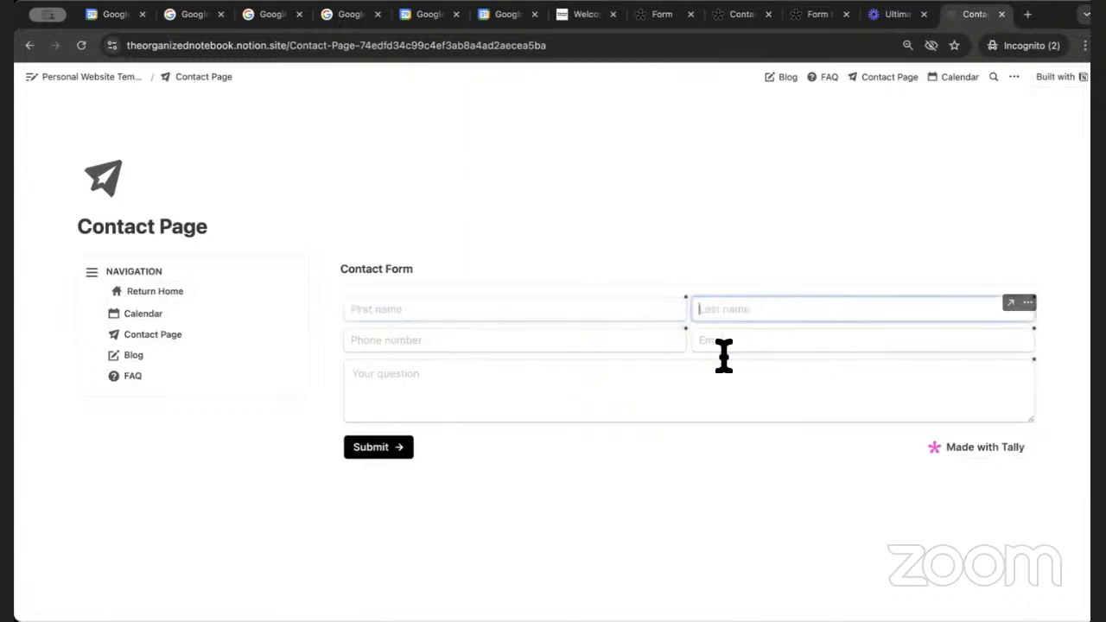
Open the Calendar page from the site's header and check both the Notion calendar and the embedded Sample Calendar.
{"action": "left_click", "coordinate": [959, 79]}
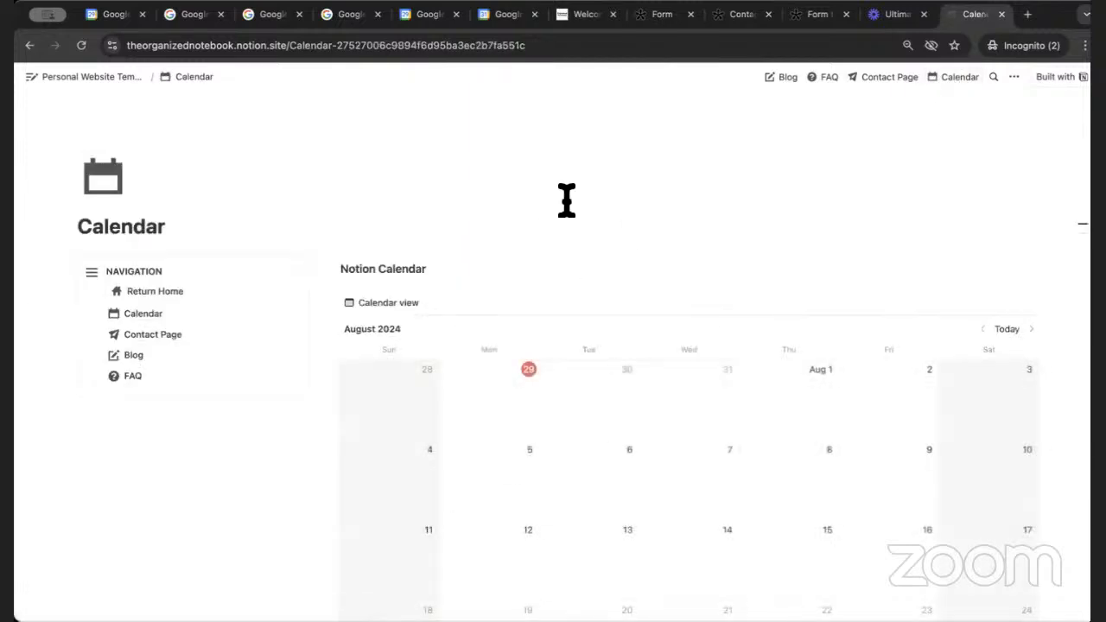
{"action": "scroll", "coordinate": [565, 365], "scroll_direction": "down", "scroll_amount": 3}
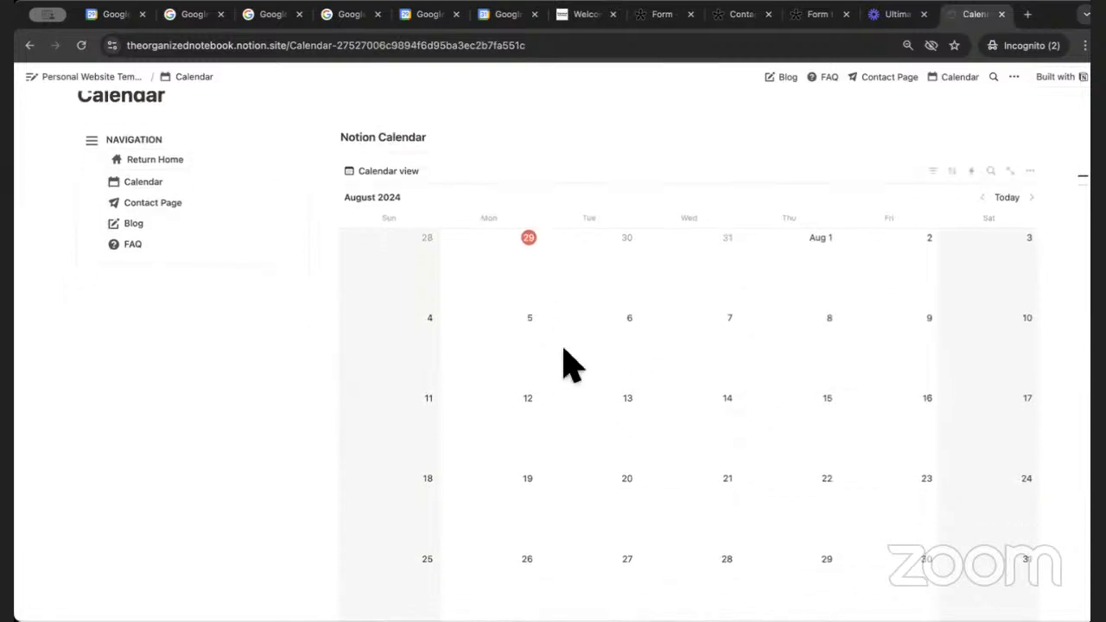
{"action": "scroll", "coordinate": [565, 365], "scroll_direction": "down", "scroll_amount": 5}
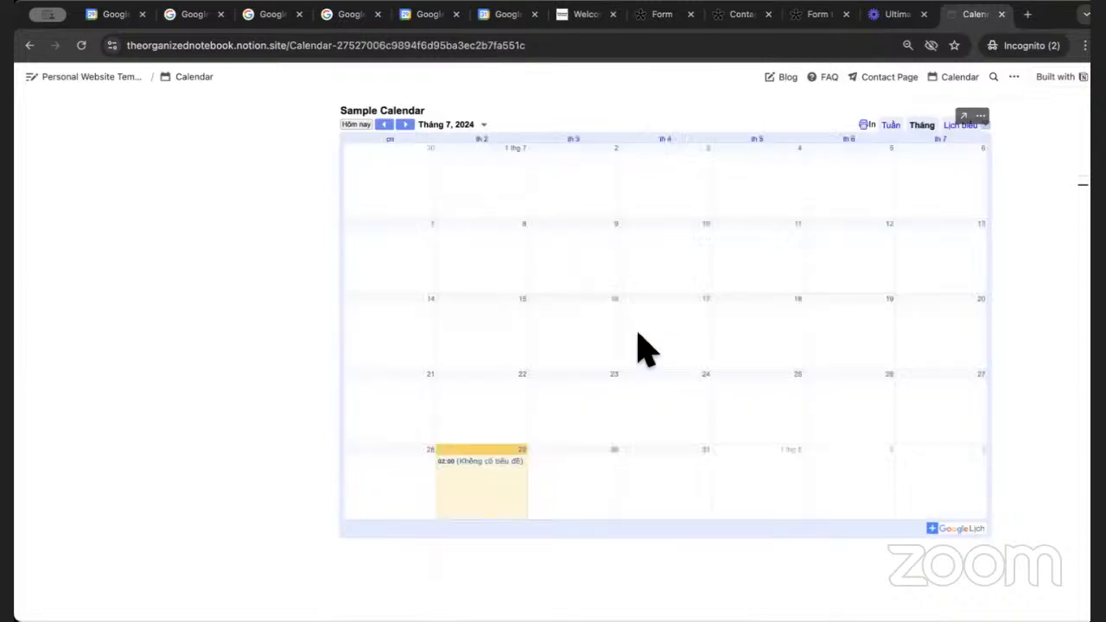
{"action": "scroll", "coordinate": [316, 377], "scroll_direction": "up", "scroll_amount": 5}
{"action": "scroll", "coordinate": [317, 378], "scroll_direction": "up", "scroll_amount": 2}
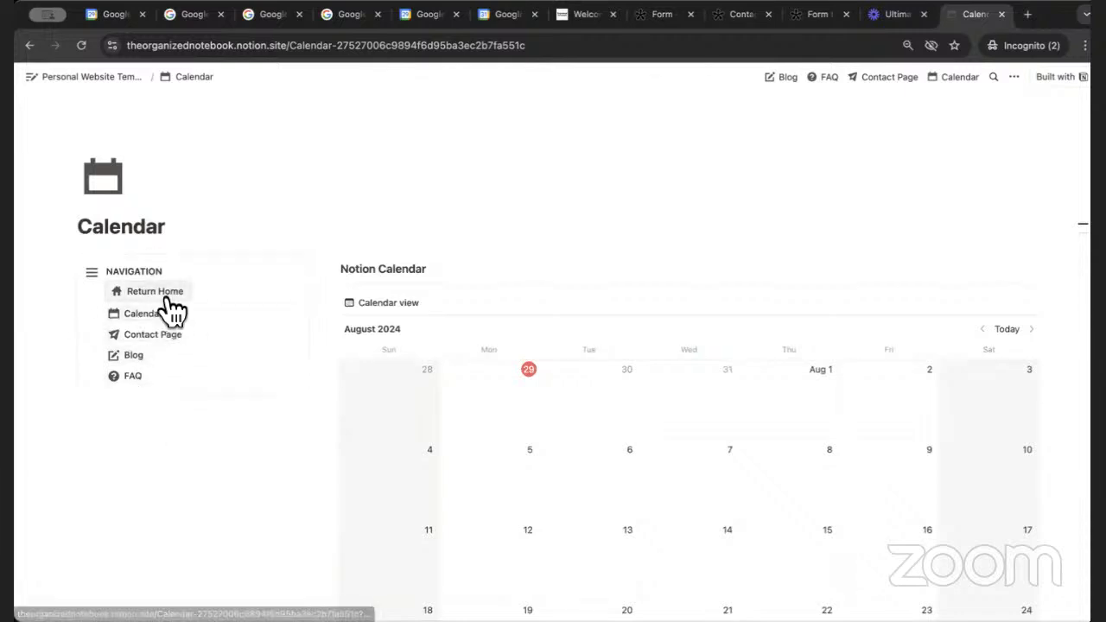
Return to the site's home page through its navigation list and look over the recommended products in the embedded shop.
{"action": "left_click", "coordinate": [138, 291]}
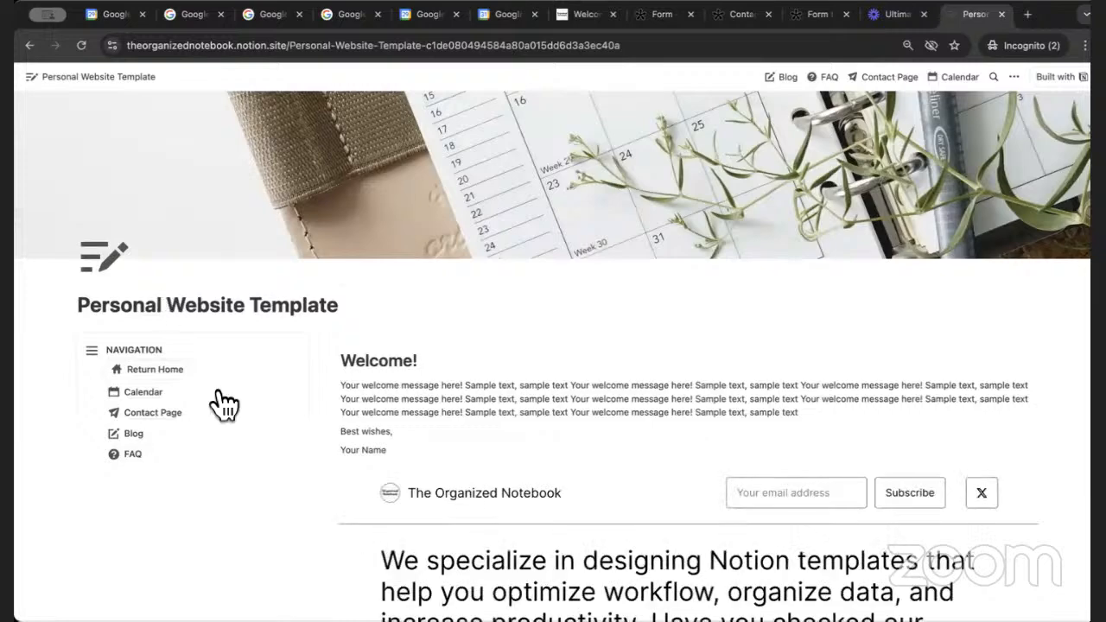
{"action": "scroll", "coordinate": [325, 459], "scroll_direction": "down", "scroll_amount": 3}
{"action": "scroll", "coordinate": [486, 375], "scroll_direction": "down", "scroll_amount": 4}
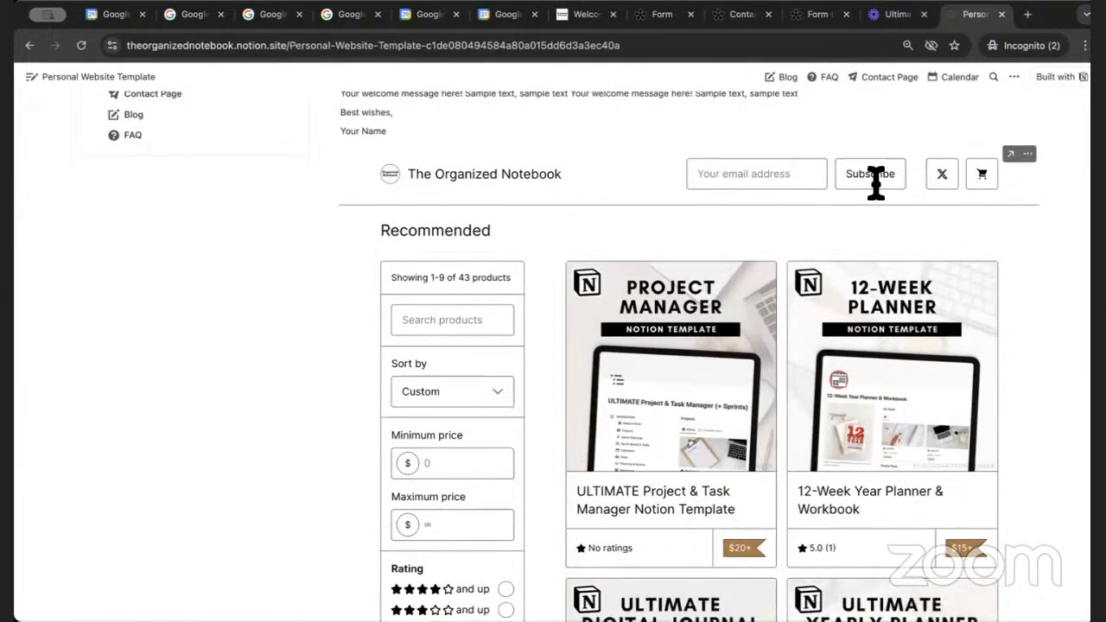
{"action": "scroll", "coordinate": [1077, 215], "scroll_direction": "down", "scroll_amount": 2}
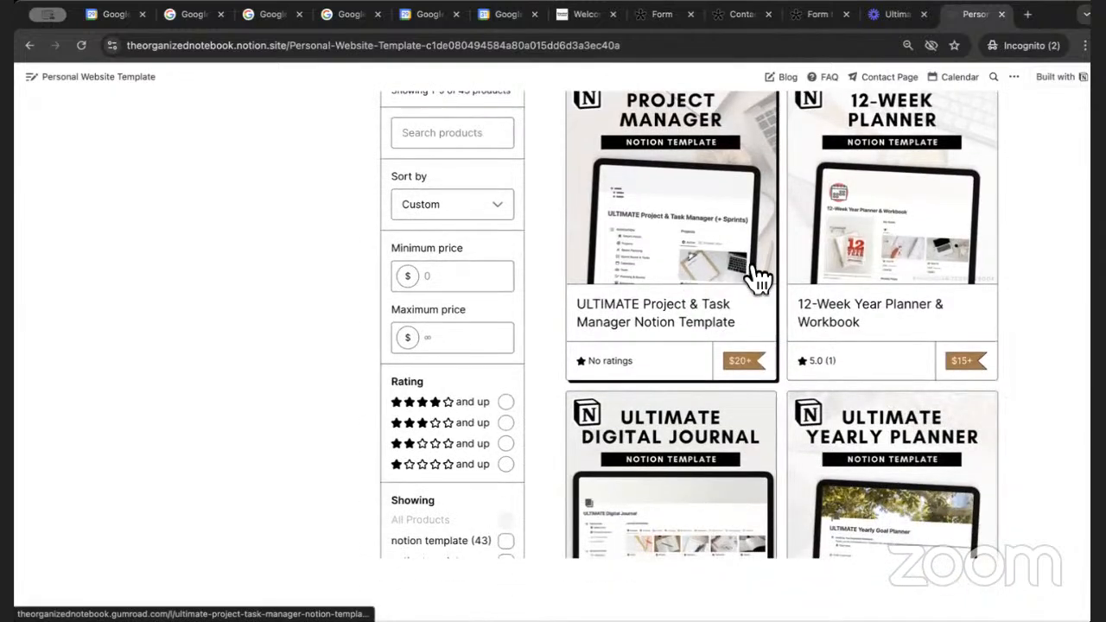
Open the ULTIMATE Project & Task Manager Notion Template in the embedded shop and review its product page.
{"action": "left_click", "coordinate": [739, 277]}
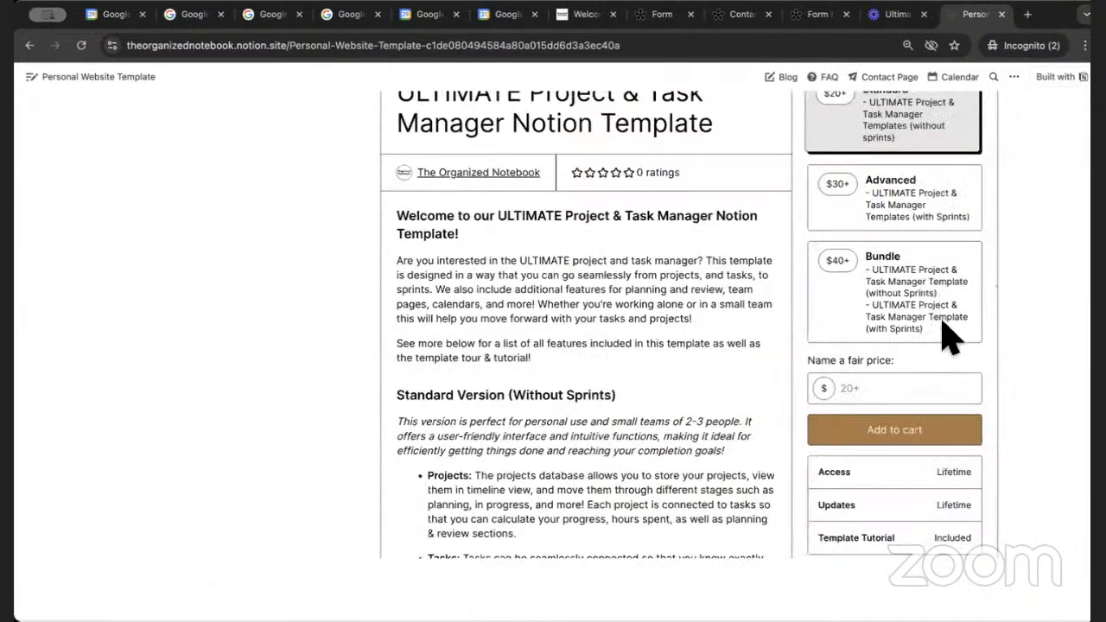
{"action": "scroll", "coordinate": [462, 263], "scroll_direction": "up", "scroll_amount": 5}
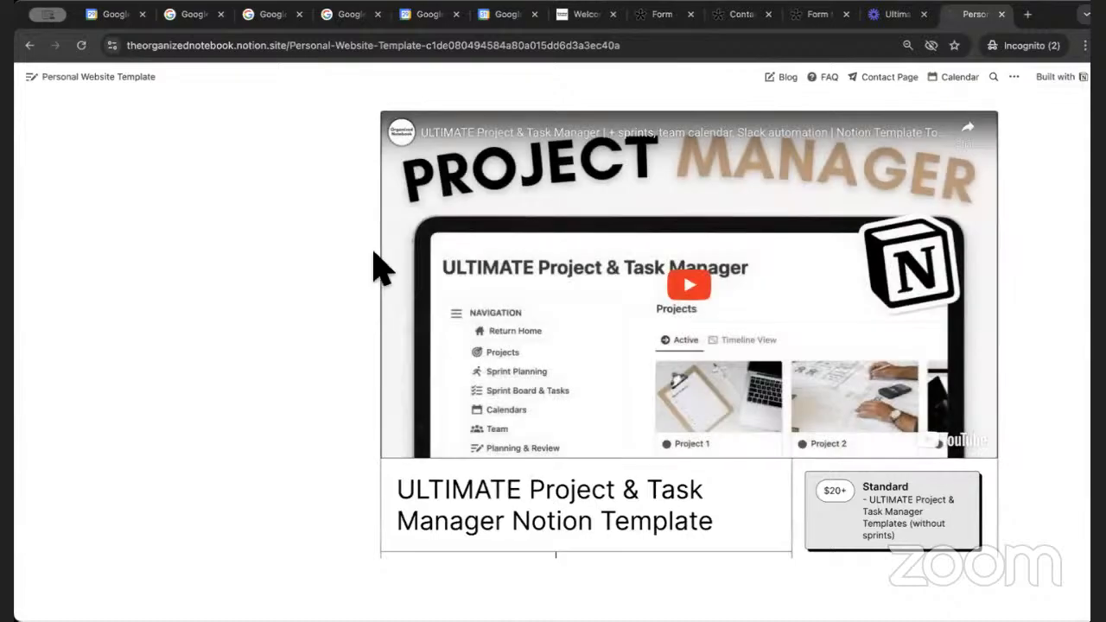
{"action": "scroll", "coordinate": [748, 358], "scroll_direction": "down", "scroll_amount": 10}
{"action": "scroll", "coordinate": [748, 358], "scroll_direction": "down", "scroll_amount": 13}
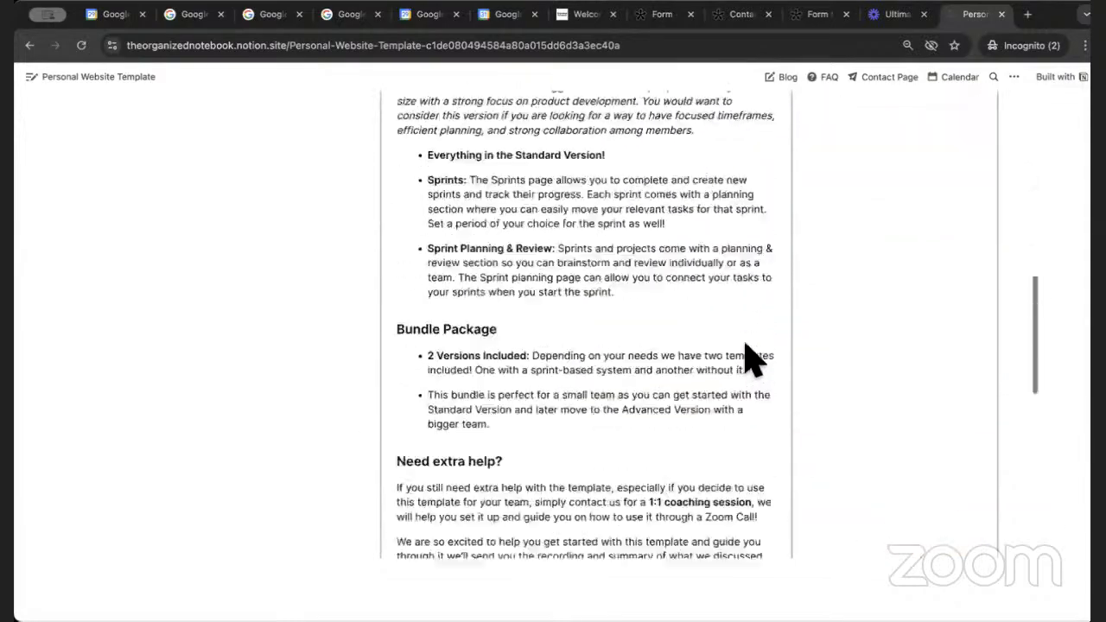
{"action": "scroll", "coordinate": [748, 357], "scroll_direction": "up", "scroll_amount": 9}
{"action": "scroll", "coordinate": [748, 357], "scroll_direction": "up", "scroll_amount": 15}
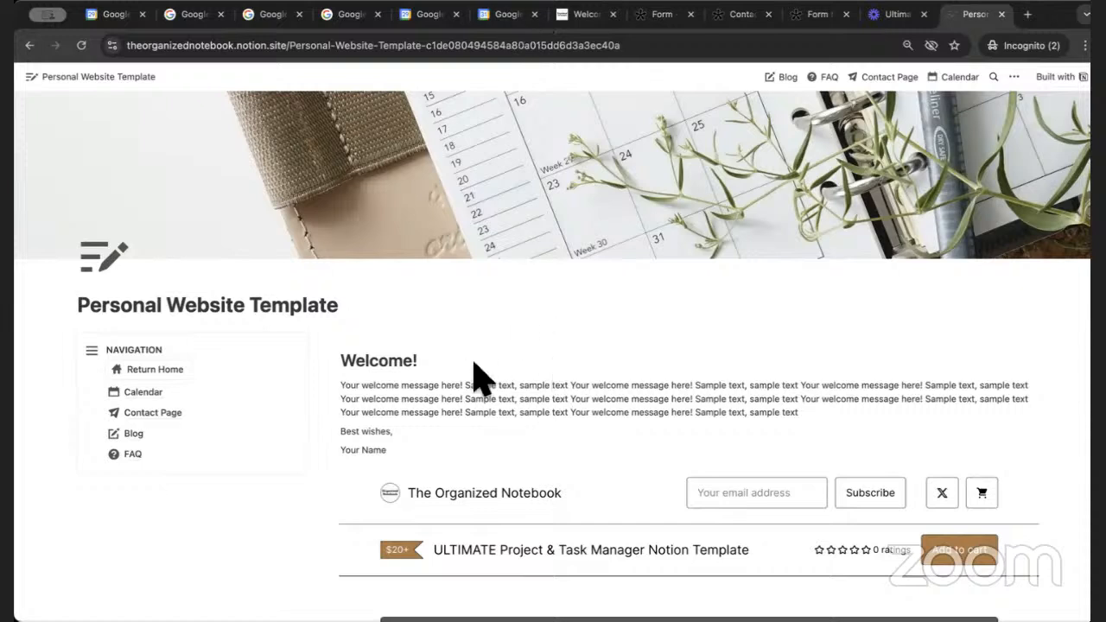
Switch back to Notion, close the publishing options and open the parent page Let's Build!
{"action": "key", "text": "super+Tab"}
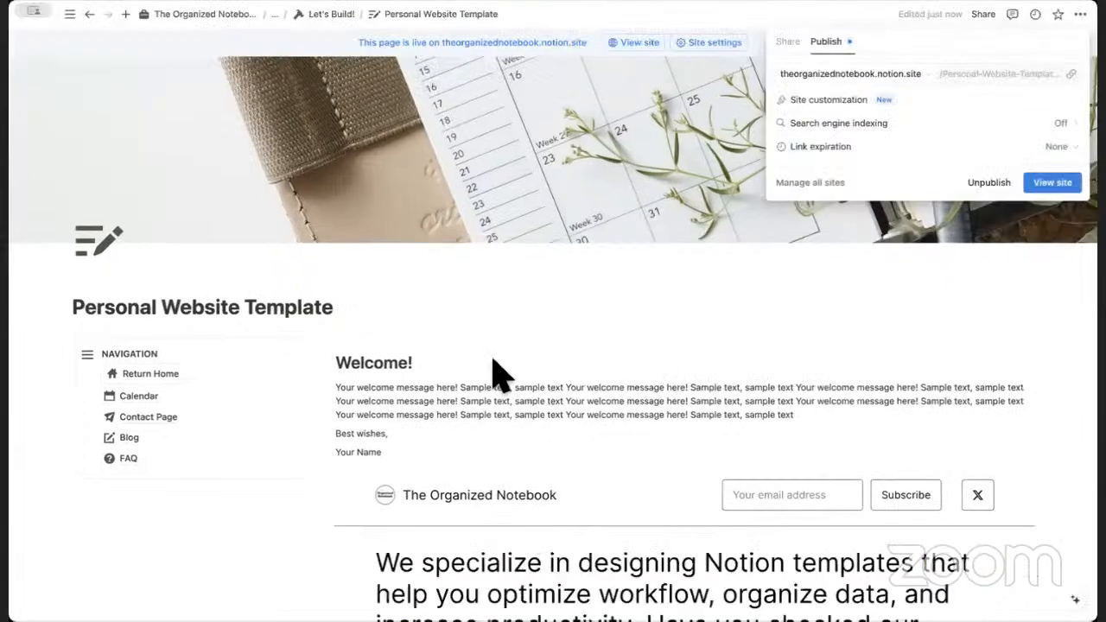
{"action": "left_click", "coordinate": [717, 113]}
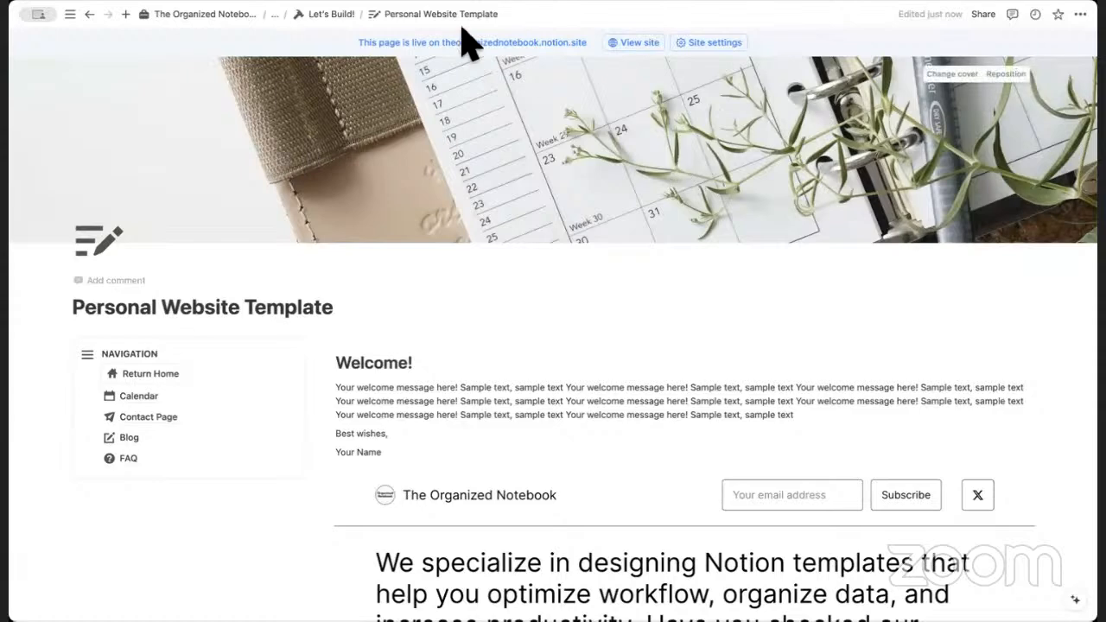
{"action": "left_click", "coordinate": [331, 14]}
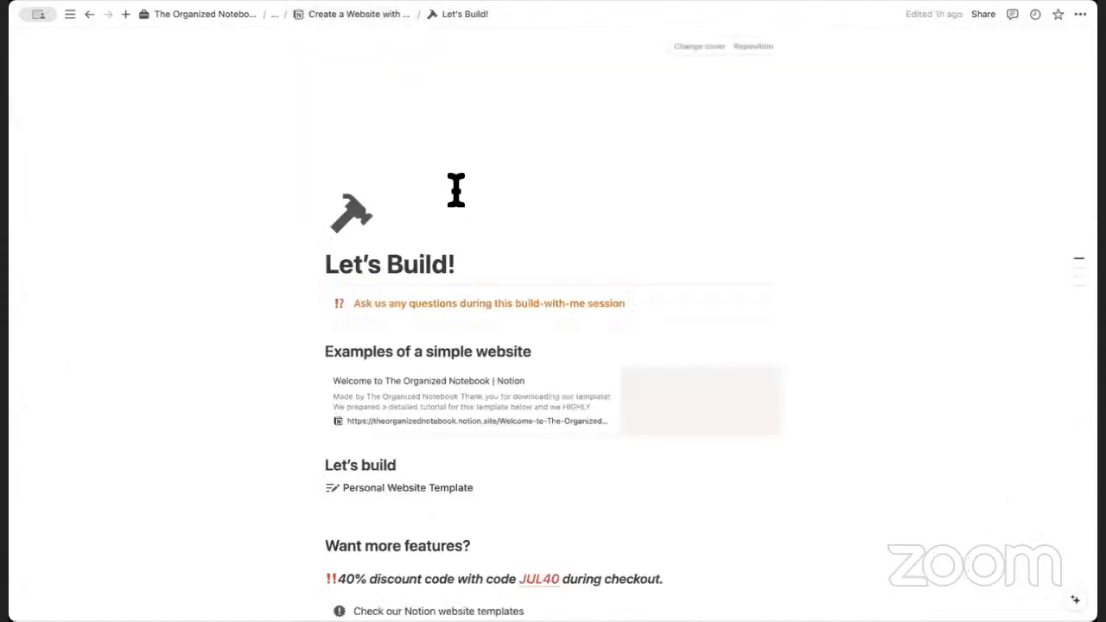
Correct the discount code in the line under "Want more features?" to JULY40.
{"action": "scroll", "coordinate": [467, 208], "scroll_direction": "down", "scroll_amount": 4}
{"action": "scroll", "coordinate": [493, 251], "scroll_direction": "down", "scroll_amount": 2}
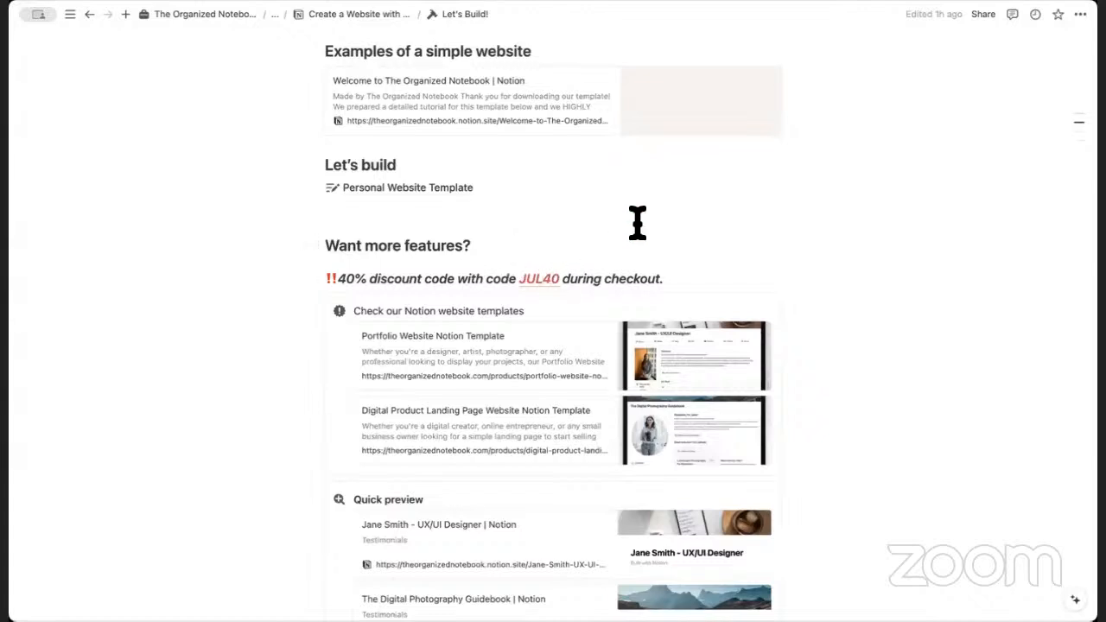
{"action": "type", "text": "Y"}
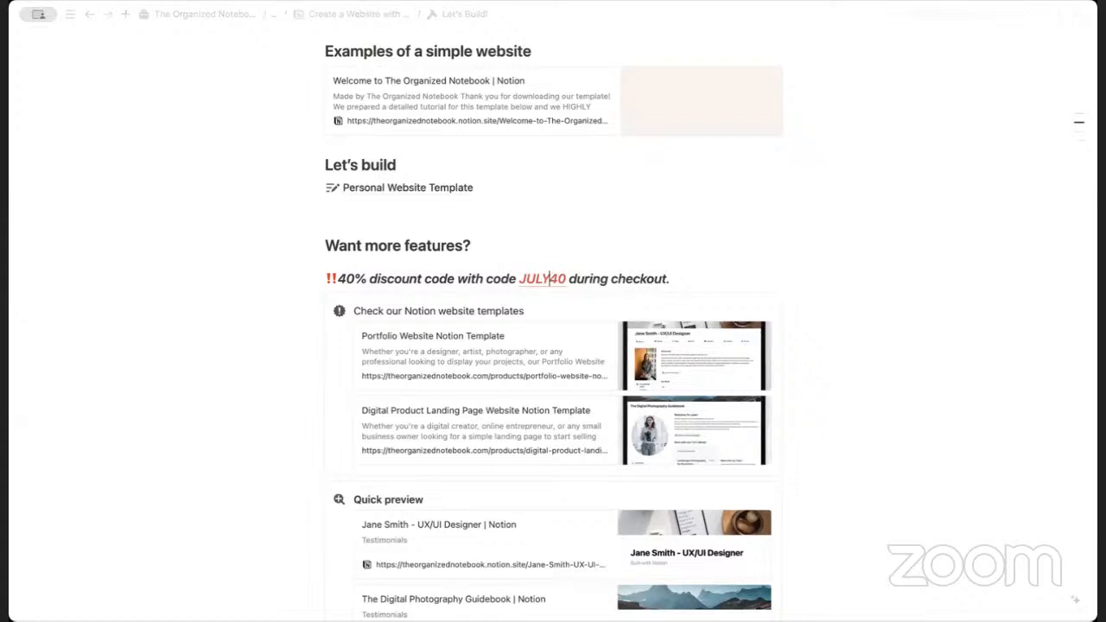
{"action": "left_click", "coordinate": [688, 283]}
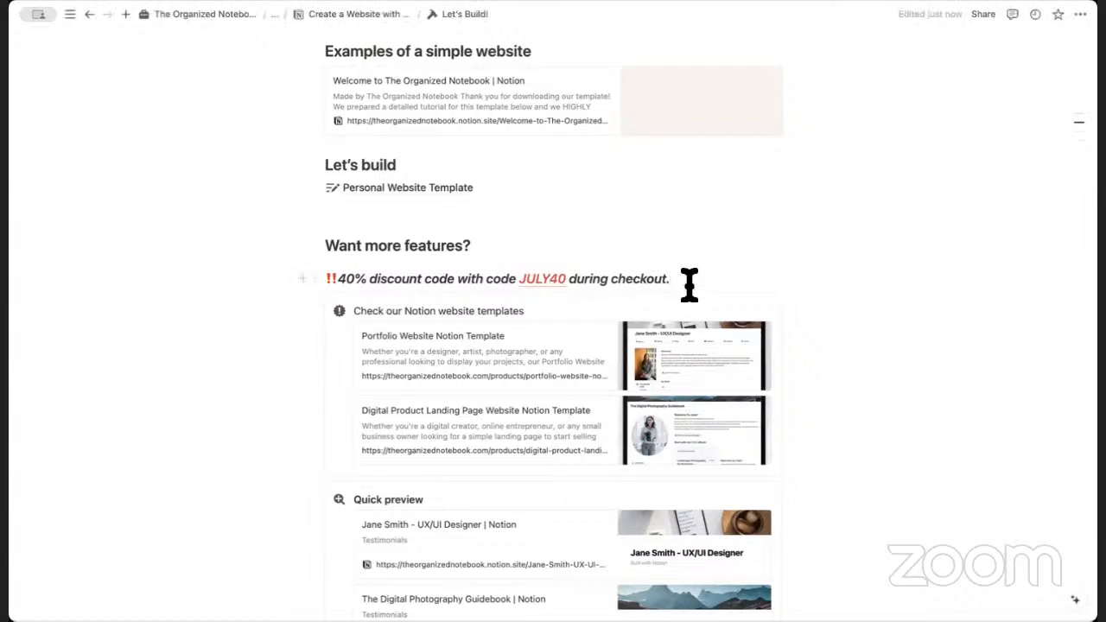
Copy the original link of the UX/UI Designer website bookmark under Quick preview.
{"action": "scroll", "coordinate": [691, 293], "scroll_direction": "down", "scroll_amount": 2}
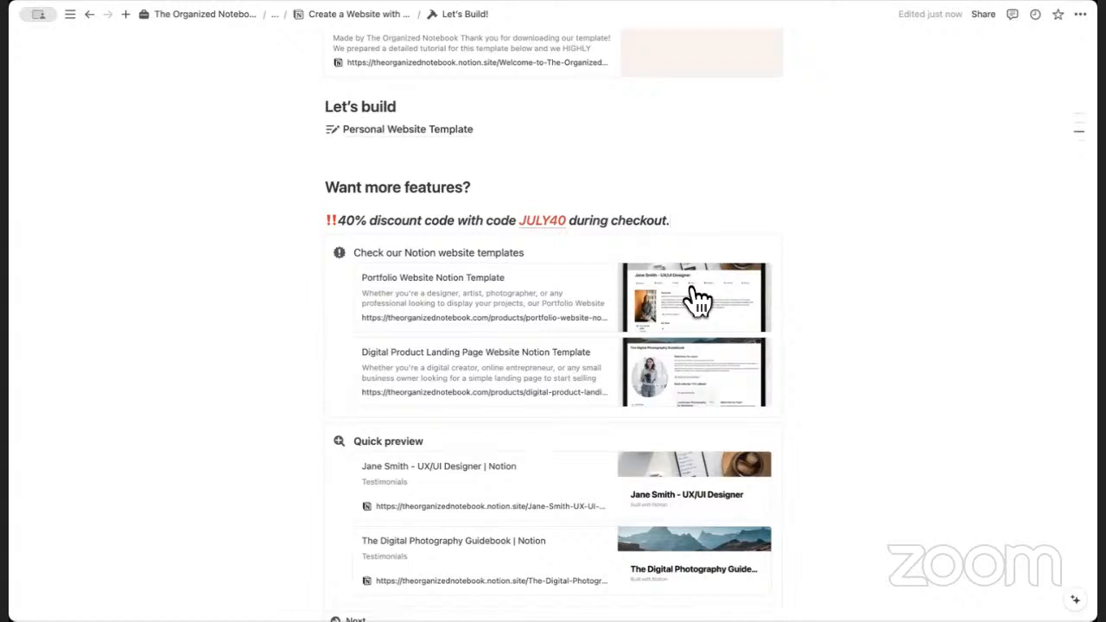
{"action": "scroll", "coordinate": [629, 393], "scroll_direction": "down", "scroll_amount": 3}
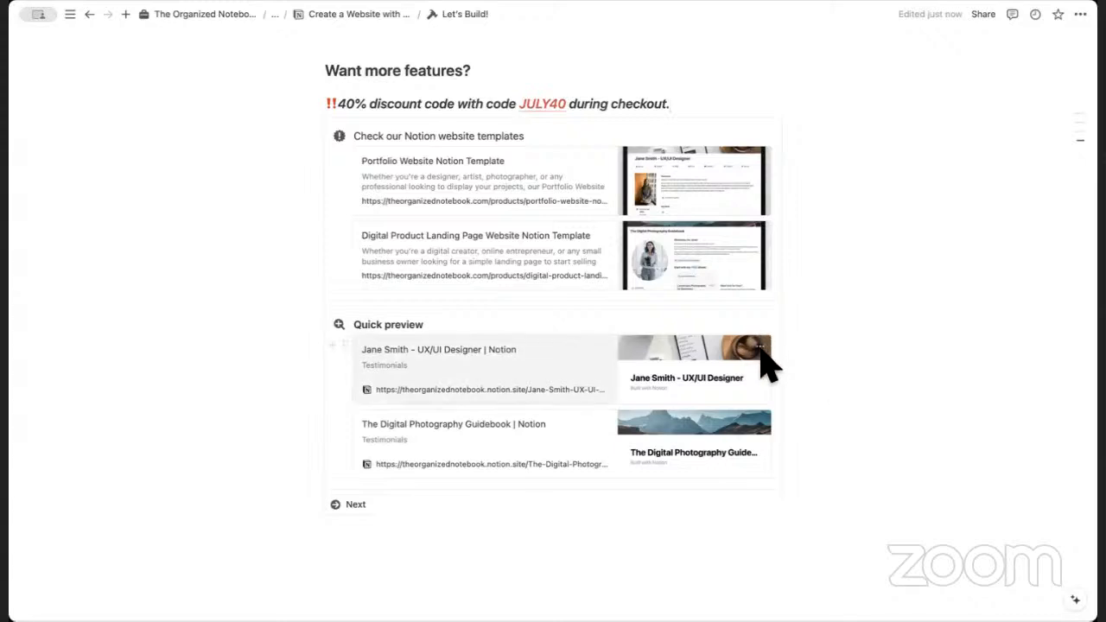
{"action": "left_click", "coordinate": [760, 349]}
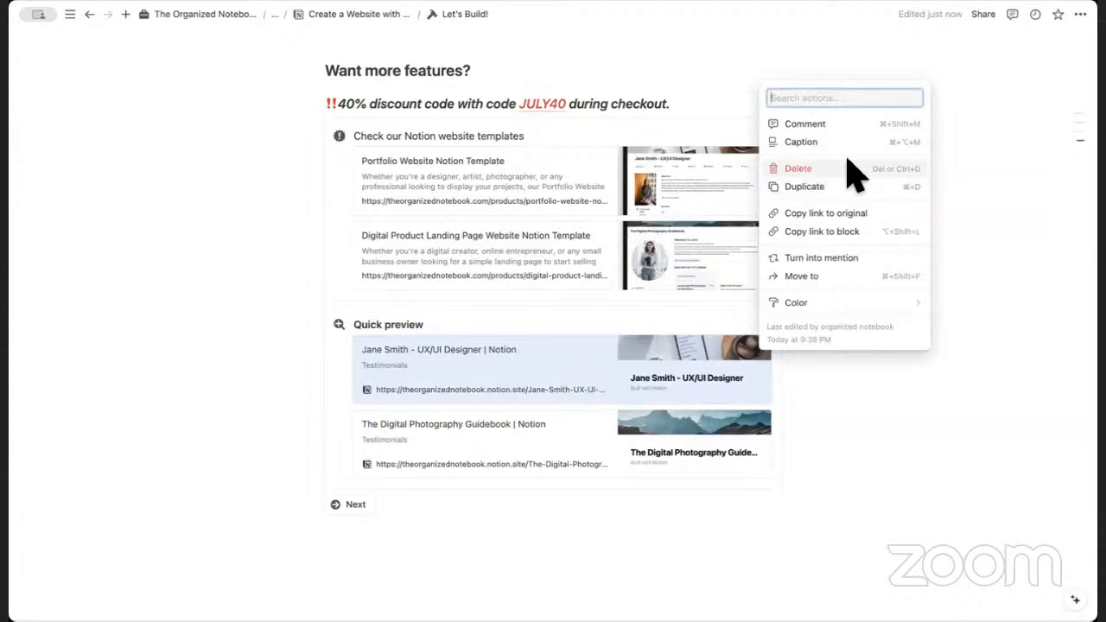
{"action": "left_click", "coordinate": [862, 215]}
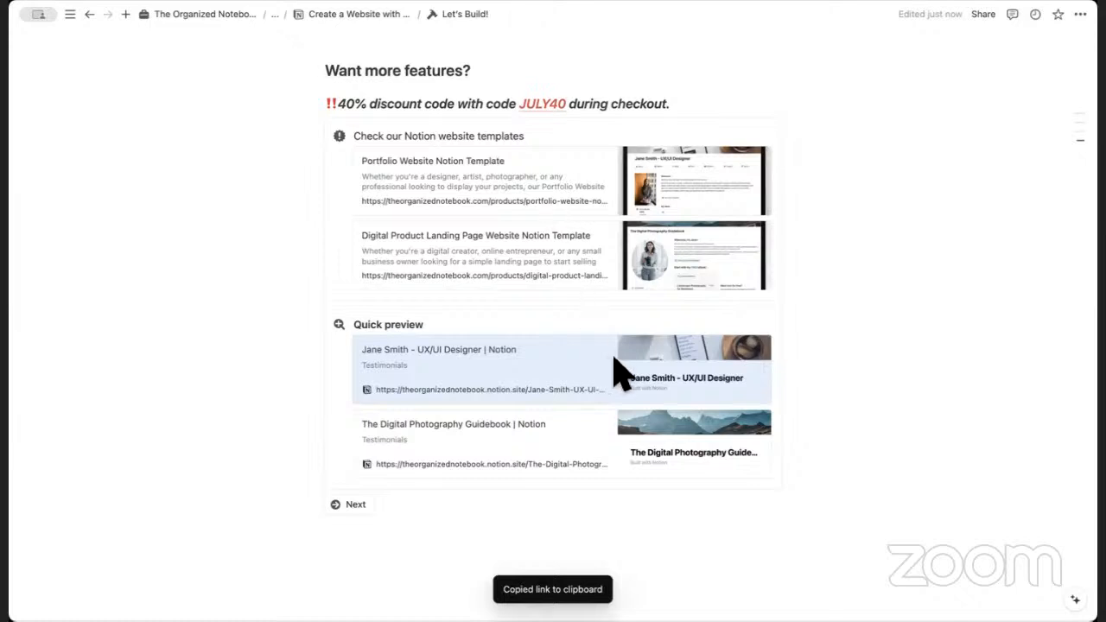
Switch to the browser, load the copied portfolio link in place of the current site and look over its home page.
{"action": "key", "text": "super+Tab"}
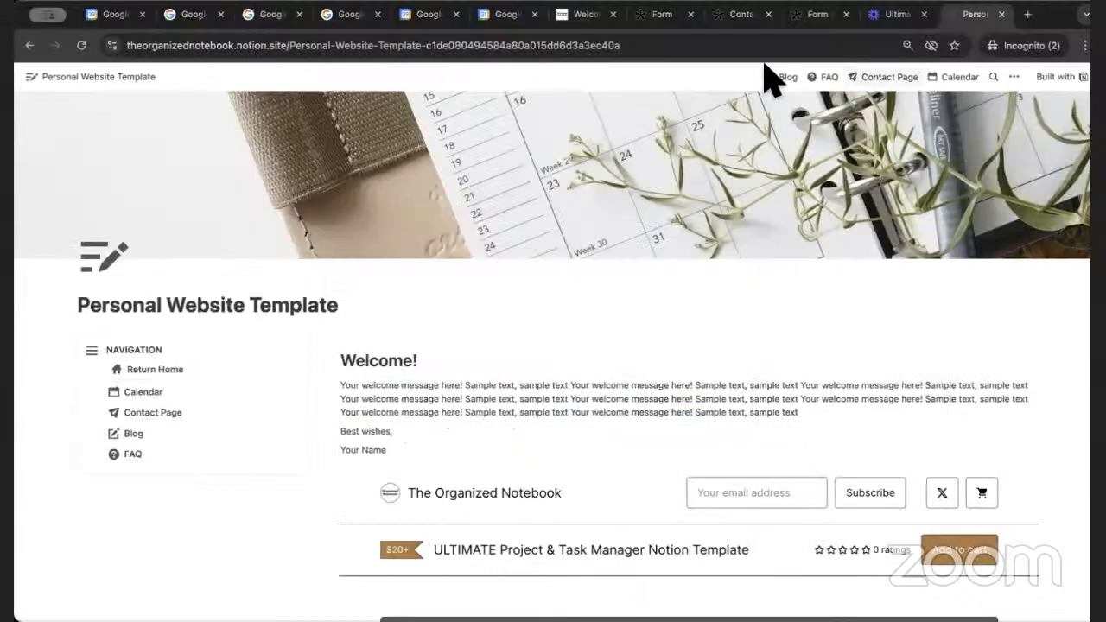
{"action": "left_click", "coordinate": [753, 49]}
{"action": "key", "text": "super+v"}
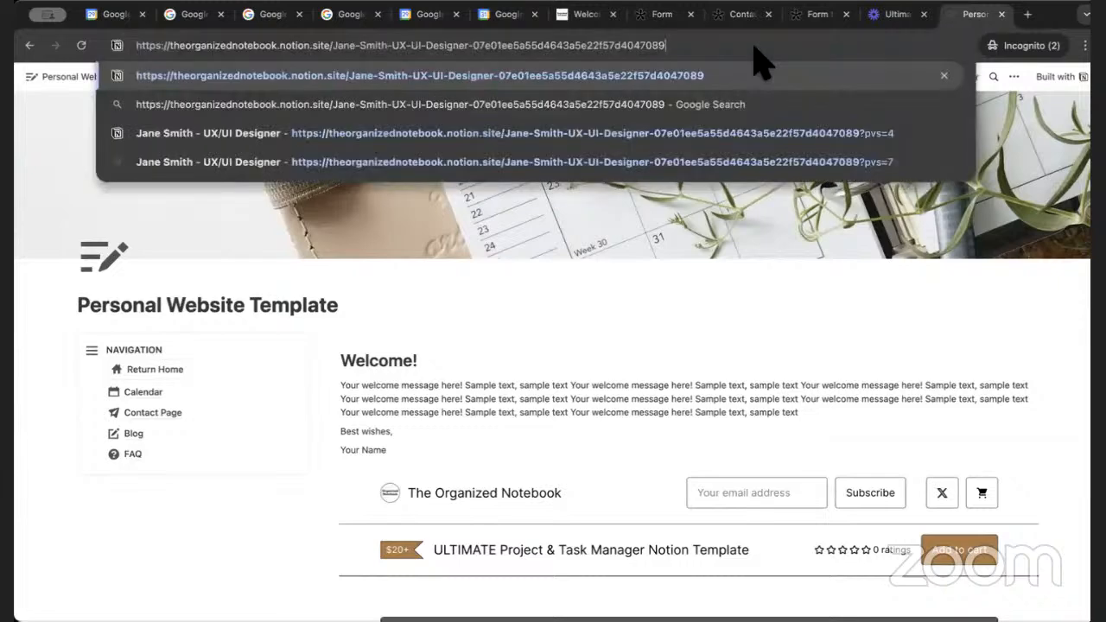
{"action": "key", "text": "Return"}
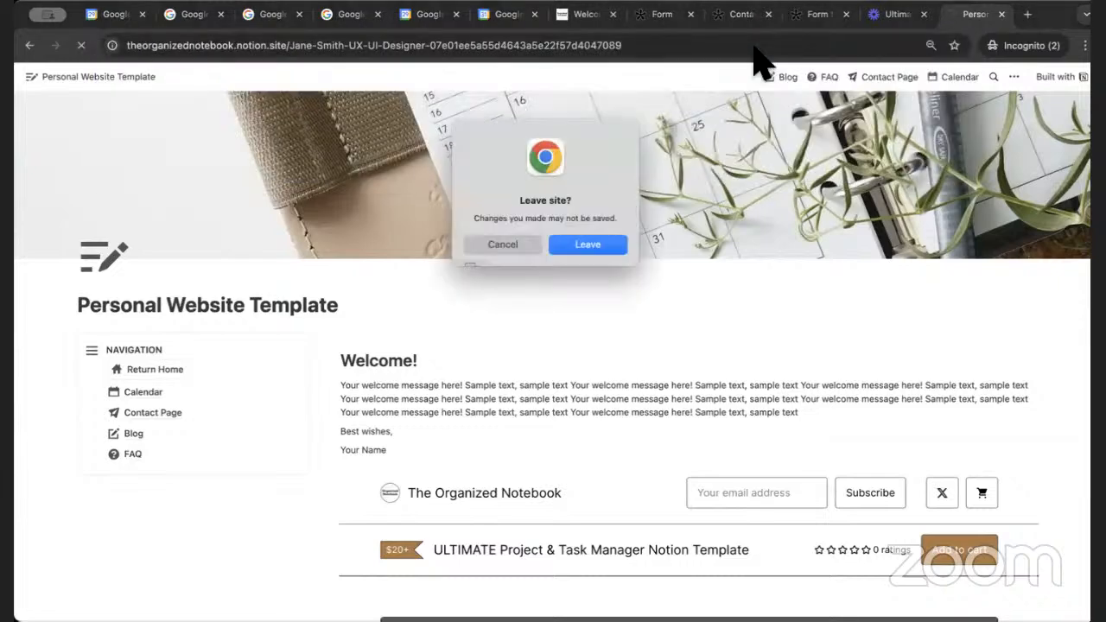
{"action": "left_click", "coordinate": [586, 245]}
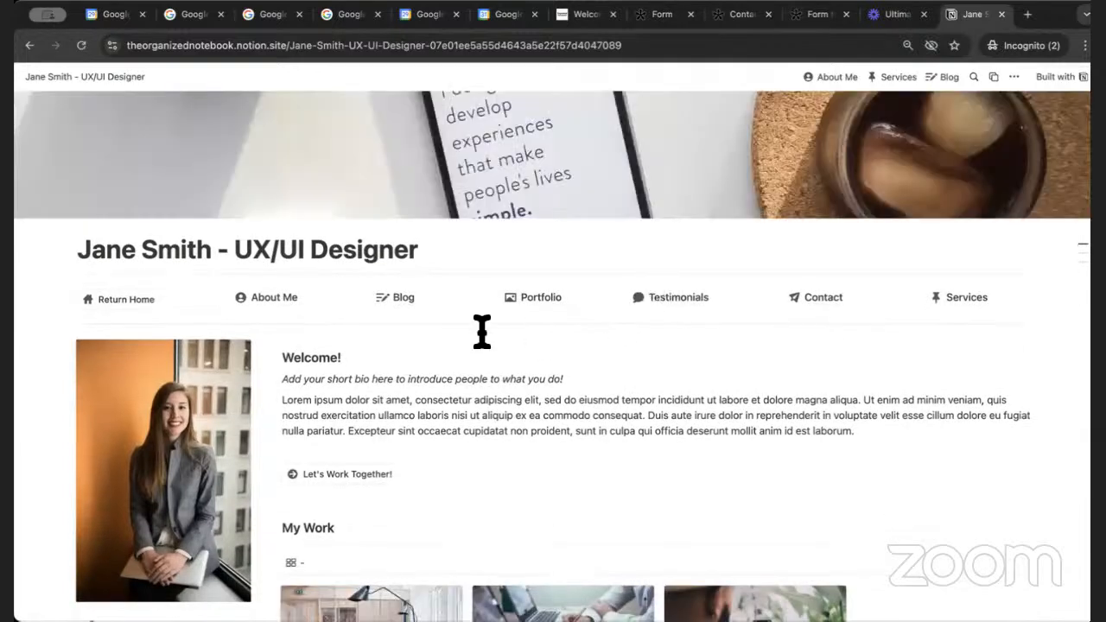
{"action": "scroll", "coordinate": [482, 333], "scroll_direction": "up", "scroll_amount": 1}
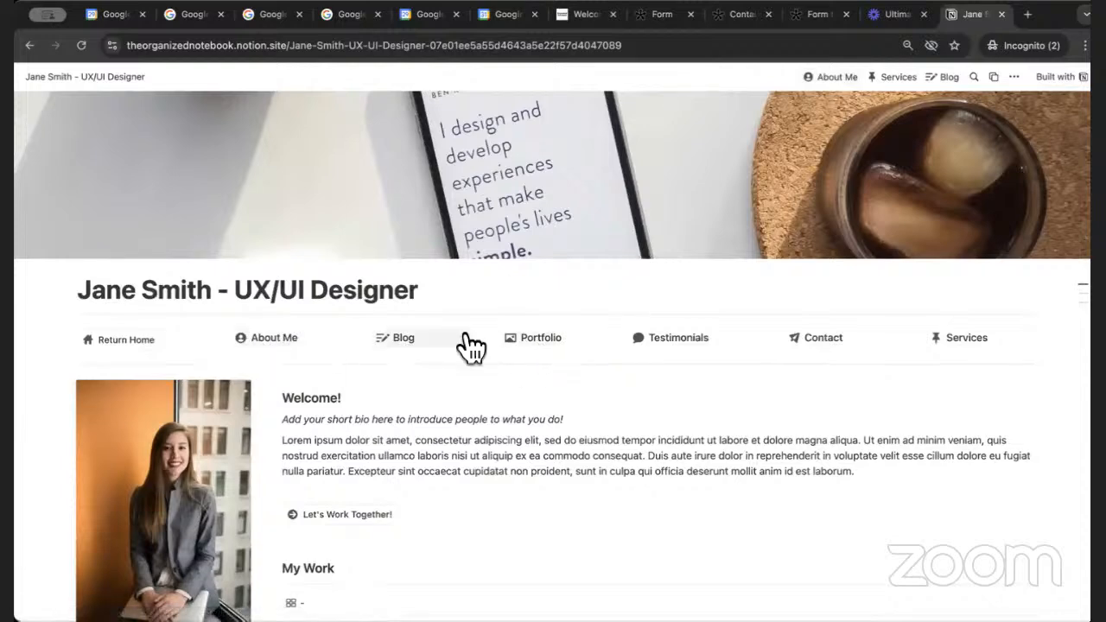
{"action": "scroll", "coordinate": [276, 343], "scroll_direction": "down", "scroll_amount": 3}
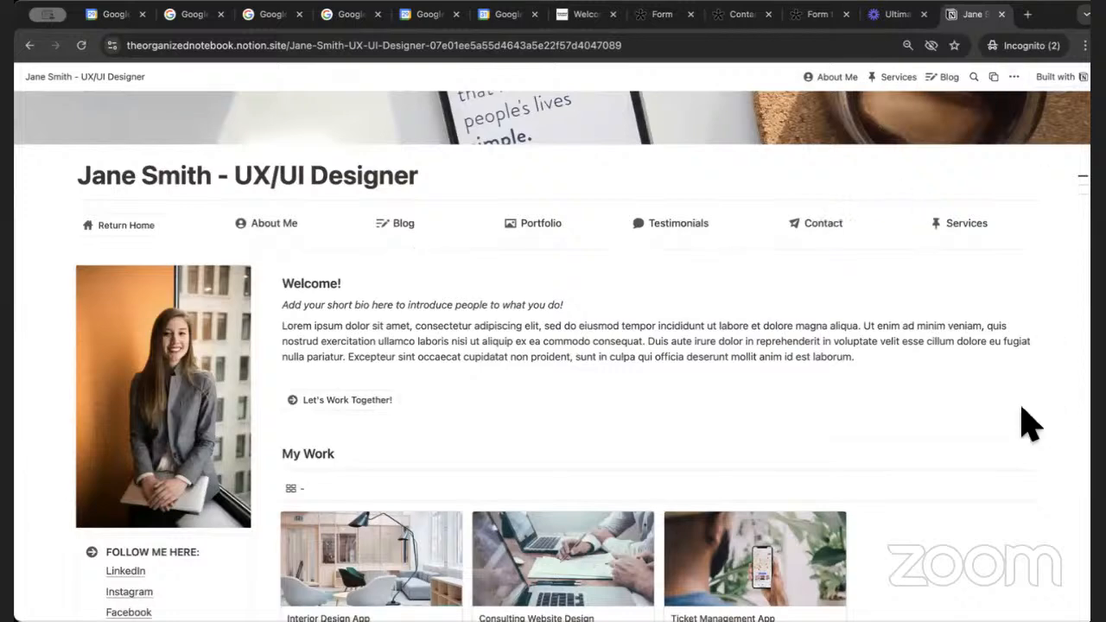
Visit the portfolio site's Services page and its Contact page through the site's navigation.
{"action": "left_click", "coordinate": [958, 224]}
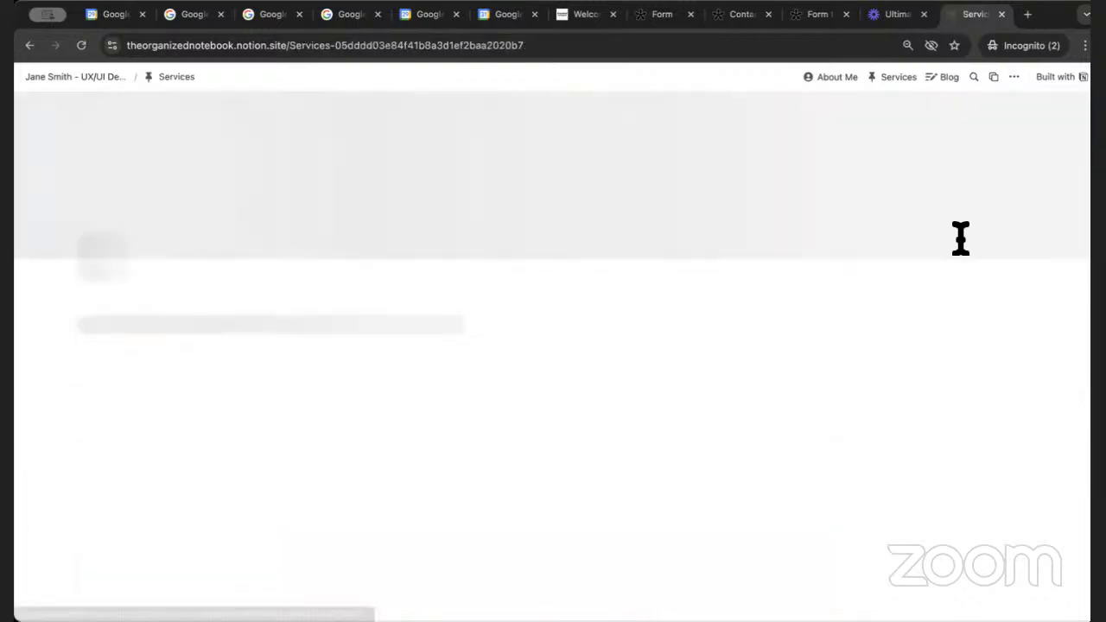
{"action": "scroll", "coordinate": [883, 259], "scroll_direction": "down", "scroll_amount": 3}
{"action": "left_click", "coordinate": [838, 205]}
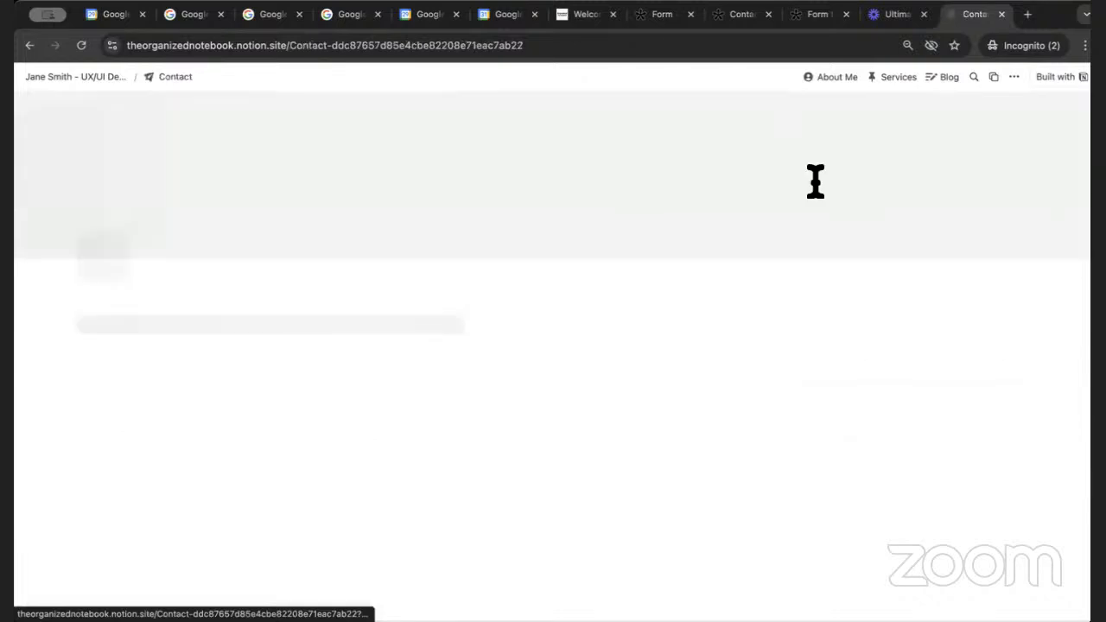
{"action": "scroll", "coordinate": [725, 246], "scroll_direction": "down", "scroll_amount": 2}
Open the portfolio site's Testimonials page and look over the embedded customer reviews.
{"action": "left_click", "coordinate": [678, 276]}
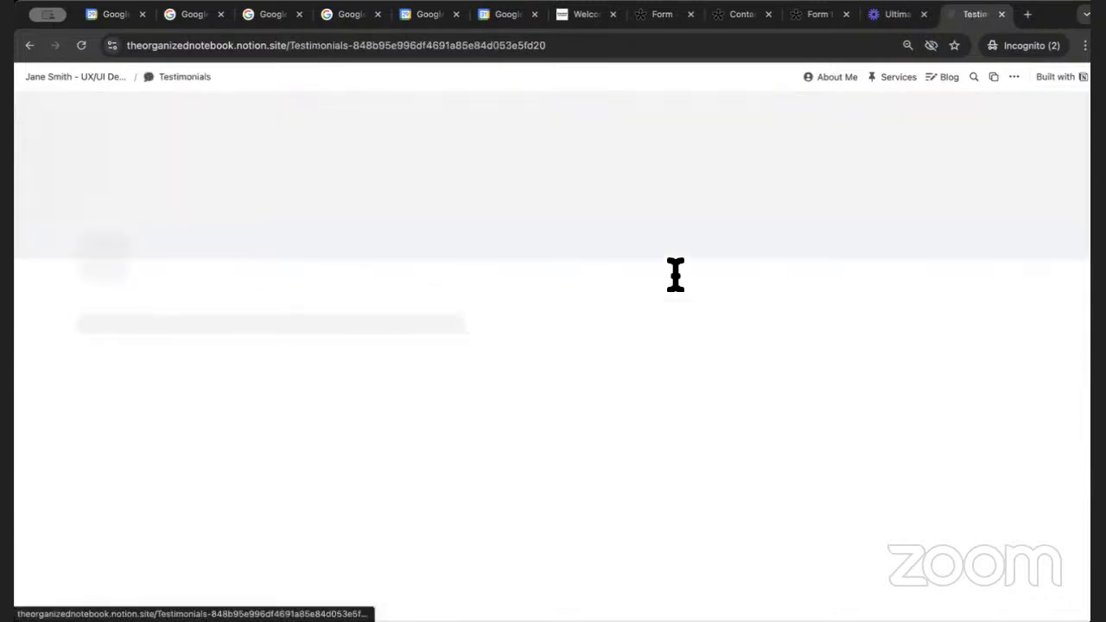
{"action": "scroll", "coordinate": [678, 283], "scroll_direction": "down", "scroll_amount": 5}
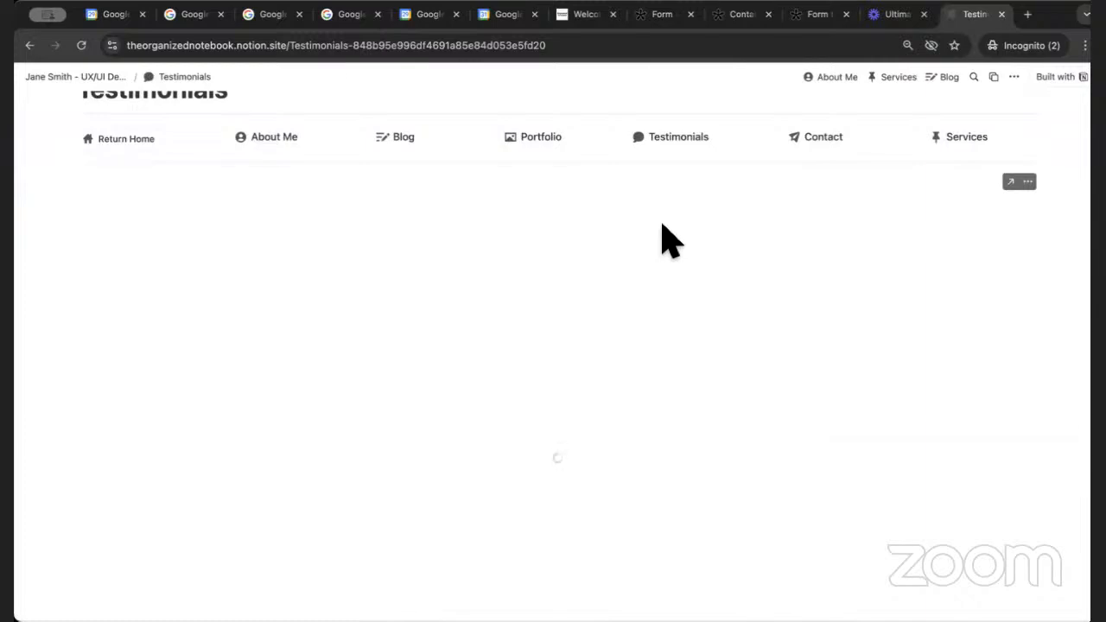
{"action": "scroll", "coordinate": [665, 241], "scroll_direction": "up", "scroll_amount": 3}
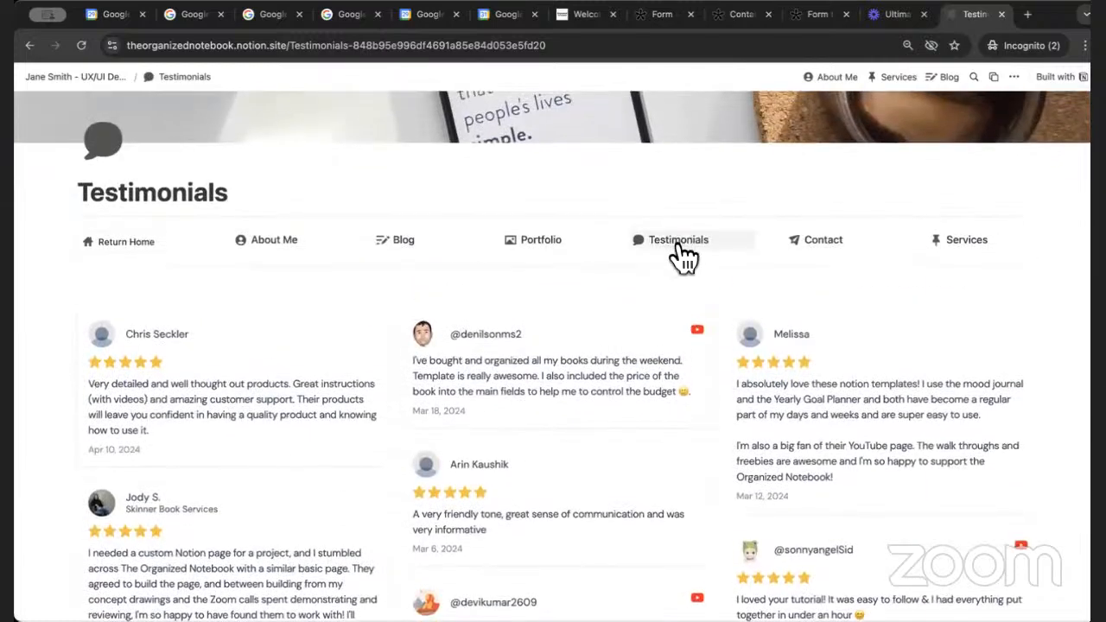
{"action": "scroll", "coordinate": [679, 346], "scroll_direction": "down", "scroll_amount": 3}
{"action": "scroll", "coordinate": [679, 345], "scroll_direction": "up", "scroll_amount": 1}
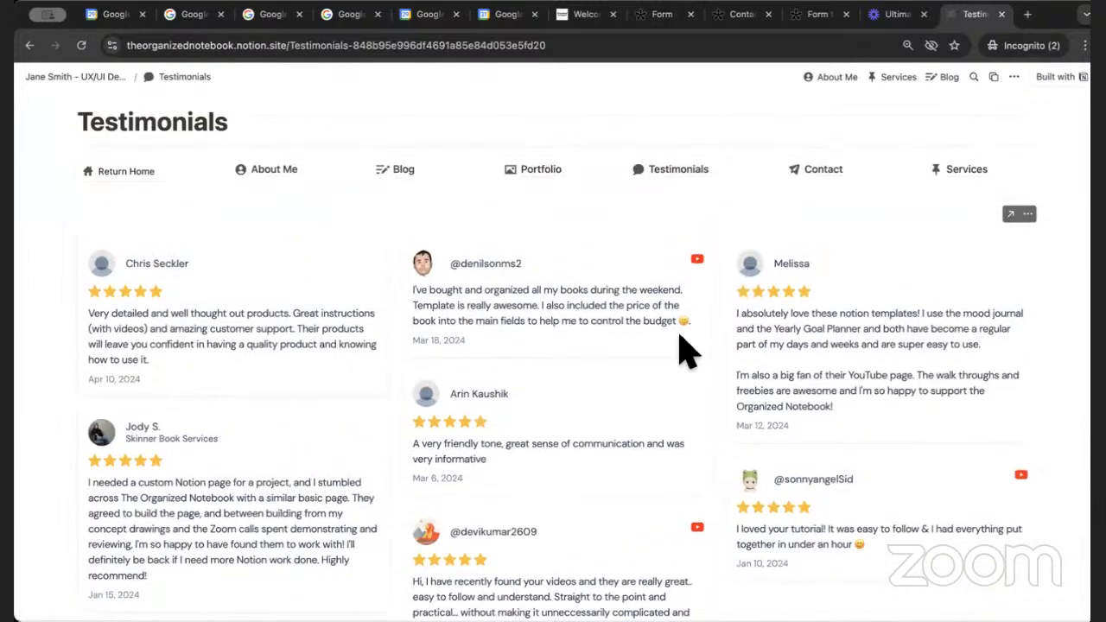
Go through the site's Portfolio, Blog and About Me pages using its navigation row.
{"action": "left_click", "coordinate": [544, 172]}
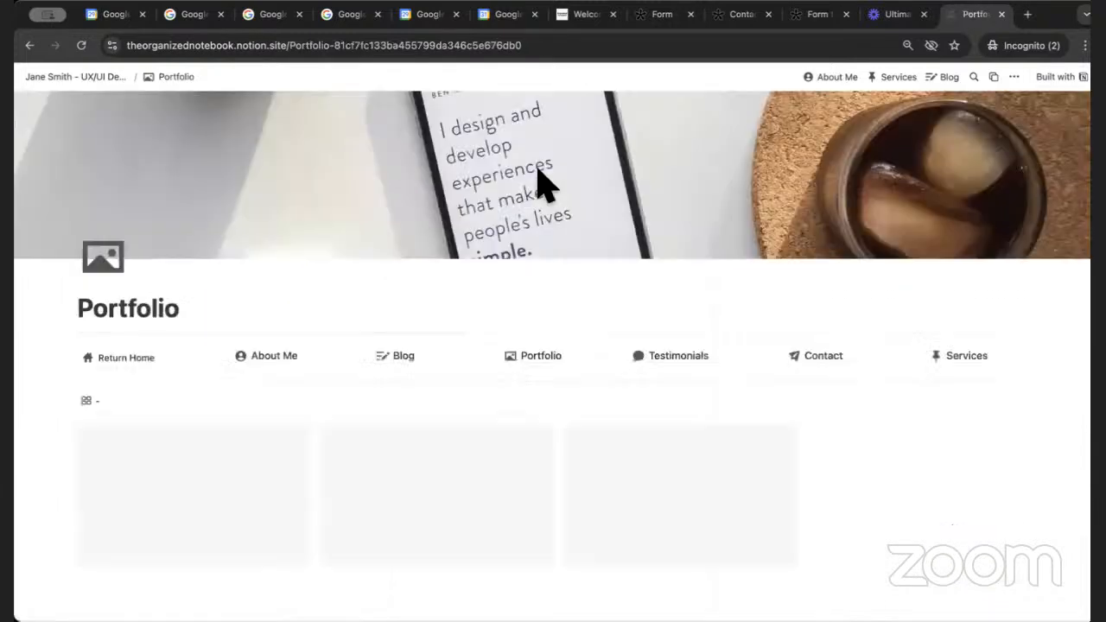
{"action": "scroll", "coordinate": [572, 293], "scroll_direction": "down", "scroll_amount": 2}
{"action": "left_click", "coordinate": [417, 274]}
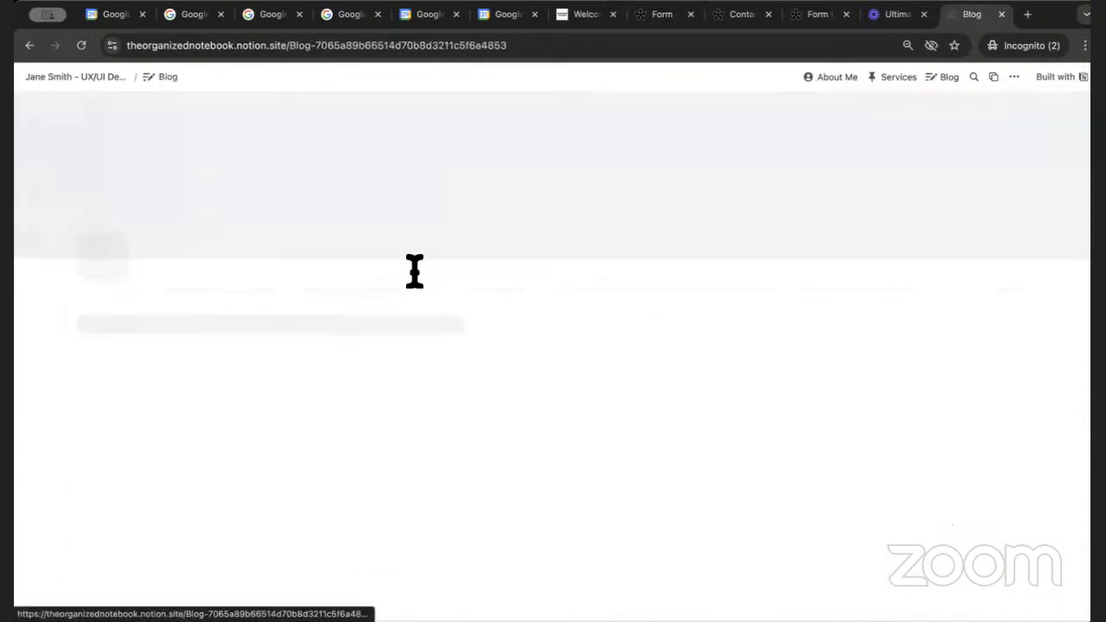
{"action": "scroll", "coordinate": [346, 276], "scroll_direction": "down", "scroll_amount": 2}
{"action": "left_click", "coordinate": [288, 257]}
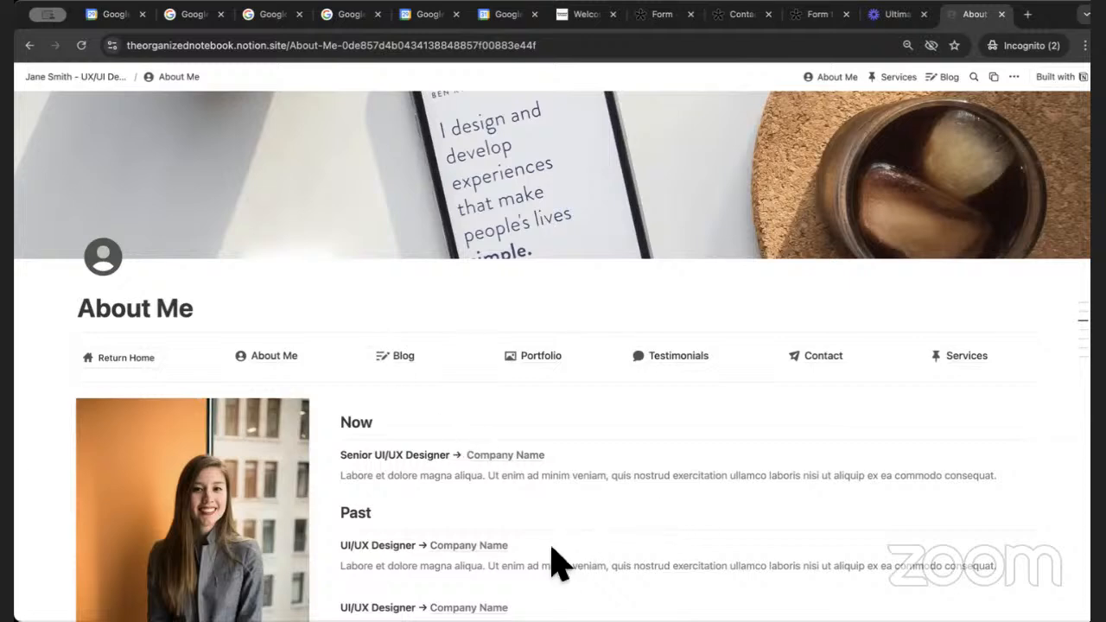
Switch back to Notion, follow the Next link below Quick preview to the Q&A page and review its questions.
{"action": "key", "text": "super+Tab"}
{"action": "left_click", "coordinate": [455, 504]}
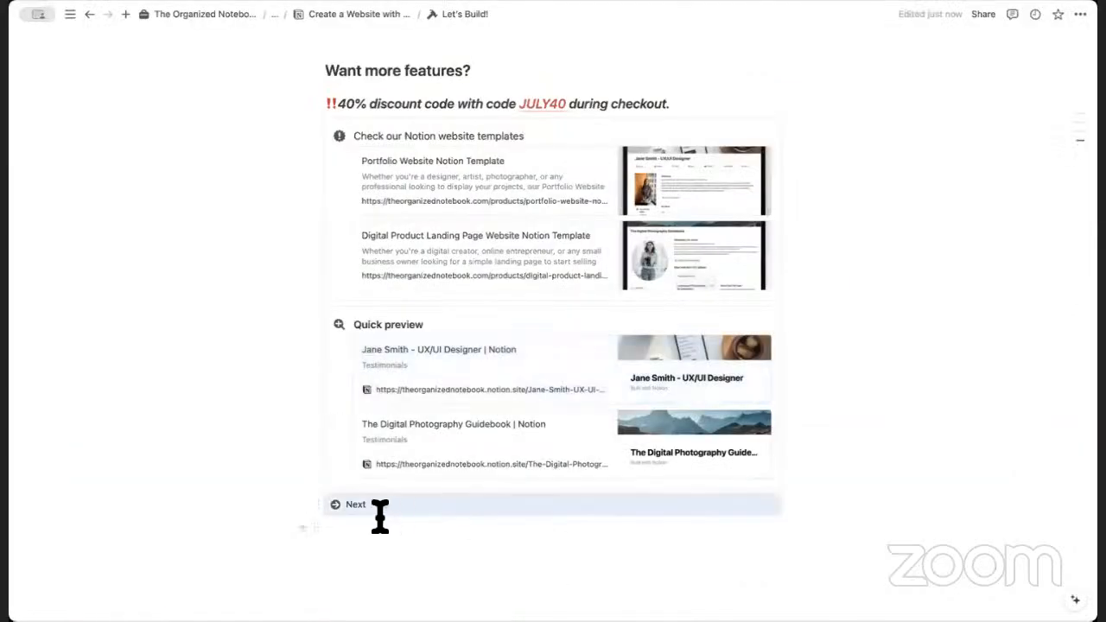
{"action": "left_click", "coordinate": [354, 508]}
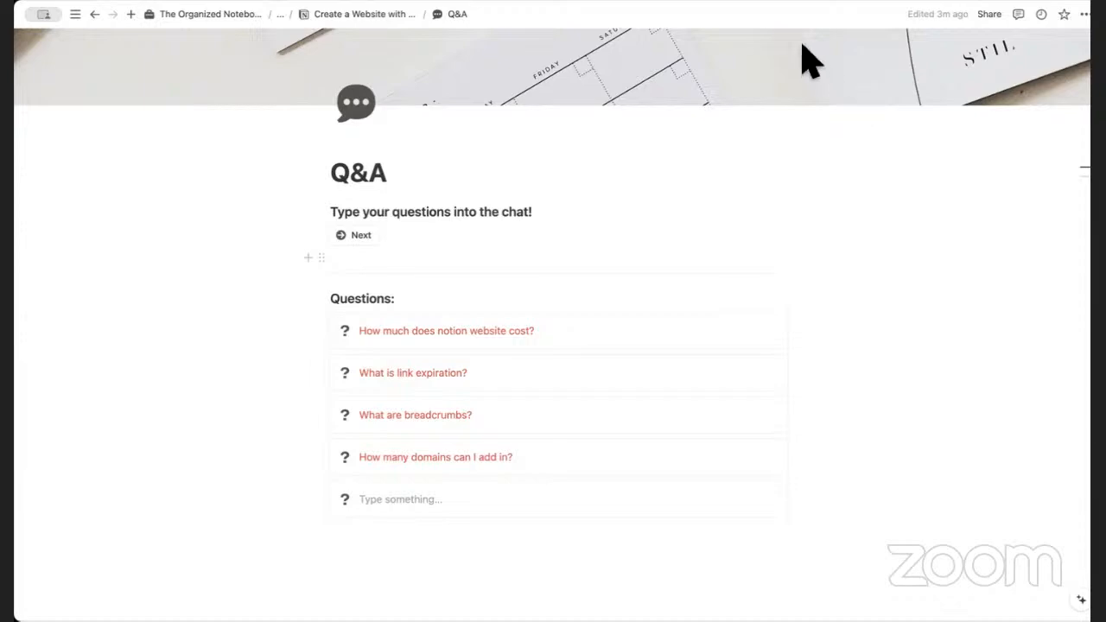
{"action": "scroll", "coordinate": [550, 395], "scroll_direction": "down", "scroll_amount": 2}
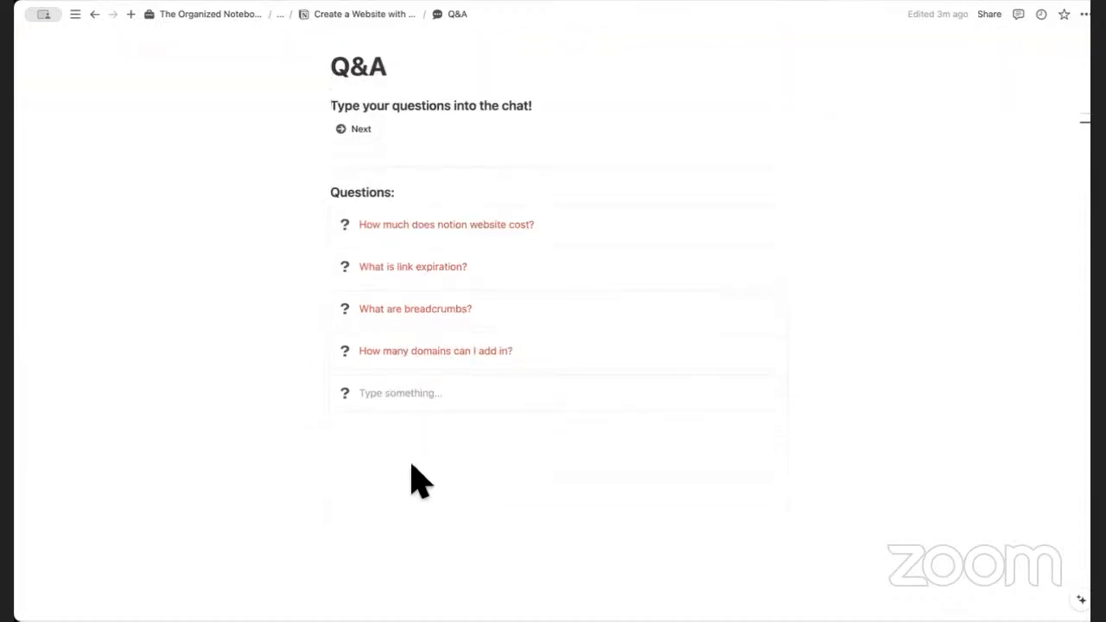
{"action": "scroll", "coordinate": [414, 443], "scroll_direction": "up", "scroll_amount": 2}
{"action": "scroll", "coordinate": [415, 458], "scroll_direction": "up", "scroll_amount": 2}
Continue to the Download our Freebies! page and correct the discount code under its title to JULY40.
{"action": "left_click", "coordinate": [353, 346]}
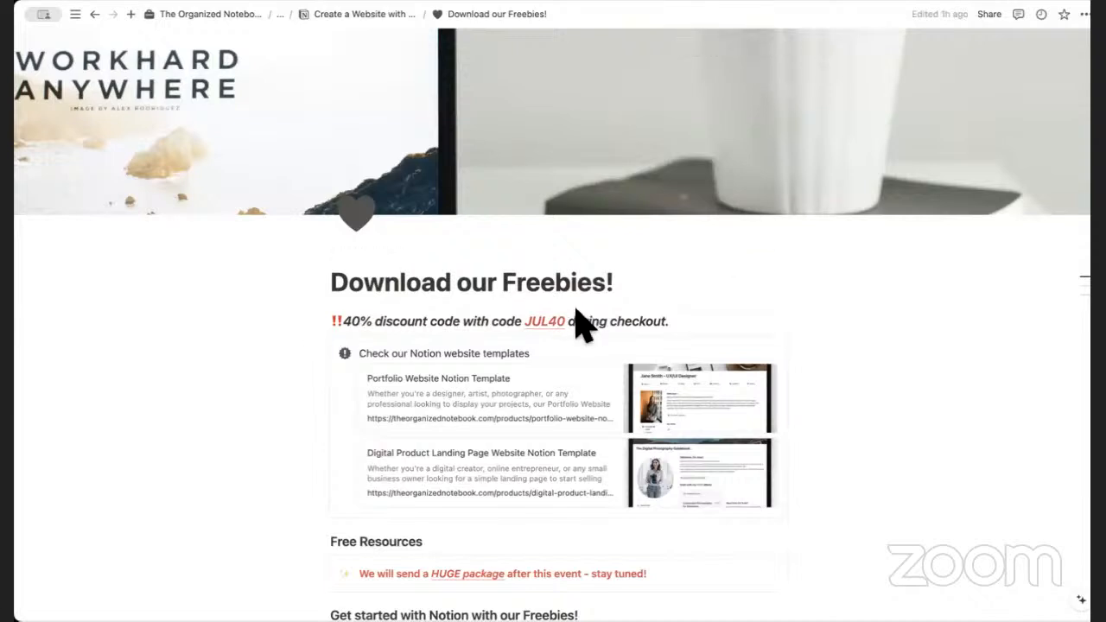
{"action": "double_click", "coordinate": [547, 321]}
{"action": "left_click", "coordinate": [545, 322]}
{"action": "type", "text": "Y"}
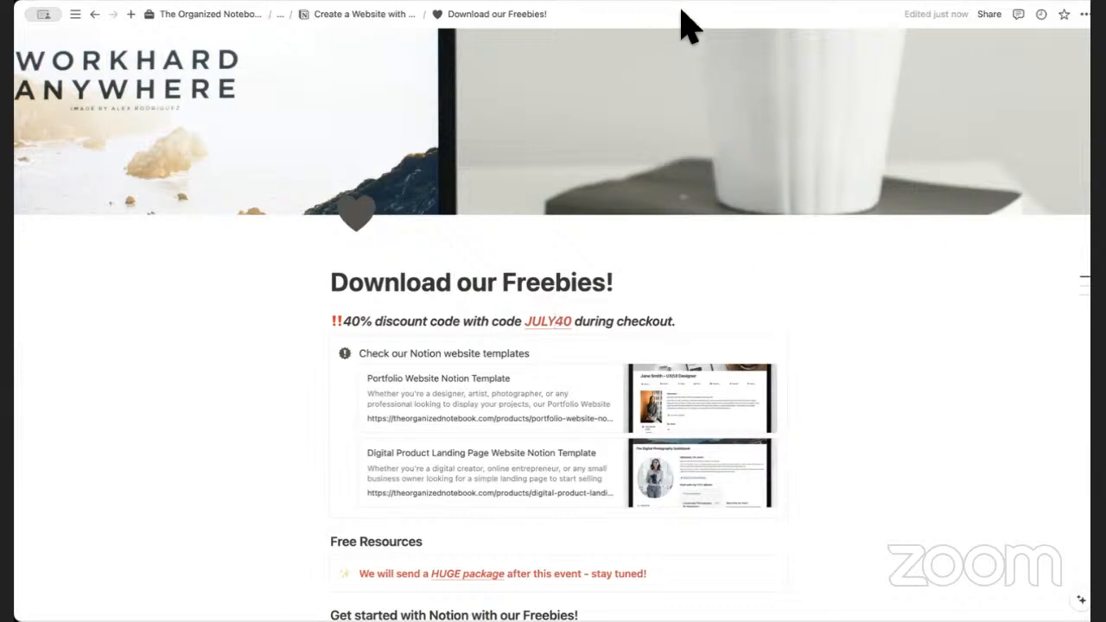
Look over the Download our Freebies! page from the website templates through the freebies to the coaching and contact notes.
{"action": "scroll", "coordinate": [522, 259], "scroll_direction": "down", "scroll_amount": 5}
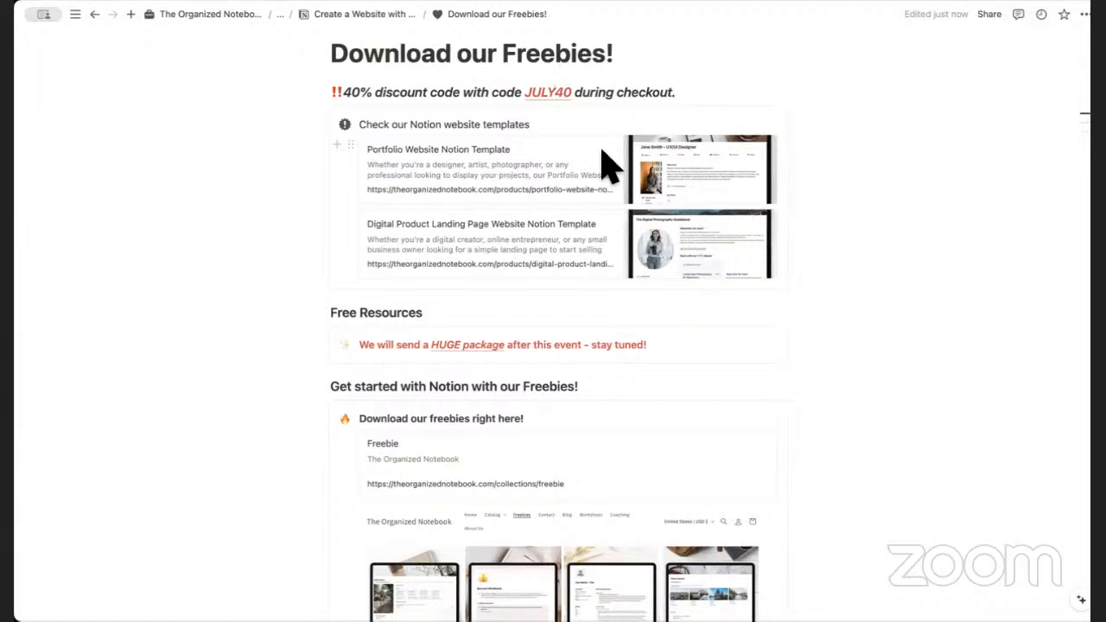
{"action": "scroll", "coordinate": [547, 287], "scroll_direction": "down", "scroll_amount": 1}
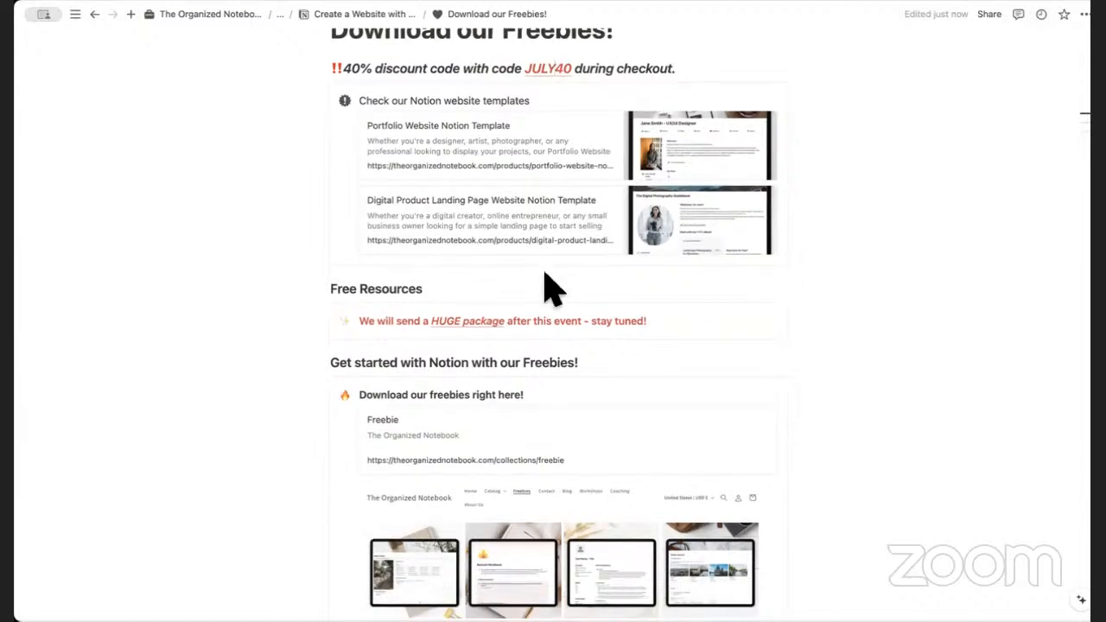
{"action": "scroll", "coordinate": [547, 287], "scroll_direction": "down", "scroll_amount": 5}
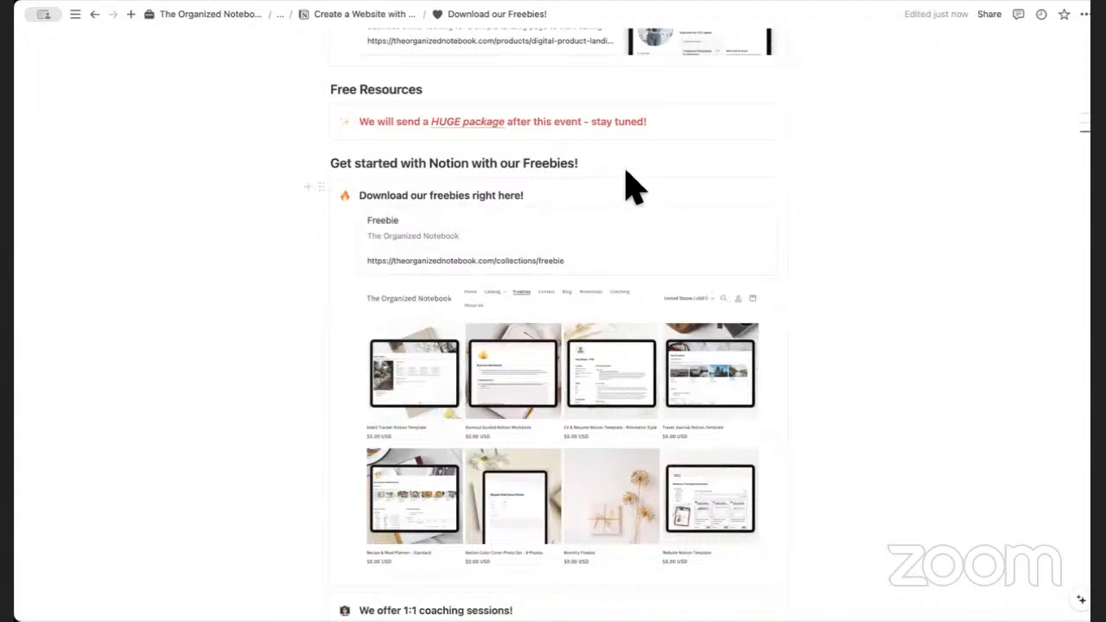
{"action": "scroll", "coordinate": [481, 407], "scroll_direction": "down", "scroll_amount": 5}
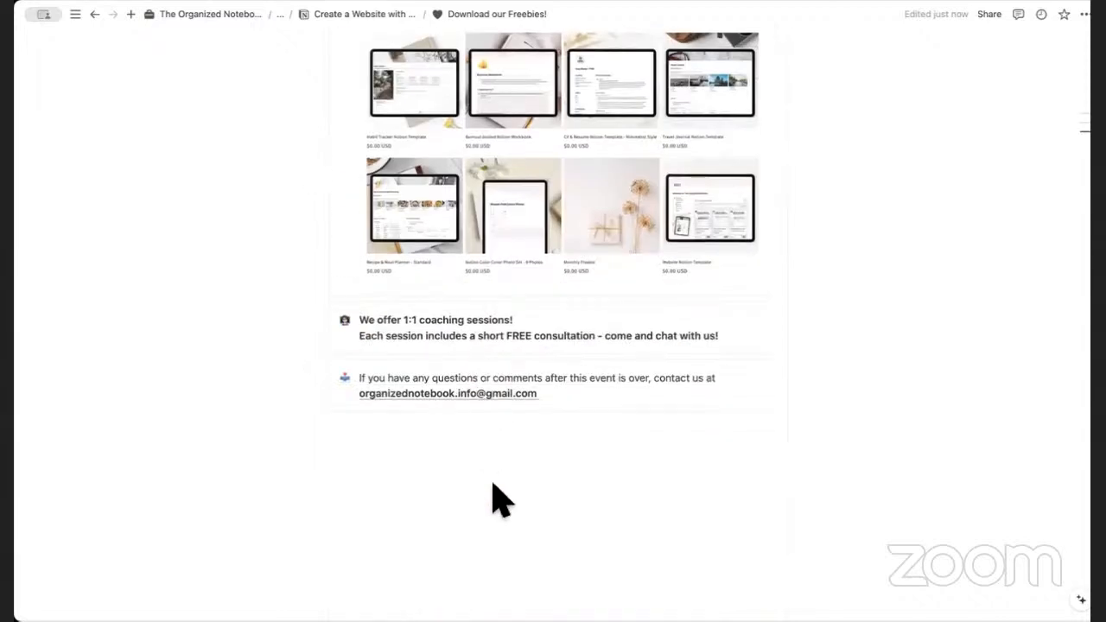